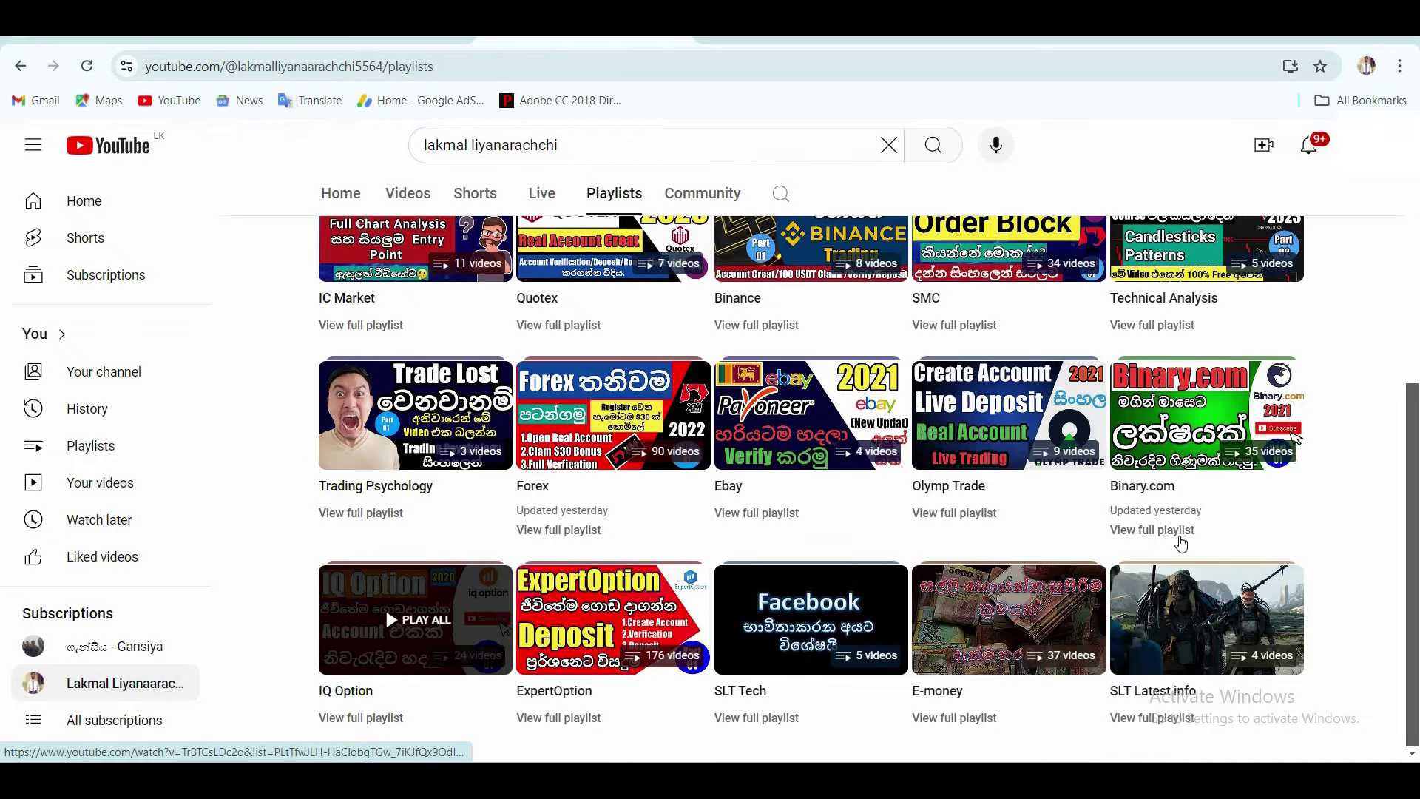
Browse the channel's created playlists and open the Forex playlist
{"action": "scroll", "coordinate": [642, 551], "scroll_direction": "up", "scroll_amount": 4}
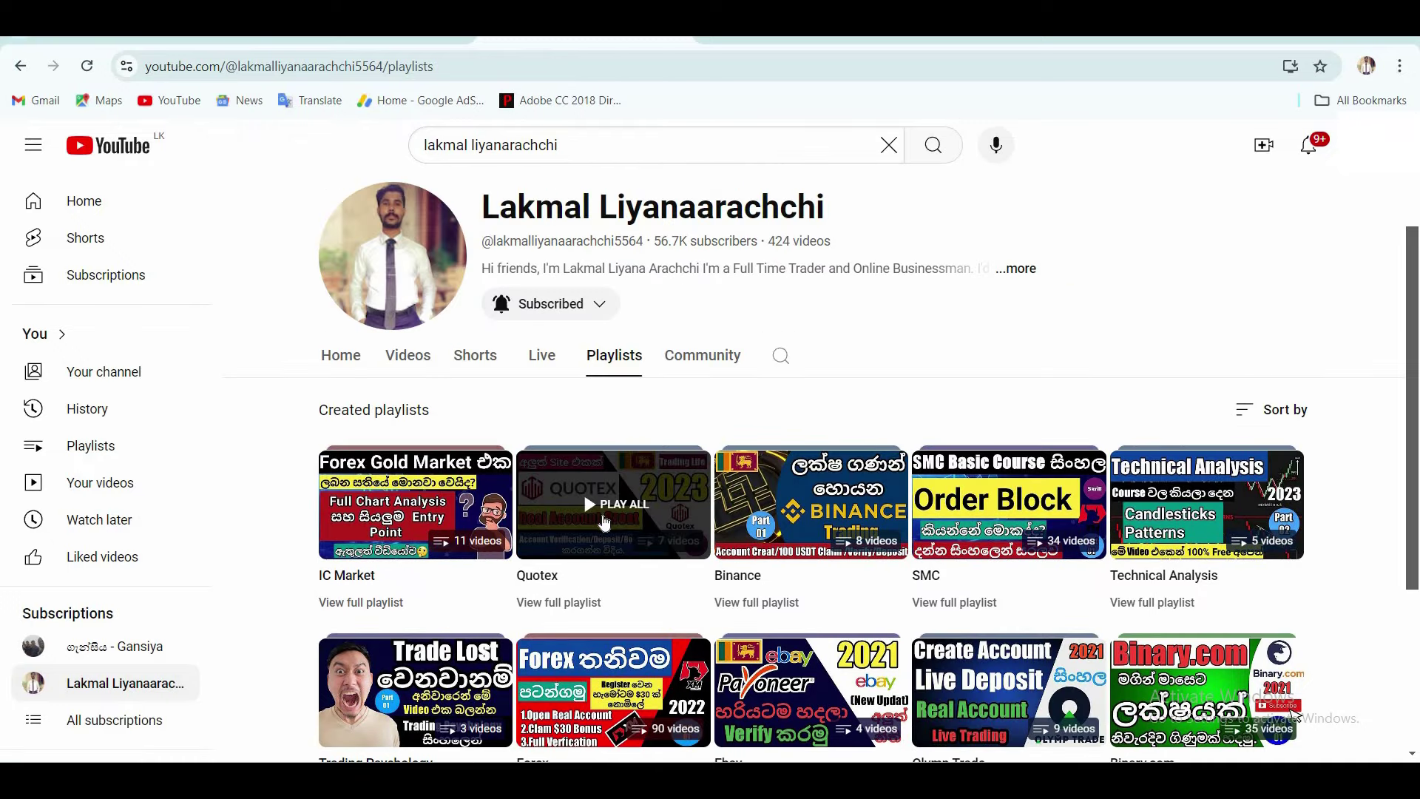
{"action": "scroll", "coordinate": [649, 568], "scroll_direction": "down", "scroll_amount": 2}
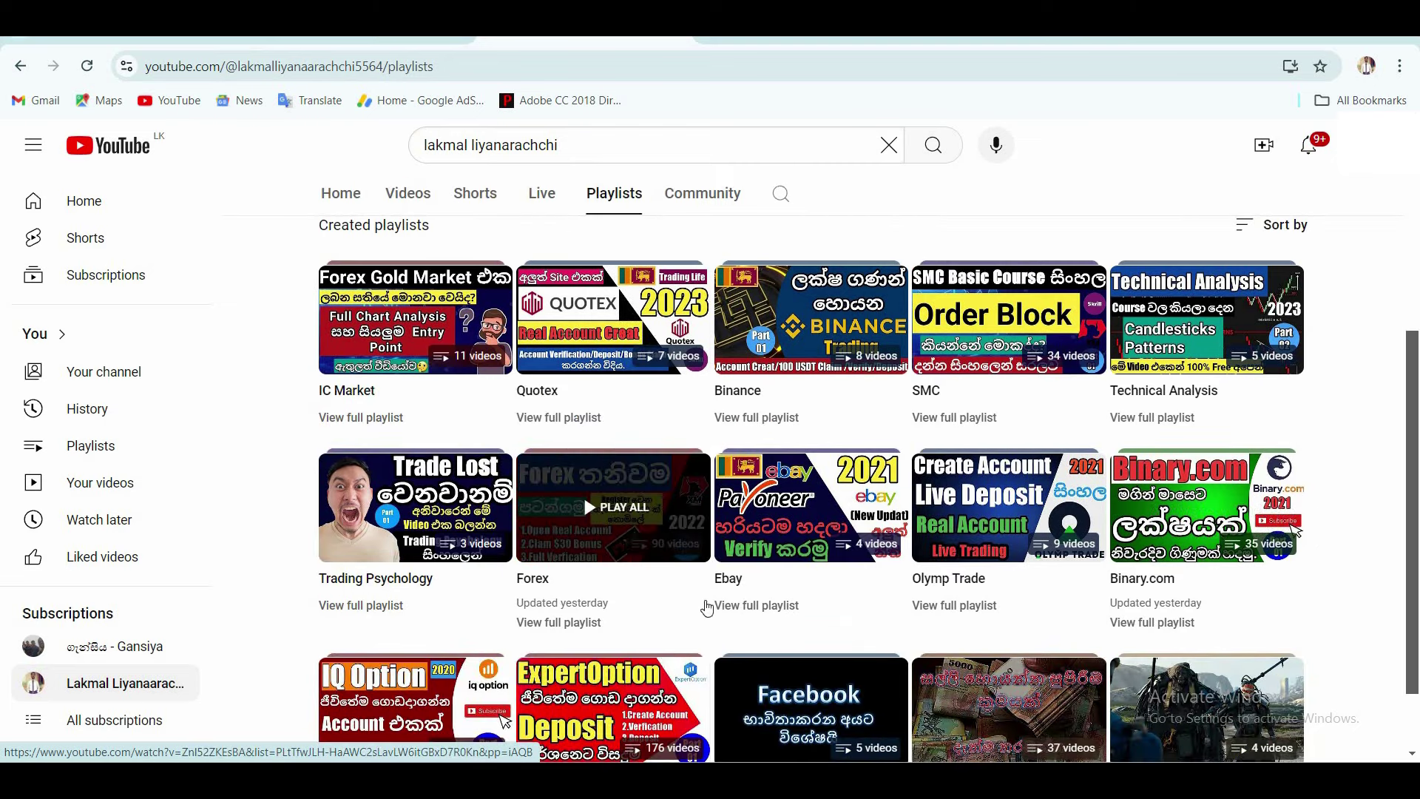
{"action": "scroll", "coordinate": [1252, 512], "scroll_direction": "down", "scroll_amount": 1}
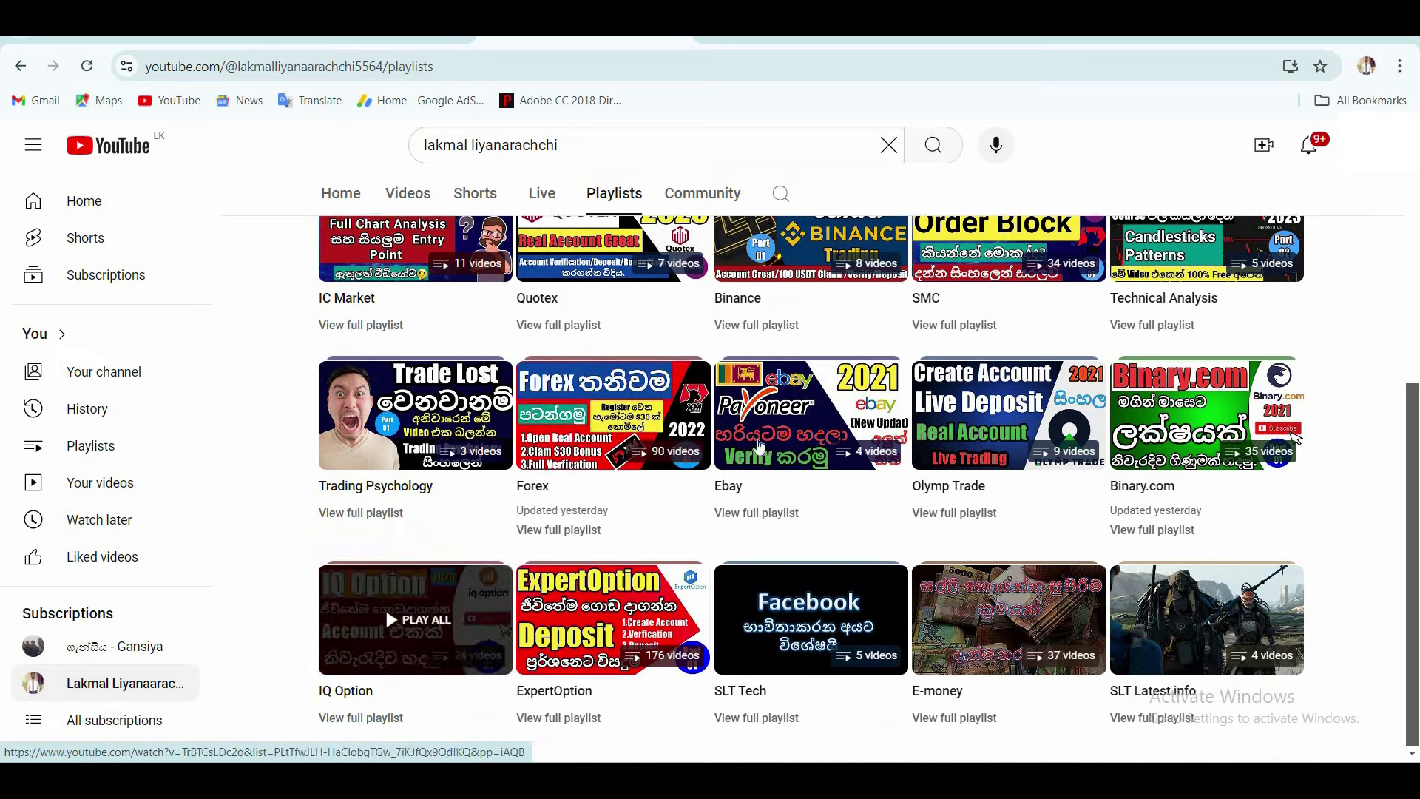
{"action": "scroll", "coordinate": [560, 497], "scroll_direction": "up", "scroll_amount": 1}
{"action": "scroll", "coordinate": [559, 497], "scroll_direction": "up", "scroll_amount": 2}
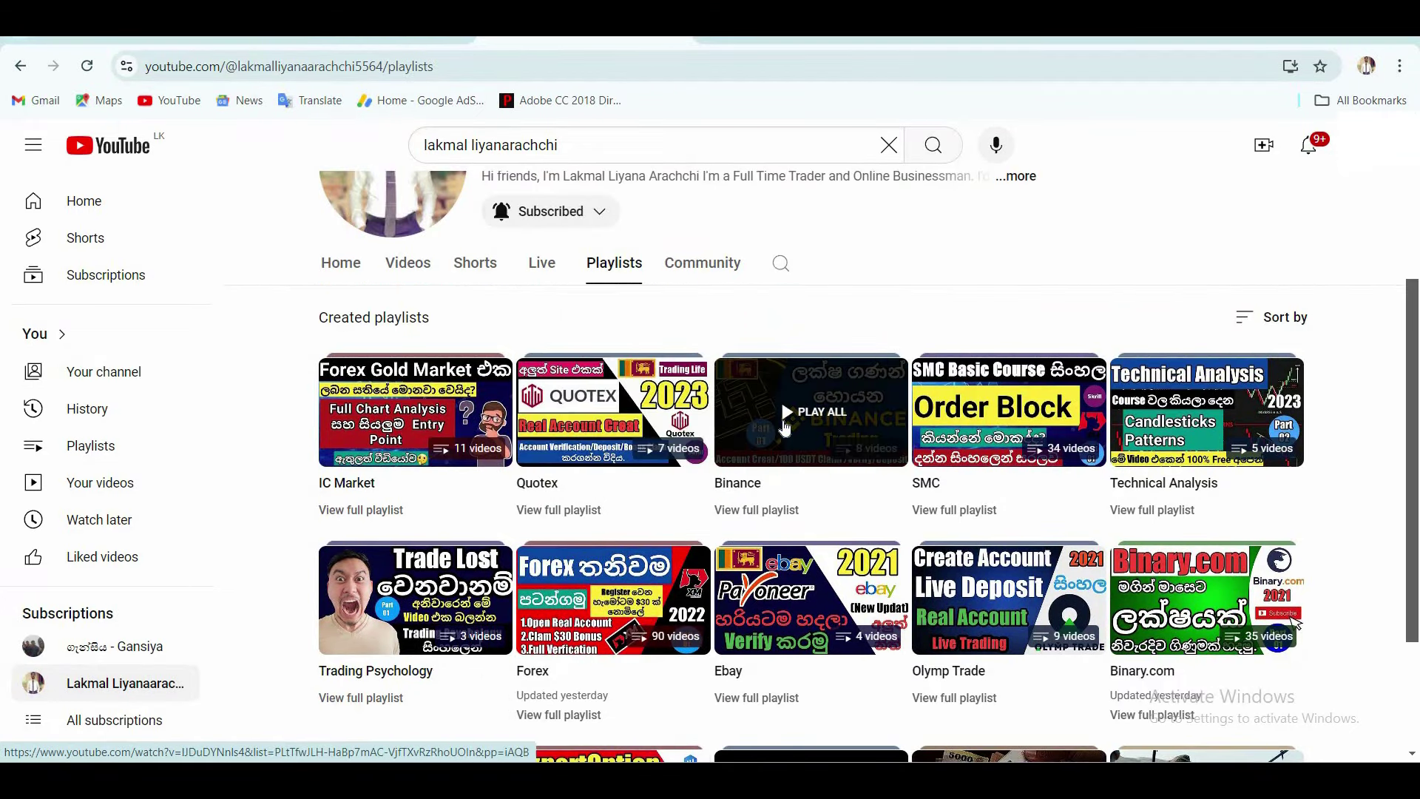
{"action": "scroll", "coordinate": [933, 396], "scroll_direction": "down", "scroll_amount": 1}
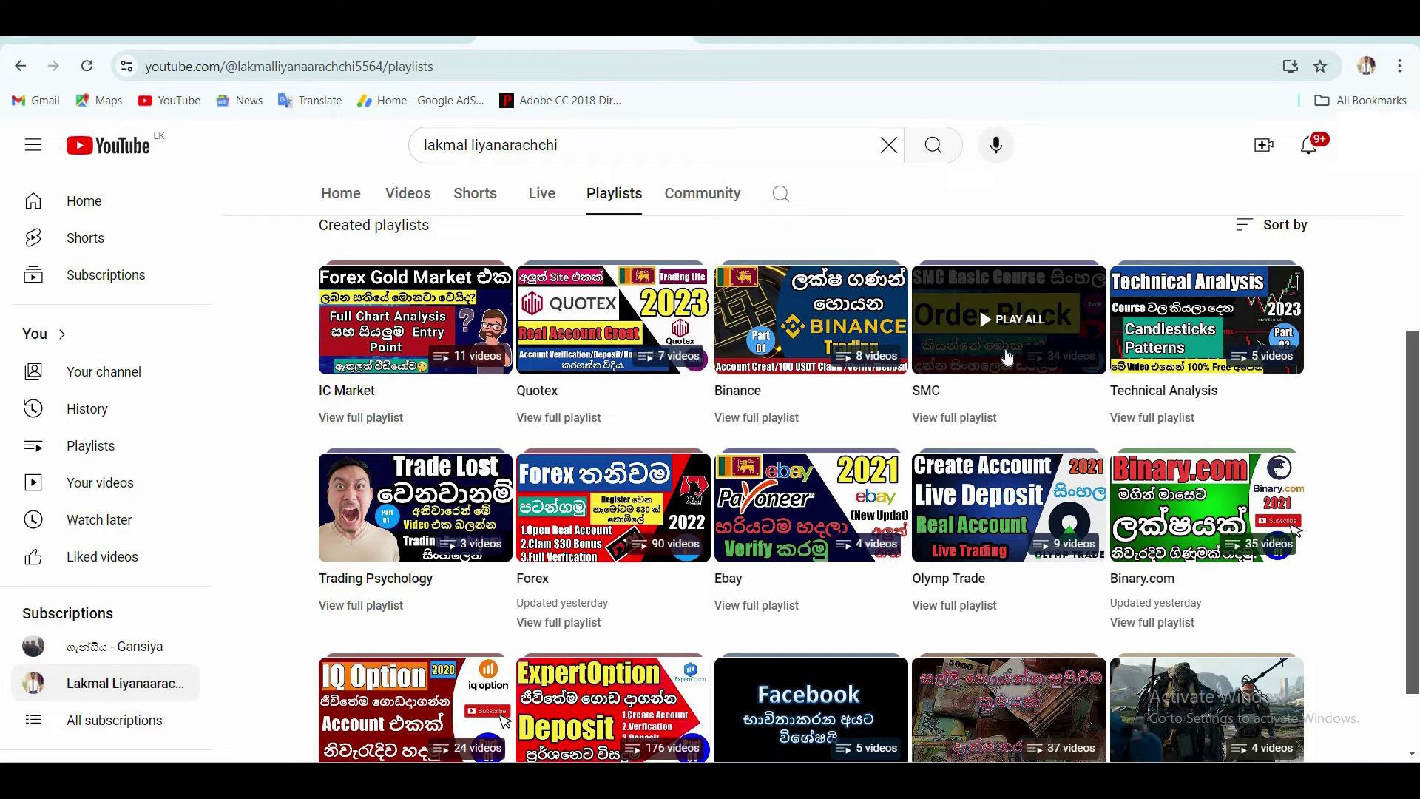
{"action": "scroll", "coordinate": [983, 311], "scroll_direction": "down", "scroll_amount": 1}
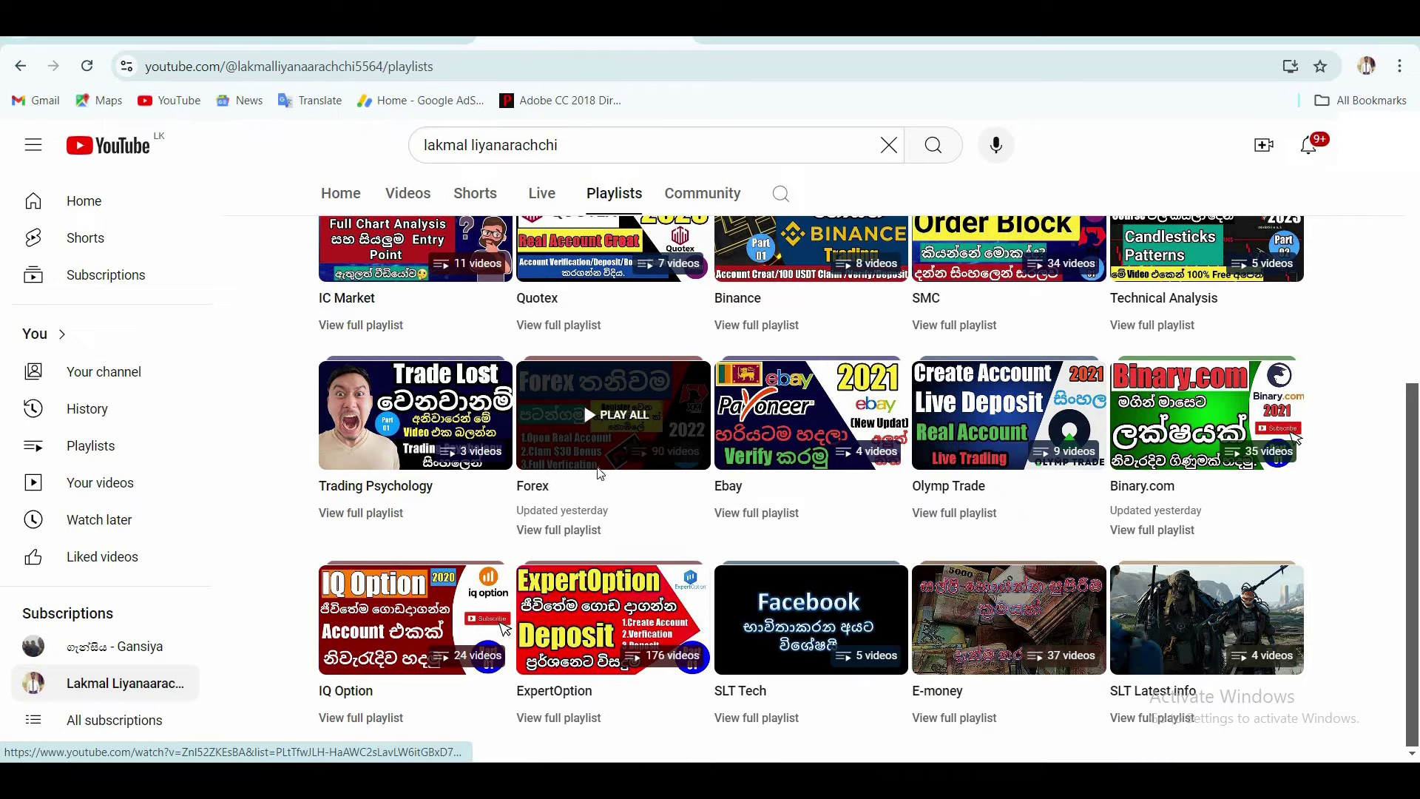
{"action": "left_click", "coordinate": [608, 418]}
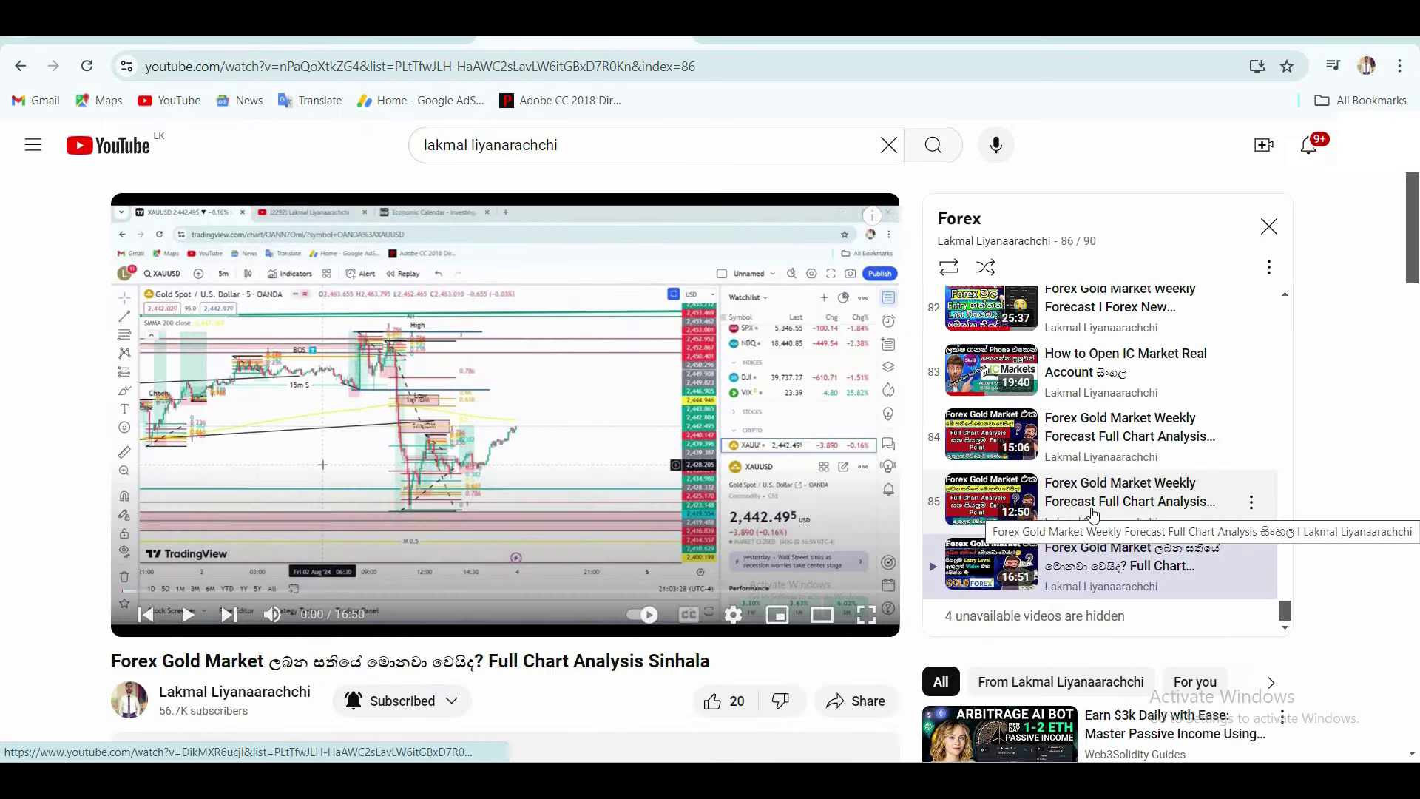
Look through the list of videos contained in the Forex playlist
{"action": "scroll", "coordinate": [1093, 514], "scroll_direction": "up", "scroll_amount": 10}
{"action": "scroll", "coordinate": [1093, 514], "scroll_direction": "up", "scroll_amount": 15}
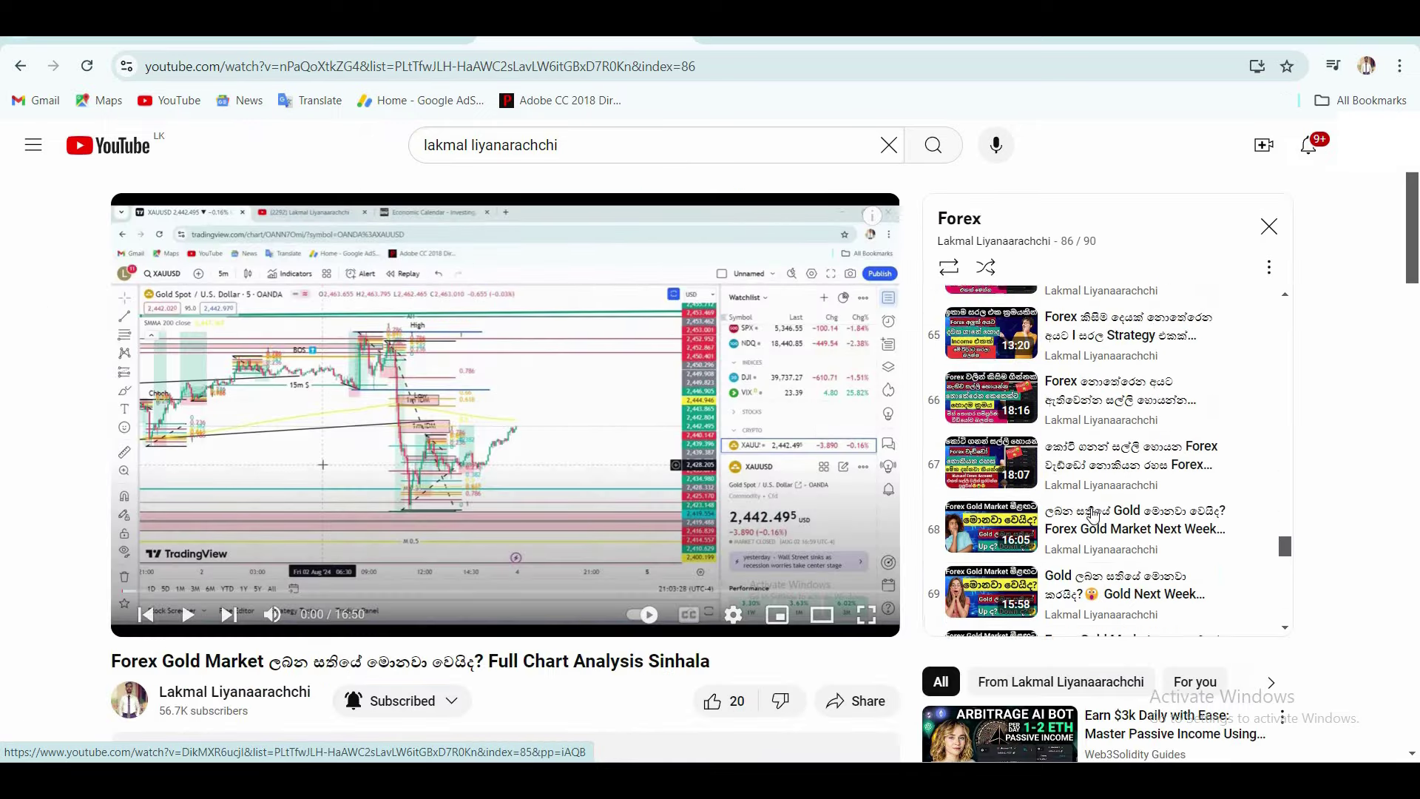
{"action": "scroll", "coordinate": [1094, 515], "scroll_direction": "up", "scroll_amount": 20}
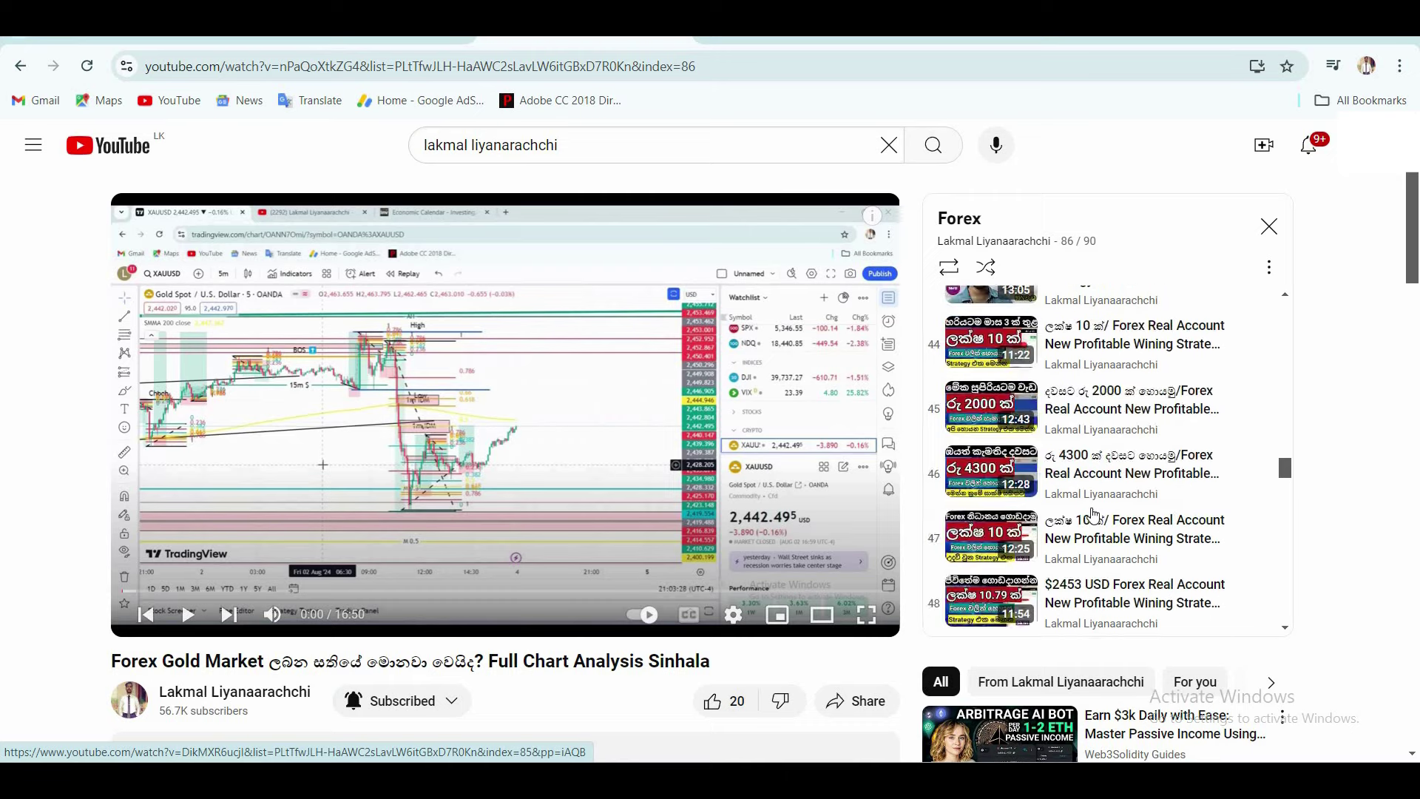
{"action": "scroll", "coordinate": [1093, 514], "scroll_direction": "down", "scroll_amount": 12}
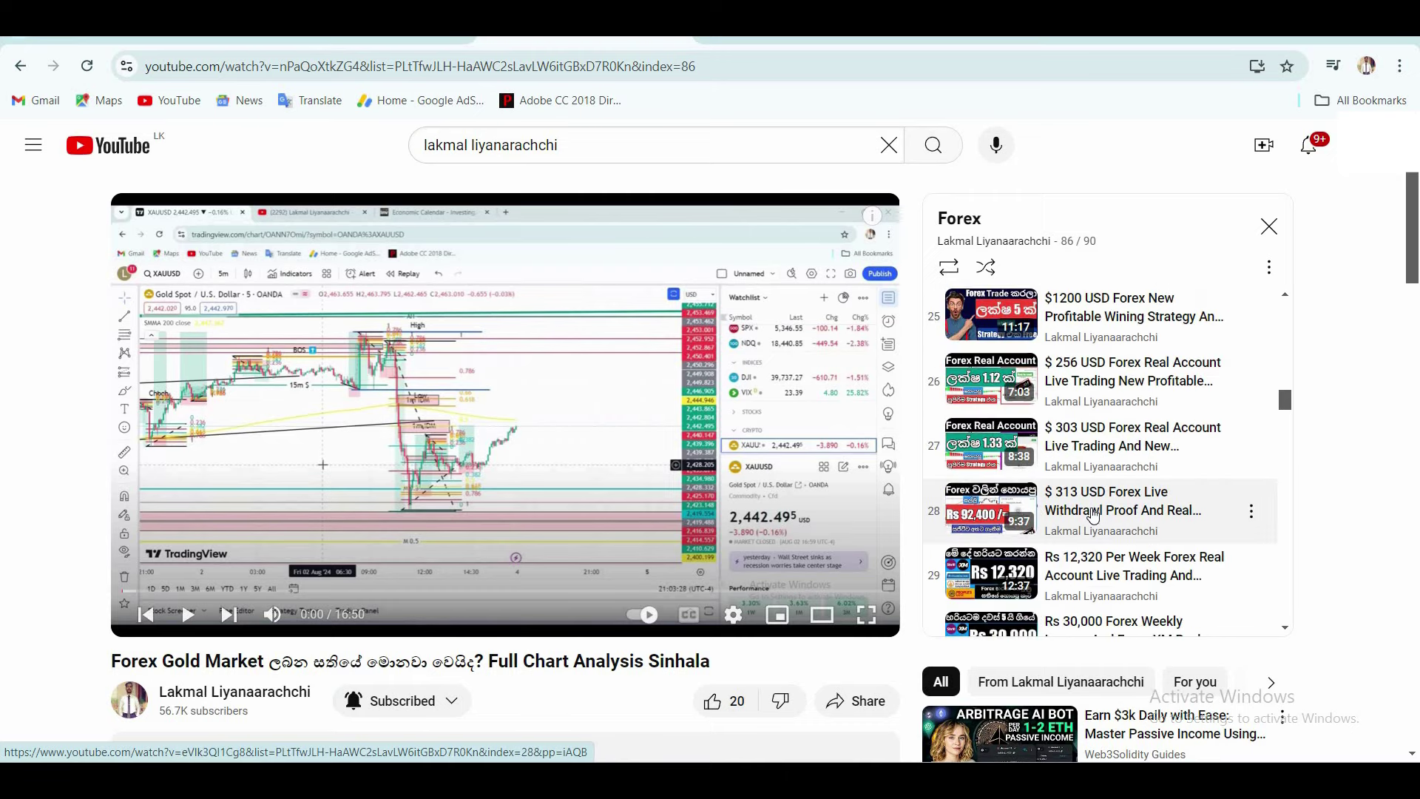
{"action": "scroll", "coordinate": [1093, 514], "scroll_direction": "down", "scroll_amount": 18}
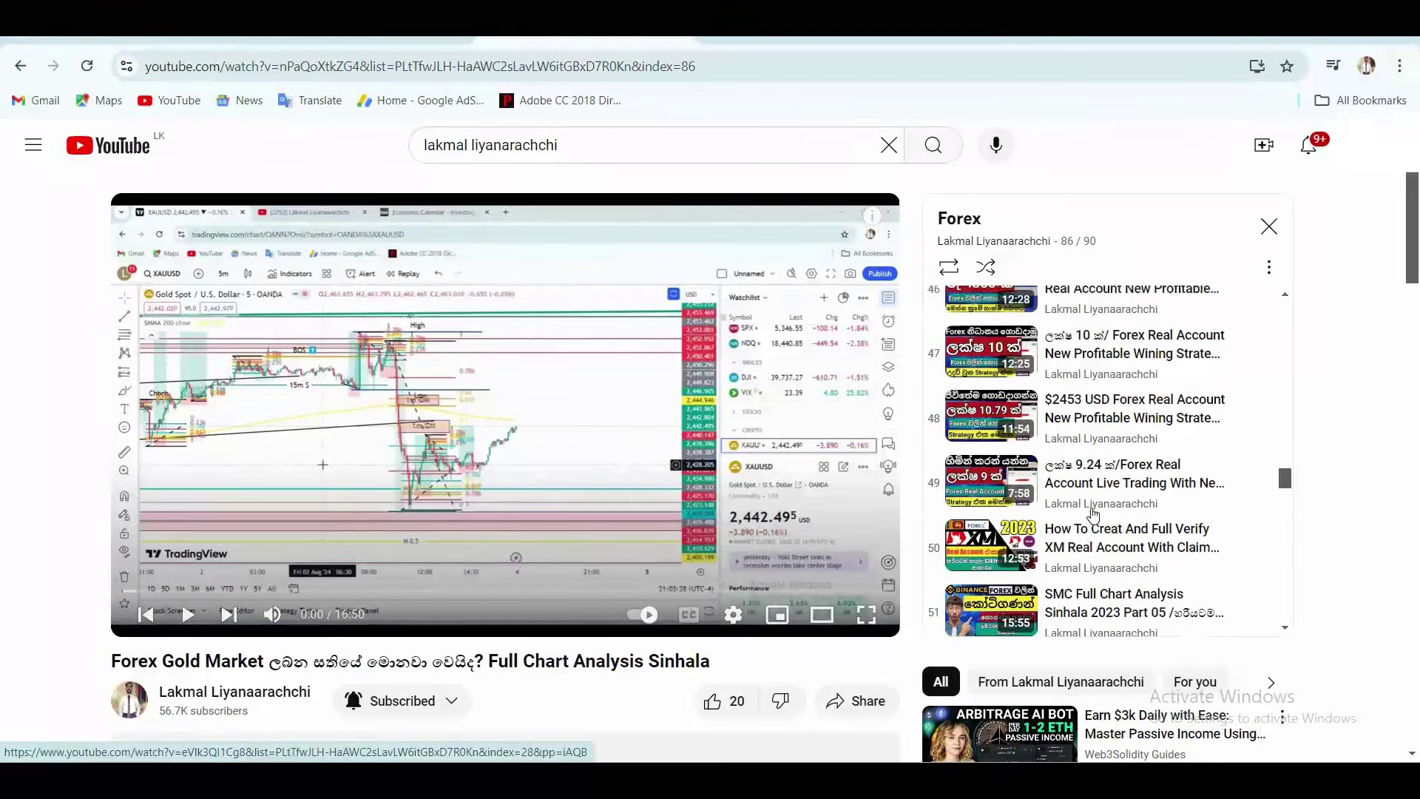
{"action": "scroll", "coordinate": [712, 599], "scroll_direction": "down", "scroll_amount": 6}
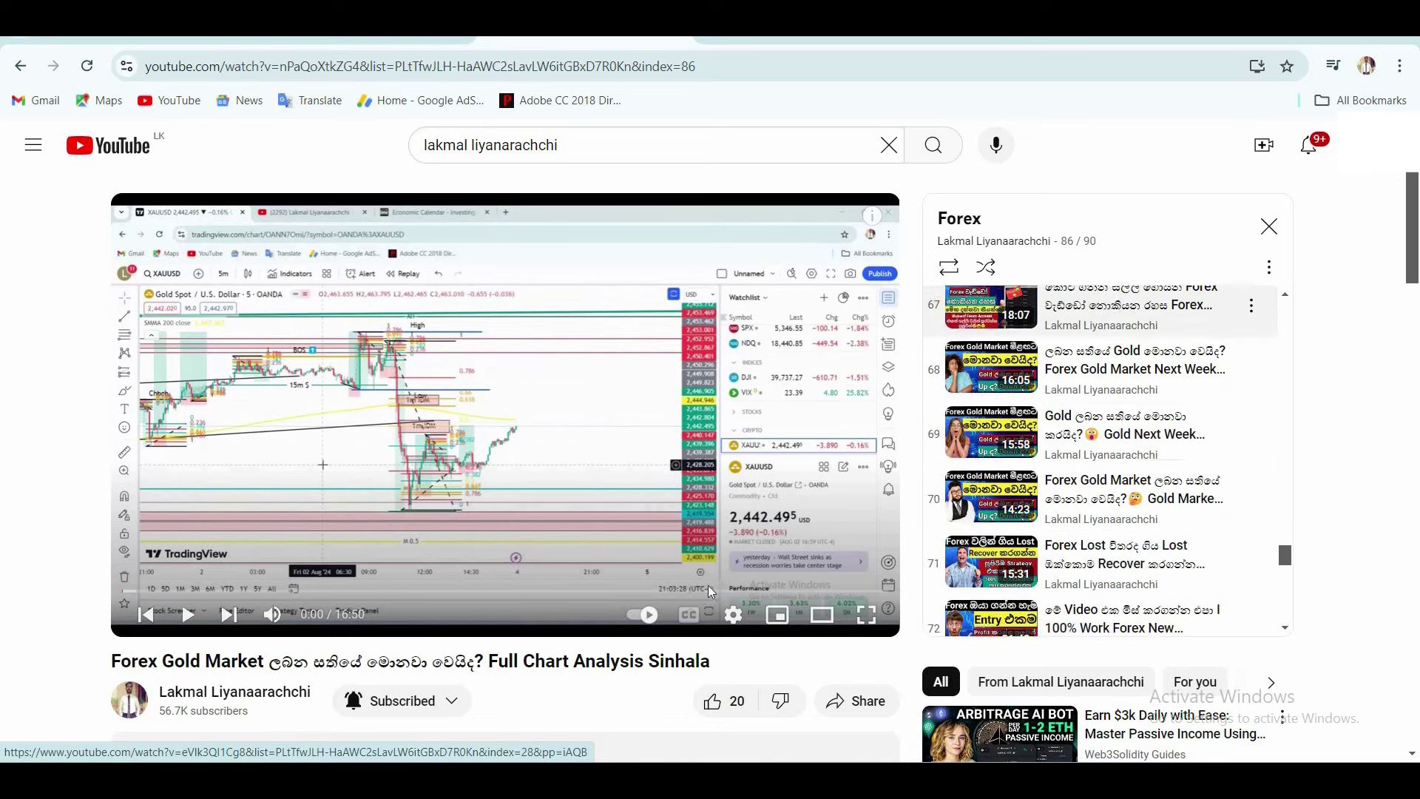
Expand the full description of the Forex Gold Market video
{"action": "scroll", "coordinate": [405, 555], "scroll_direction": "down", "scroll_amount": 3}
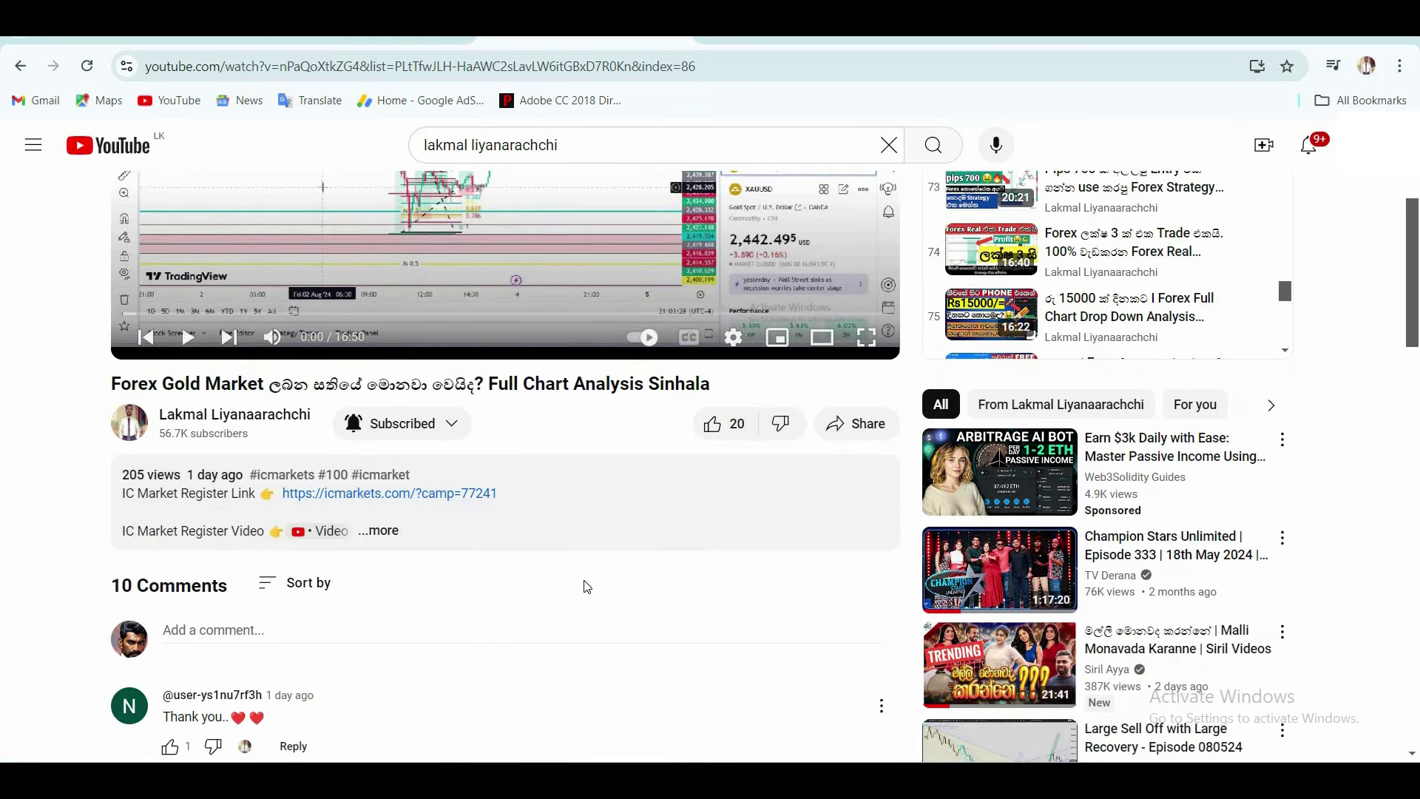
{"action": "left_click", "coordinate": [580, 536]}
{"action": "scroll", "coordinate": [564, 501], "scroll_direction": "up", "scroll_amount": 1}
{"action": "scroll", "coordinate": [558, 440], "scroll_direction": "down", "scroll_amount": 2}
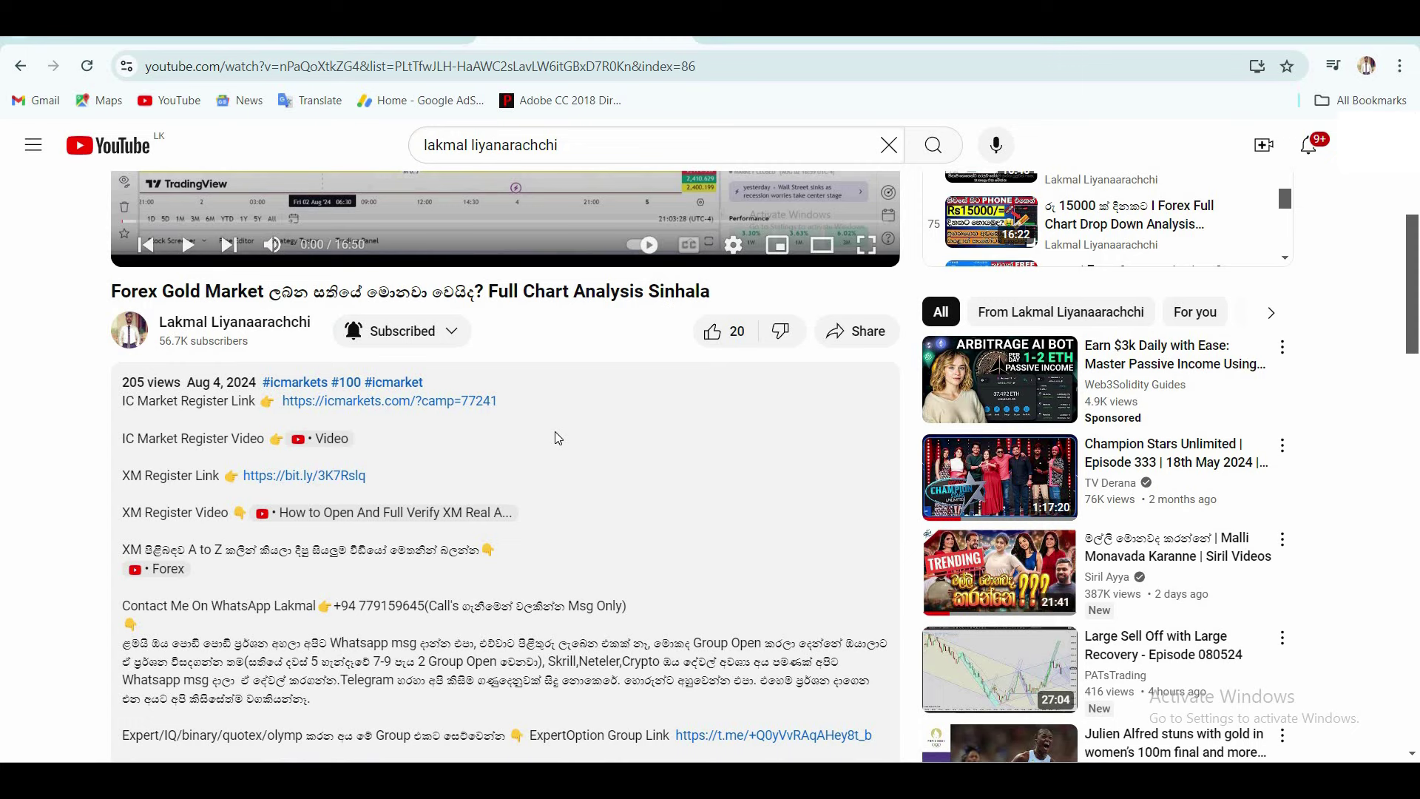
Highlight the IC Market and XM register links in the video description
{"action": "triple_click", "coordinate": [140, 400]}
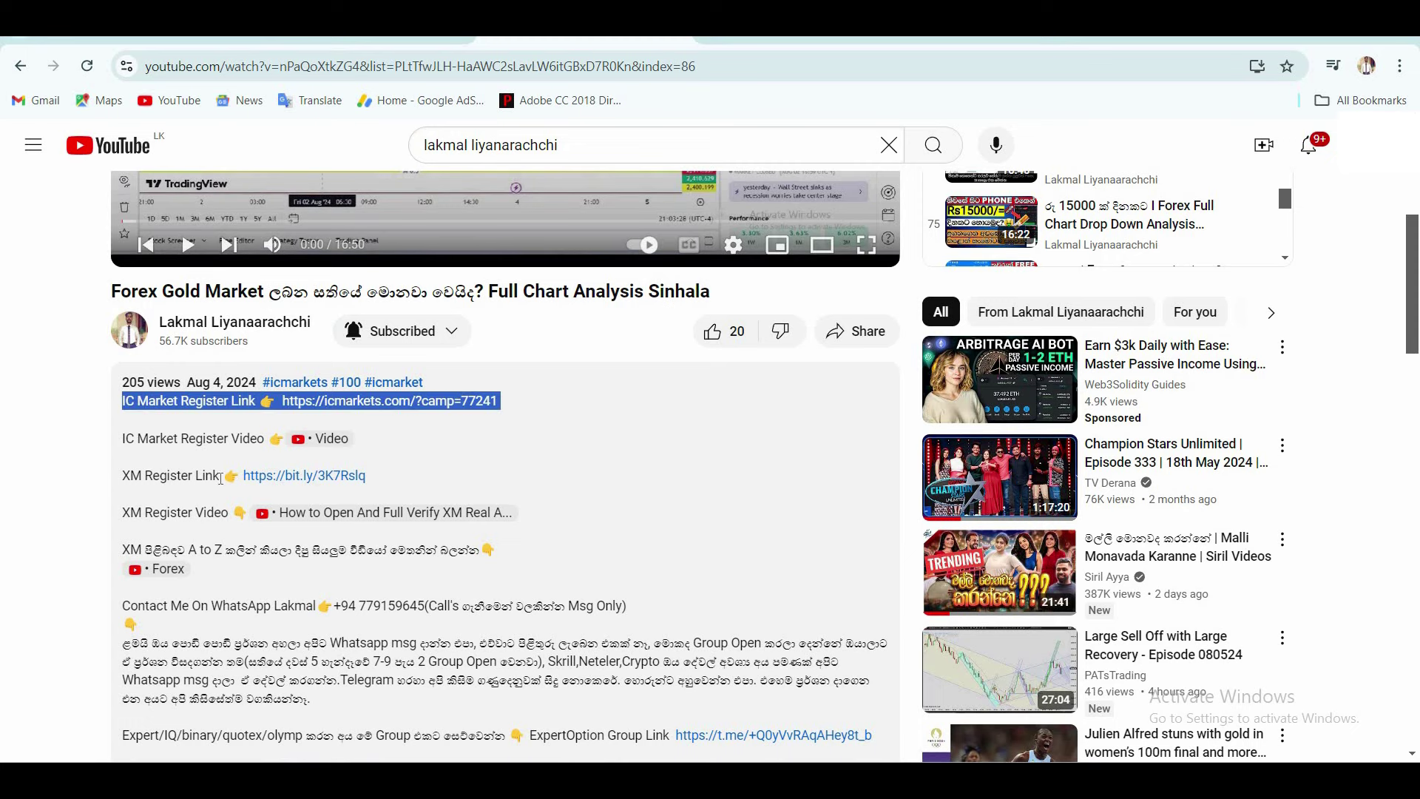
{"action": "left_click_drag", "start_coordinate": [122, 476], "coordinate": [567, 476]}
{"action": "left_click", "coordinate": [564, 451]}
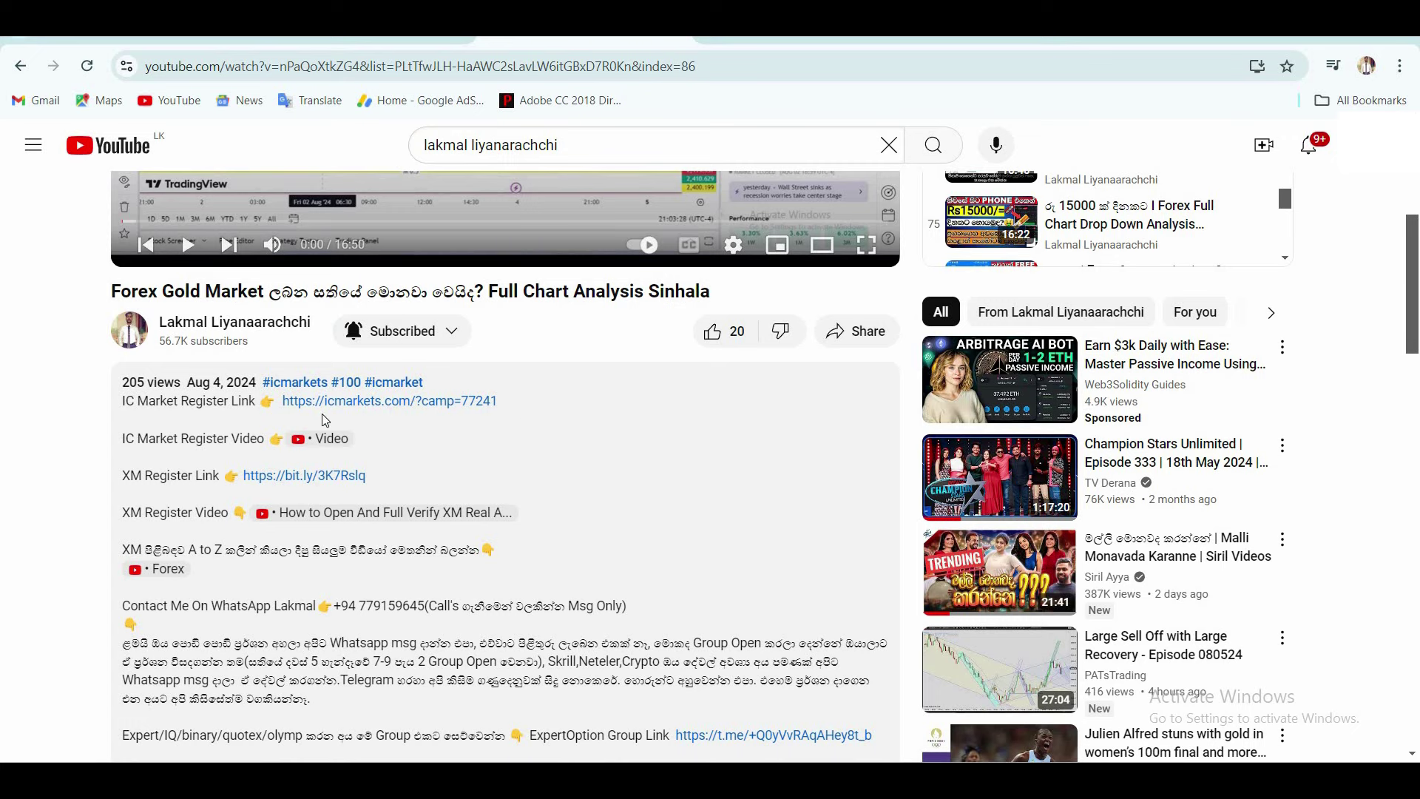
{"action": "left_click_drag", "start_coordinate": [277, 400], "coordinate": [497, 400]}
{"action": "left_click", "coordinate": [255, 479]}
{"action": "left_click_drag", "start_coordinate": [587, 470], "coordinate": [248, 476]}
{"action": "left_click", "coordinate": [318, 461]}
Highlight the WhatsApp contact number in the video description, then clear the selection
{"action": "scroll", "coordinate": [578, 423], "scroll_direction": "down", "scroll_amount": 1}
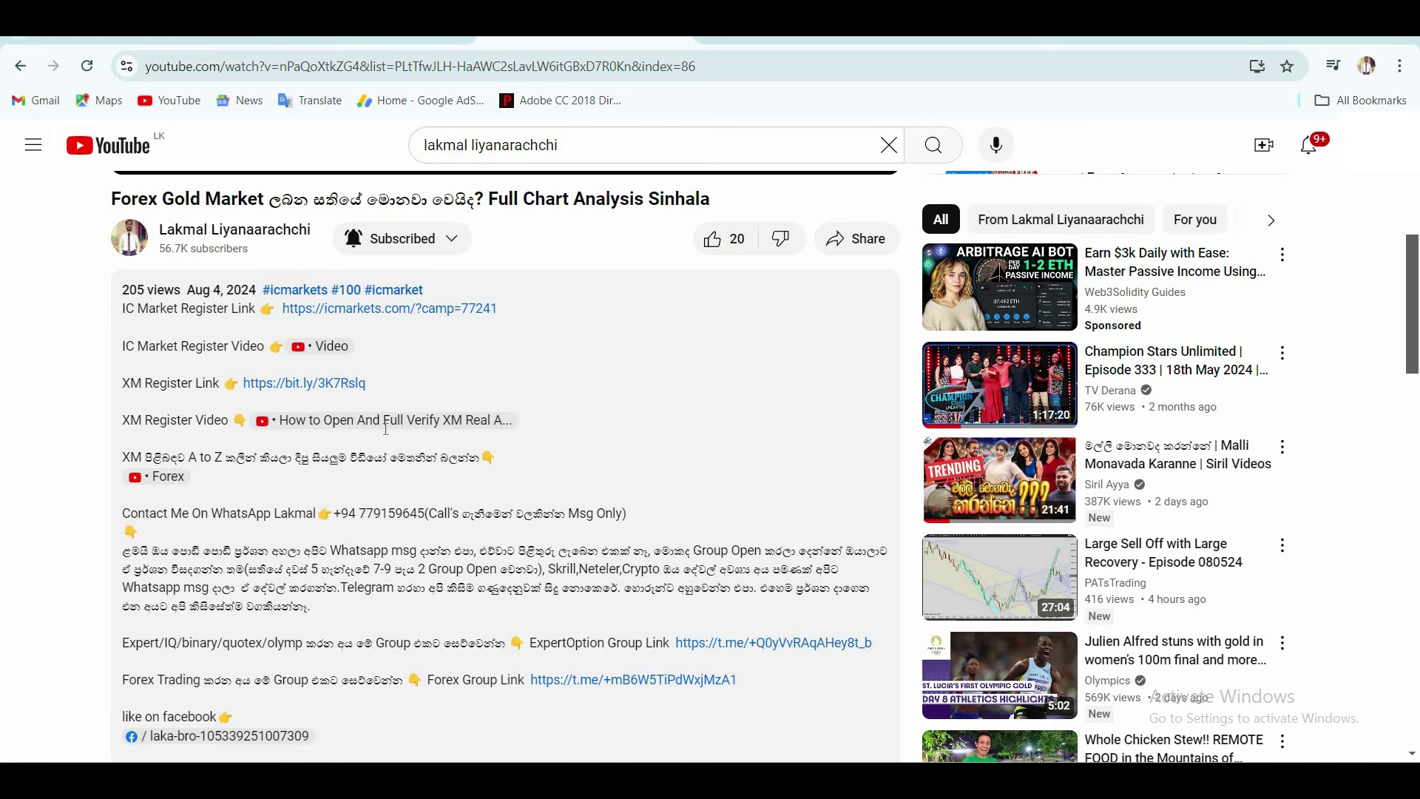
{"action": "scroll", "coordinate": [385, 428], "scroll_direction": "down", "scroll_amount": 1}
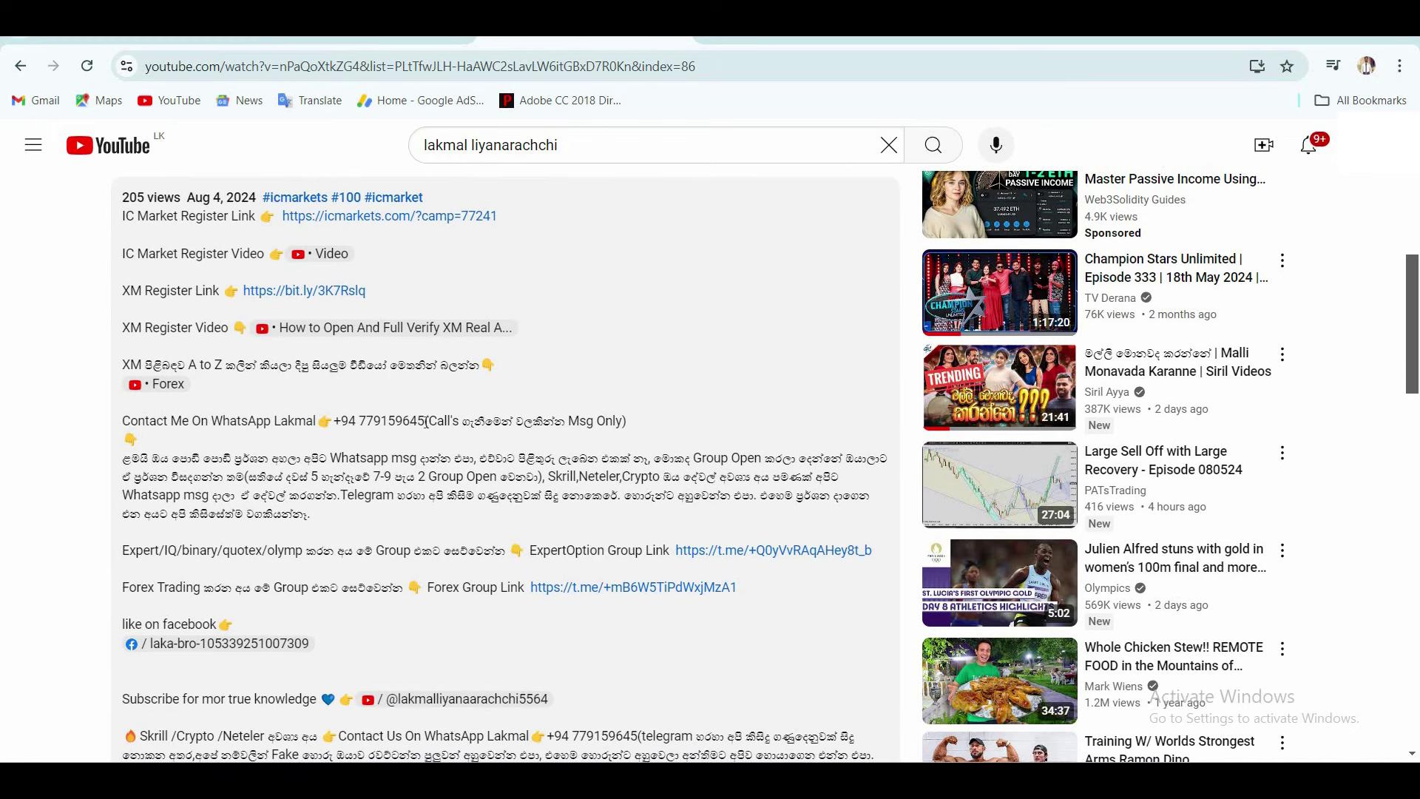
{"action": "left_click_drag", "start_coordinate": [341, 420], "coordinate": [426, 420]}
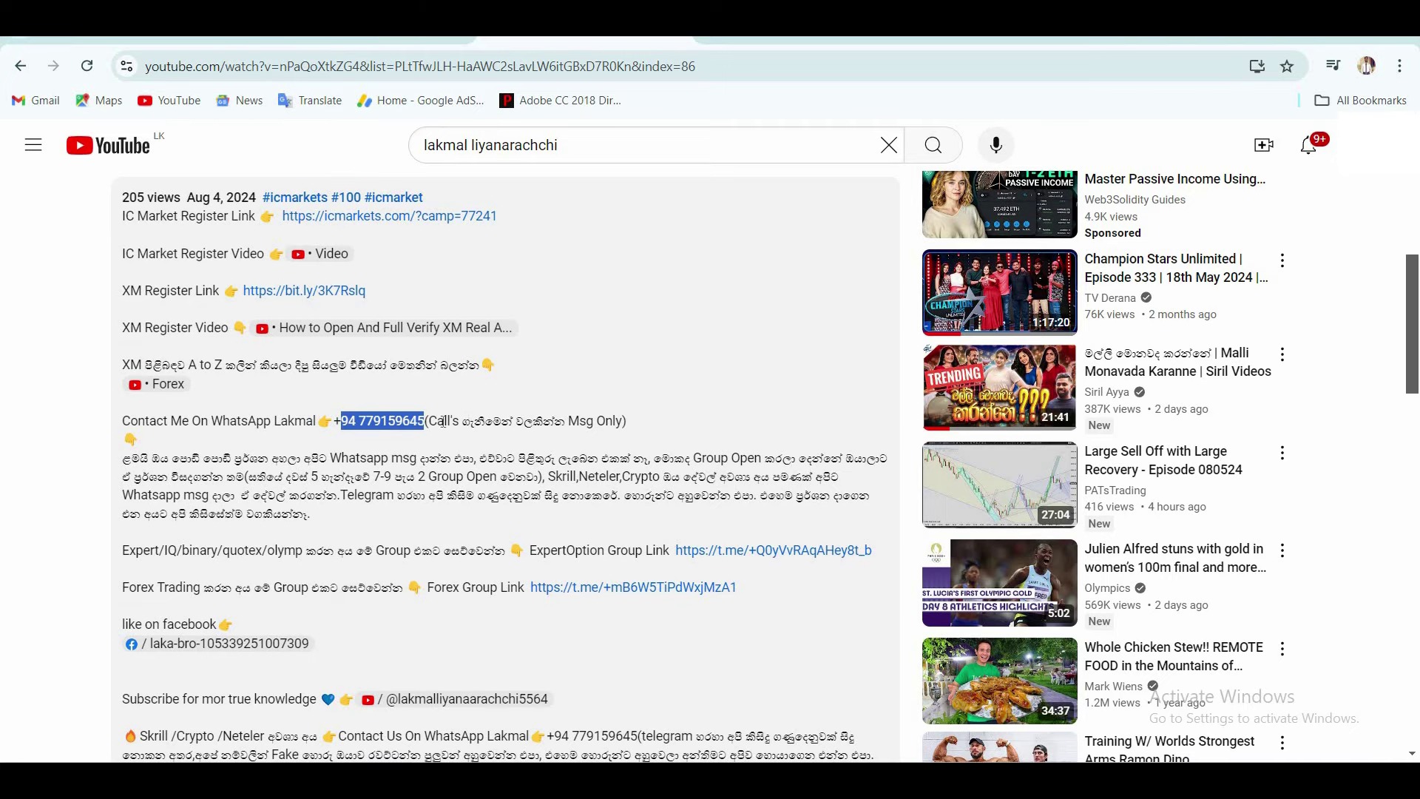
{"action": "left_click", "coordinate": [588, 387]}
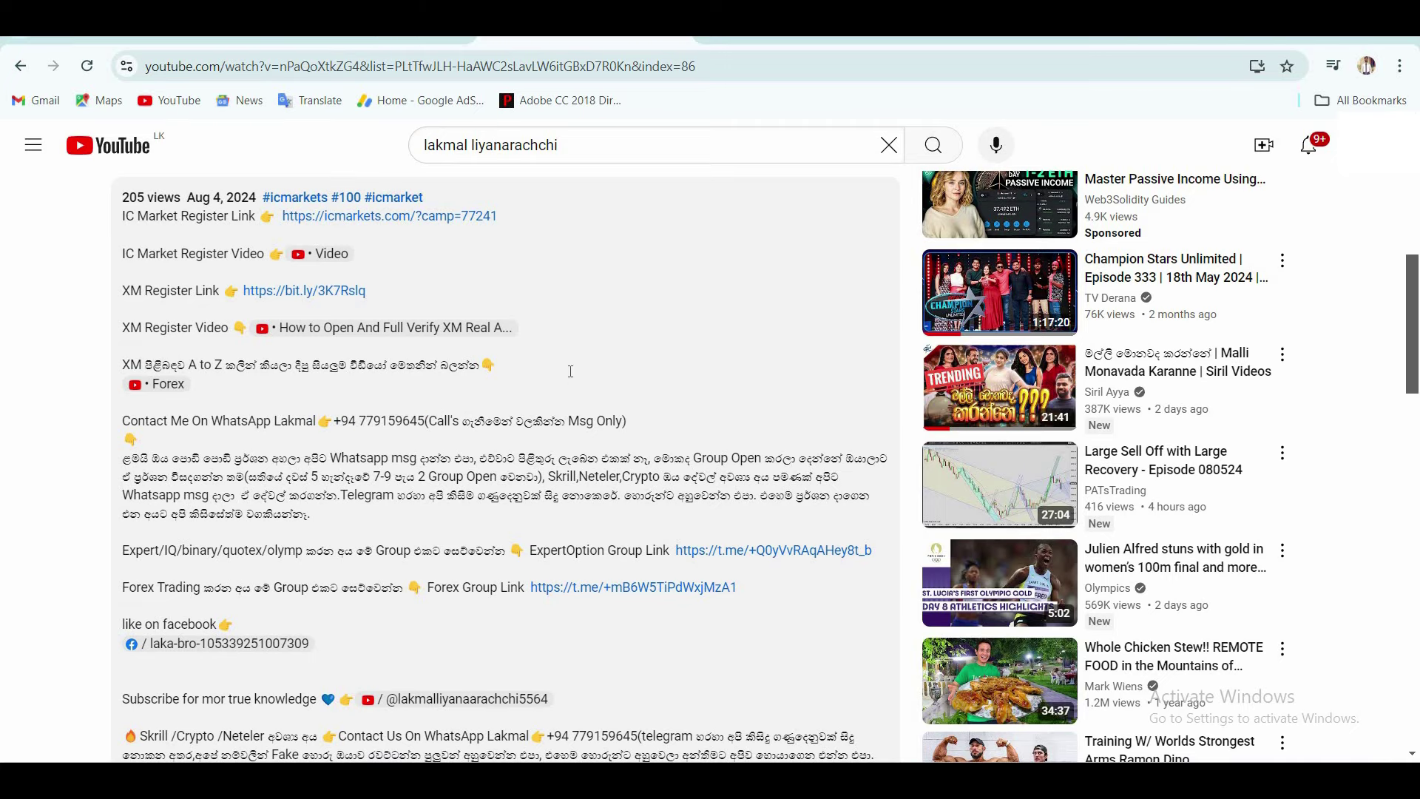
Highlight the ExpertOption and Forex group links in the video description
{"action": "scroll", "coordinate": [599, 362], "scroll_direction": "down", "scroll_amount": 4}
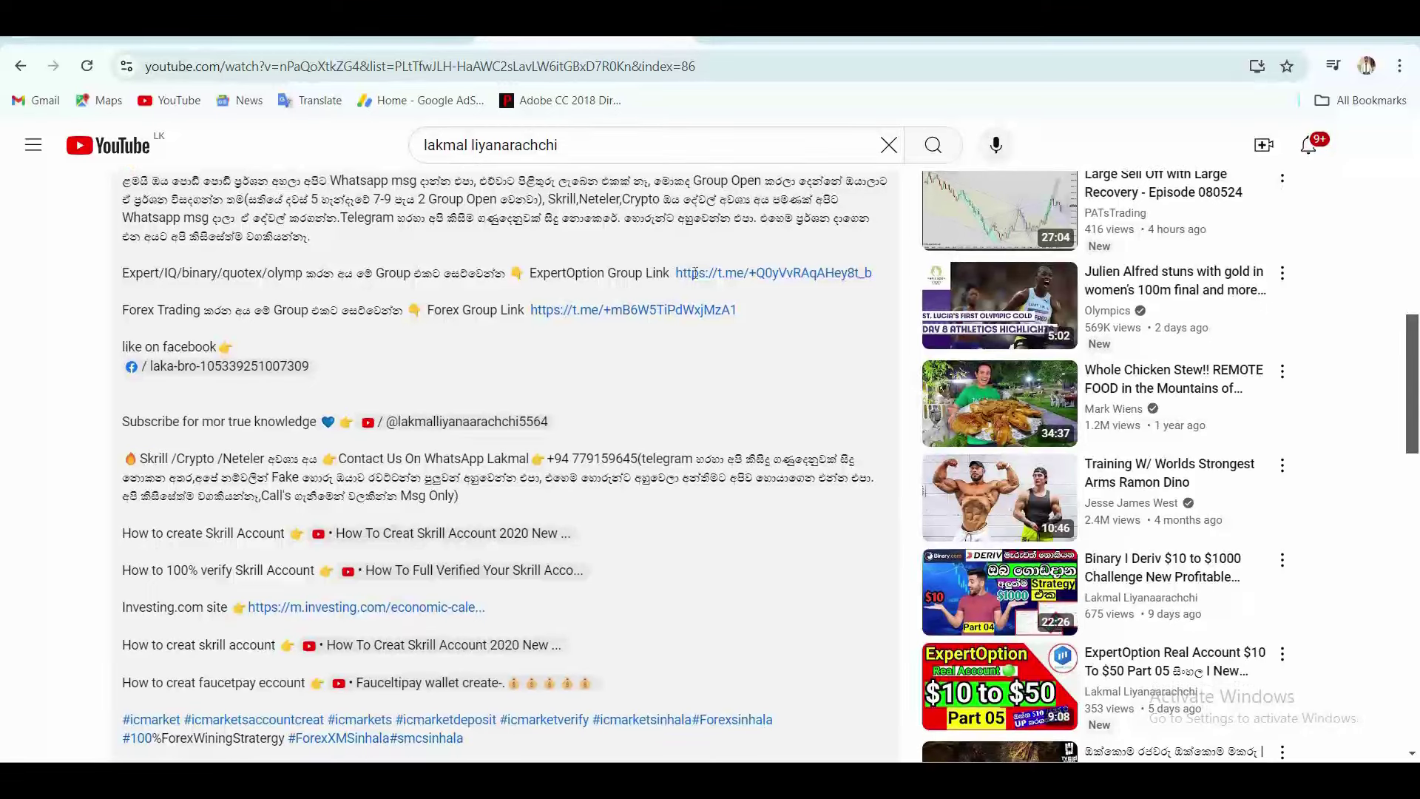
{"action": "left_click_drag", "start_coordinate": [669, 273], "coordinate": [872, 273]}
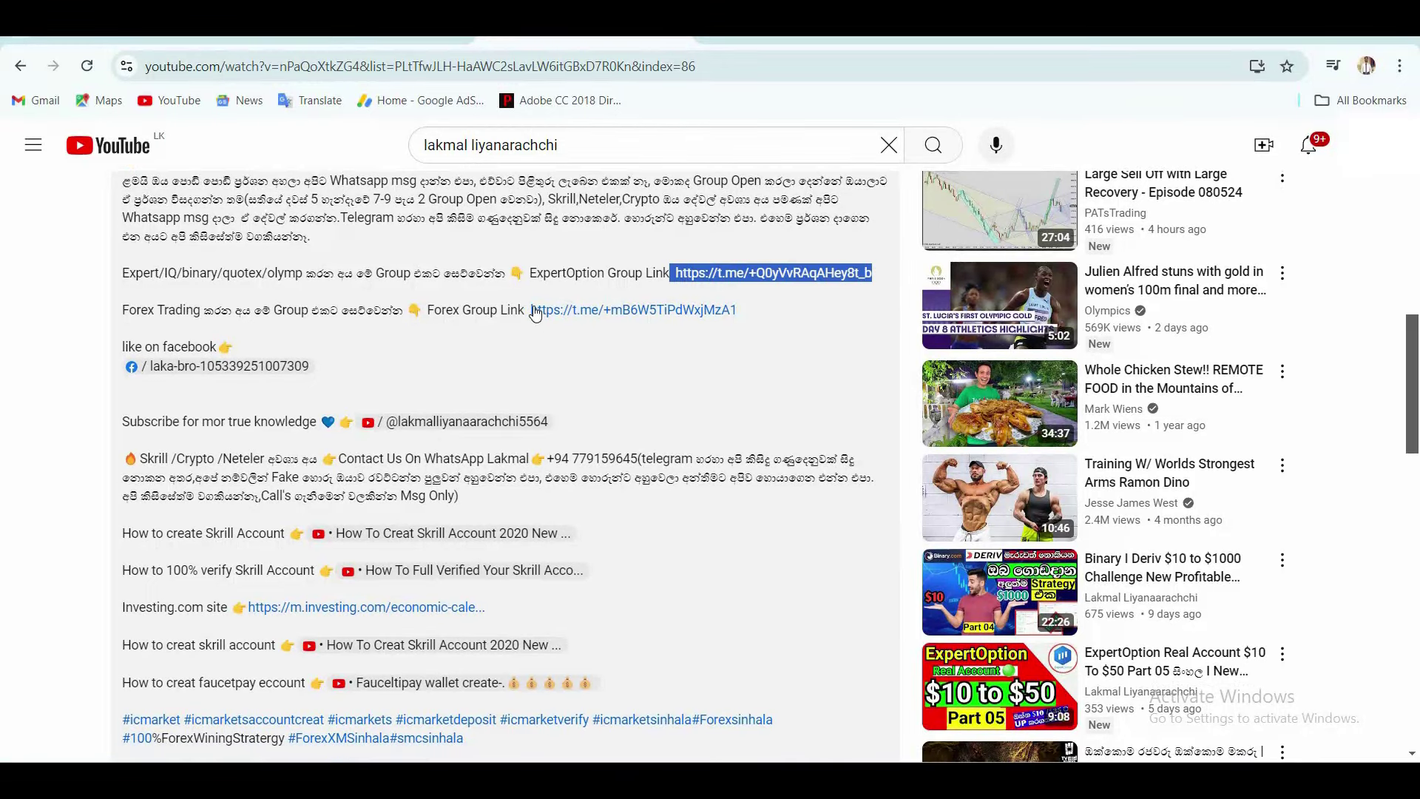
{"action": "left_click_drag", "start_coordinate": [531, 310], "coordinate": [778, 311]}
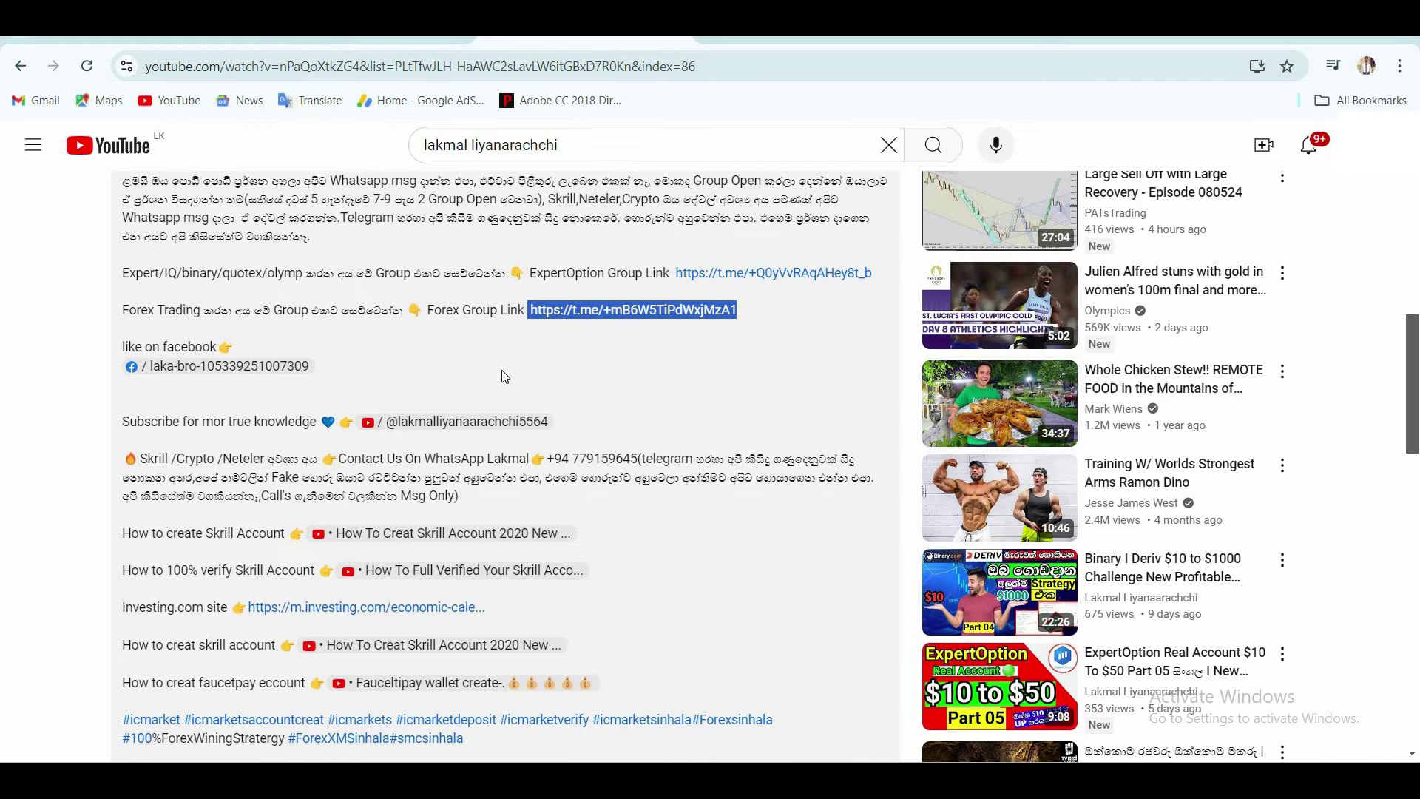
Return to the channel's playlists page and view the notification options of its subscription
{"action": "scroll", "coordinate": [490, 402], "scroll_direction": "up", "scroll_amount": 6}
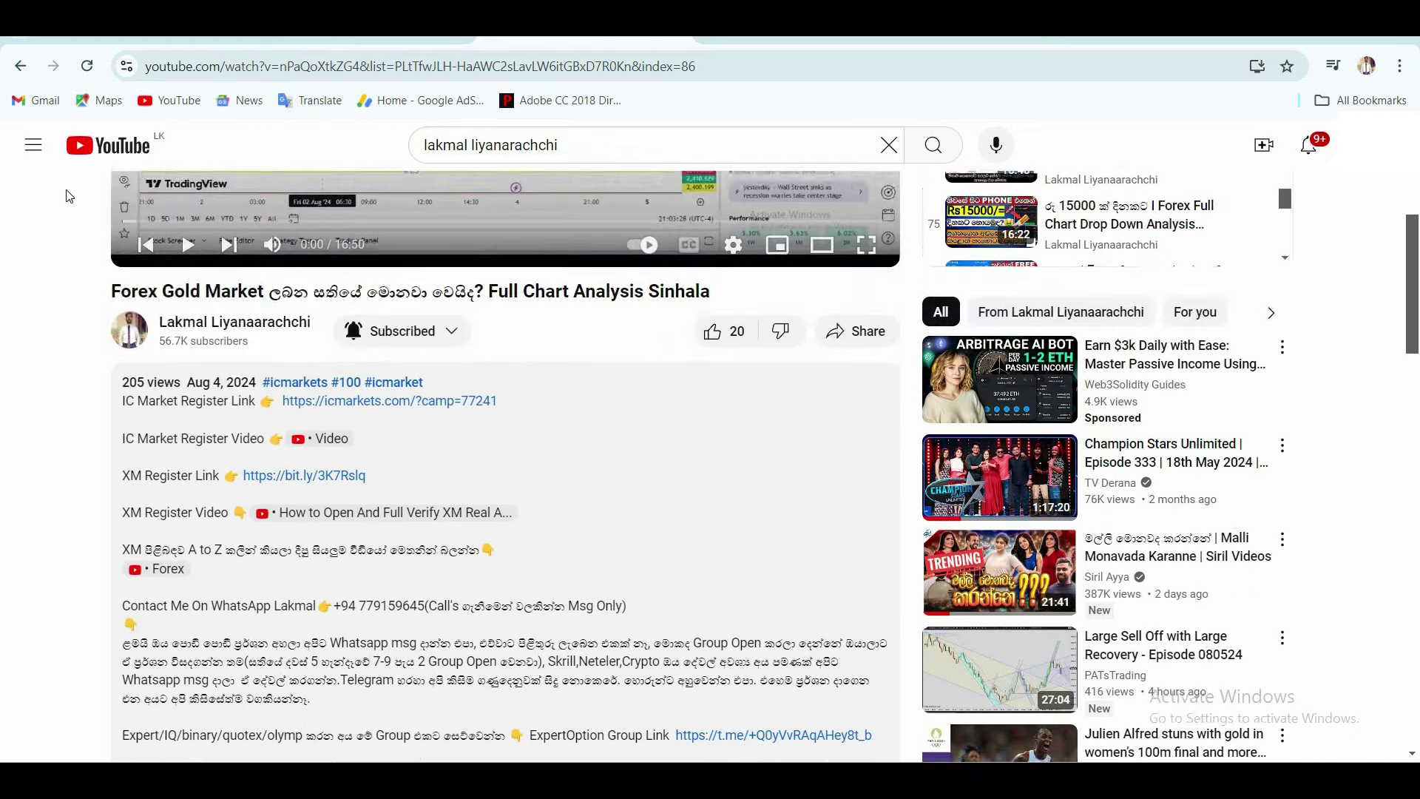
{"action": "key", "text": "alt+Left"}
{"action": "left_click", "coordinate": [609, 471]}
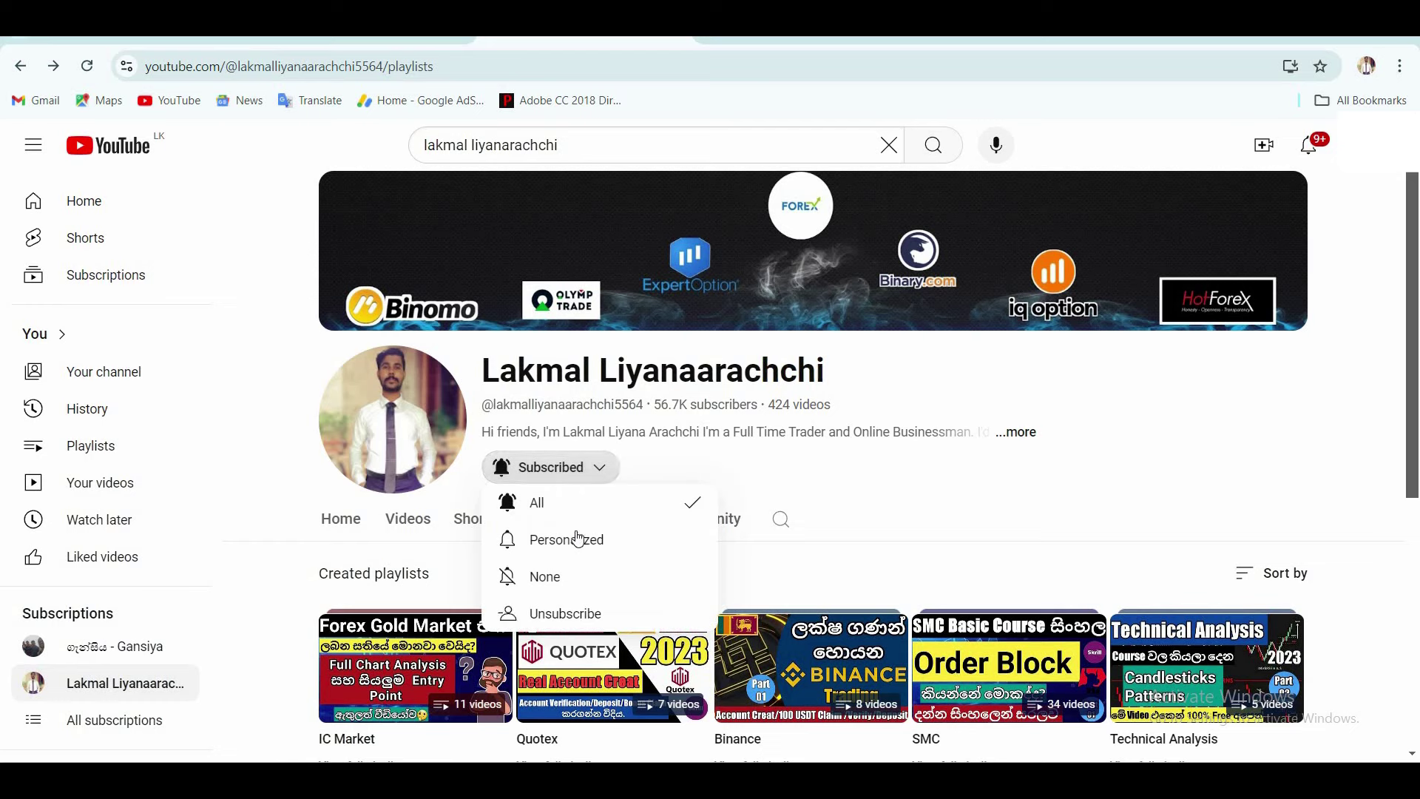
{"action": "left_click", "coordinate": [915, 484]}
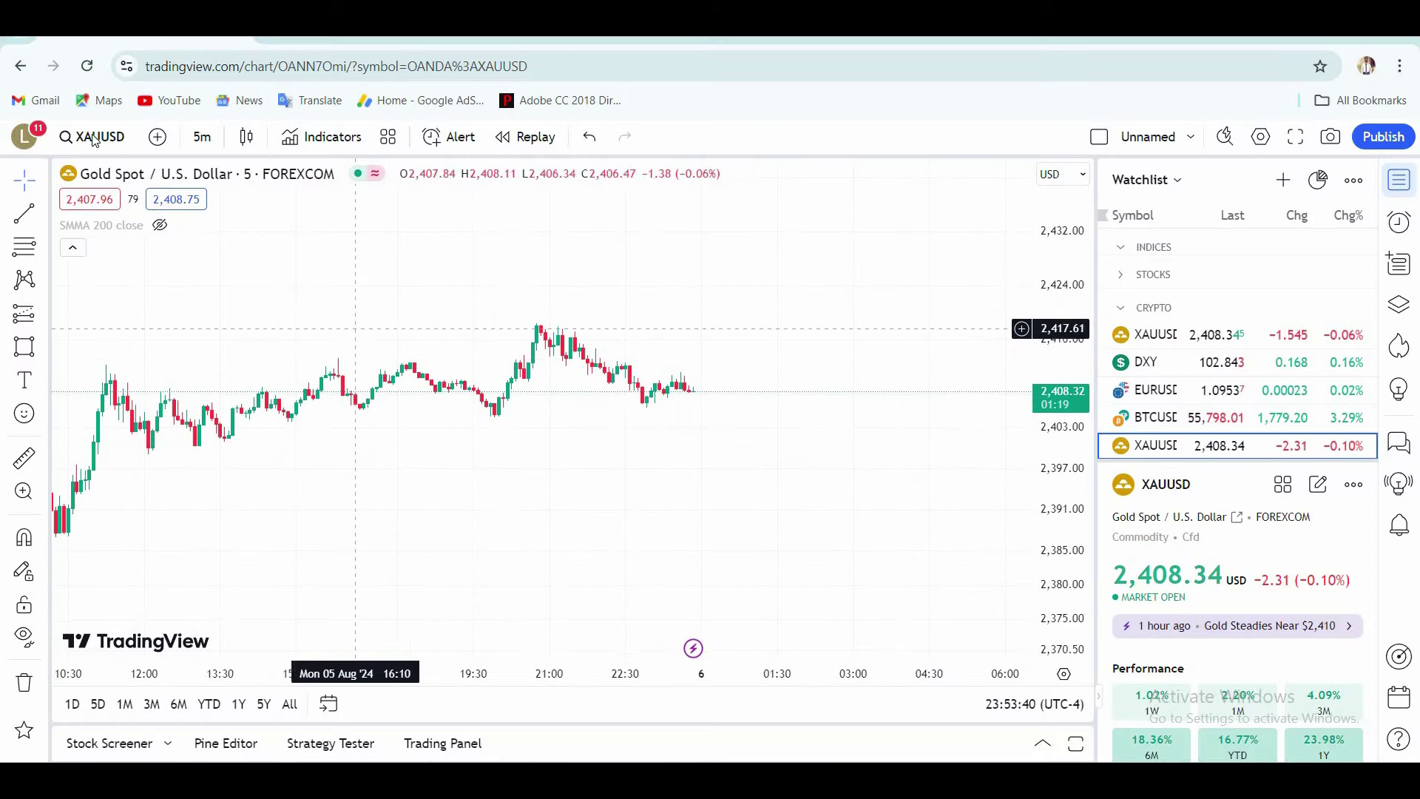
{"action": "left_click_drag", "start_coordinate": [377, 297], "coordinate": [466, 248]}
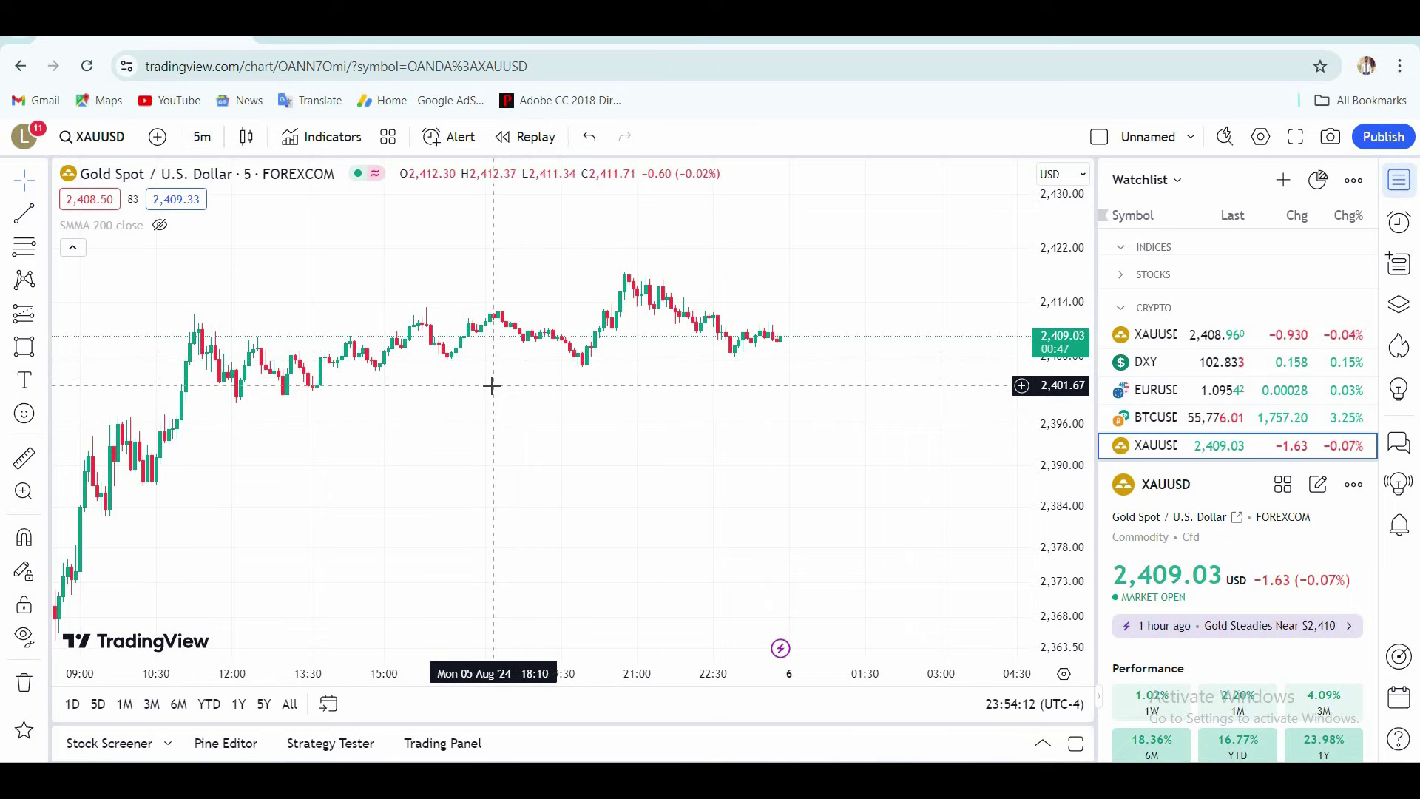
{"action": "left_click_drag", "start_coordinate": [490, 395], "coordinate": [472, 441]}
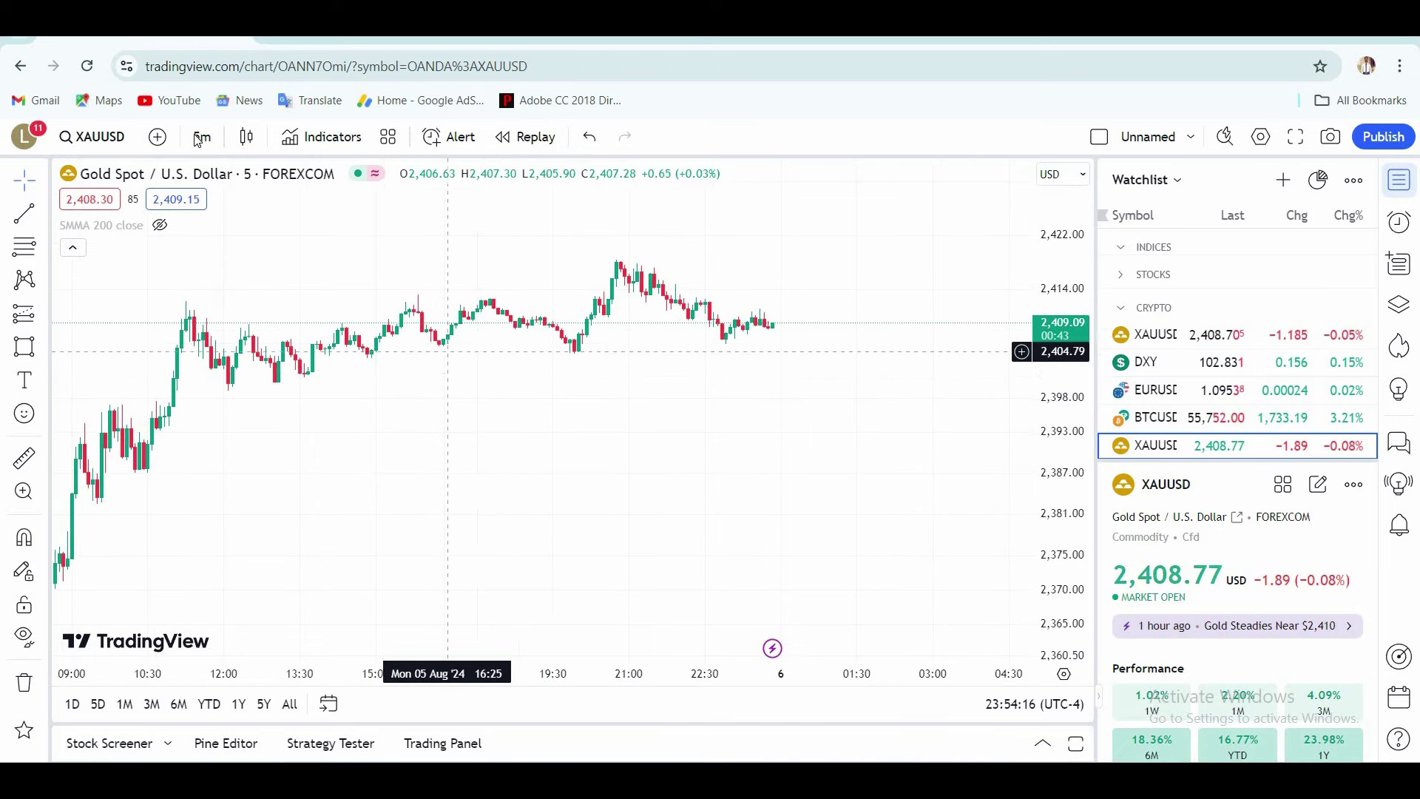
{"action": "left_click_drag", "start_coordinate": [442, 391], "coordinate": [439, 441]}
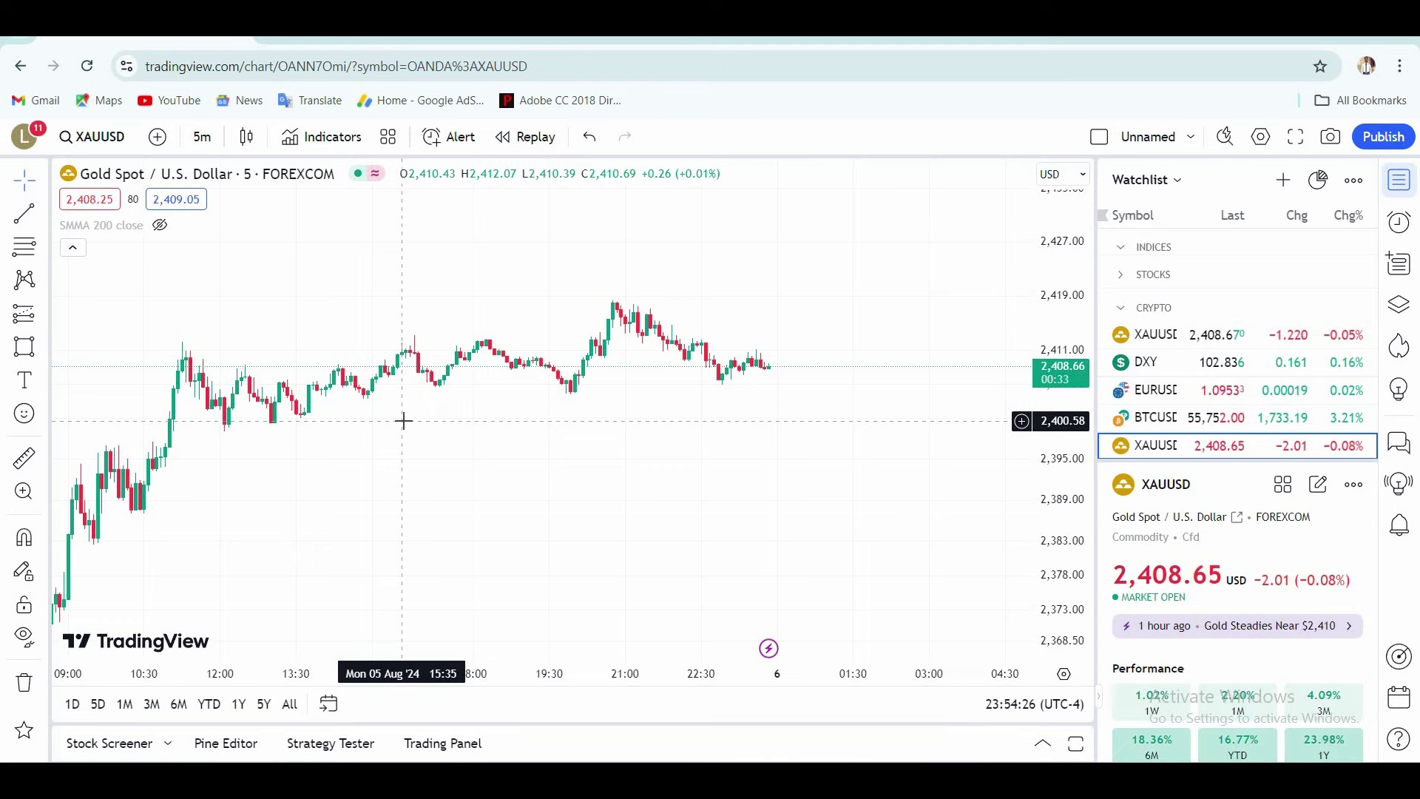
{"action": "left_click_drag", "start_coordinate": [453, 438], "coordinate": [474, 494]}
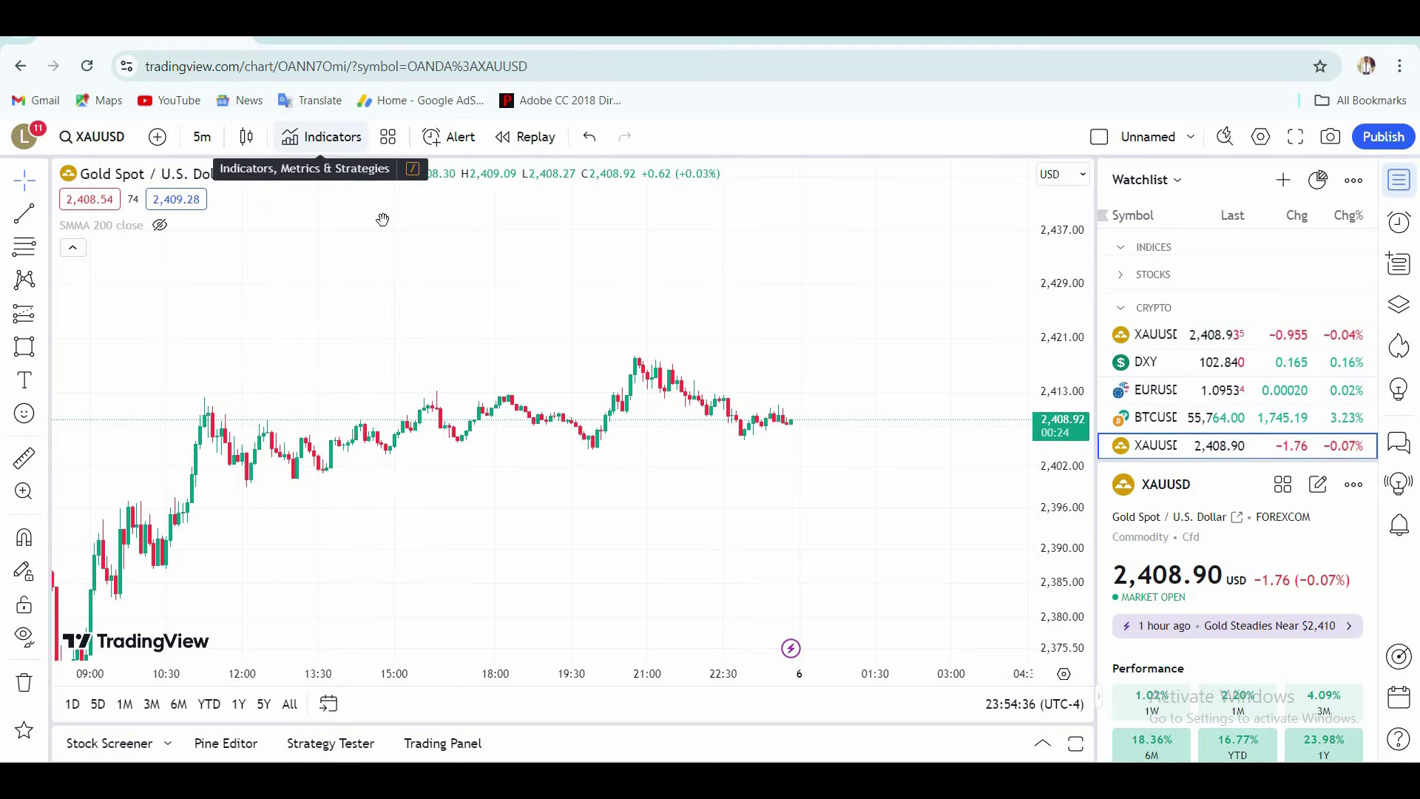
Search the indicators for "rsi" and add the Relative Strength Index to the 5-minute XAUUSD chart
{"action": "left_click", "coordinate": [324, 138]}
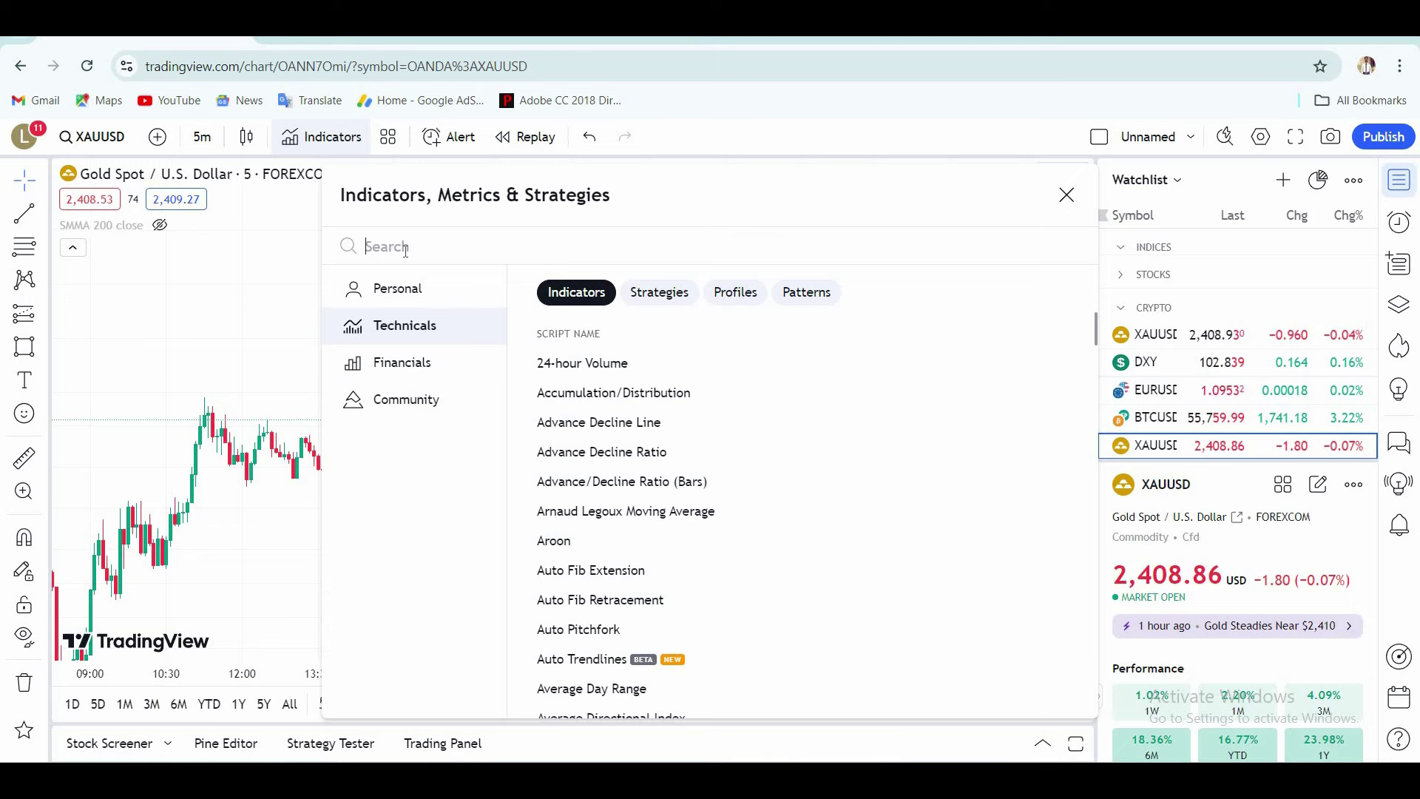
{"action": "type", "text": "rsl"}
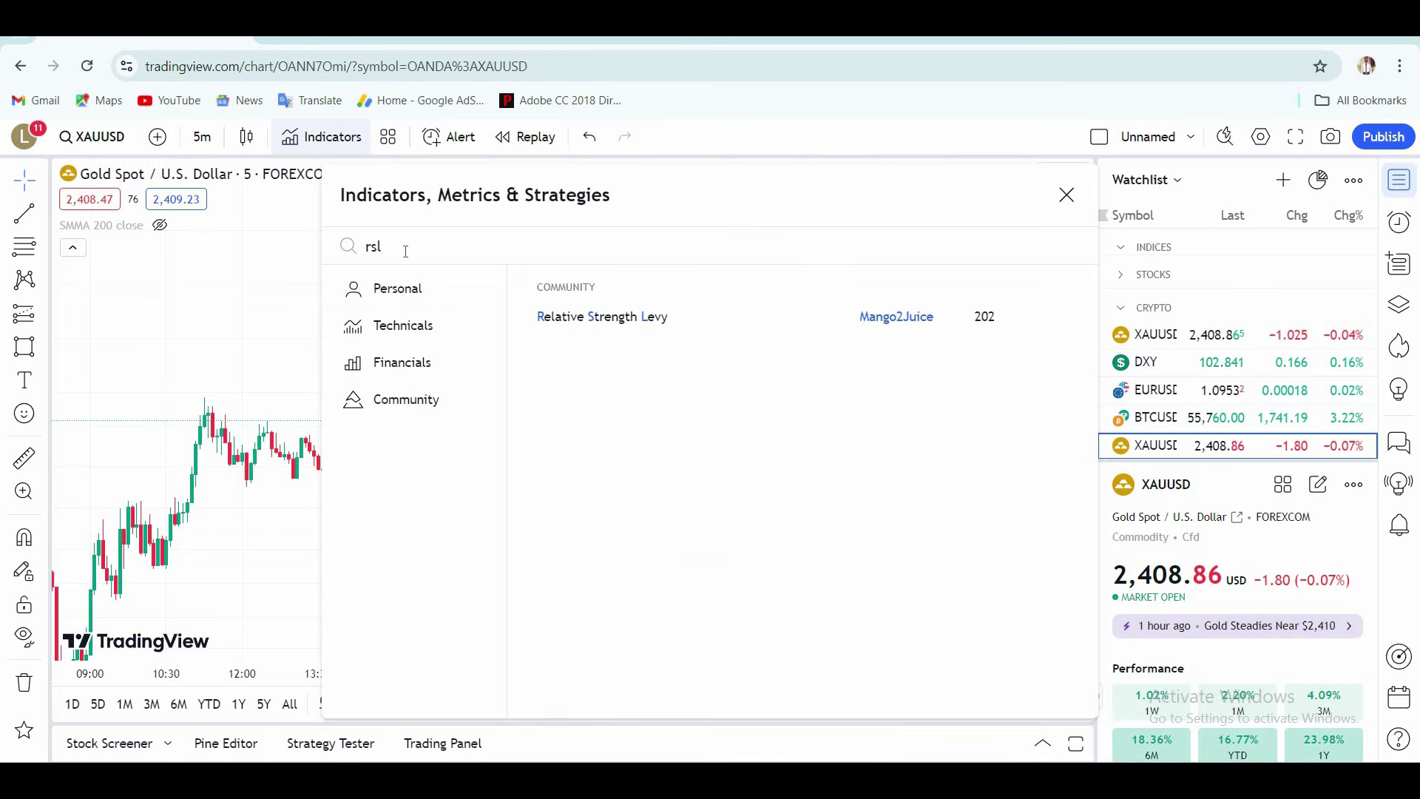
{"action": "key", "text": "BackSpace"}
{"action": "type", "text": "i"}
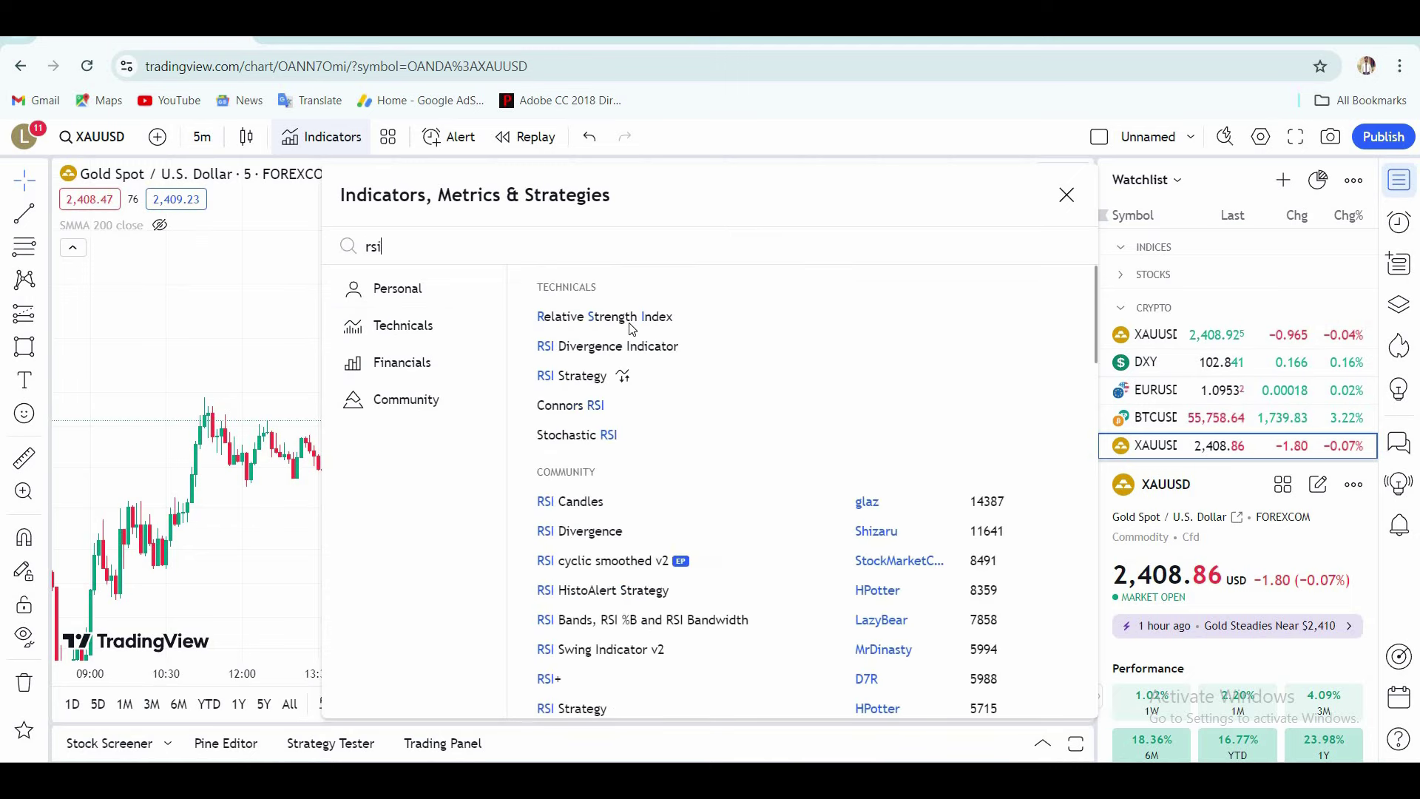
{"action": "left_click", "coordinate": [637, 325]}
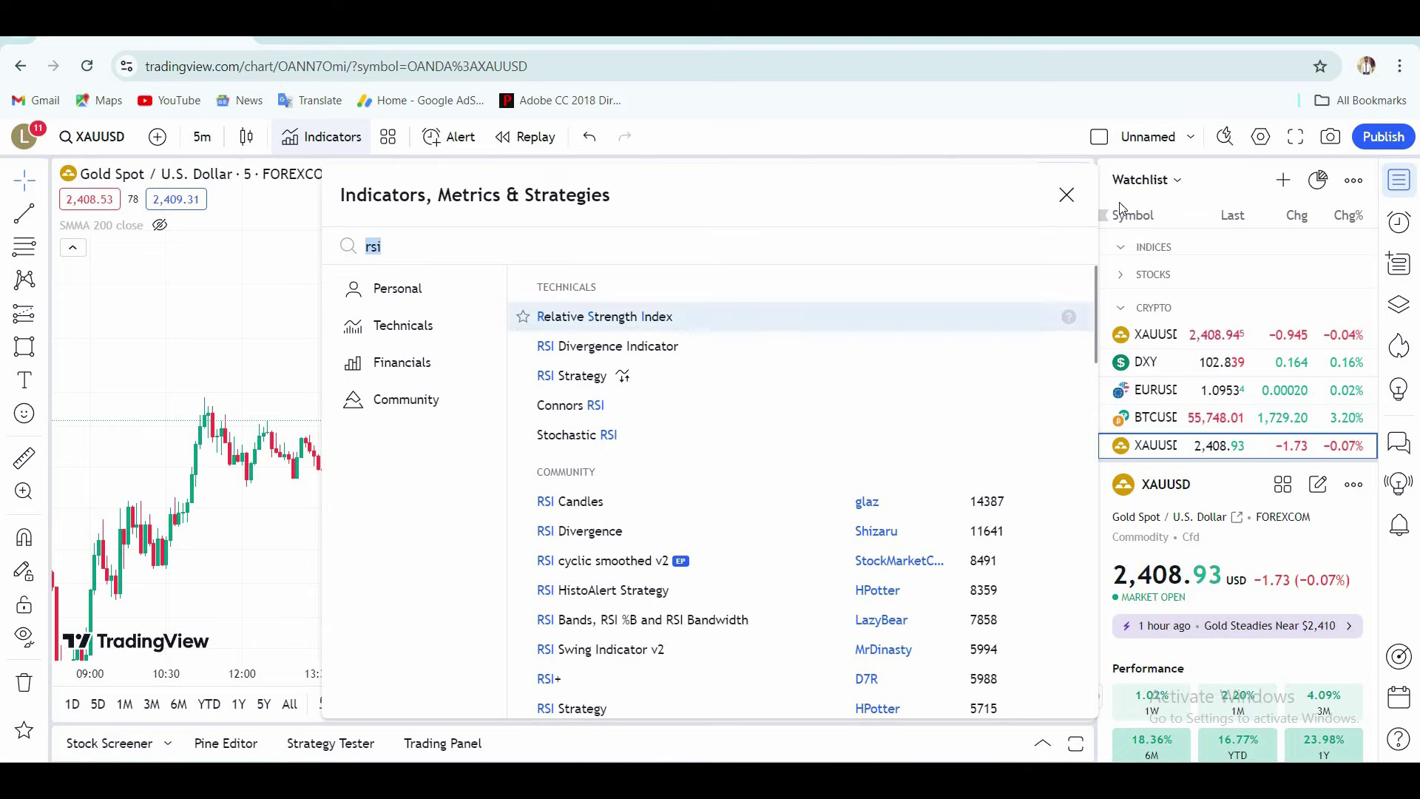
{"action": "left_click", "coordinate": [1067, 195]}
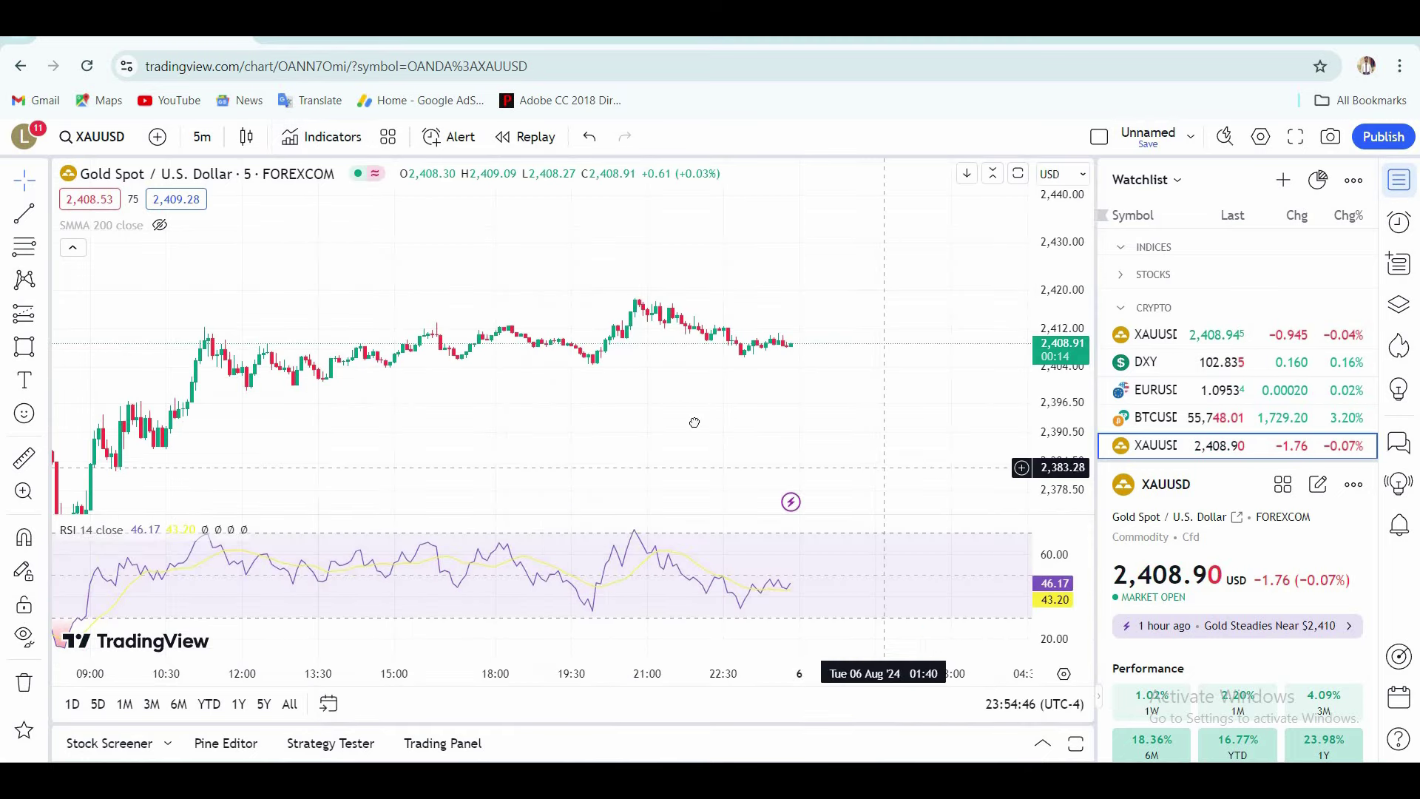
Mark the swing high shortly before 21:00 and the swing low near 20:00 with red dots on both the price and RSI
{"action": "left_click_drag", "start_coordinate": [886, 467], "coordinate": [767, 440]}
{"action": "scroll", "coordinate": [825, 409], "scroll_direction": "left", "scroll_amount": 3}
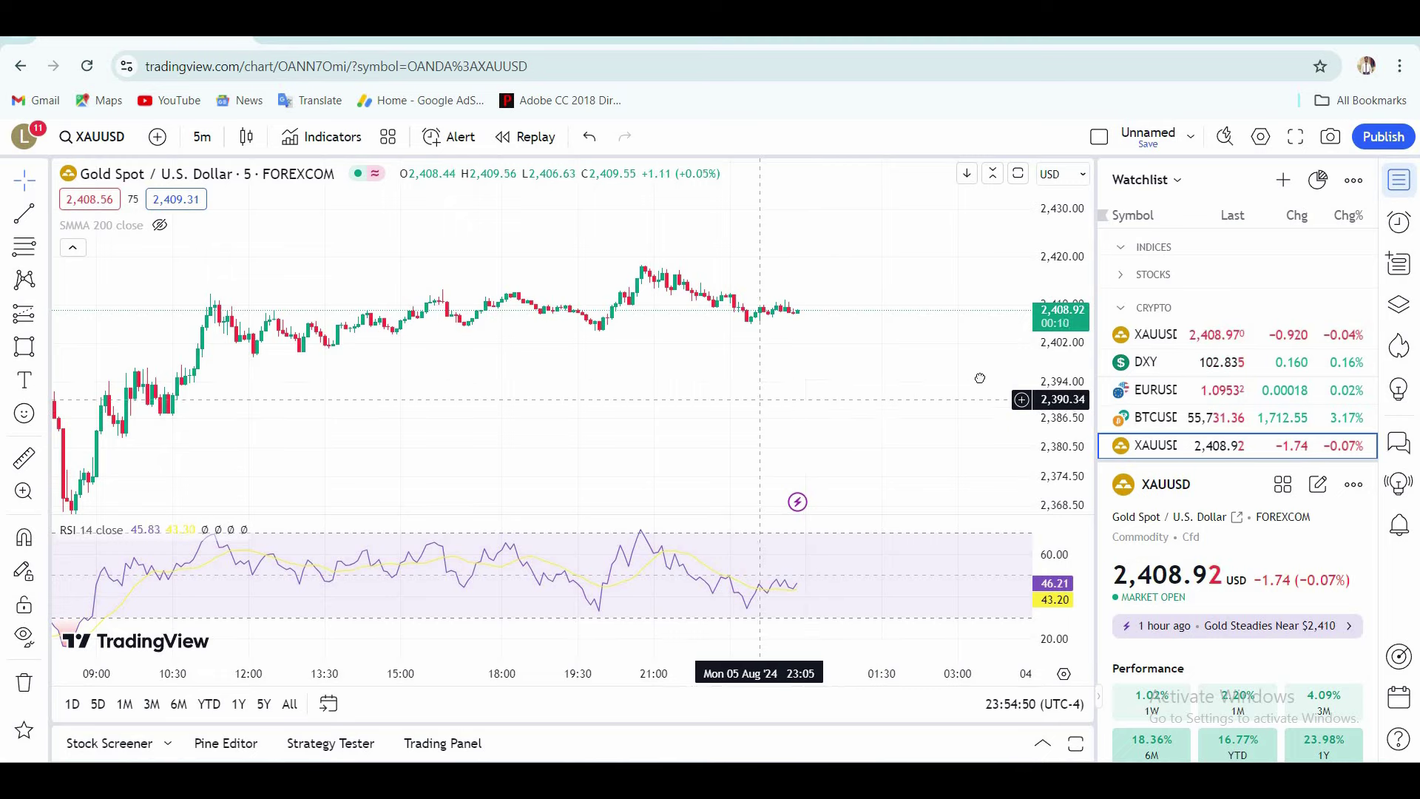
{"action": "scroll", "coordinate": [787, 403], "scroll_direction": "left", "scroll_amount": 5}
{"action": "scroll", "coordinate": [782, 396], "scroll_direction": "right", "scroll_amount": 5}
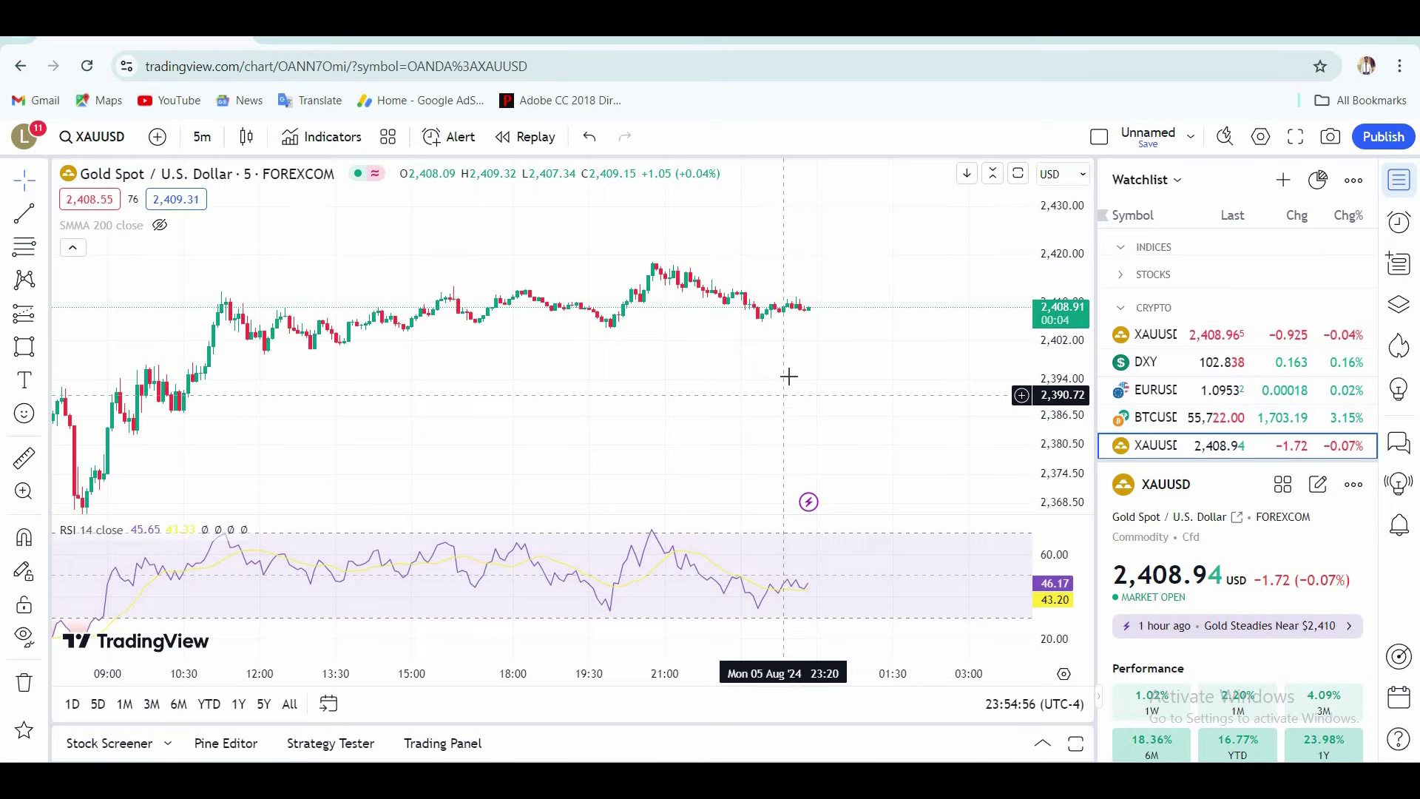
{"action": "left_click_drag", "start_coordinate": [791, 385], "coordinate": [776, 432]}
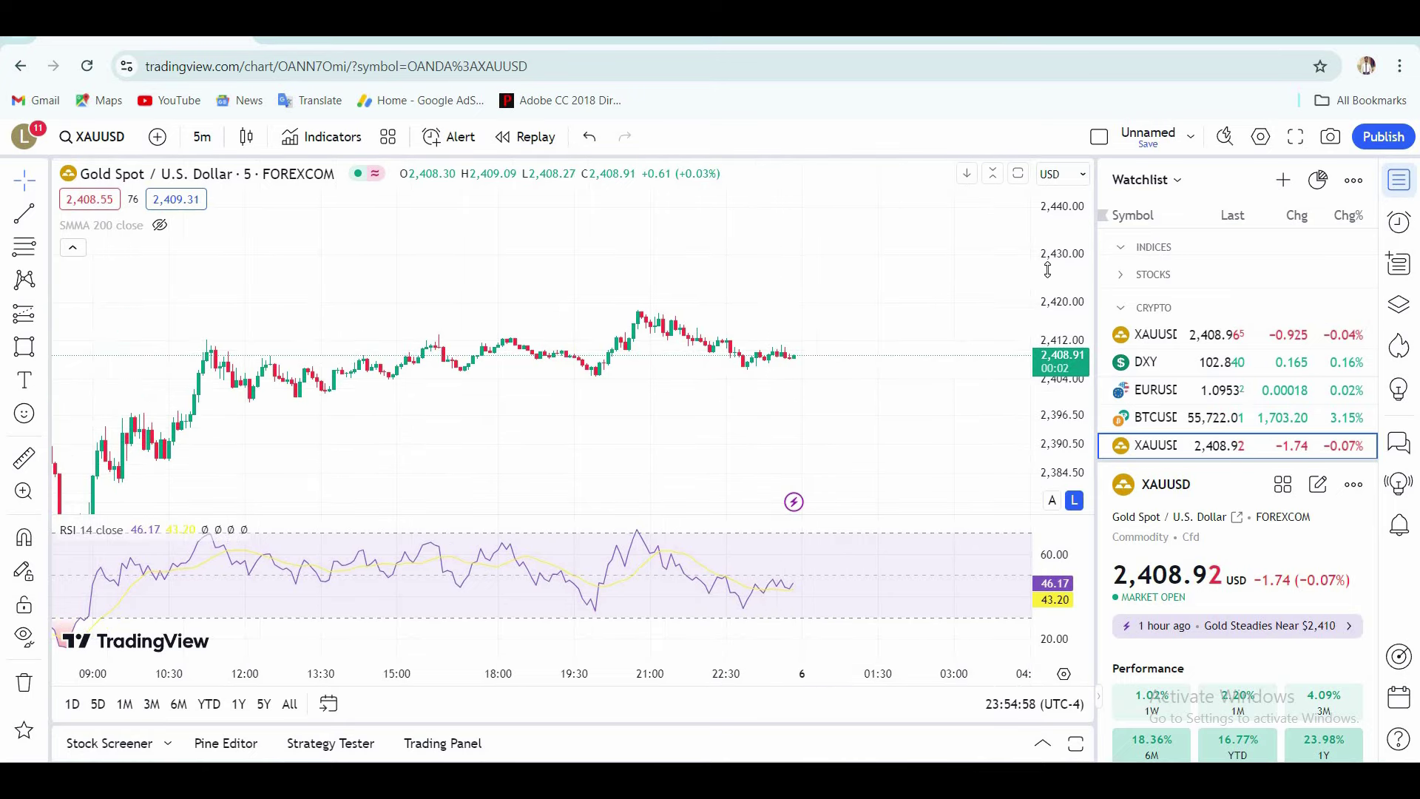
{"action": "scroll", "coordinate": [913, 301], "scroll_direction": "up", "scroll_amount": 3}
{"action": "scroll", "coordinate": [858, 255], "scroll_direction": "left", "scroll_amount": 5}
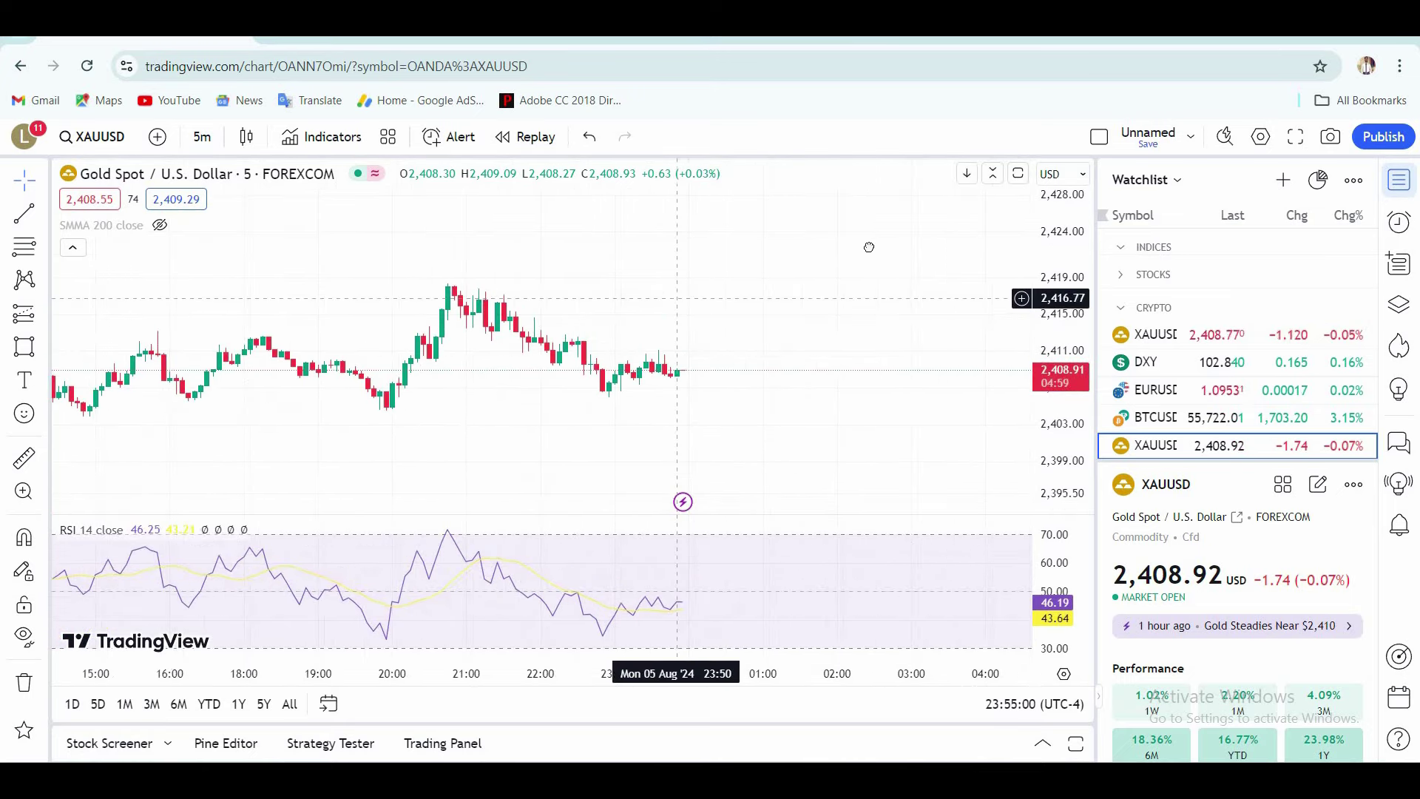
{"action": "left_click_drag", "start_coordinate": [583, 385], "coordinate": [571, 420]}
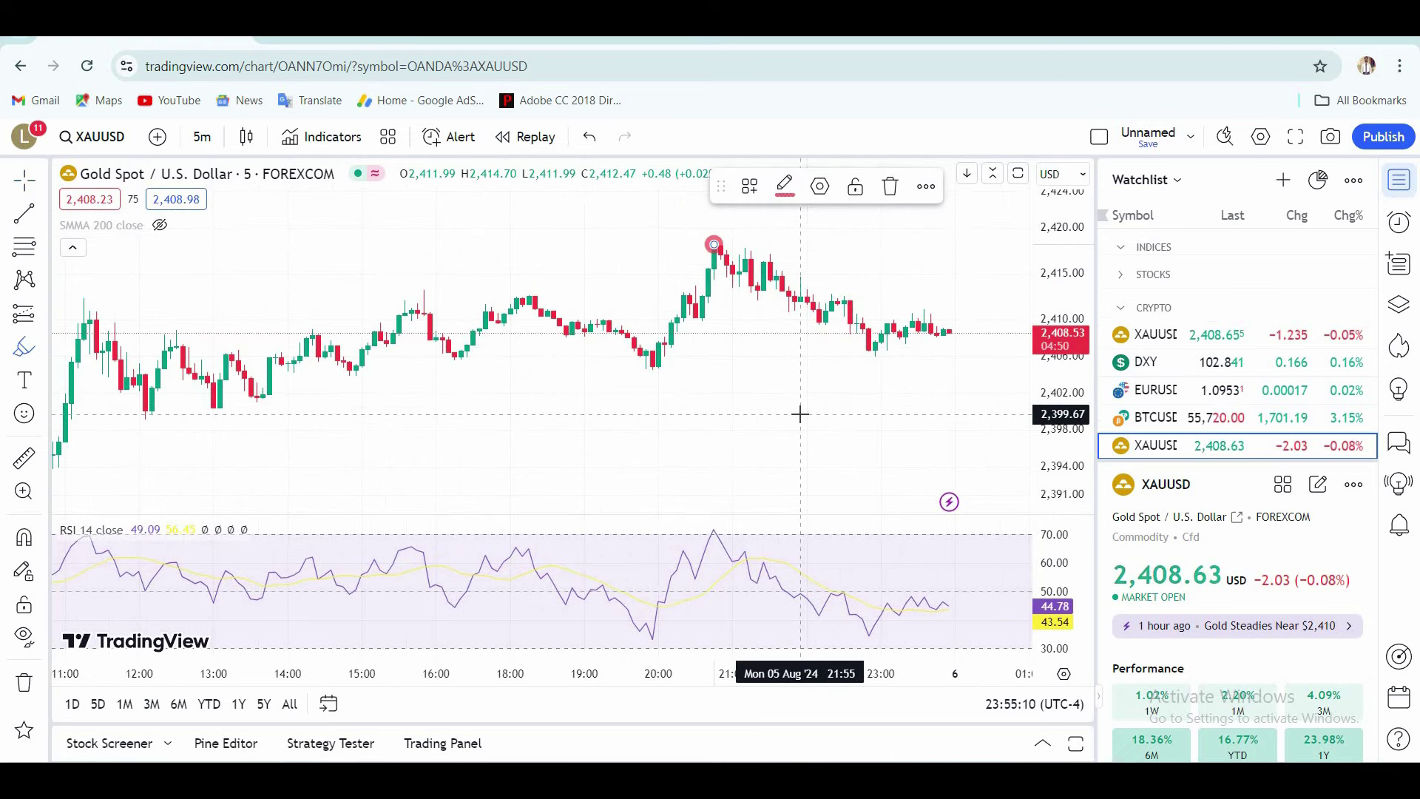
{"action": "left_click", "coordinate": [709, 535]}
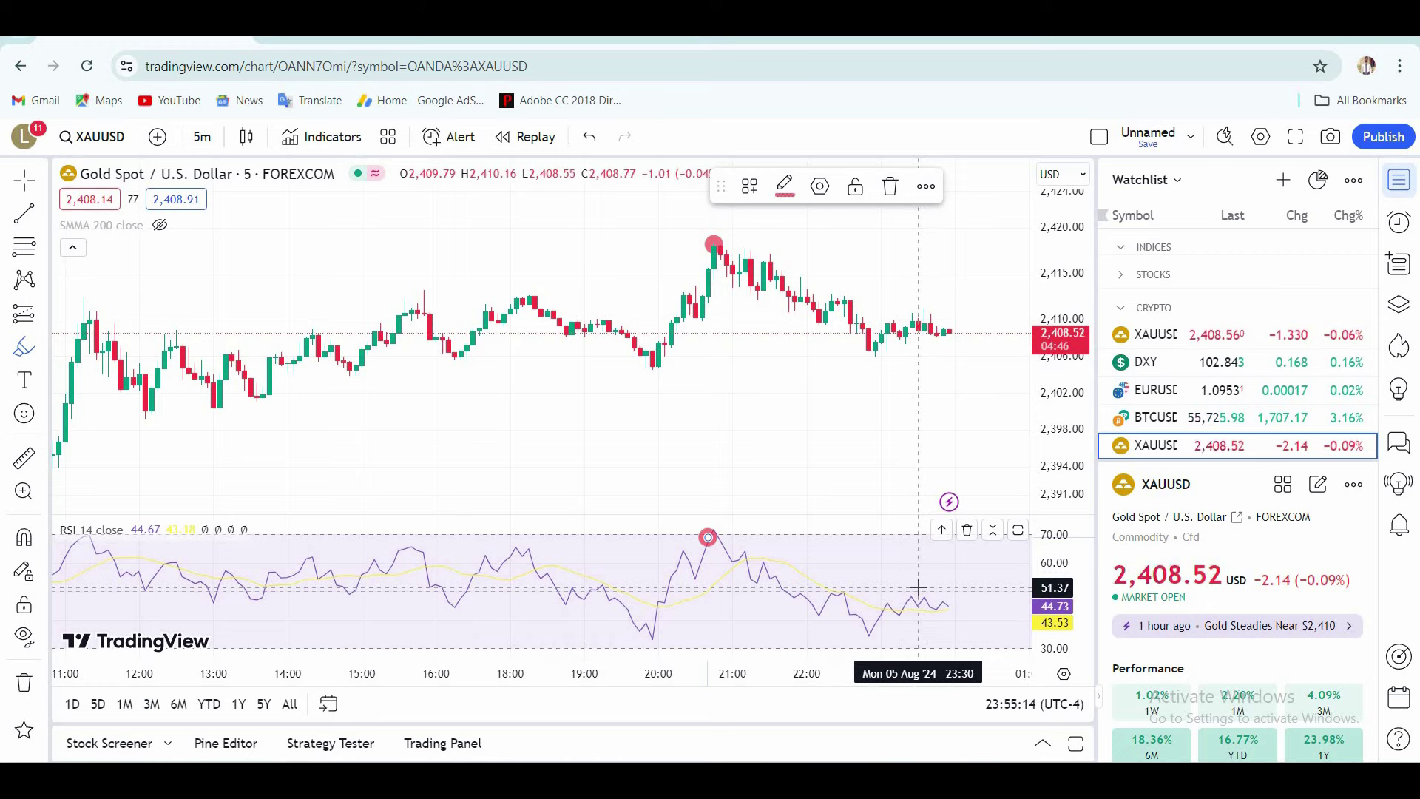
{"action": "left_click", "coordinate": [654, 646]}
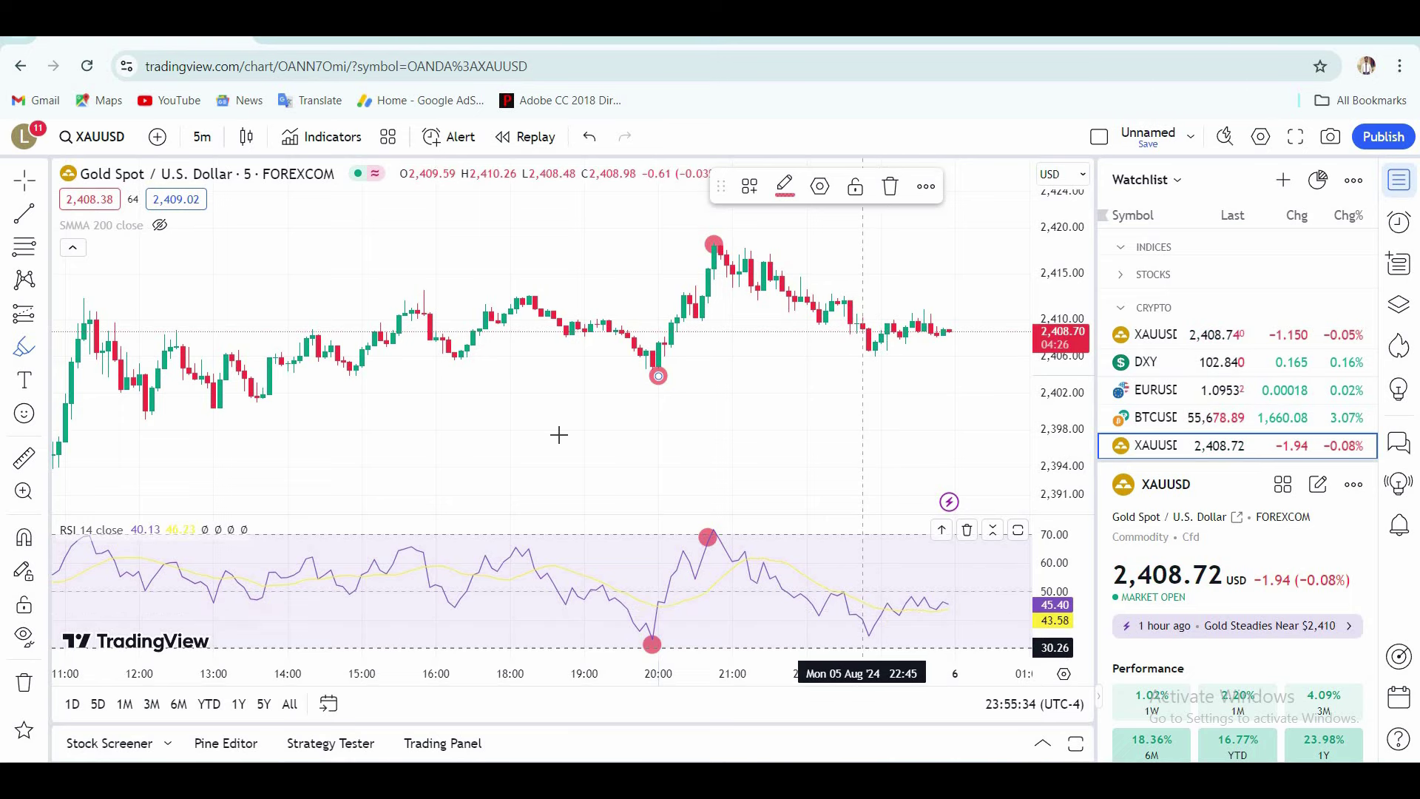
Mark the price and RSI peak near 11:15 and the earlier low, with its RSI dip below 30, with red dots
{"action": "scroll", "coordinate": [409, 453], "scroll_direction": "down", "scroll_amount": 3}
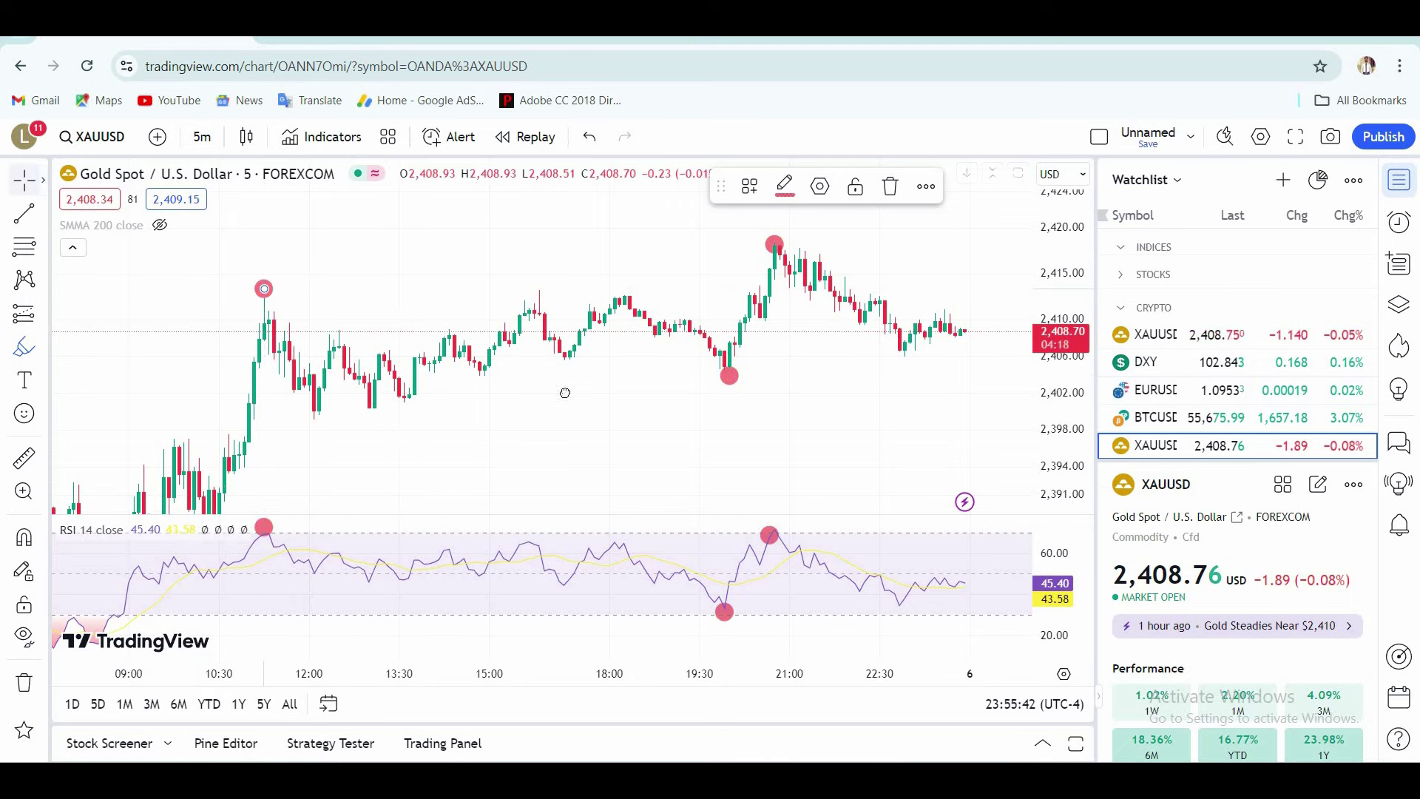
{"action": "left_click_drag", "start_coordinate": [658, 436], "coordinate": [1032, 304]}
{"action": "left_click_drag", "start_coordinate": [1081, 464], "coordinate": [1063, 431]}
{"action": "left_click_drag", "start_coordinate": [737, 312], "coordinate": [653, 399]}
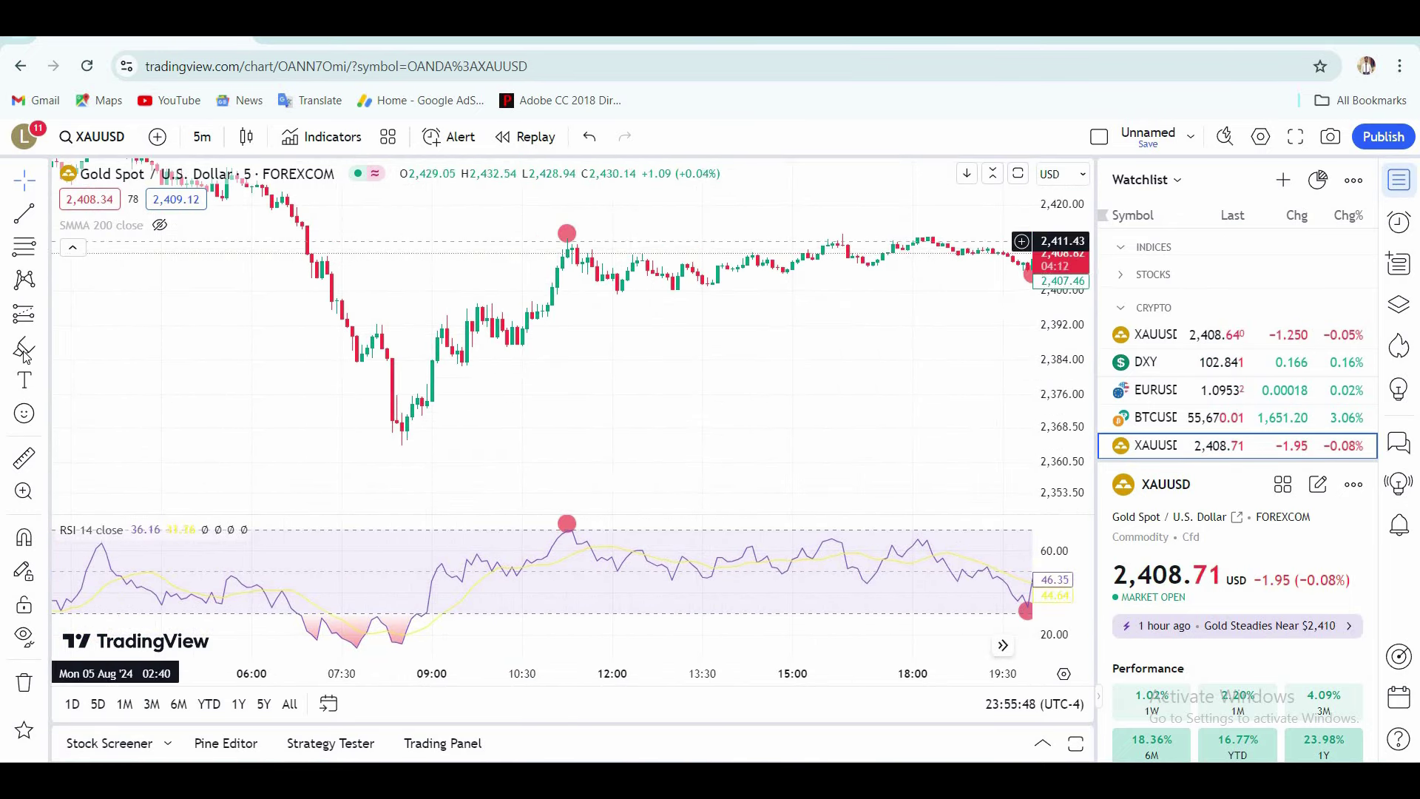
{"action": "left_click", "coordinate": [401, 450]}
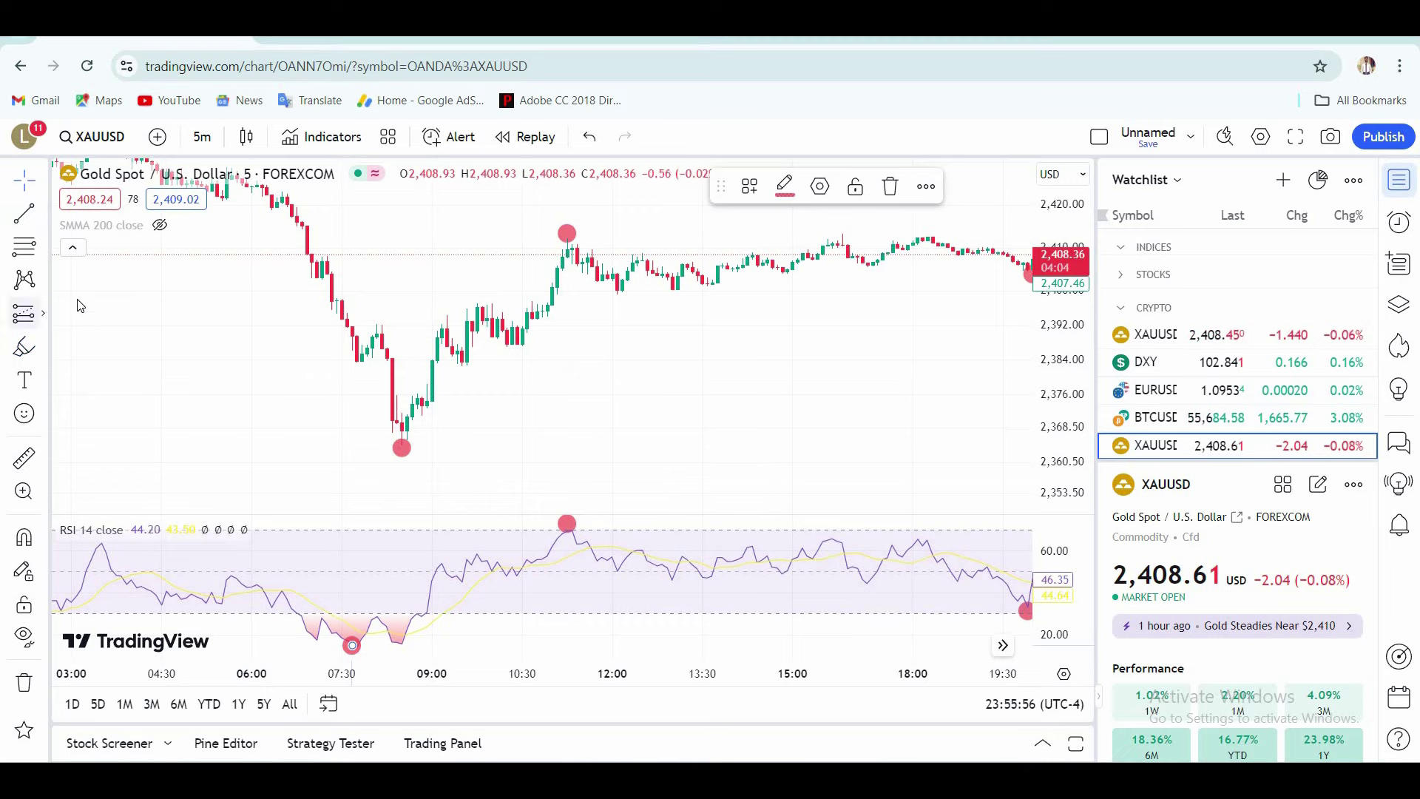
Place a long position at 08:45 with entry 2,373.99, stop 2,369.75 and target 2,411.86
{"action": "left_click", "coordinate": [45, 314]}
{"action": "left_click", "coordinate": [111, 260]}
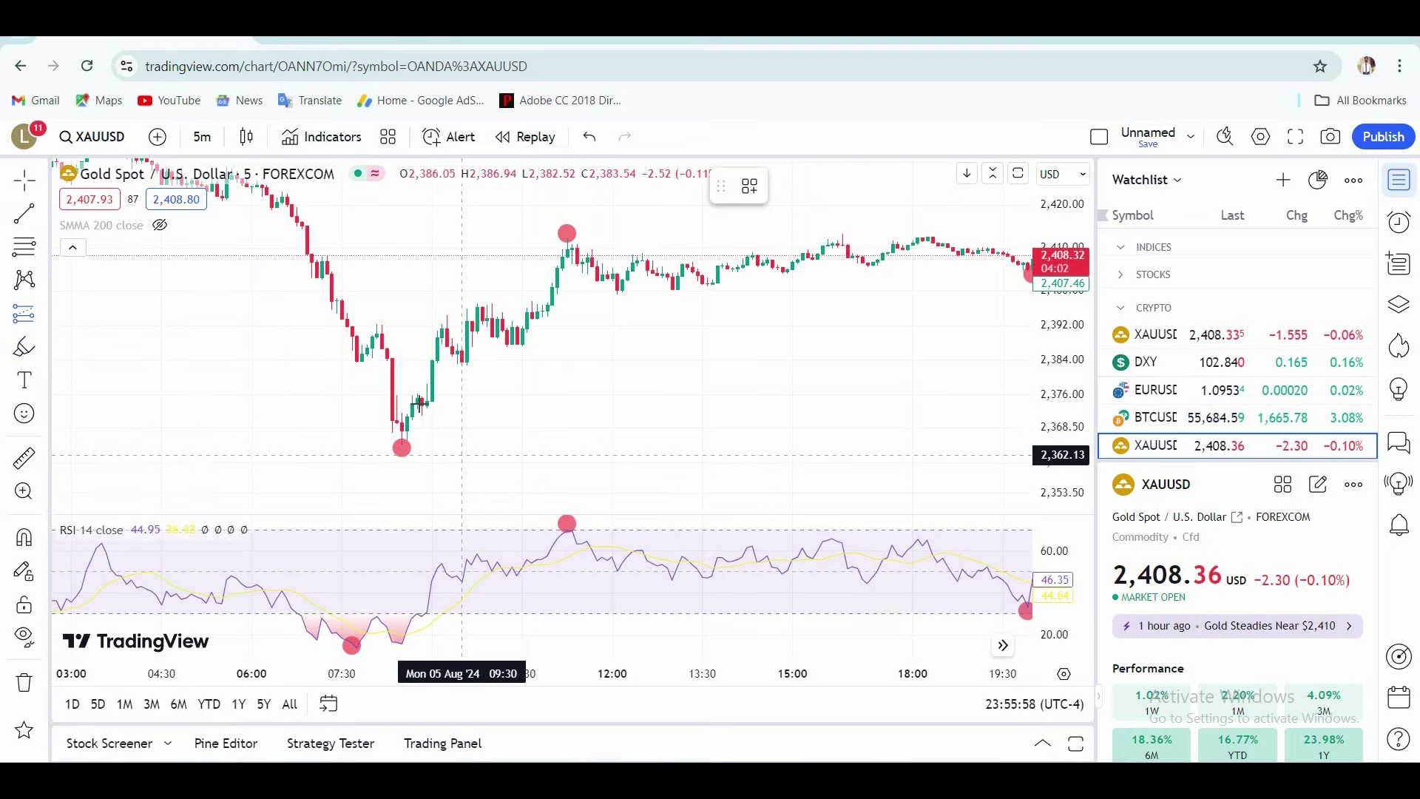
{"action": "left_click", "coordinate": [418, 402]}
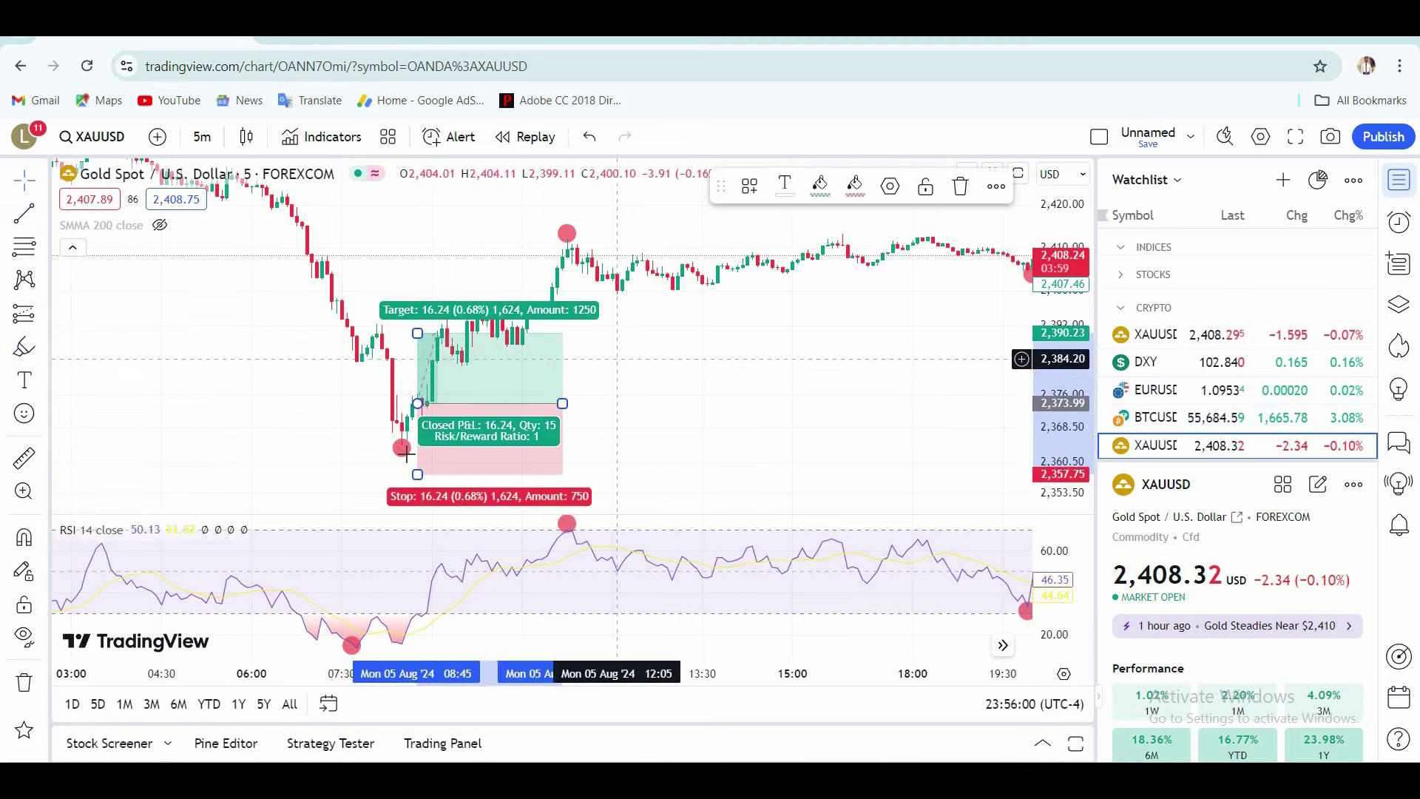
{"action": "left_click_drag", "start_coordinate": [418, 428], "coordinate": [426, 389]}
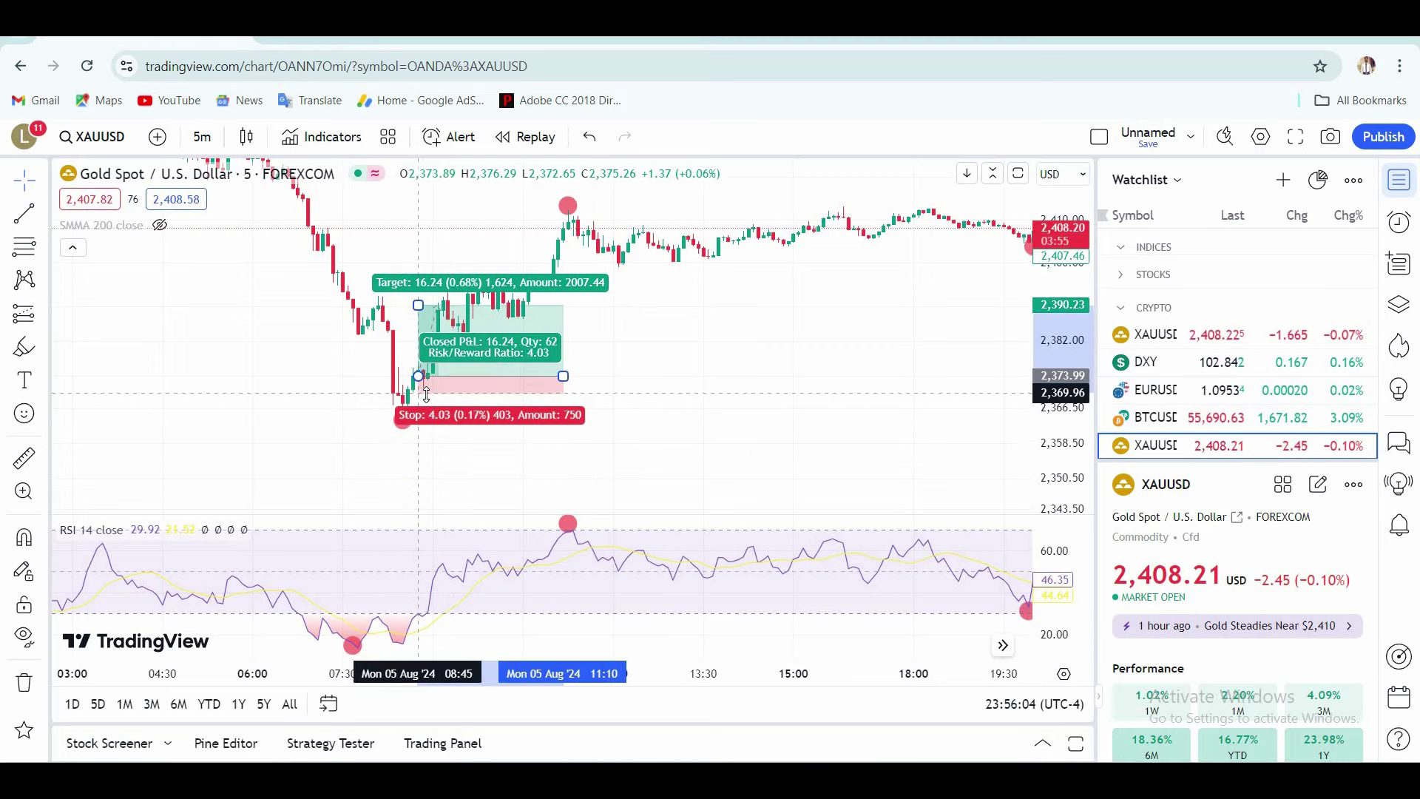
{"action": "left_click_drag", "start_coordinate": [419, 307], "coordinate": [442, 378]}
{"action": "left_click_drag", "start_coordinate": [441, 278], "coordinate": [442, 284]}
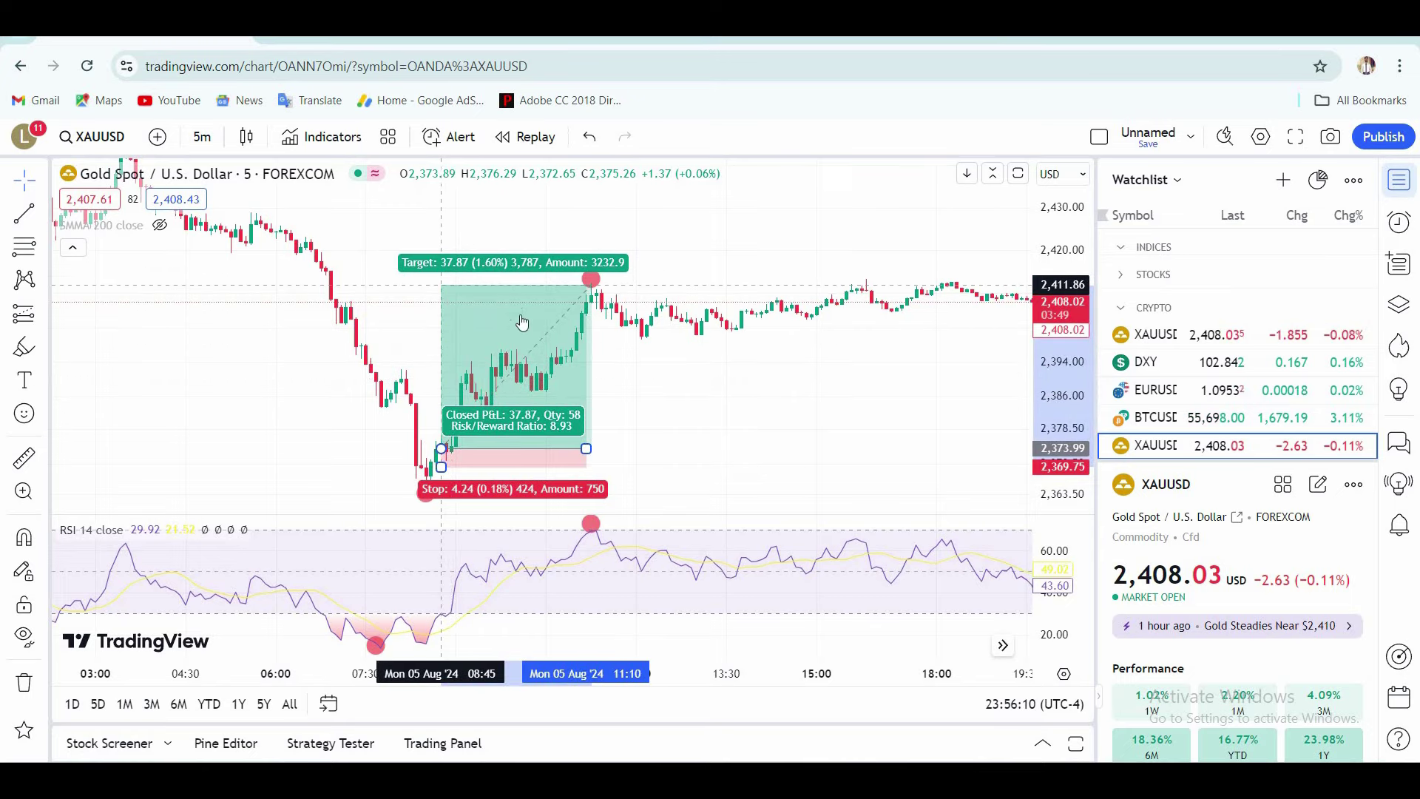
Extend the long position's target to 2,418.56, about level with the later swing high
{"action": "left_click_drag", "start_coordinate": [672, 400], "coordinate": [452, 375]}
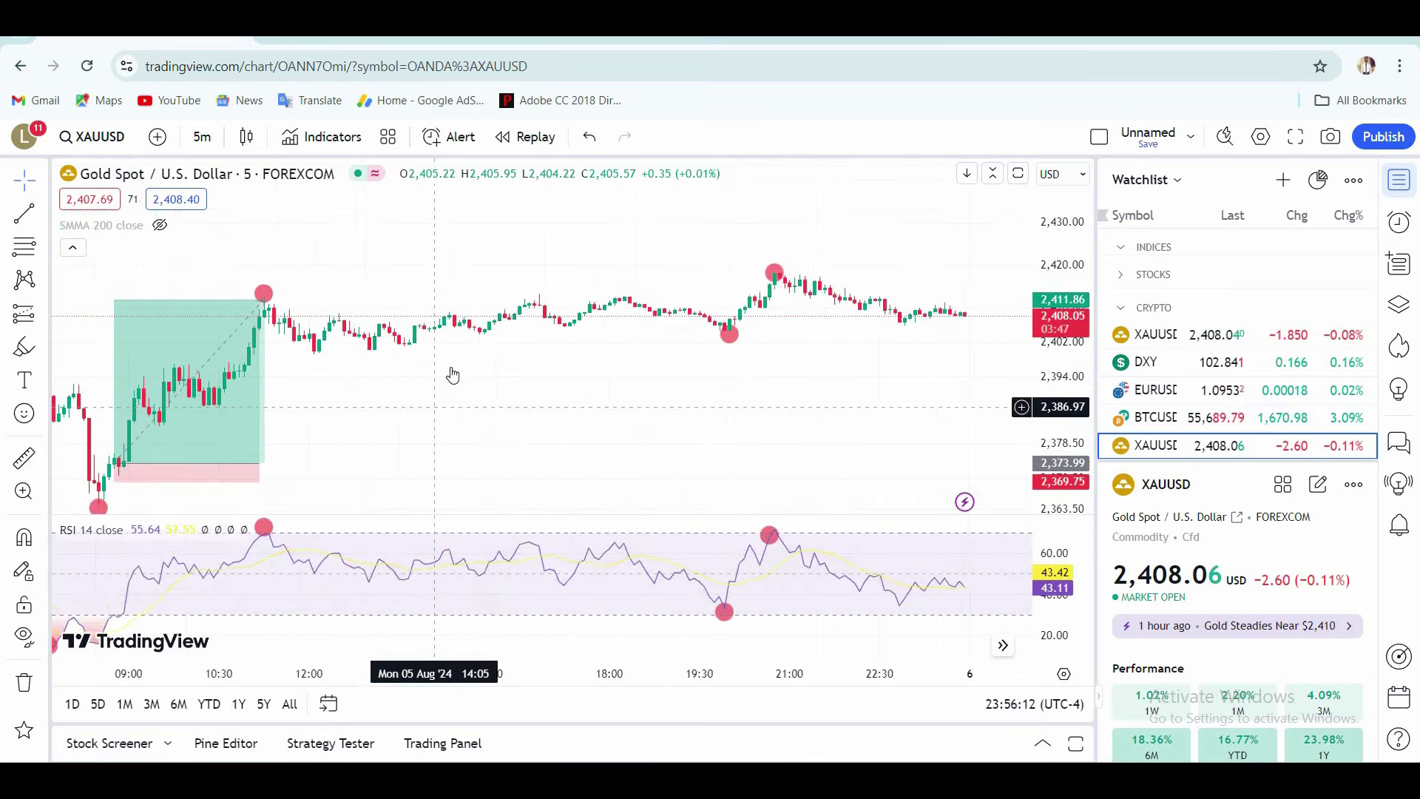
{"action": "scroll", "coordinate": [452, 375], "scroll_direction": "down", "scroll_amount": 3}
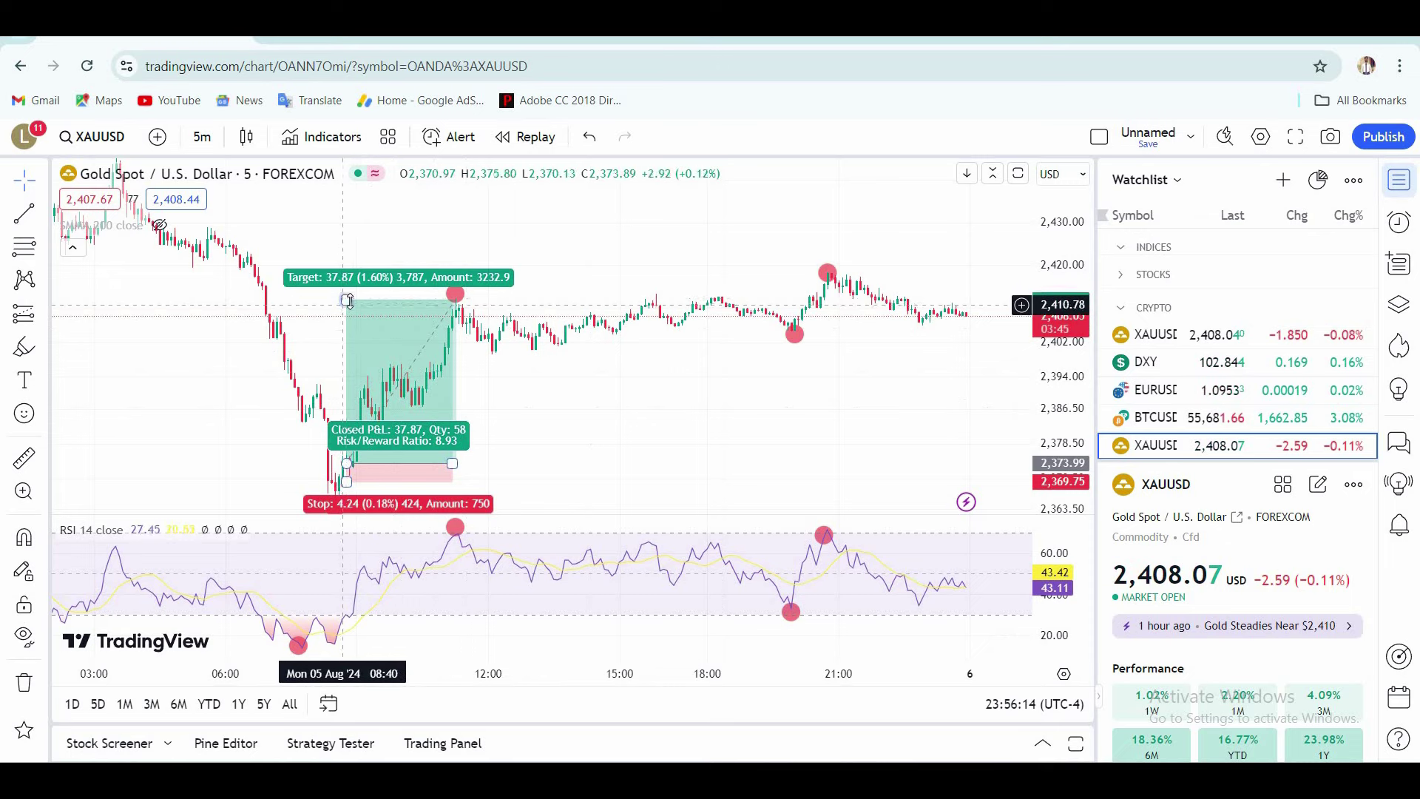
{"action": "left_click_drag", "start_coordinate": [347, 277], "coordinate": [349, 270]}
{"action": "left_click_drag", "start_coordinate": [593, 400], "coordinate": [614, 342]}
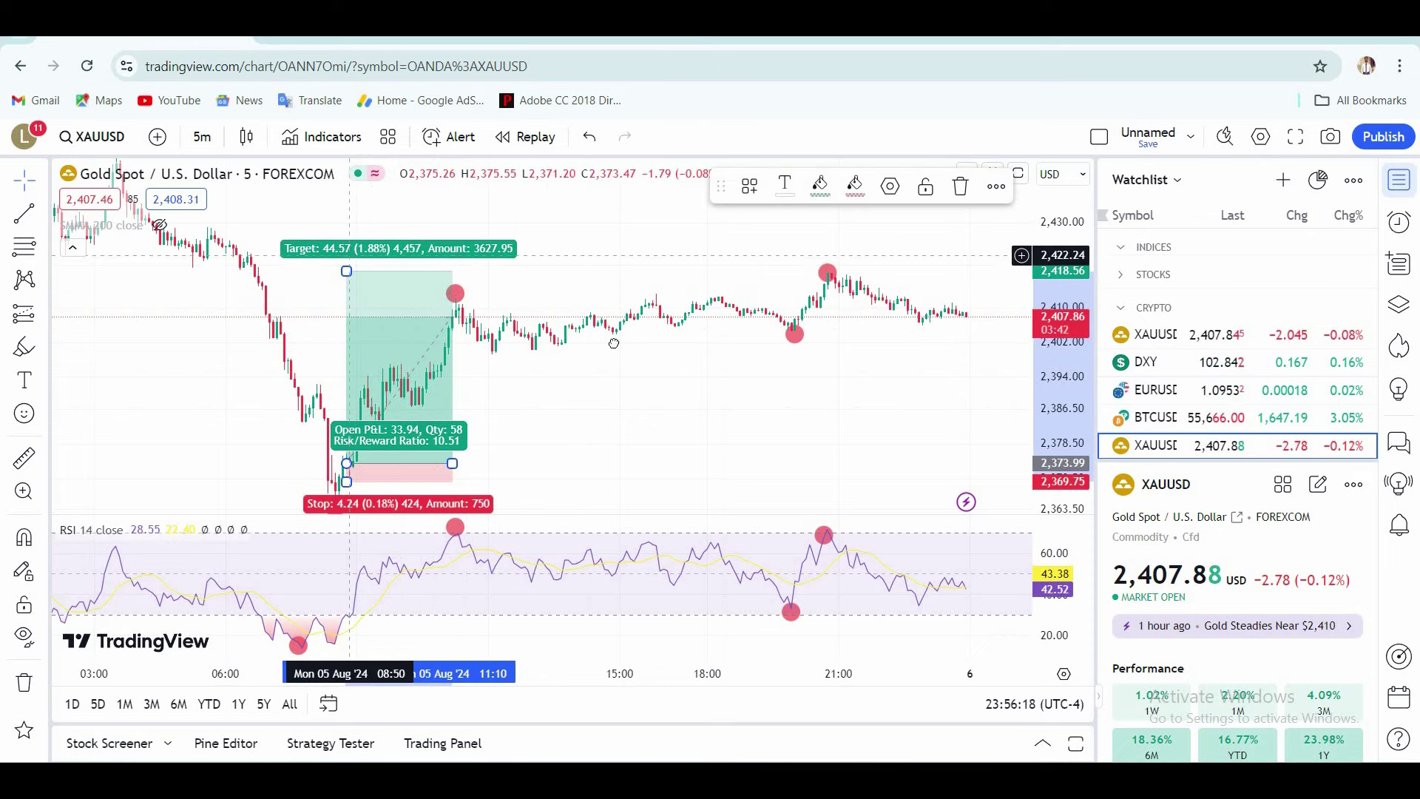
Move the long position's entry to 2,374.47 and tighten its stop to 2,370.52
{"action": "scroll", "coordinate": [501, 458], "scroll_direction": "up", "scroll_amount": 7}
{"action": "left_click_drag", "start_coordinate": [414, 349], "coordinate": [912, 372]}
{"action": "mouse_move", "coordinate": [523, 413]}
{"action": "left_mouse_down"}
{"action": "mouse_move", "coordinate": [523, 399]}
{"action": "mouse_move", "coordinate": [467, 429]}
{"action": "left_mouse_up"}
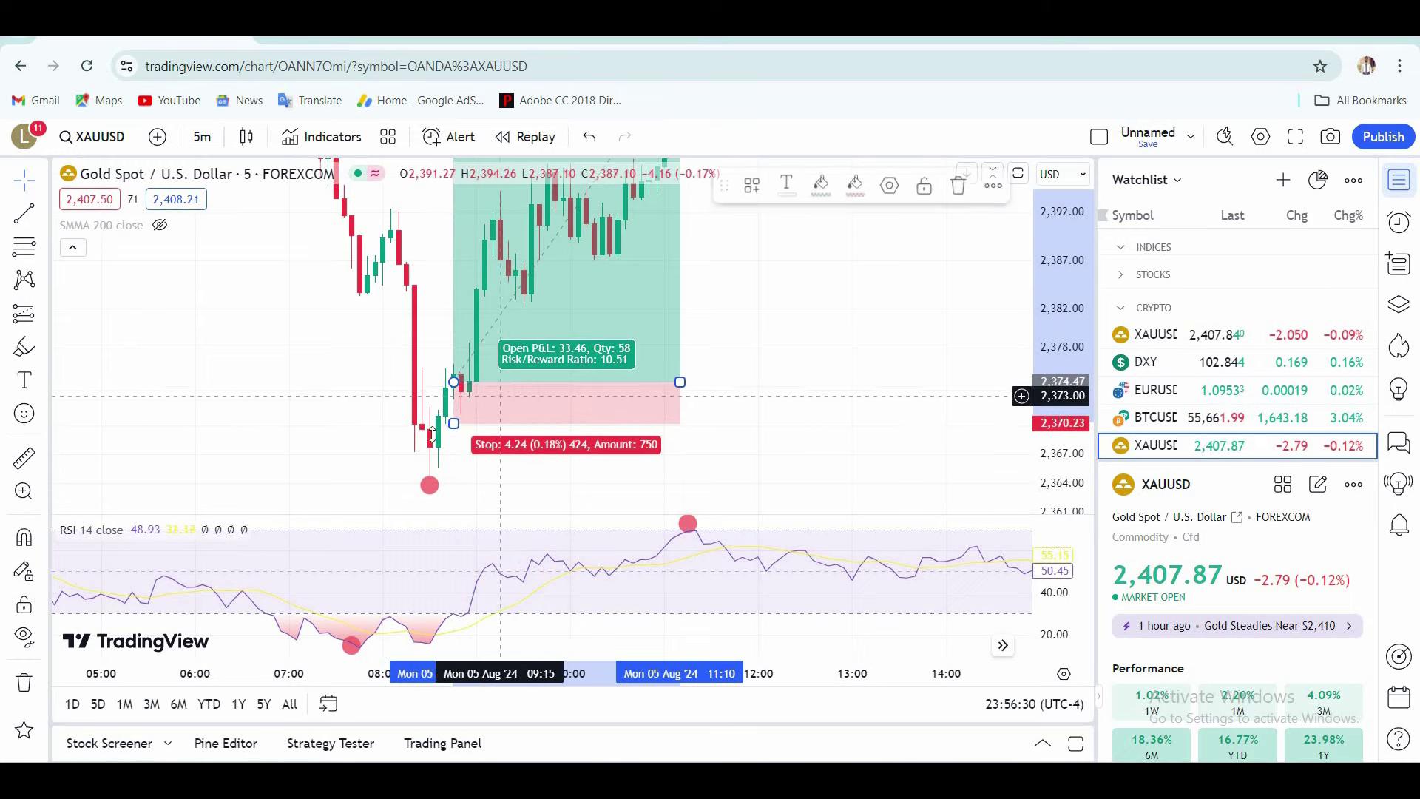
{"action": "left_click_drag", "start_coordinate": [454, 422], "coordinate": [514, 423]}
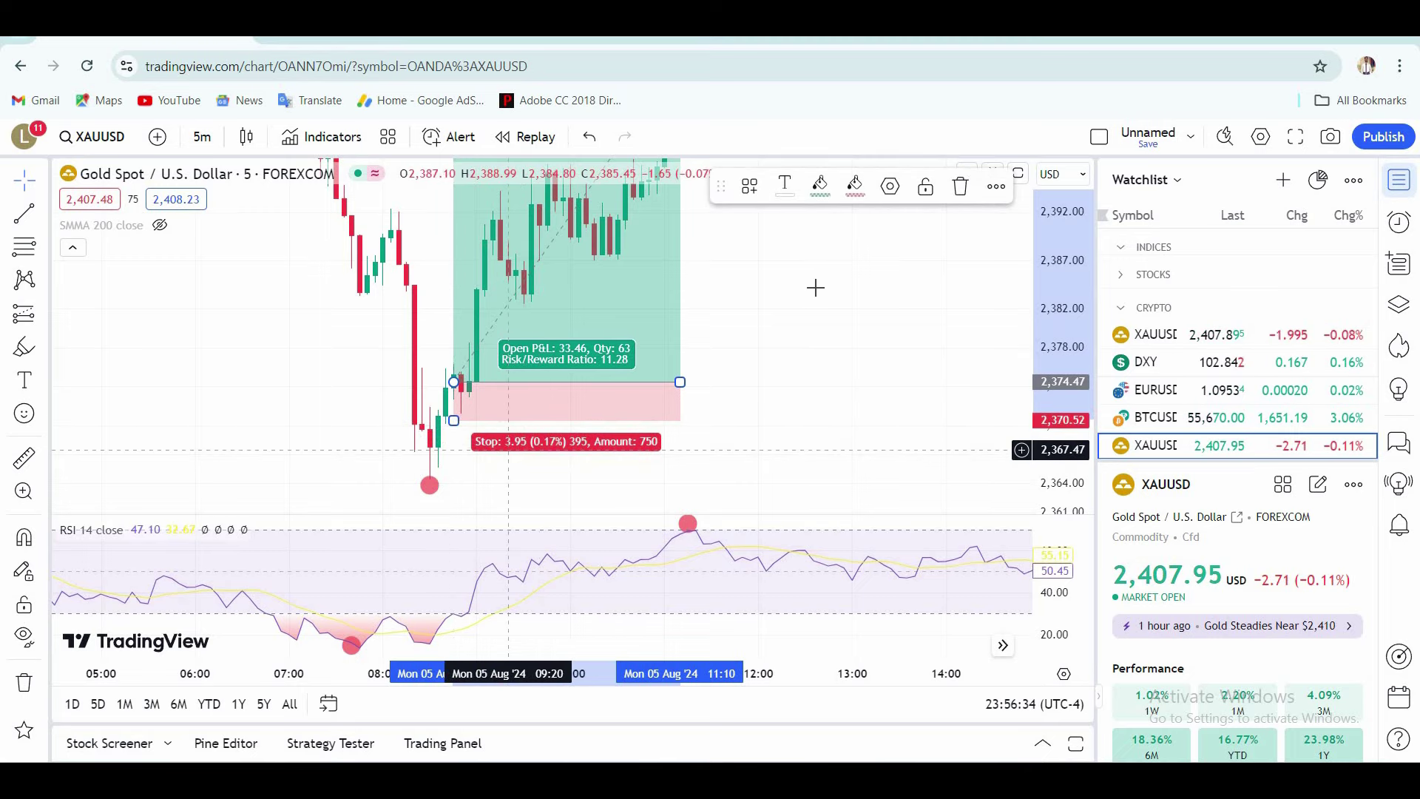
Examine the price movement after the long trade against the marked RSI highs and lows
{"action": "left_click_drag", "start_coordinate": [813, 294], "coordinate": [801, 512]}
{"action": "scroll", "coordinate": [851, 320], "scroll_direction": "down", "scroll_amount": 5}
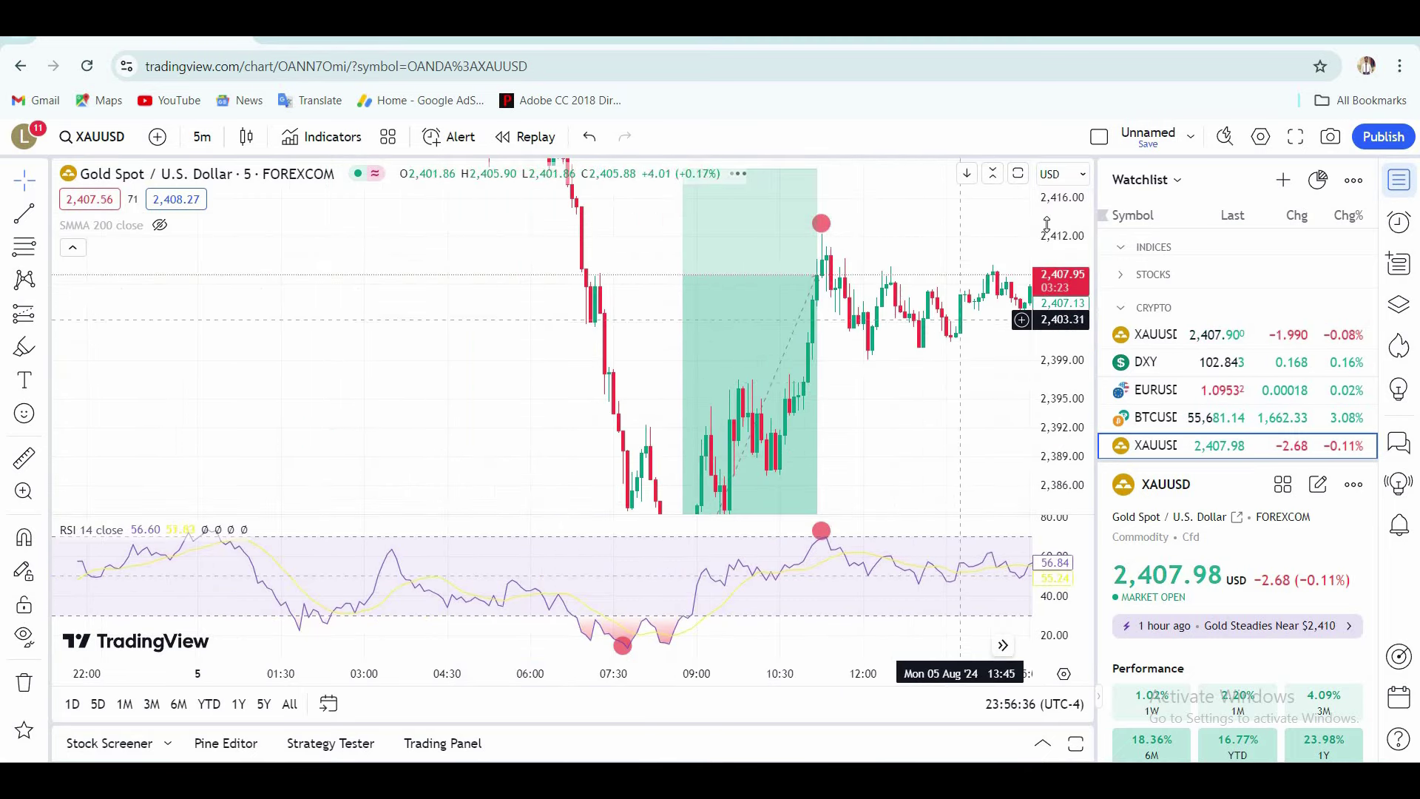
{"action": "left_click_drag", "start_coordinate": [1073, 248], "coordinate": [1089, 425]}
{"action": "left_click_drag", "start_coordinate": [934, 417], "coordinate": [696, 423]}
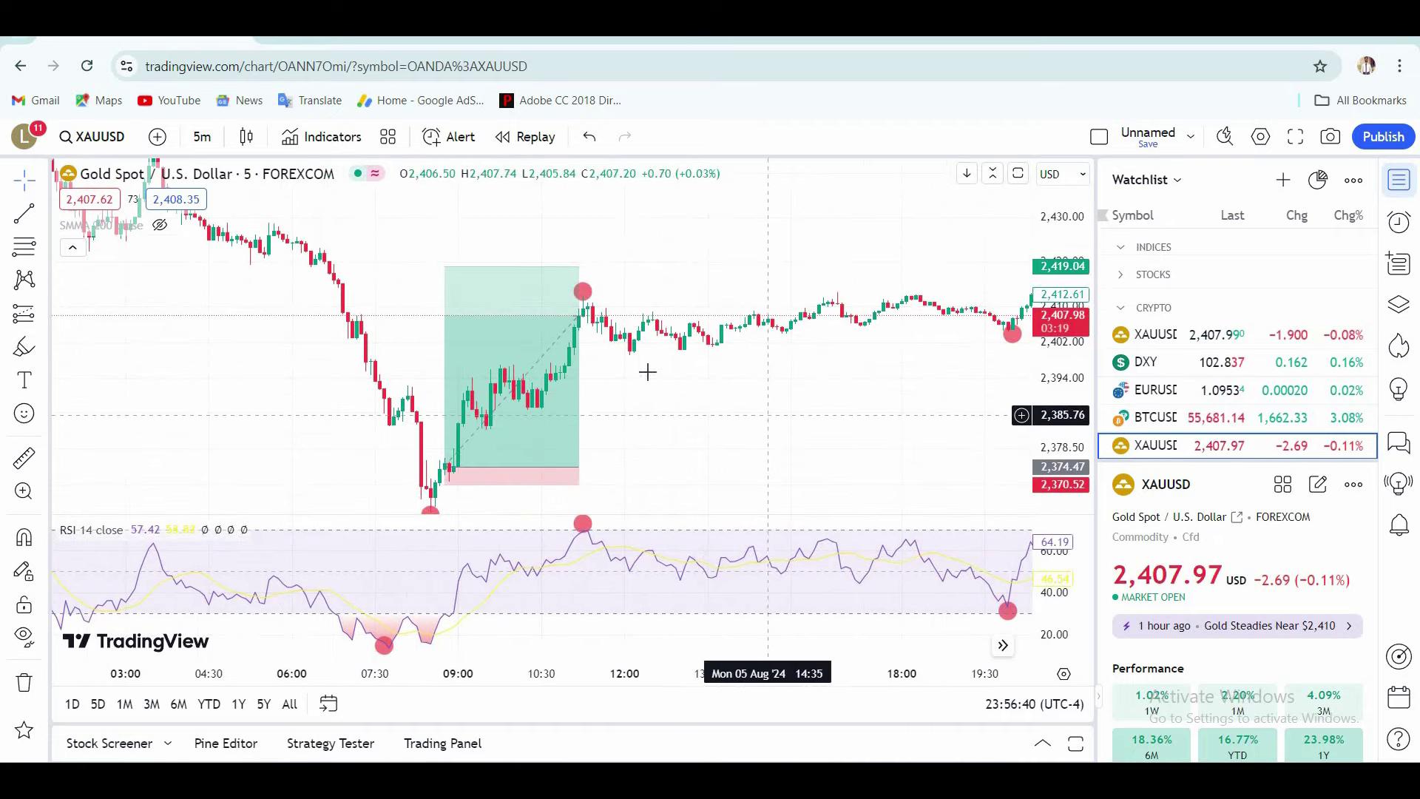
{"action": "left_click_drag", "start_coordinate": [853, 418], "coordinate": [516, 376]}
{"action": "scroll", "coordinate": [516, 375], "scroll_direction": "down", "scroll_amount": 3}
{"action": "left_click_drag", "start_coordinate": [1062, 356], "coordinate": [1062, 230]}
{"action": "scroll", "coordinate": [550, 438], "scroll_direction": "up", "scroll_amount": 5}
{"action": "left_click_drag", "start_coordinate": [241, 363], "coordinate": [670, 387]}
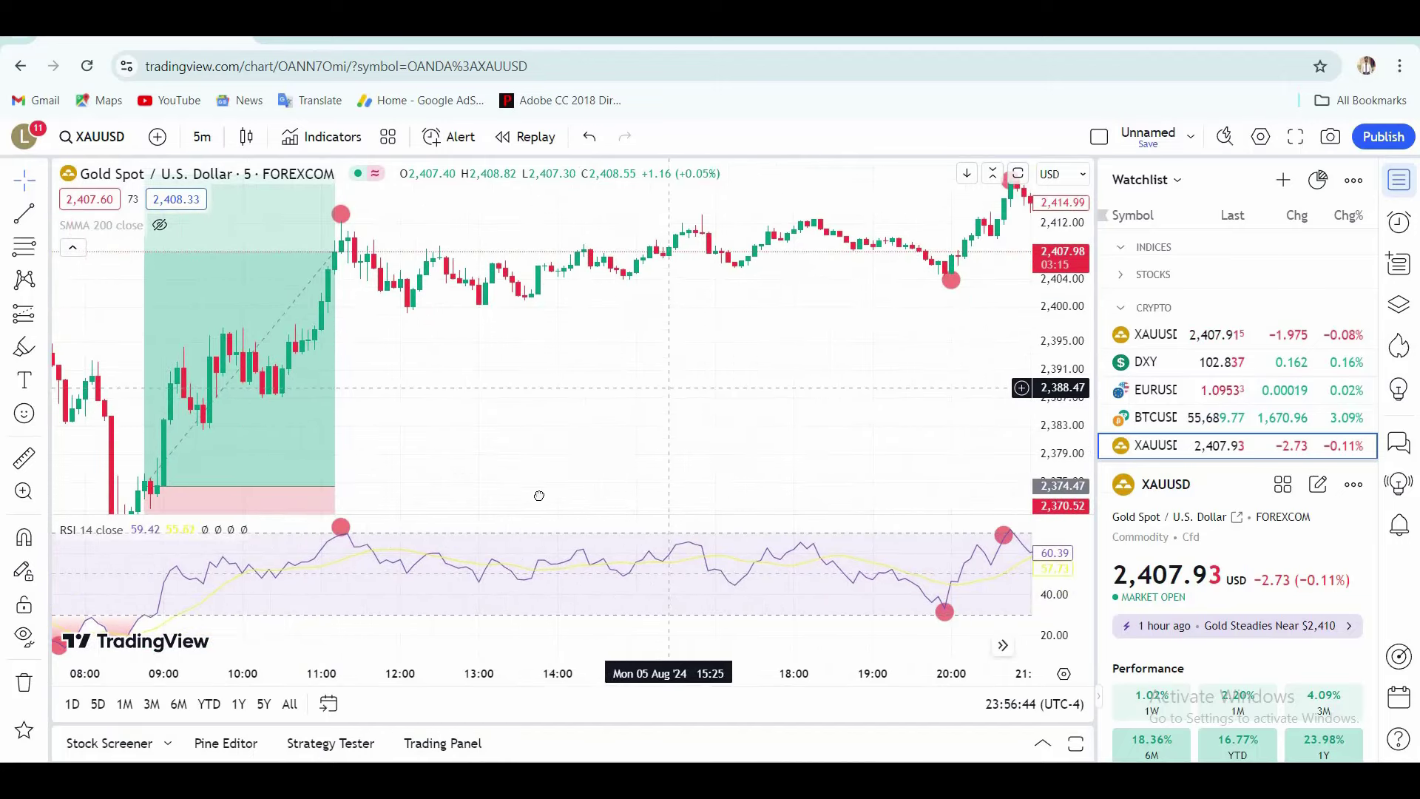
{"action": "left_click_drag", "start_coordinate": [493, 397], "coordinate": [552, 428]}
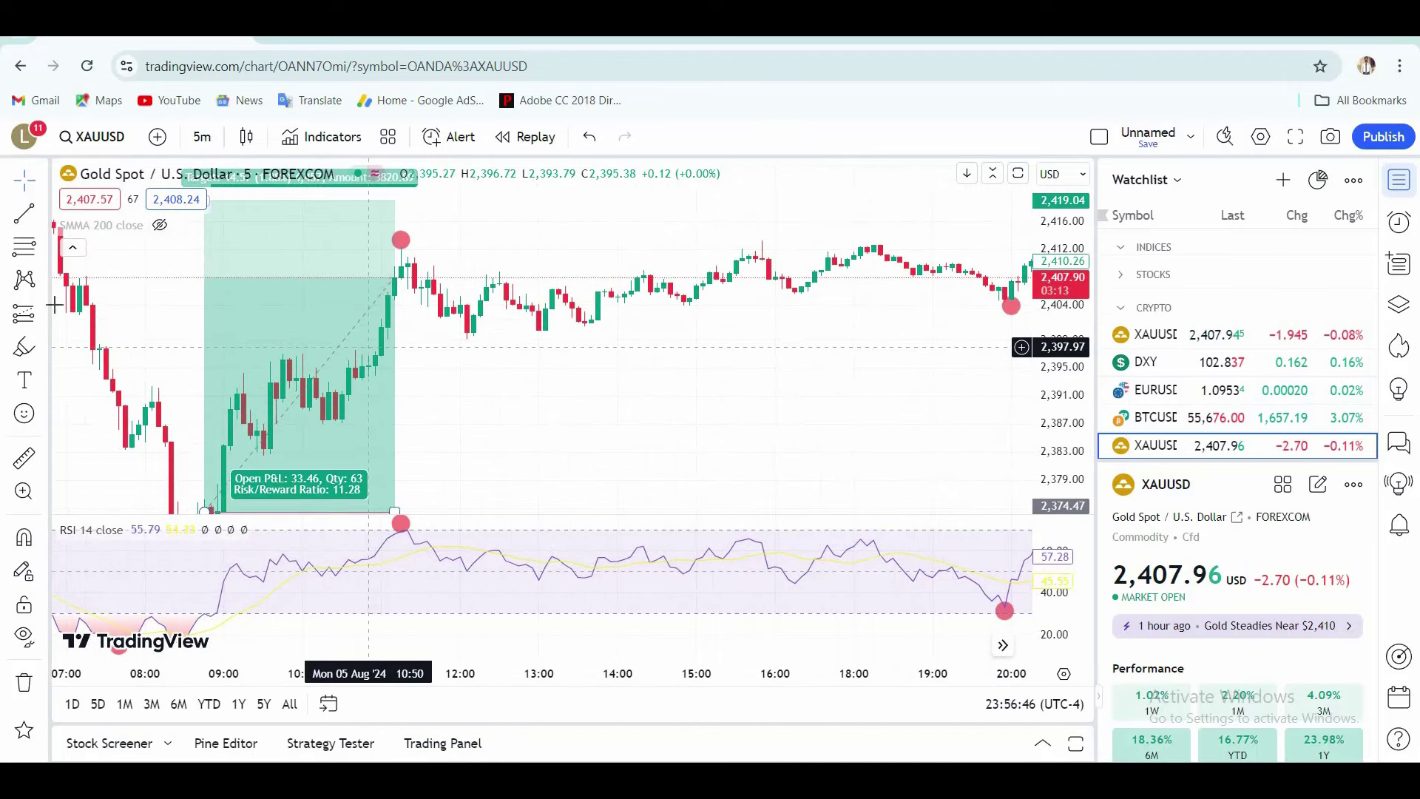
{"action": "scroll", "coordinate": [364, 501], "scroll_direction": "right", "scroll_amount": 4}
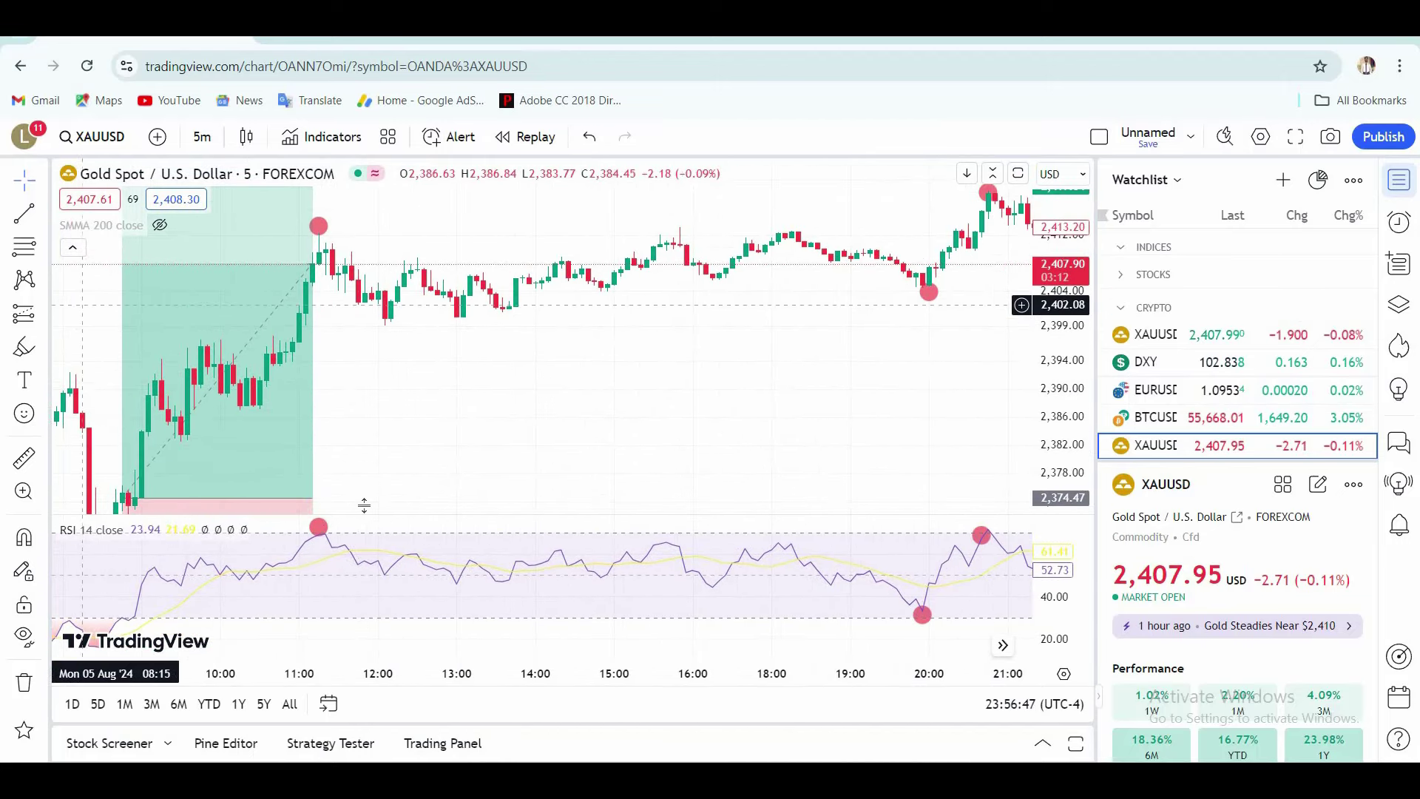
{"action": "left_click_drag", "start_coordinate": [436, 429], "coordinate": [424, 453]}
Place a short position from 11:30 to 12:15 with entry 2,407.39, stop 2,410.71 and target 2,399.03
{"action": "left_click", "coordinate": [43, 313]}
{"action": "left_click", "coordinate": [112, 301]}
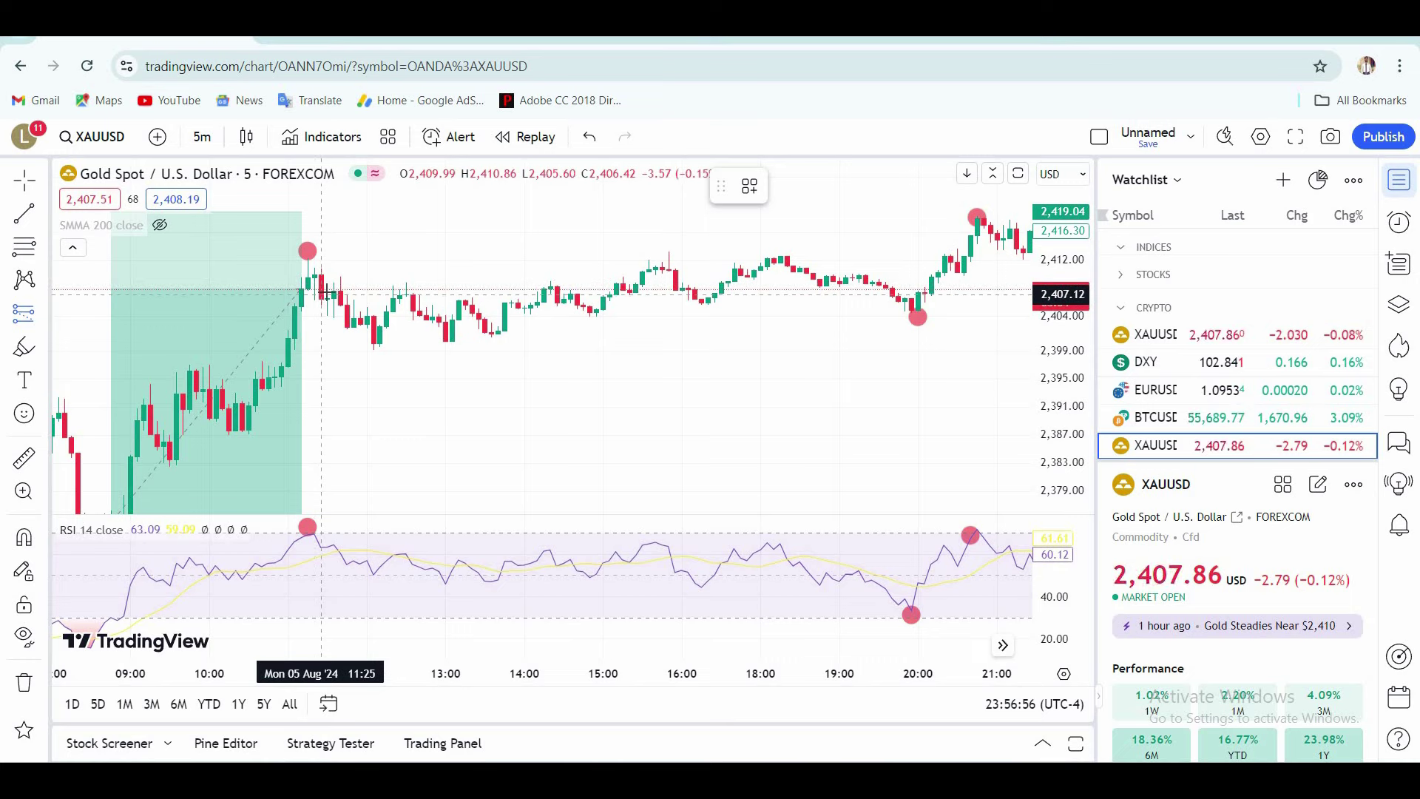
{"action": "left_click", "coordinate": [325, 224]}
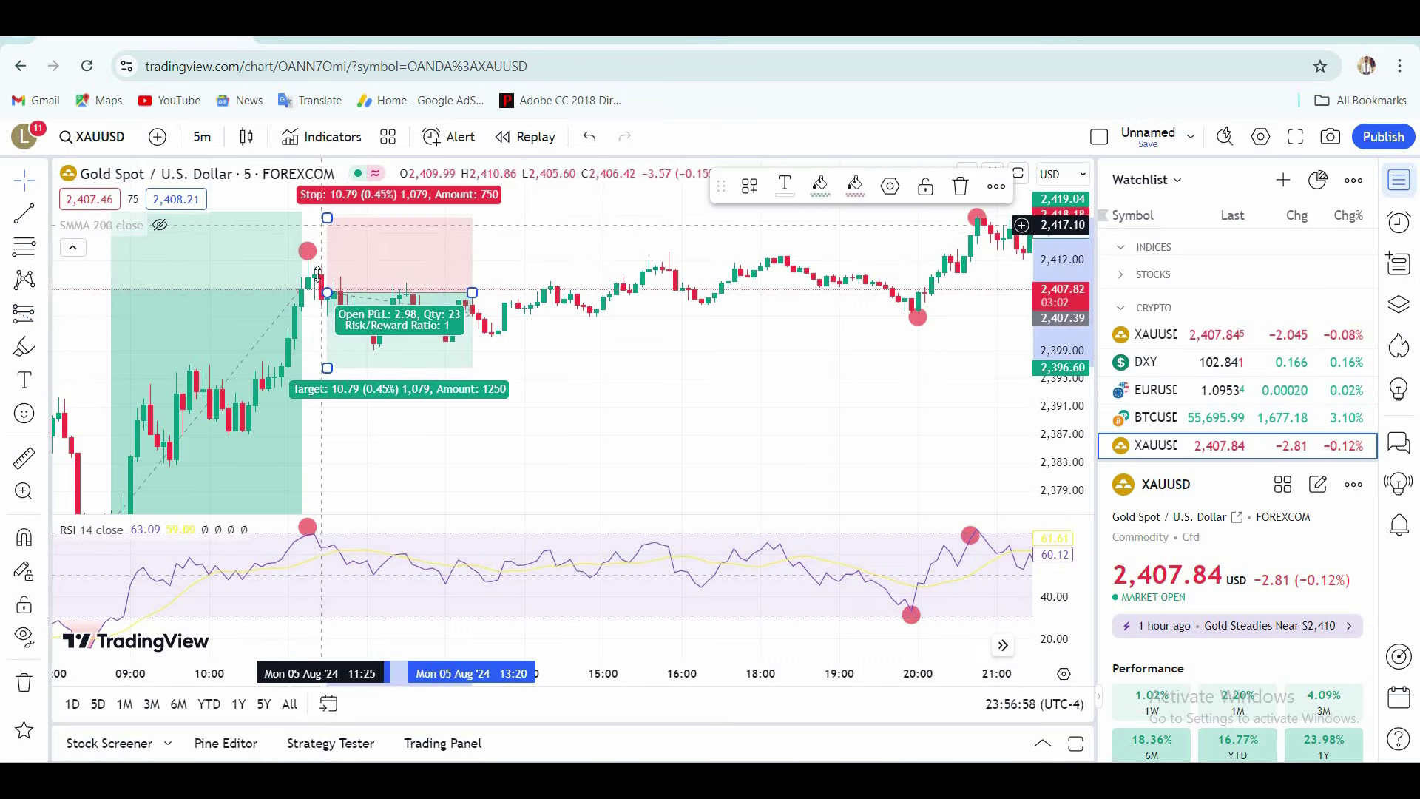
{"action": "left_click_drag", "start_coordinate": [317, 268], "coordinate": [319, 276]}
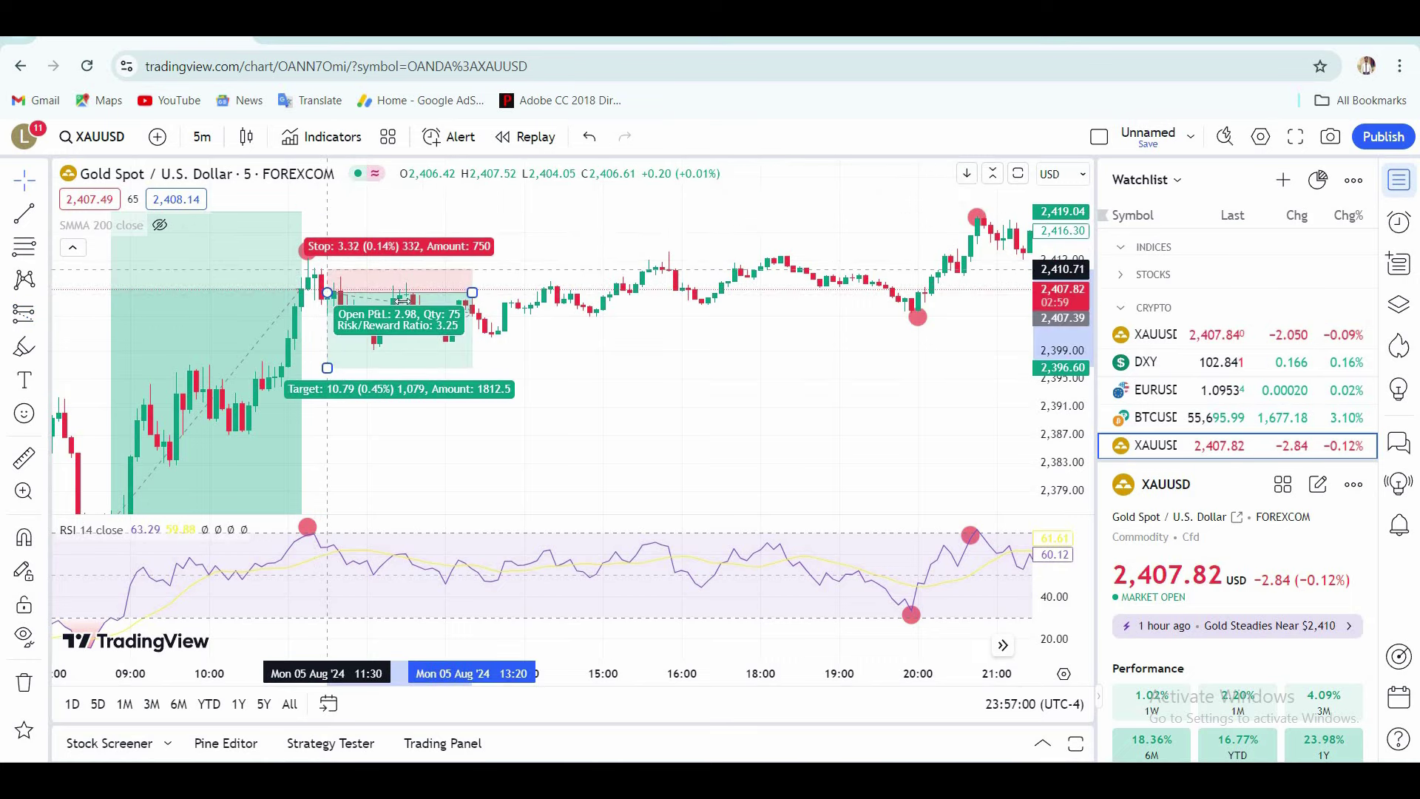
{"action": "left_click_drag", "start_coordinate": [472, 292], "coordinate": [386, 292]}
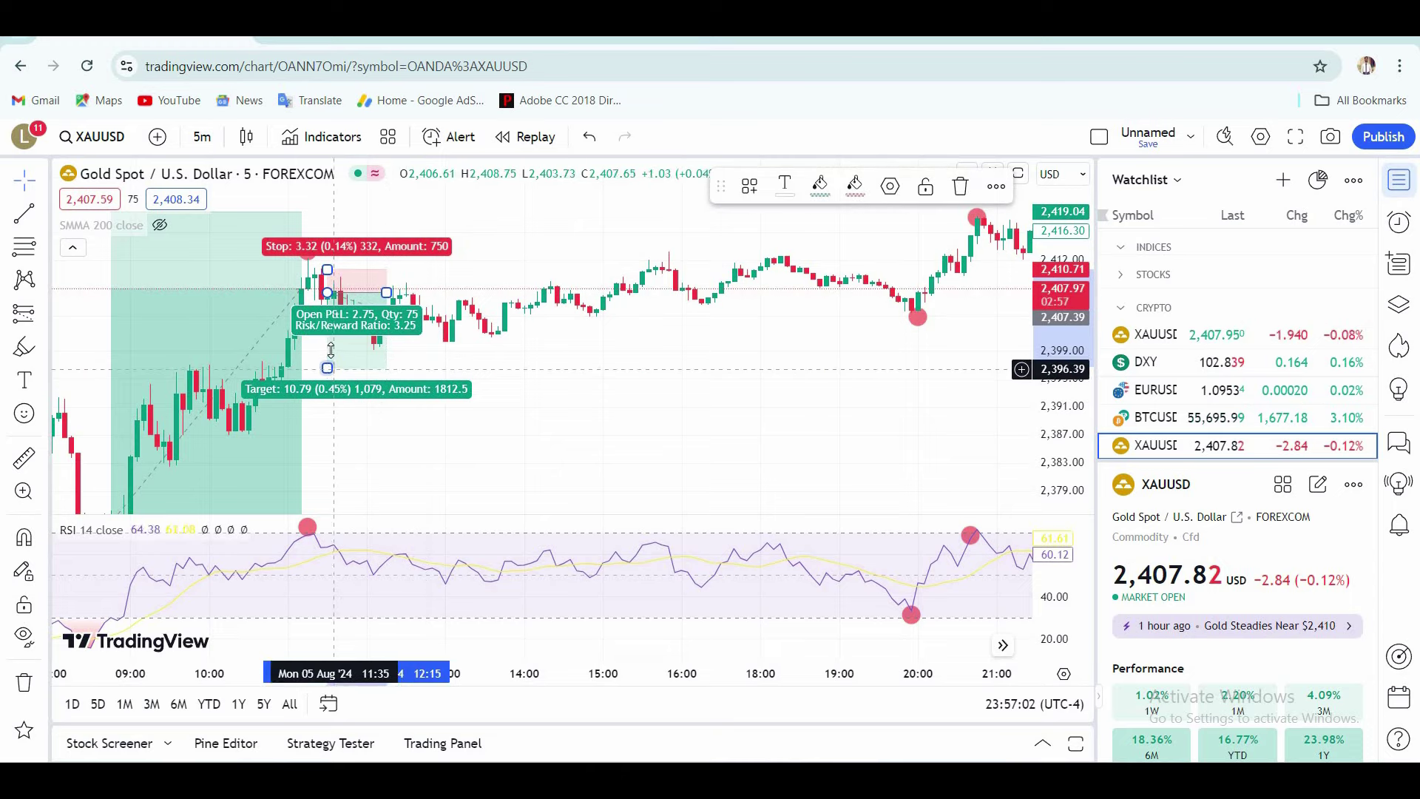
{"action": "left_click", "coordinate": [325, 367]}
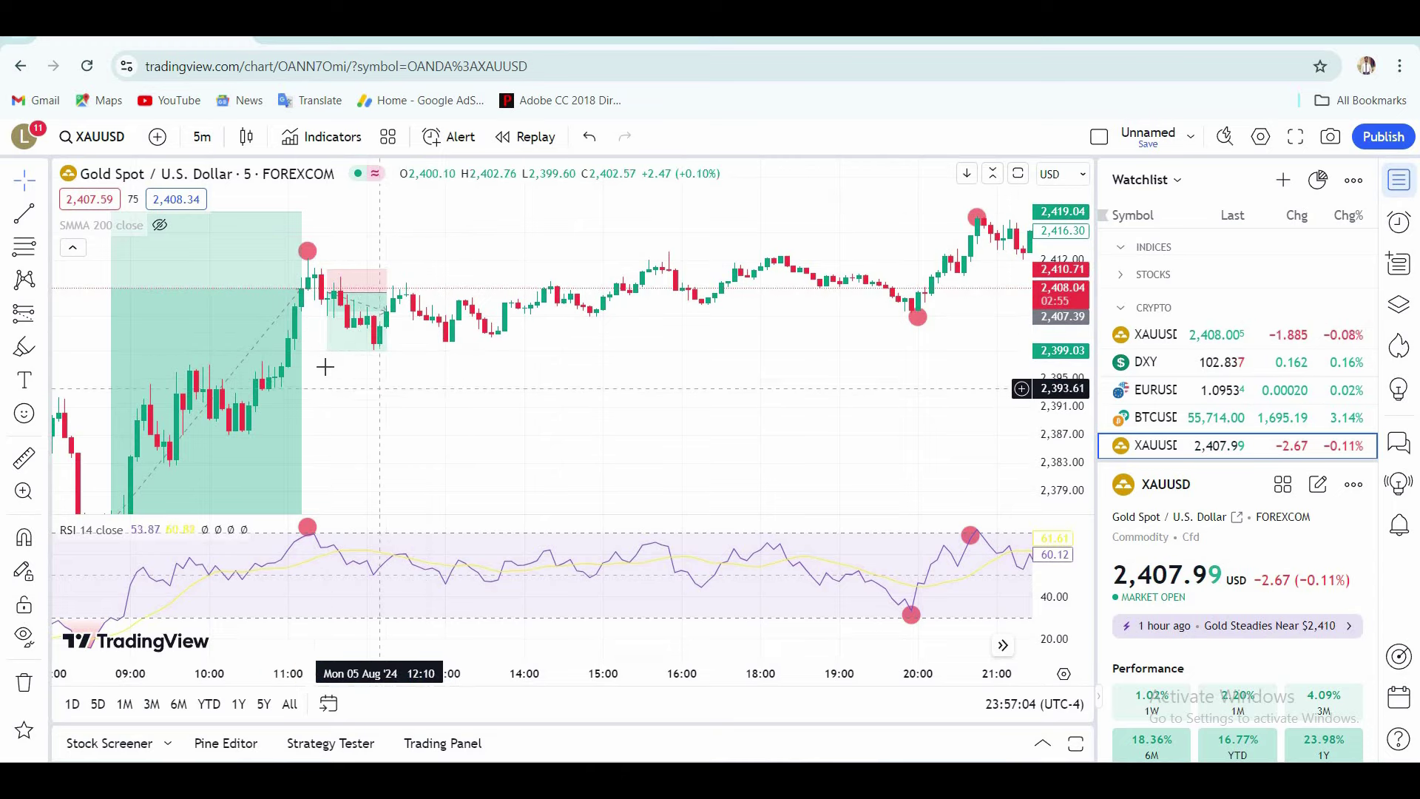
{"action": "left_click", "coordinate": [360, 331]}
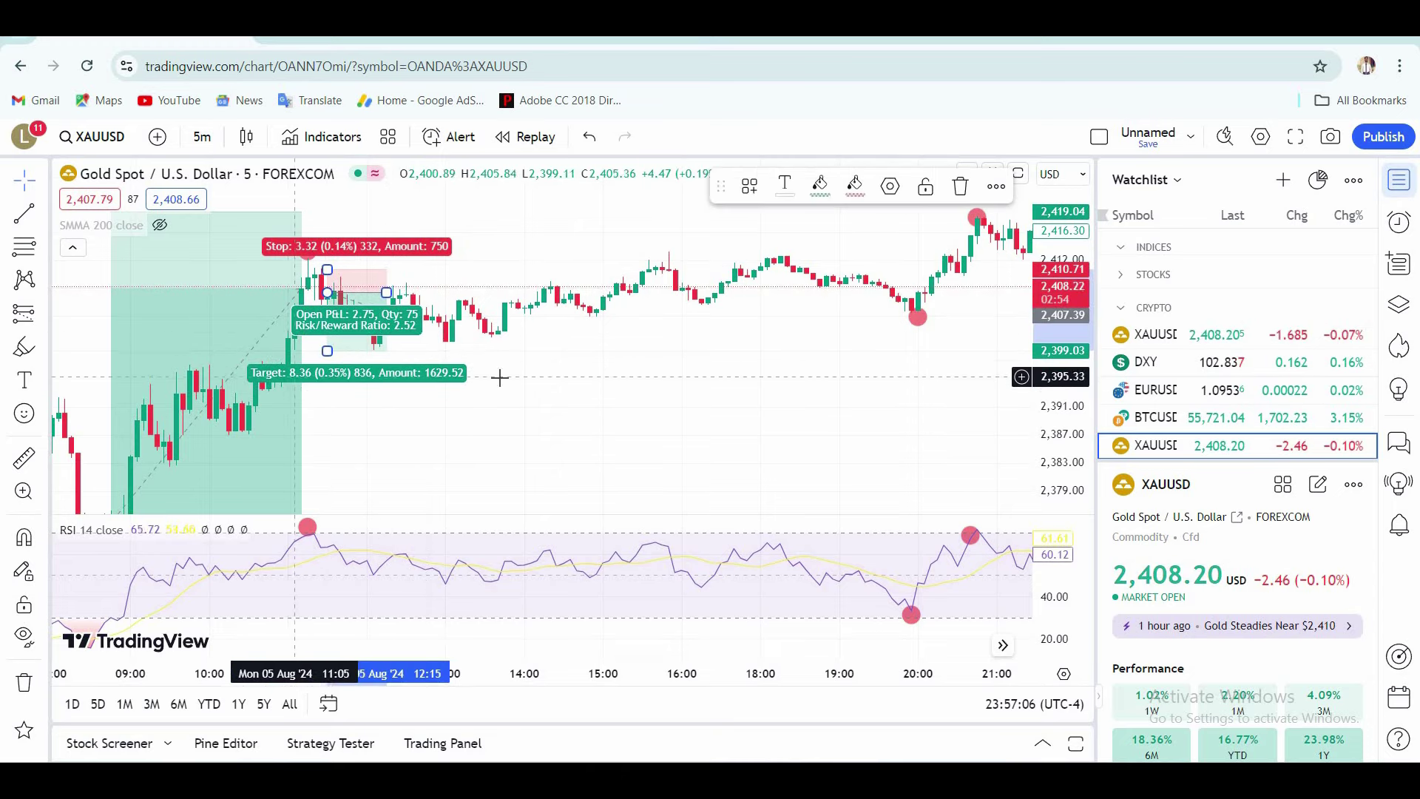
{"action": "left_click", "coordinate": [572, 376]}
Place a second long position at the marked low near 20:00 with entry 2,407.78, stop 2,404.30 and target 2,418.30
{"action": "left_click_drag", "start_coordinate": [875, 381], "coordinate": [475, 374]}
{"action": "left_click_drag", "start_coordinate": [697, 386], "coordinate": [537, 512]}
{"action": "scroll", "coordinate": [122, 389], "scroll_direction": "down", "scroll_amount": 2}
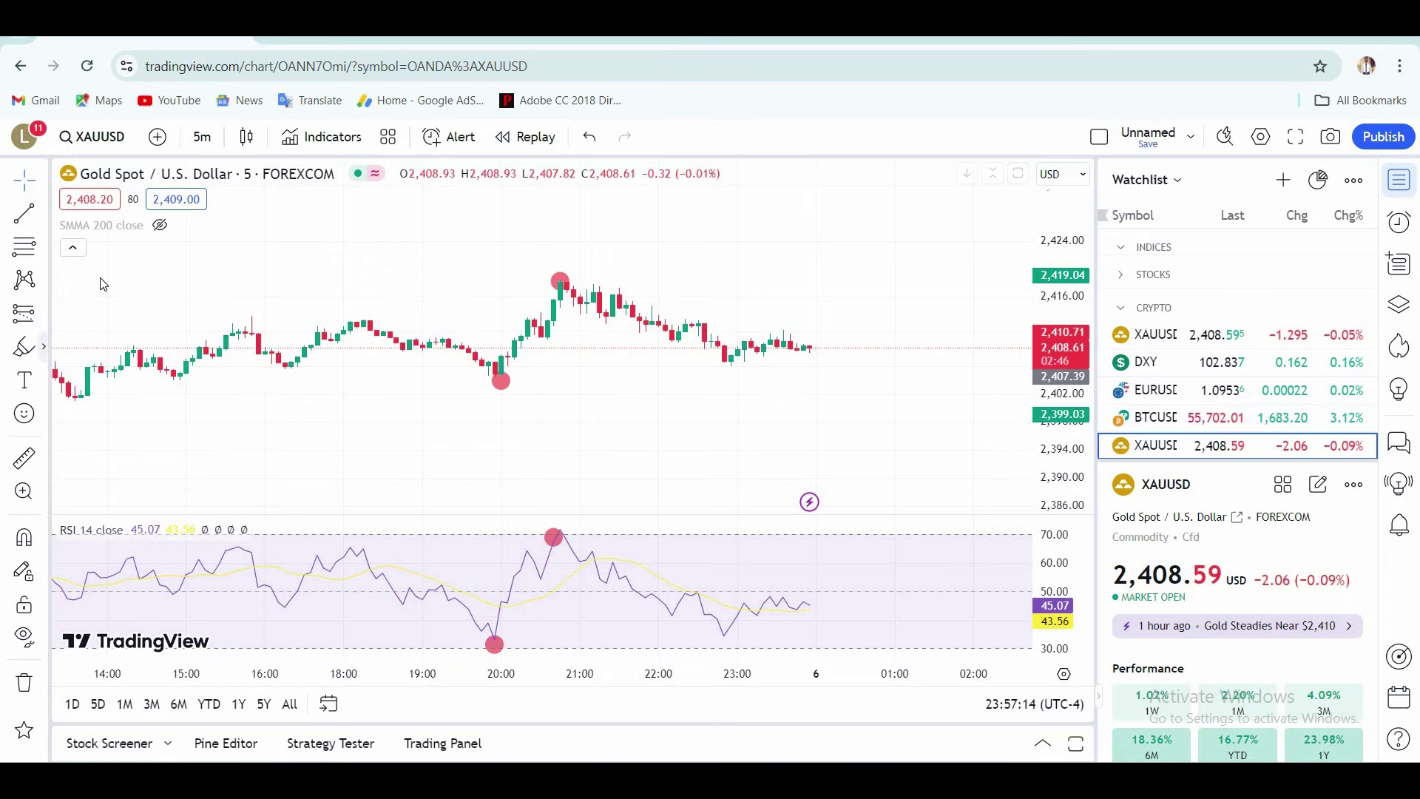
{"action": "left_click", "coordinate": [44, 313]}
{"action": "left_click", "coordinate": [513, 394]}
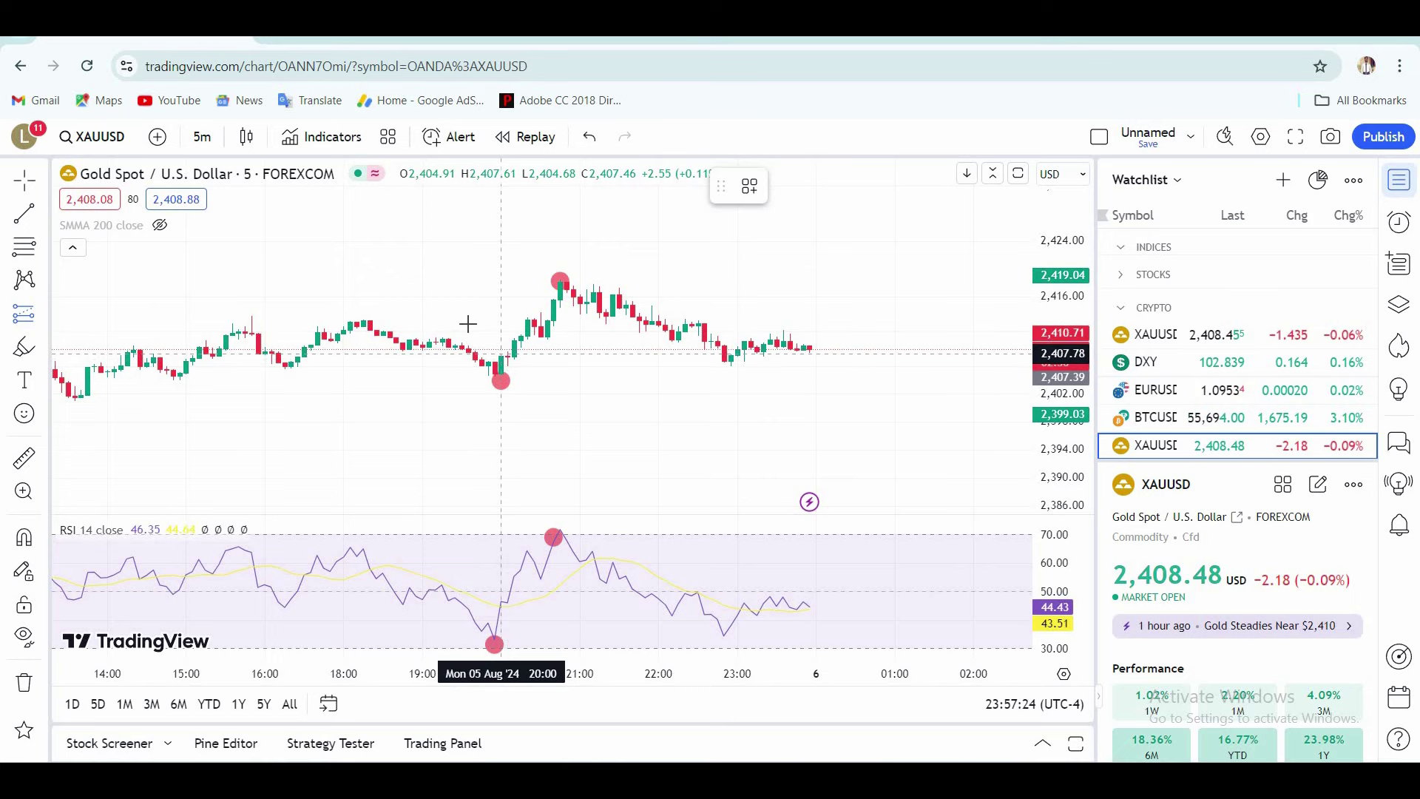
{"action": "left_click", "coordinate": [501, 354]}
{"action": "left_click_drag", "start_coordinate": [501, 318], "coordinate": [501, 276]}
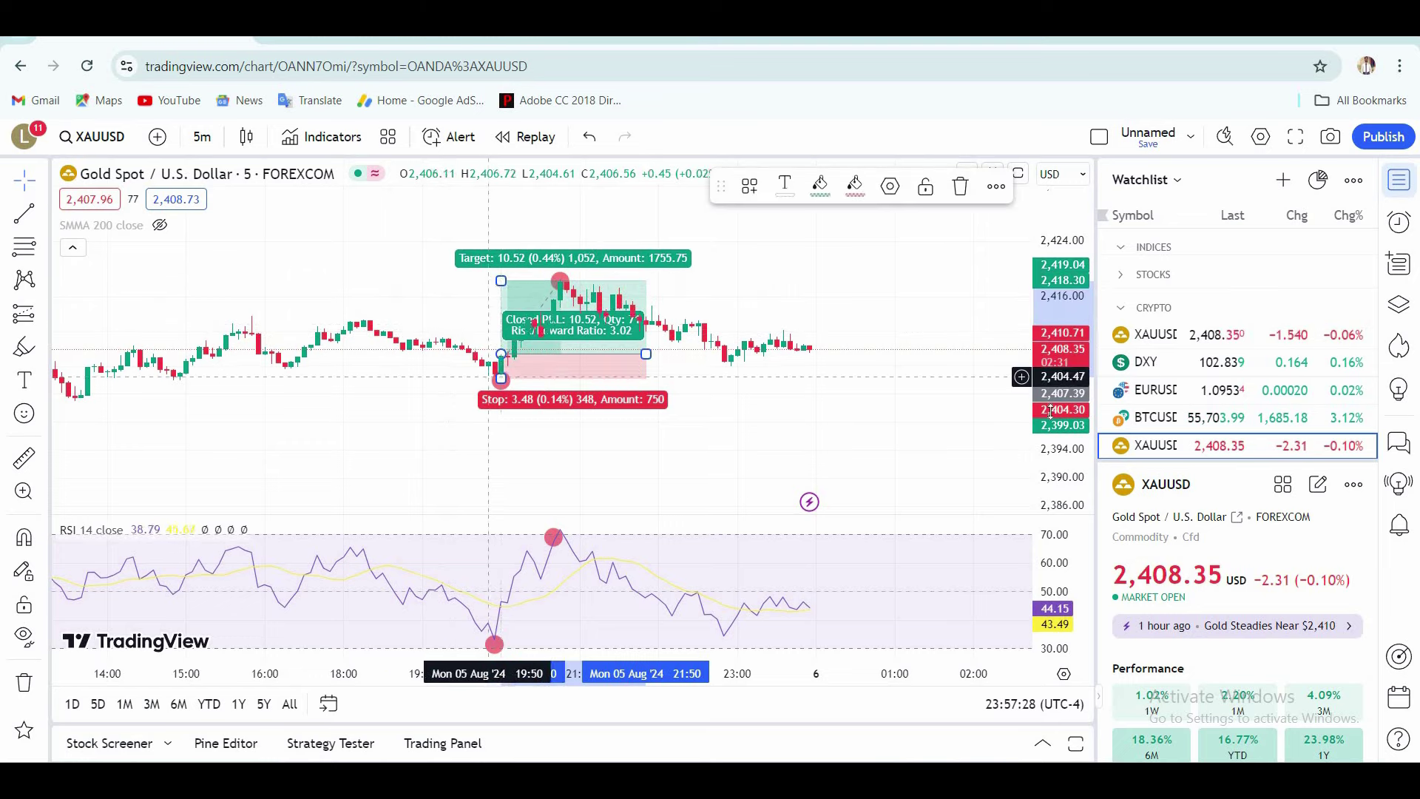
Shorten the second long position so that it ends at 21:25
{"action": "left_click_drag", "start_coordinate": [1061, 377], "coordinate": [1061, 222]}
{"action": "left_click", "coordinate": [634, 438]}
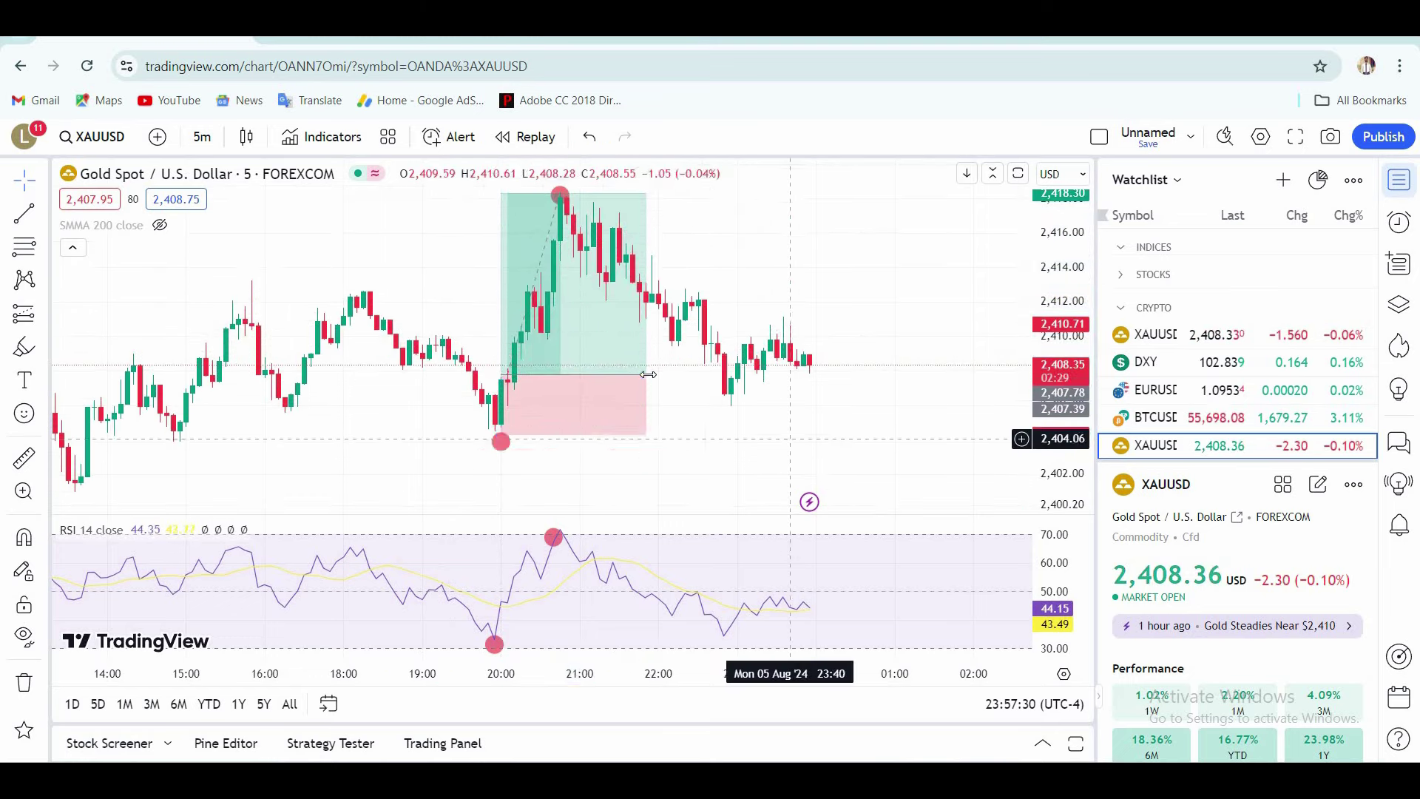
{"action": "left_click_drag", "start_coordinate": [646, 375], "coordinate": [612, 374]}
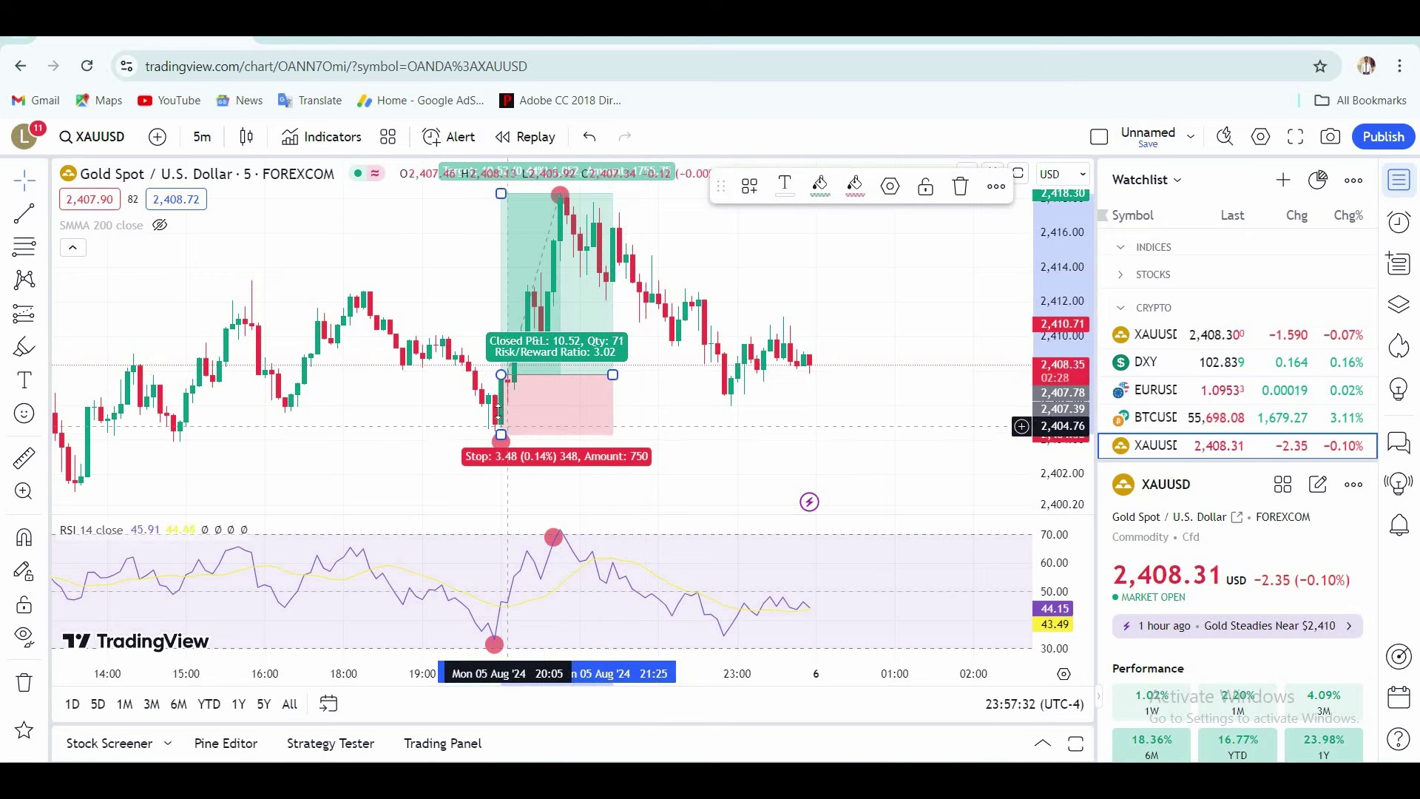
Adjust the second long position to a stop of 2,404.71 and an end time of 20:40
{"action": "mouse_move", "coordinate": [501, 435]}
{"action": "left_mouse_down"}
{"action": "mouse_move", "coordinate": [501, 415]}
{"action": "mouse_move", "coordinate": [506, 429]}
{"action": "left_mouse_up"}
{"action": "left_click_drag", "start_coordinate": [684, 401], "coordinate": [682, 473]}
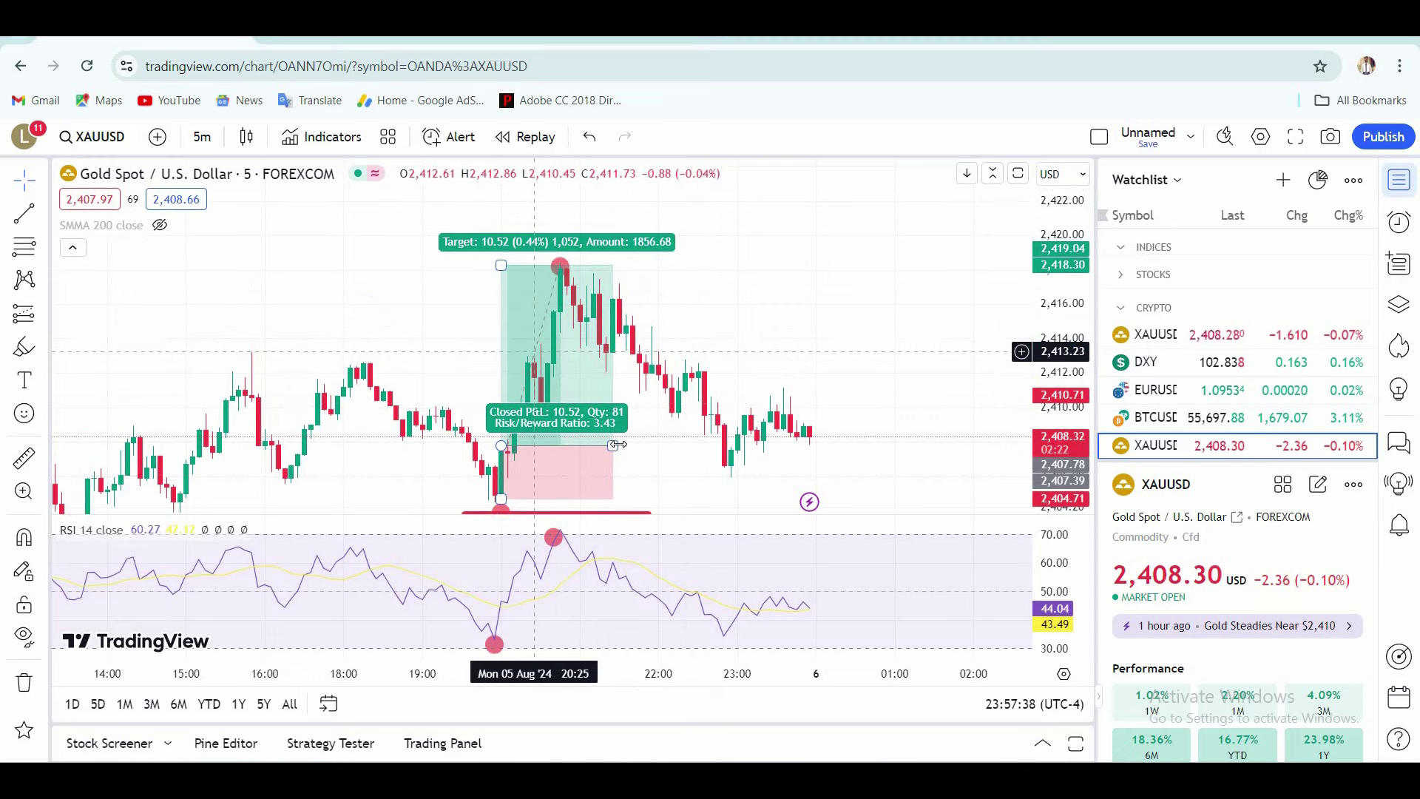
{"action": "left_click_drag", "start_coordinate": [612, 446], "coordinate": [556, 445]}
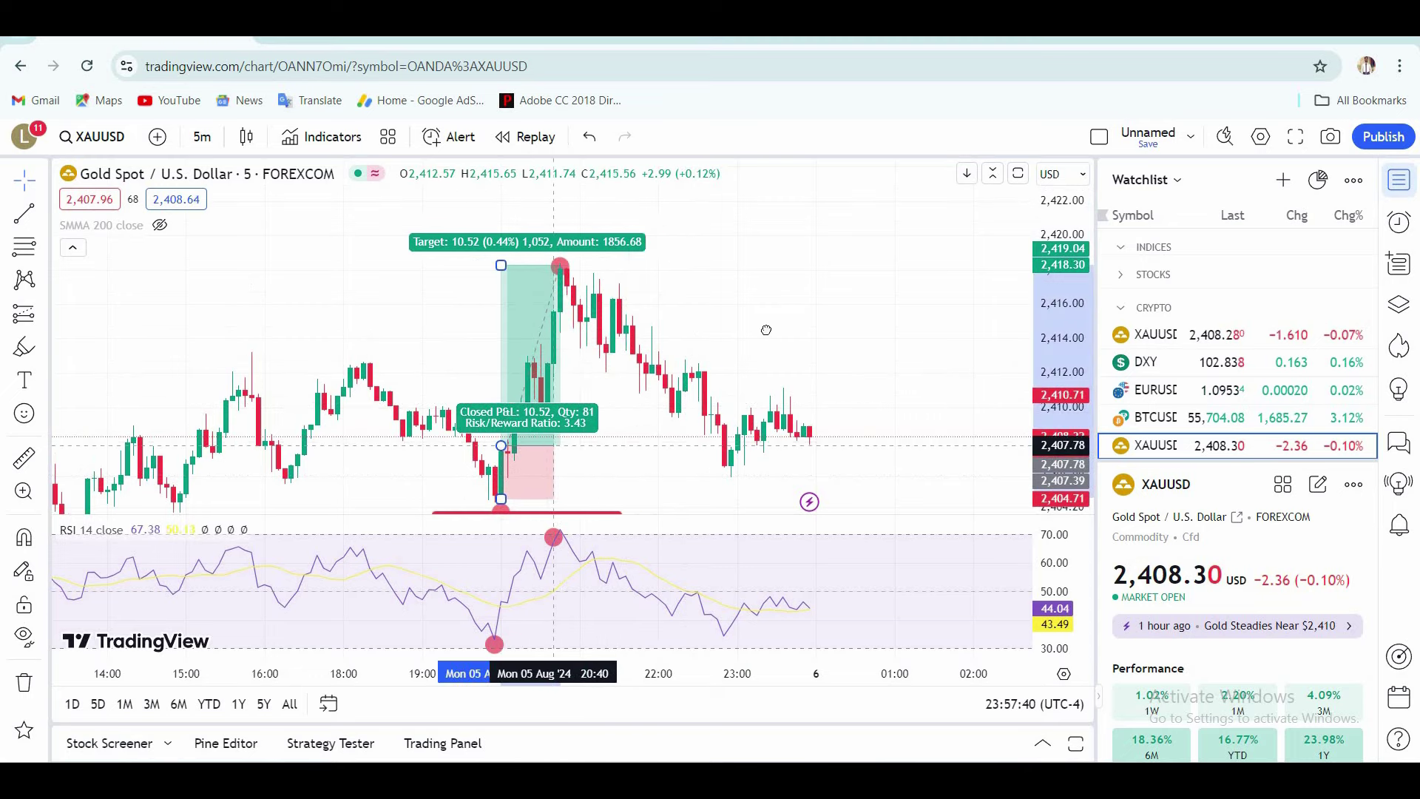
{"action": "mouse_move", "coordinate": [744, 319]}
{"action": "left_mouse_down"}
{"action": "mouse_move", "coordinate": [763, 327]}
{"action": "mouse_move", "coordinate": [704, 269]}
{"action": "left_mouse_up"}
{"action": "left_click_drag", "start_coordinate": [566, 419], "coordinate": [560, 451]}
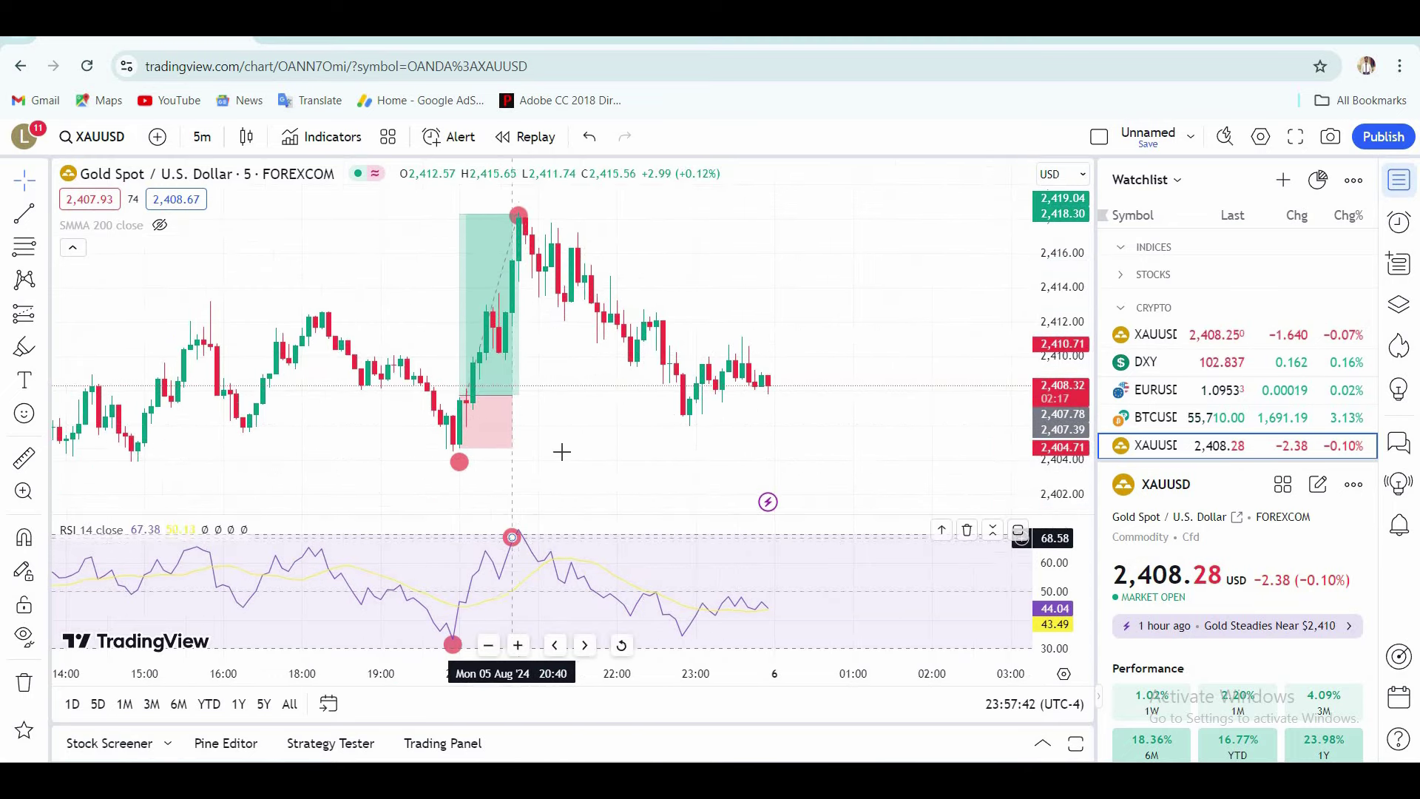
Place a second short position after the marked high near 20:45 with entry 2,416.25, stop 2,419.26 and target 2,406.10
{"action": "left_click", "coordinate": [44, 313]}
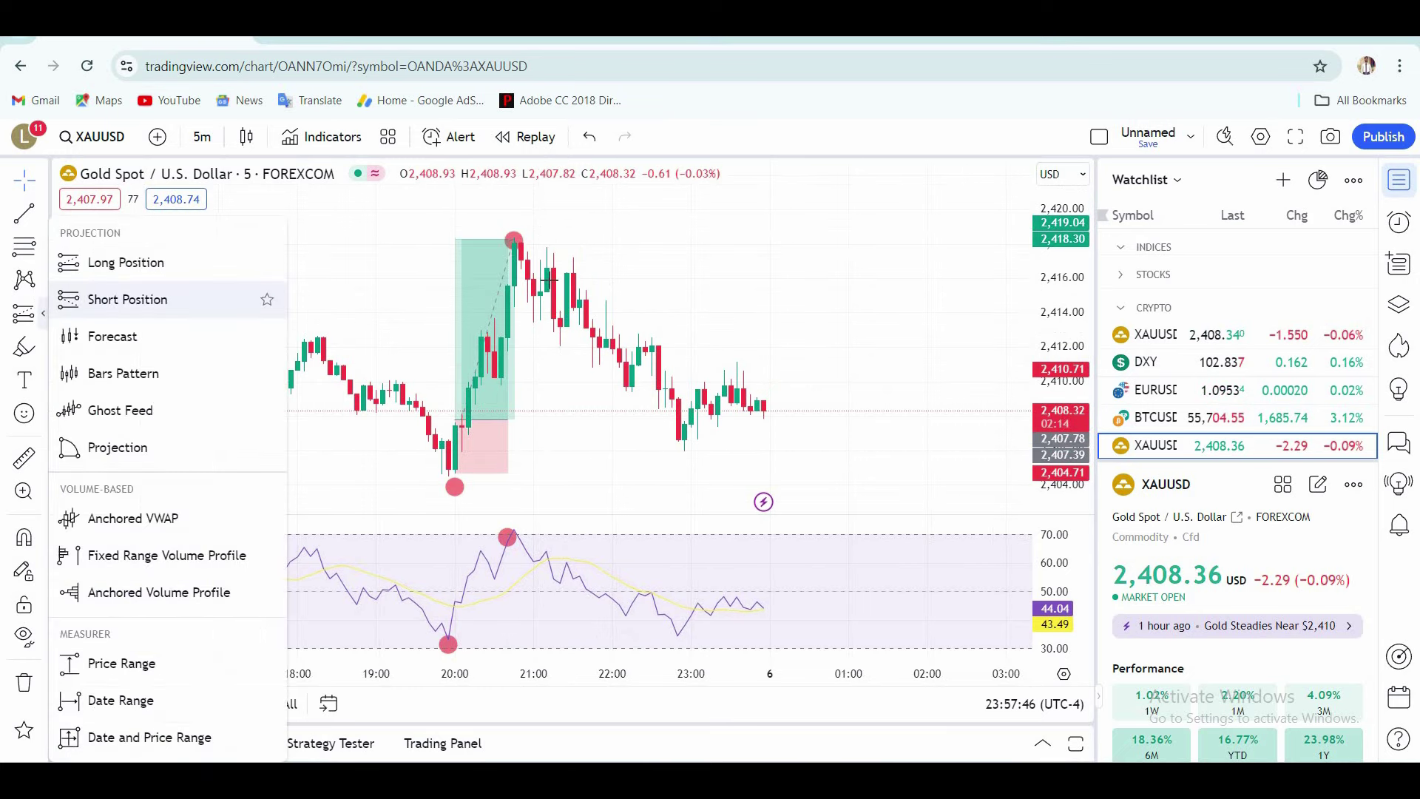
{"action": "left_click", "coordinate": [527, 277]}
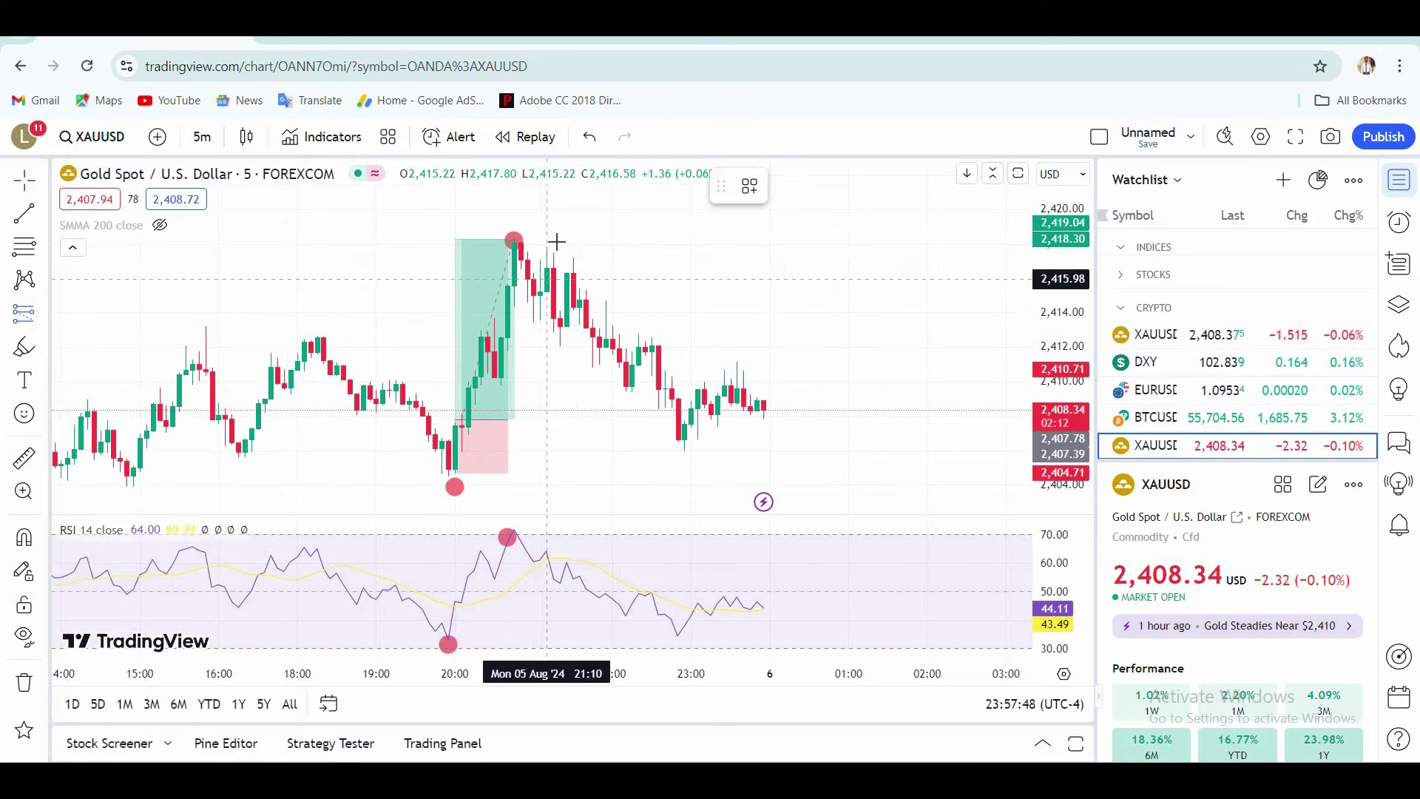
{"action": "left_click", "coordinate": [539, 276]}
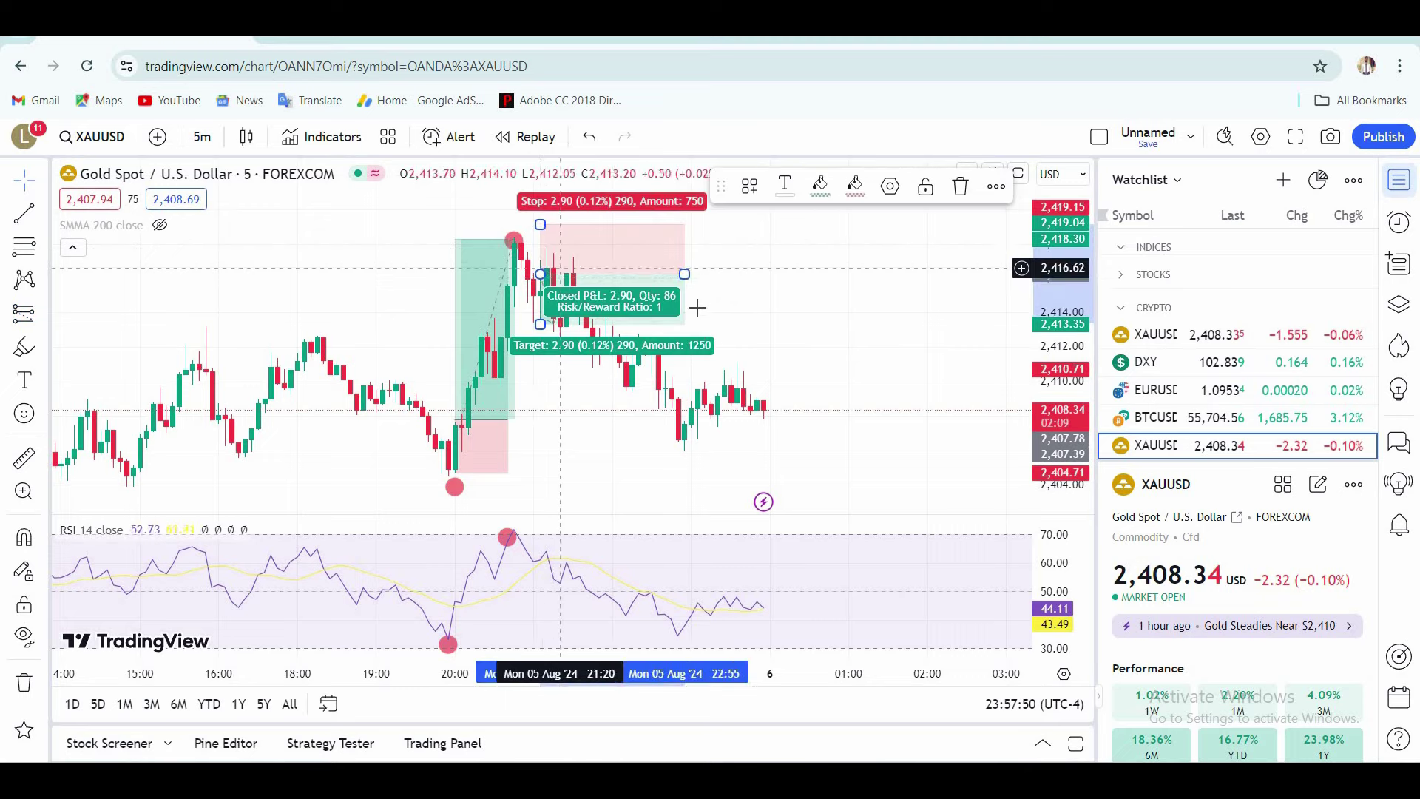
{"action": "left_click_drag", "start_coordinate": [600, 315], "coordinate": [600, 313]}
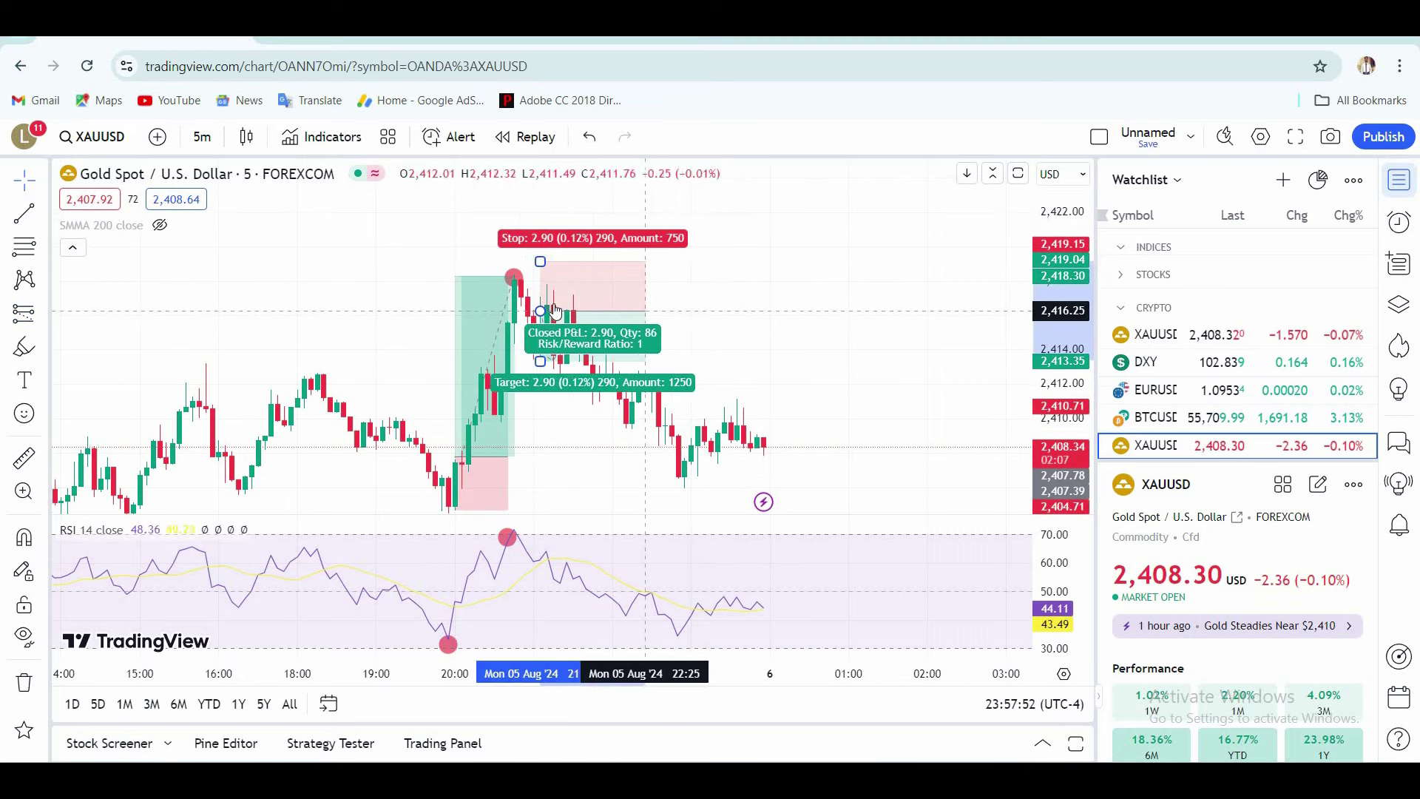
{"action": "left_click_drag", "start_coordinate": [541, 256], "coordinate": [539, 259]}
{"action": "left_click_drag", "start_coordinate": [783, 330], "coordinate": [755, 251]}
{"action": "left_click_drag", "start_coordinate": [512, 282], "coordinate": [512, 407]}
{"action": "mouse_move", "coordinate": [679, 485]}
{"action": "left_mouse_down"}
{"action": "mouse_move", "coordinate": [617, 442]}
{"action": "mouse_move", "coordinate": [616, 405]}
{"action": "mouse_move", "coordinate": [867, 295]}
{"action": "left_mouse_up"}
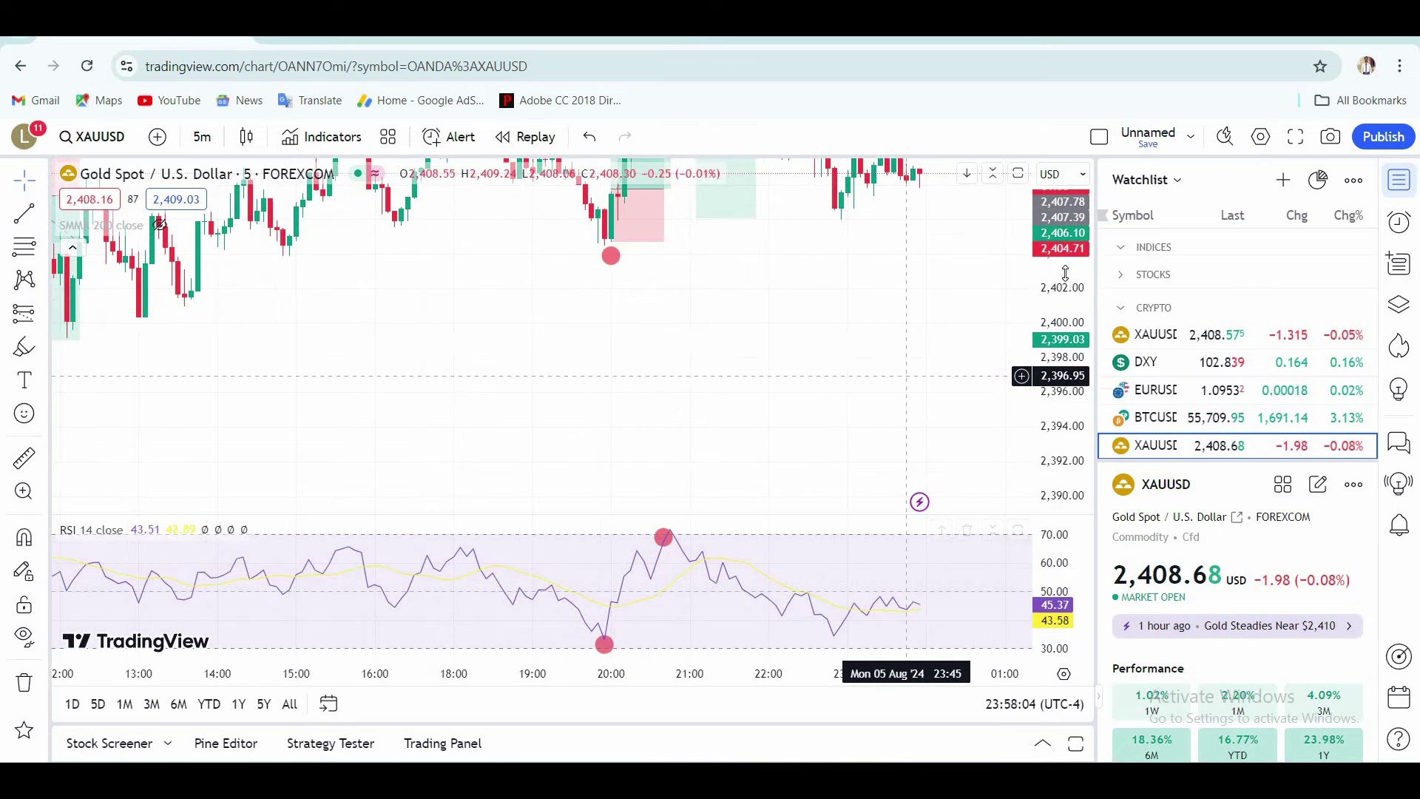
Review the risk/reward labels of the placed long and short positions against the marked RSI highs and lows
{"action": "scroll", "coordinate": [879, 415], "scroll_direction": "down", "scroll_amount": 2}
{"action": "scroll", "coordinate": [879, 416], "scroll_direction": "down", "scroll_amount": 3}
{"action": "left_click_drag", "start_coordinate": [770, 415], "coordinate": [732, 493]}
{"action": "left_click_drag", "start_coordinate": [677, 400], "coordinate": [850, 314]}
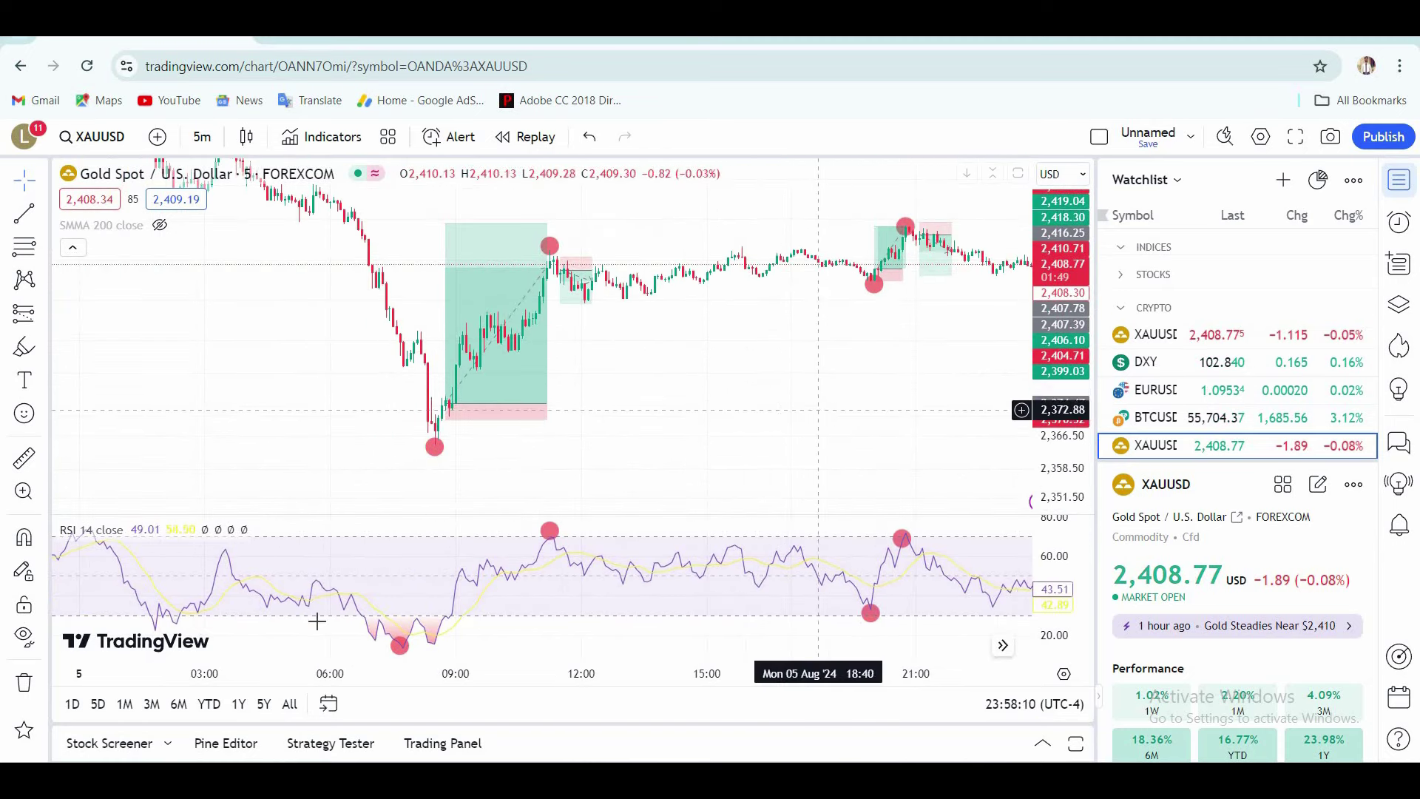
{"action": "left_click_drag", "start_coordinate": [784, 402], "coordinate": [697, 391]}
{"action": "left_click", "coordinate": [433, 378]}
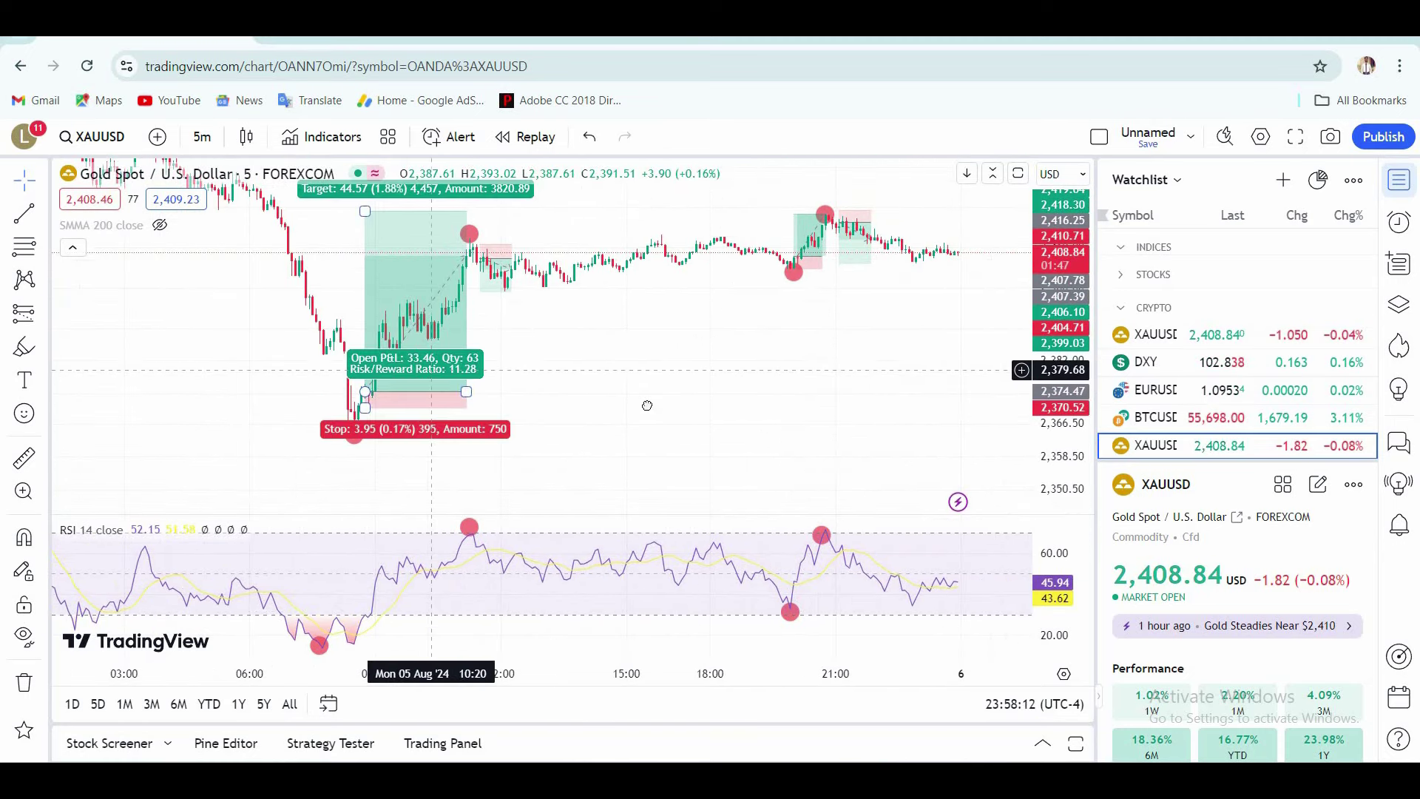
{"action": "left_click_drag", "start_coordinate": [559, 358], "coordinate": [551, 419]}
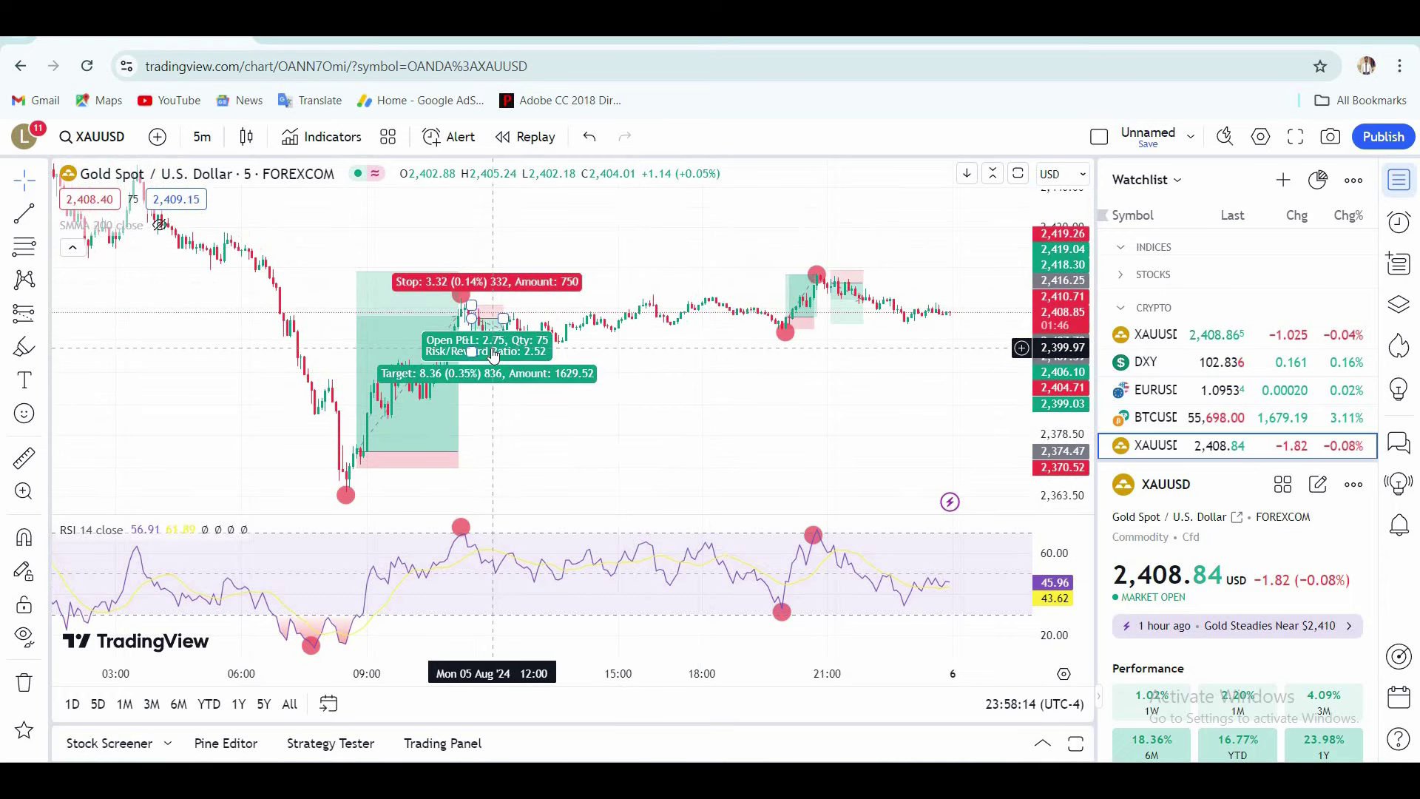
{"action": "left_click", "coordinate": [791, 305]}
{"action": "left_click", "coordinate": [860, 309]}
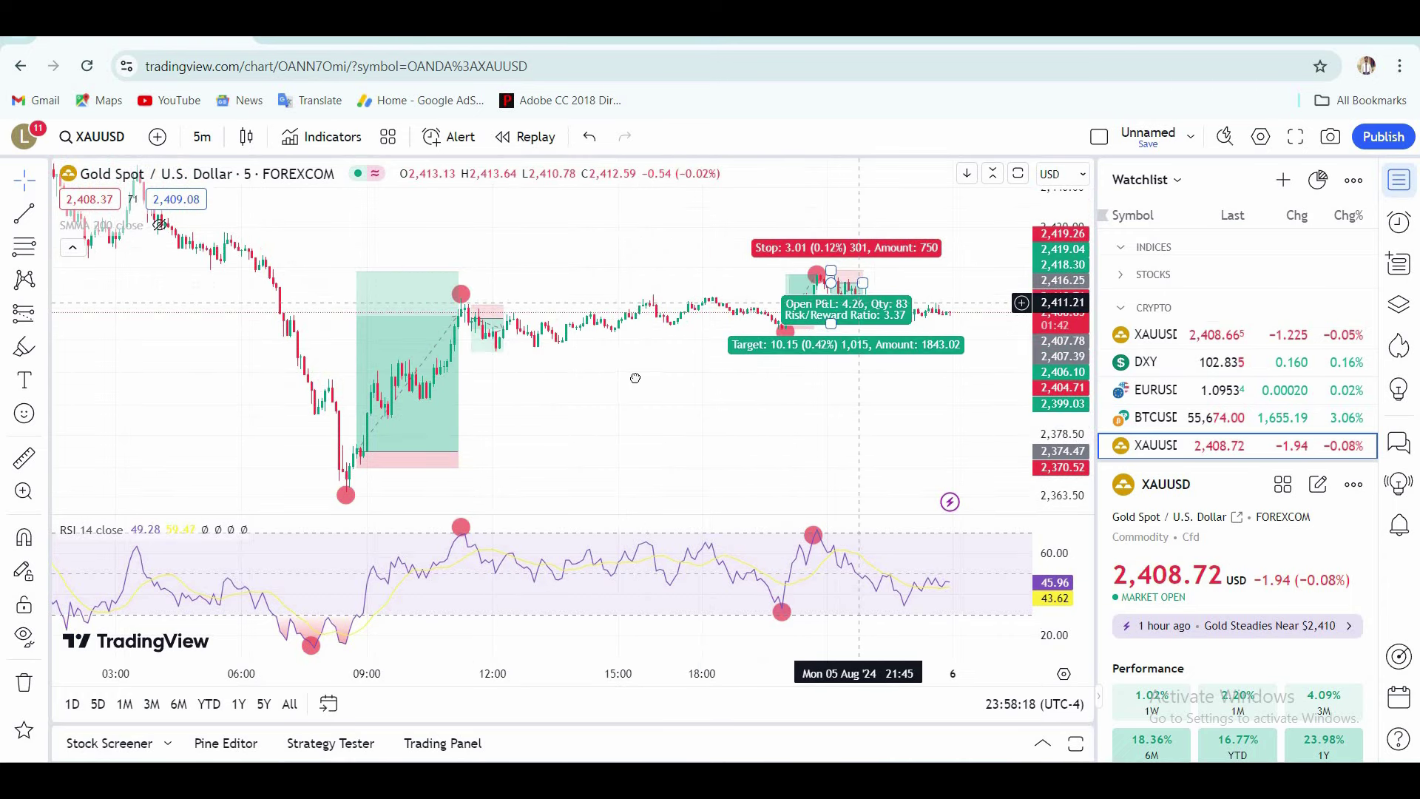
{"action": "left_click_drag", "start_coordinate": [636, 378], "coordinate": [651, 345]}
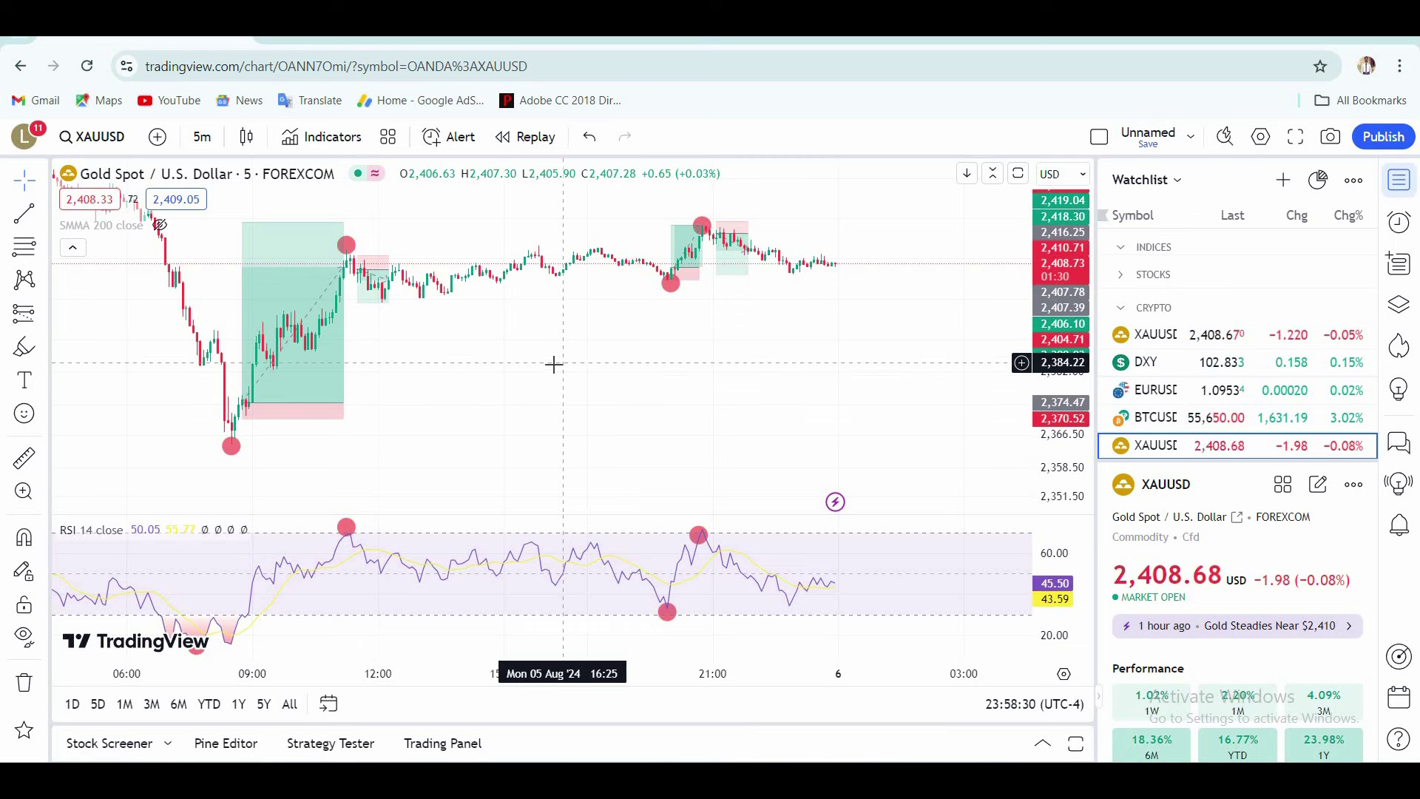
{"action": "left_click_drag", "start_coordinate": [527, 378], "coordinate": [628, 400]}
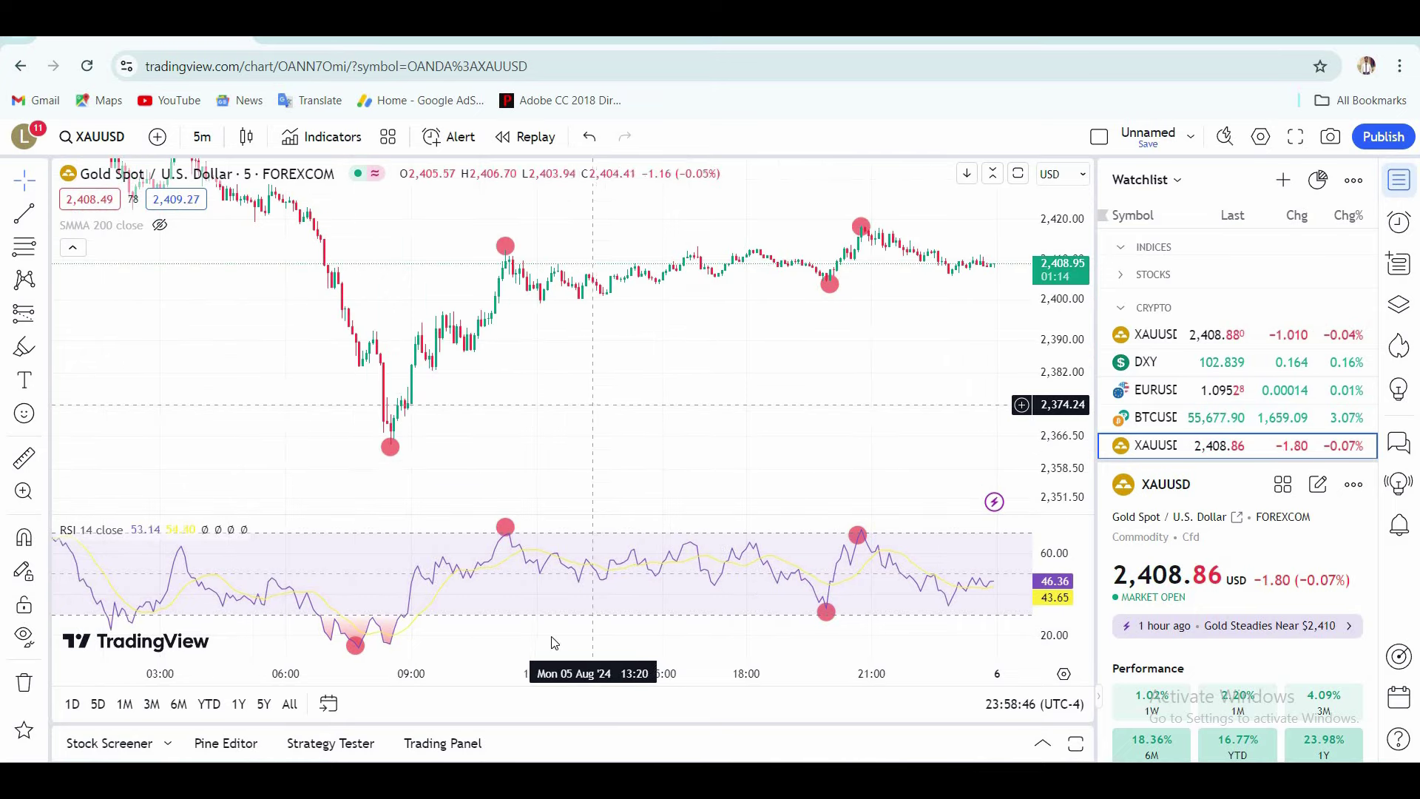
Examine the candles around the marked price low near 08:30 together with the RSI oversold area below them
{"action": "left_click_drag", "start_coordinate": [558, 419], "coordinate": [718, 387]}
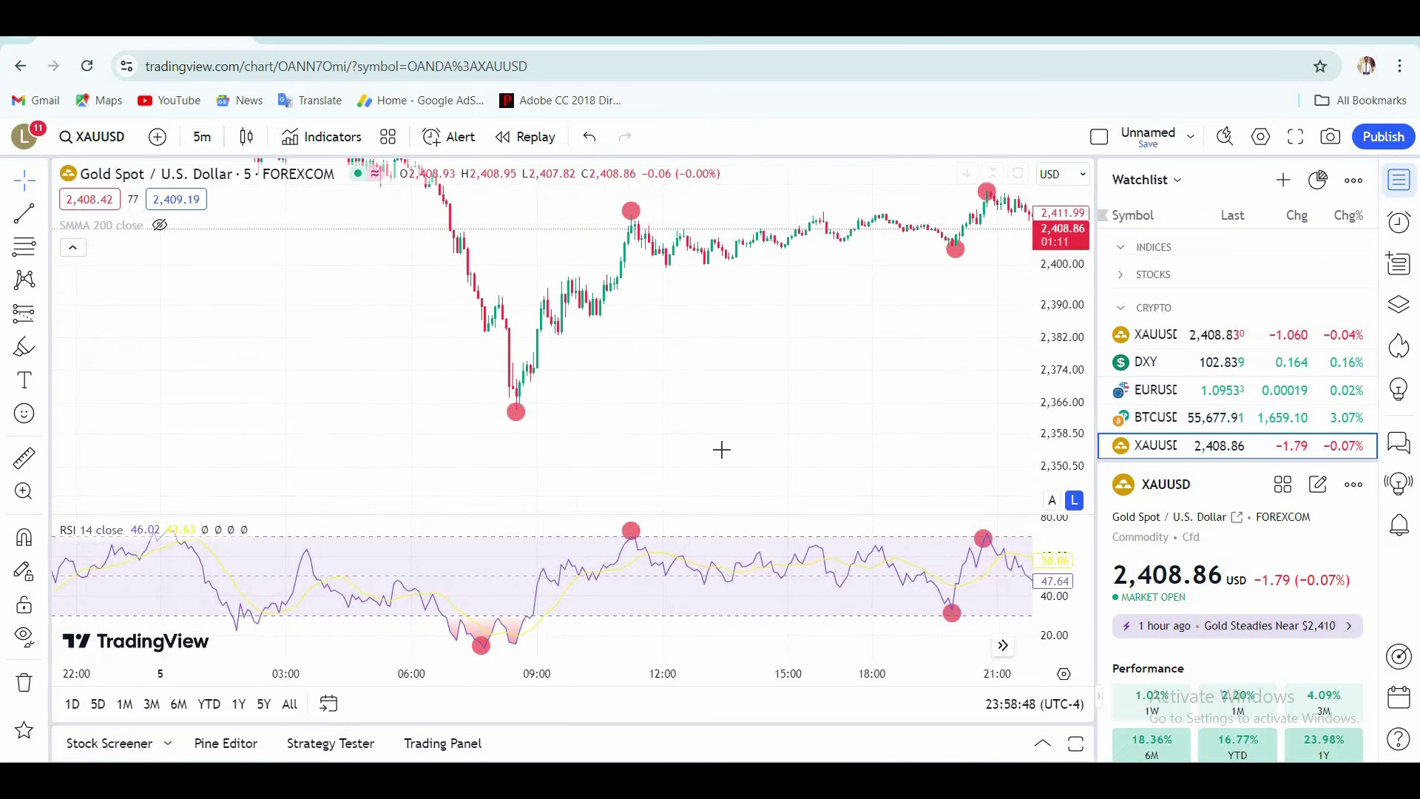
{"action": "left_click_drag", "start_coordinate": [1062, 317], "coordinate": [1062, 222]}
{"action": "scroll", "coordinate": [720, 449], "scroll_direction": "up", "scroll_amount": 7}
{"action": "left_click_drag", "start_coordinate": [473, 409], "coordinate": [880, 309]}
{"action": "scroll", "coordinate": [624, 373], "scroll_direction": "up", "scroll_amount": 4}
{"action": "left_click_drag", "start_coordinate": [617, 380], "coordinate": [881, 392]}
{"action": "scroll", "coordinate": [675, 386], "scroll_direction": "down", "scroll_amount": 3}
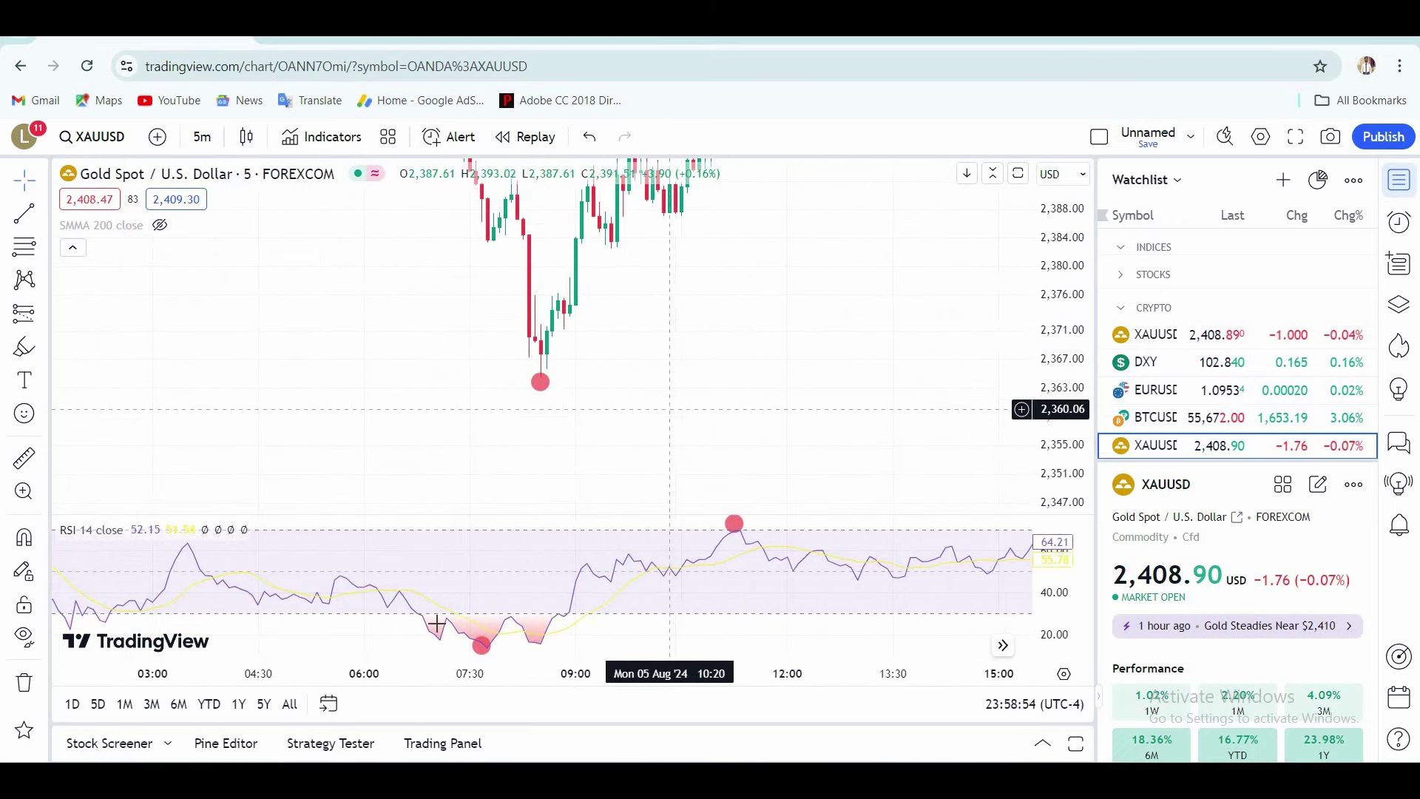
{"action": "left_click_drag", "start_coordinate": [649, 482], "coordinate": [646, 514]}
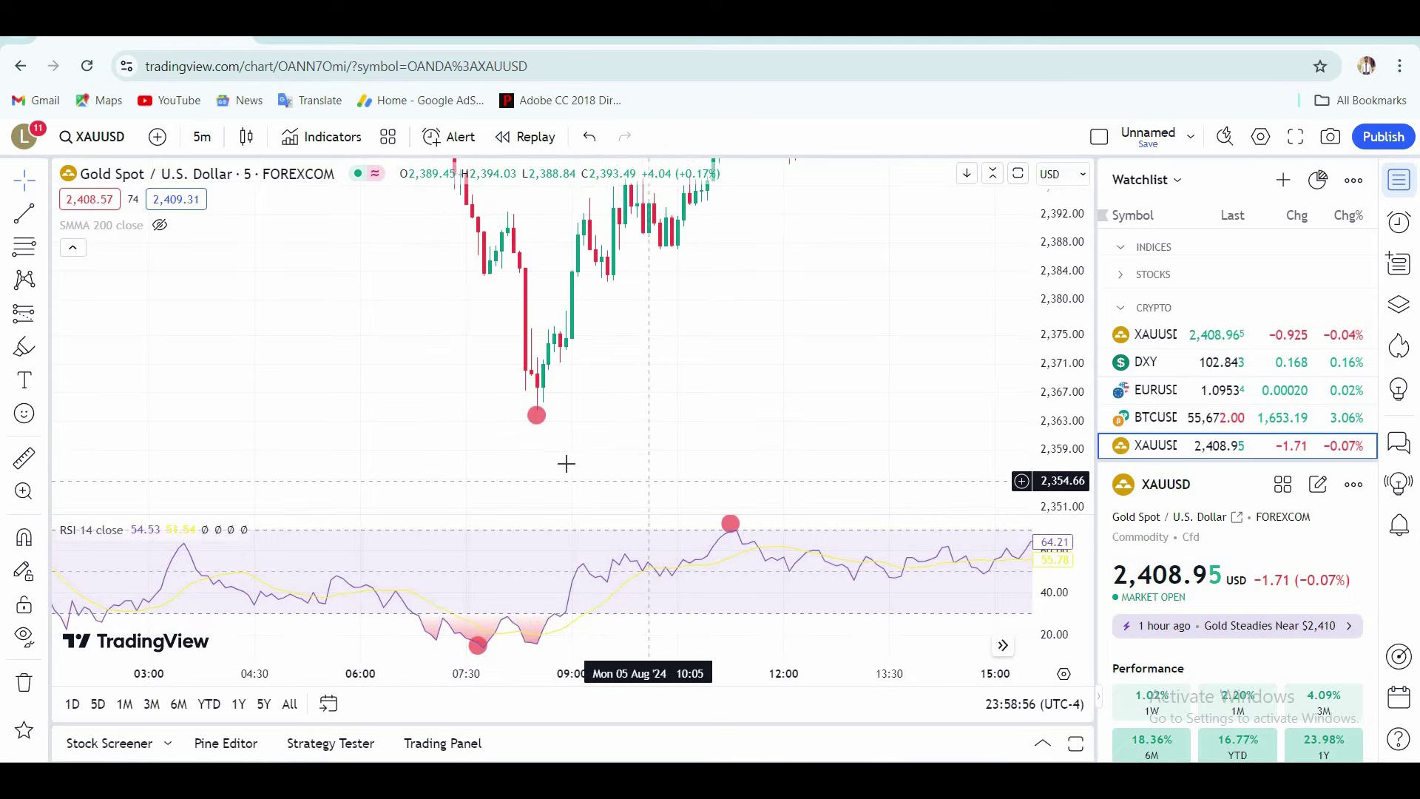
{"action": "scroll", "coordinate": [646, 405], "scroll_direction": "up", "scroll_amount": 2}
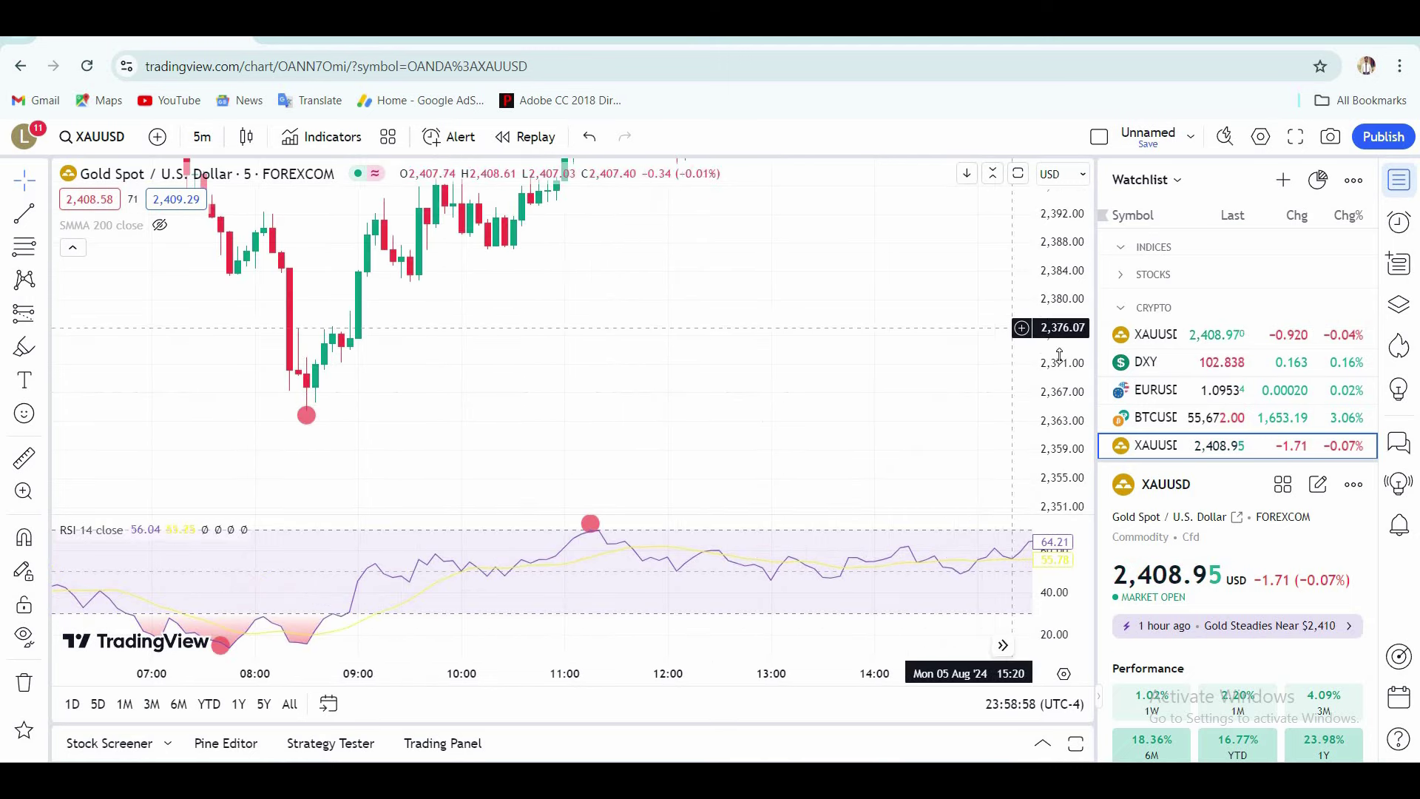
{"action": "left_click_drag", "start_coordinate": [516, 396], "coordinate": [486, 425]}
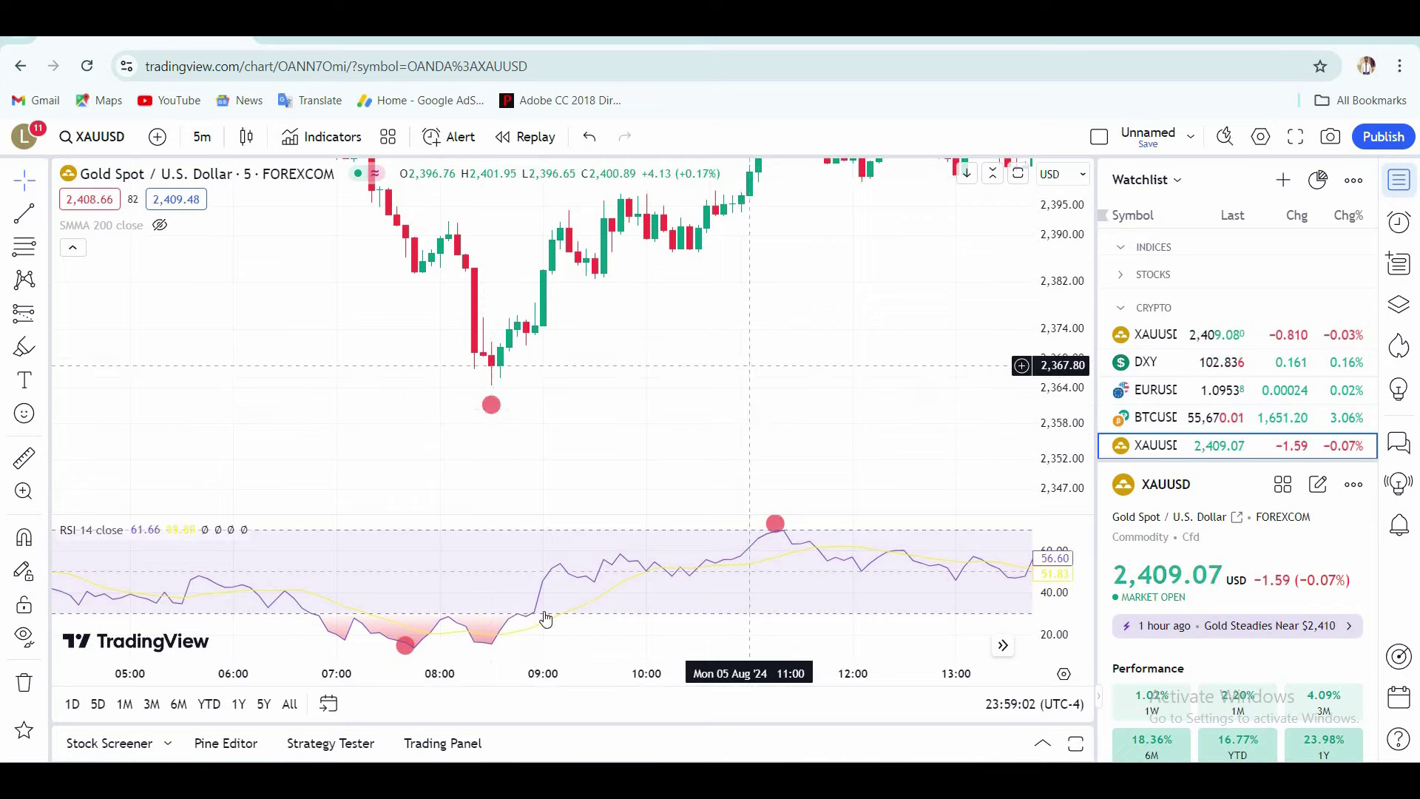
{"action": "scroll", "coordinate": [537, 614], "scroll_direction": "left", "scroll_amount": 5}
{"action": "left_click_drag", "start_coordinate": [559, 451], "coordinate": [472, 384]}
{"action": "left_click_drag", "start_coordinate": [1084, 388], "coordinate": [1044, 321]}
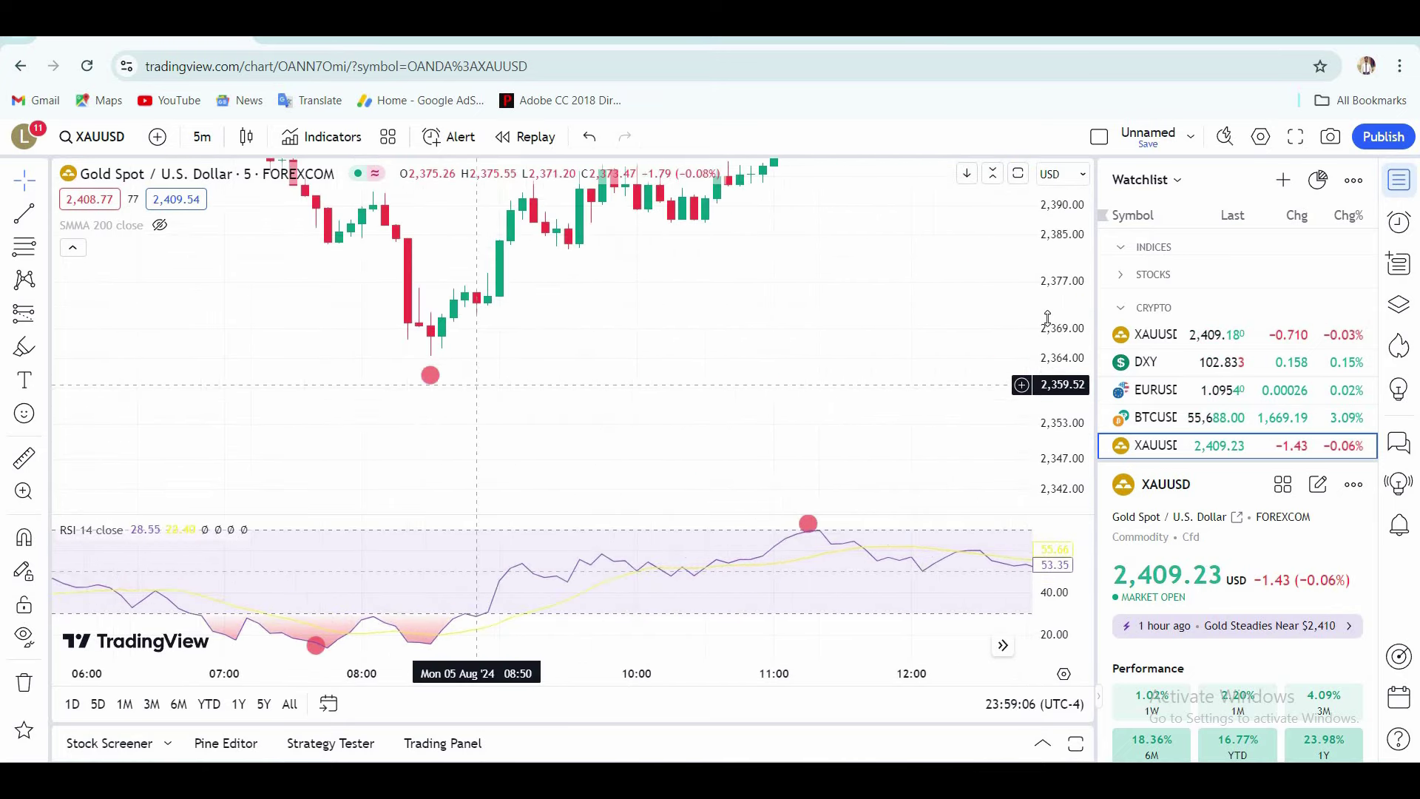
{"action": "left_click_drag", "start_coordinate": [790, 353], "coordinate": [958, 408]}
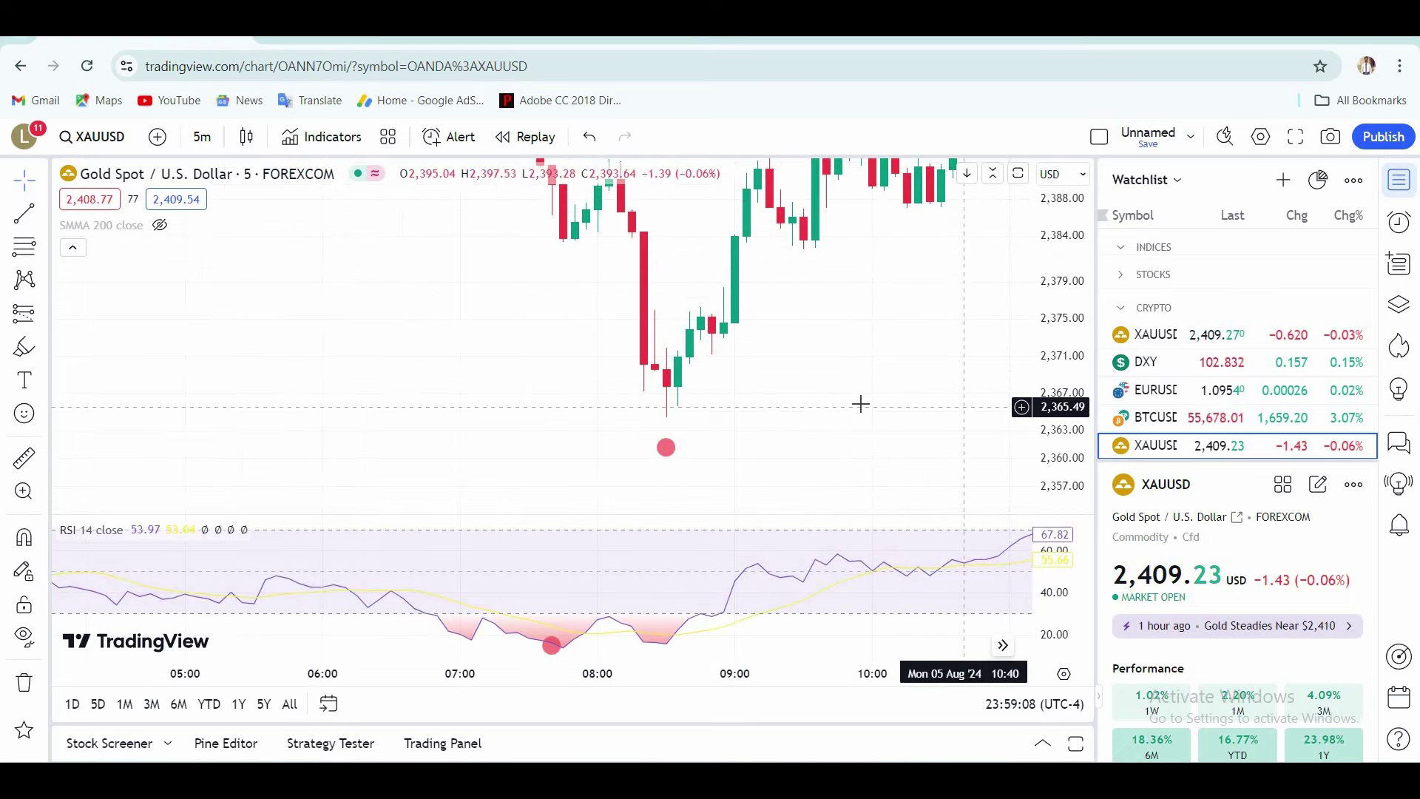
{"action": "scroll", "coordinate": [850, 390], "scroll_direction": "up", "scroll_amount": 2}
{"action": "scroll", "coordinate": [763, 467], "scroll_direction": "down", "scroll_amount": 2}
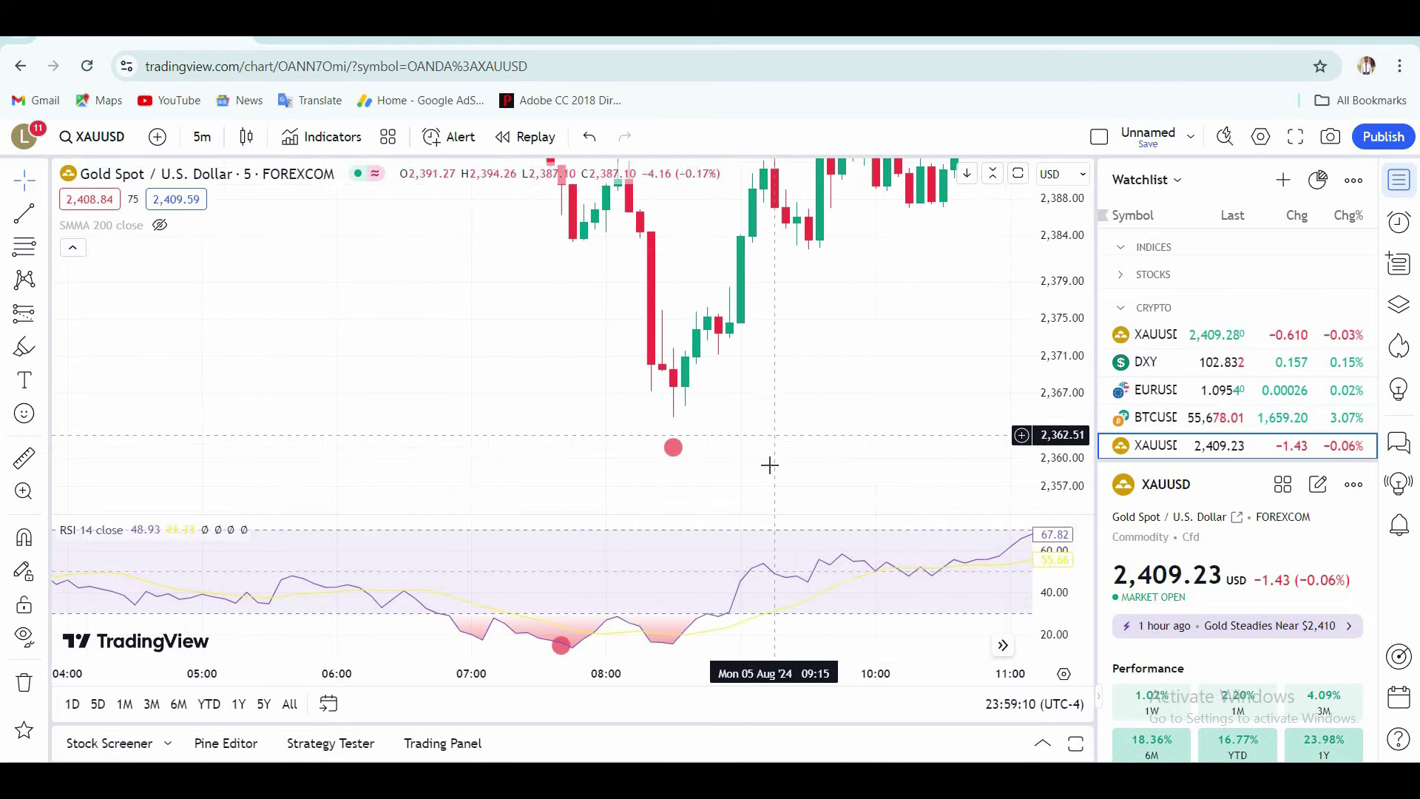
{"action": "scroll", "coordinate": [770, 466], "scroll_direction": "left", "scroll_amount": 2}
{"action": "scroll", "coordinate": [770, 466], "scroll_direction": "down", "scroll_amount": 1}
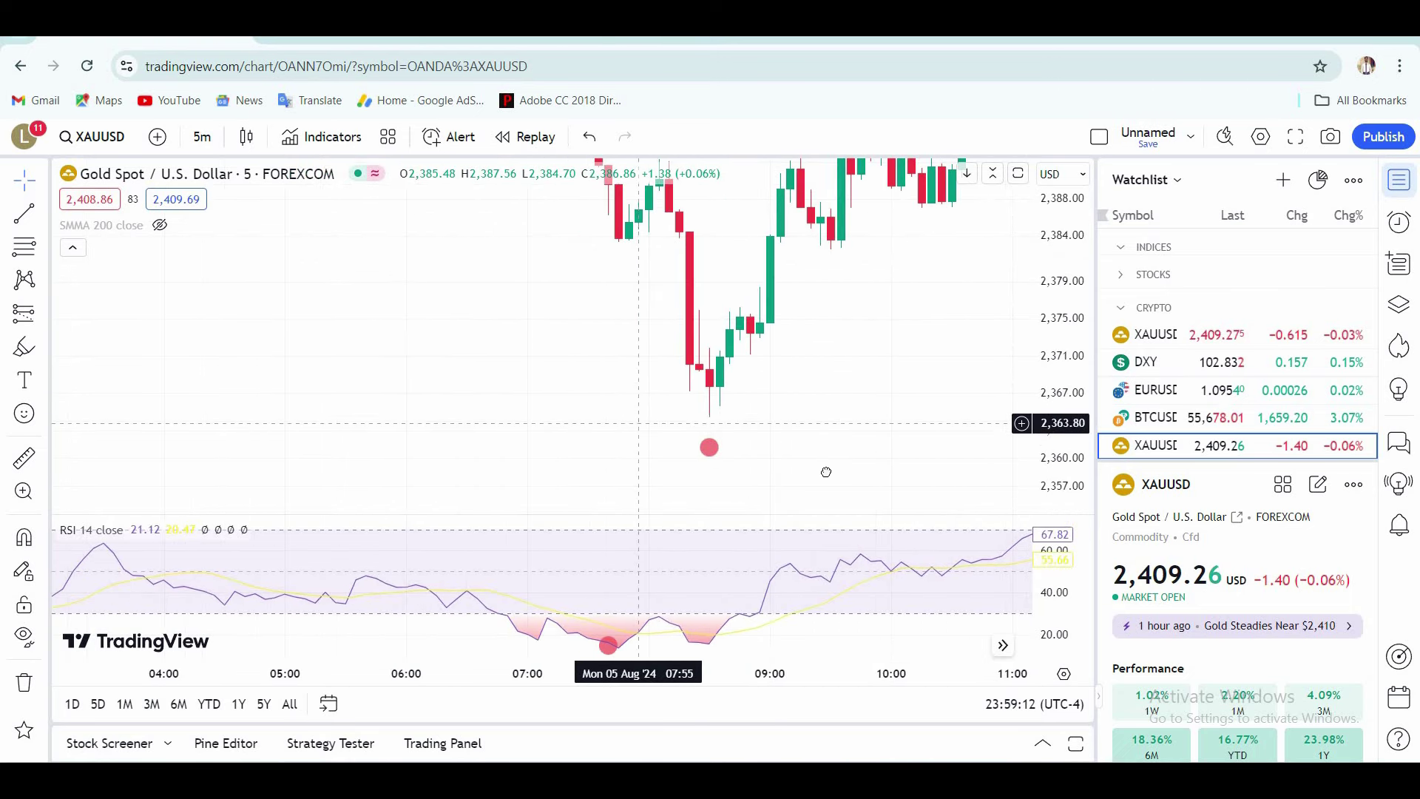
{"action": "scroll", "coordinate": [237, 387], "scroll_direction": "right", "scroll_amount": 2}
Highlight the candles from the marked low to 08:50 with a rectangle between 2,365.59 and 2,376.76, and delete it
{"action": "left_click", "coordinate": [20, 354]}
{"action": "left_click", "coordinate": [96, 453]}
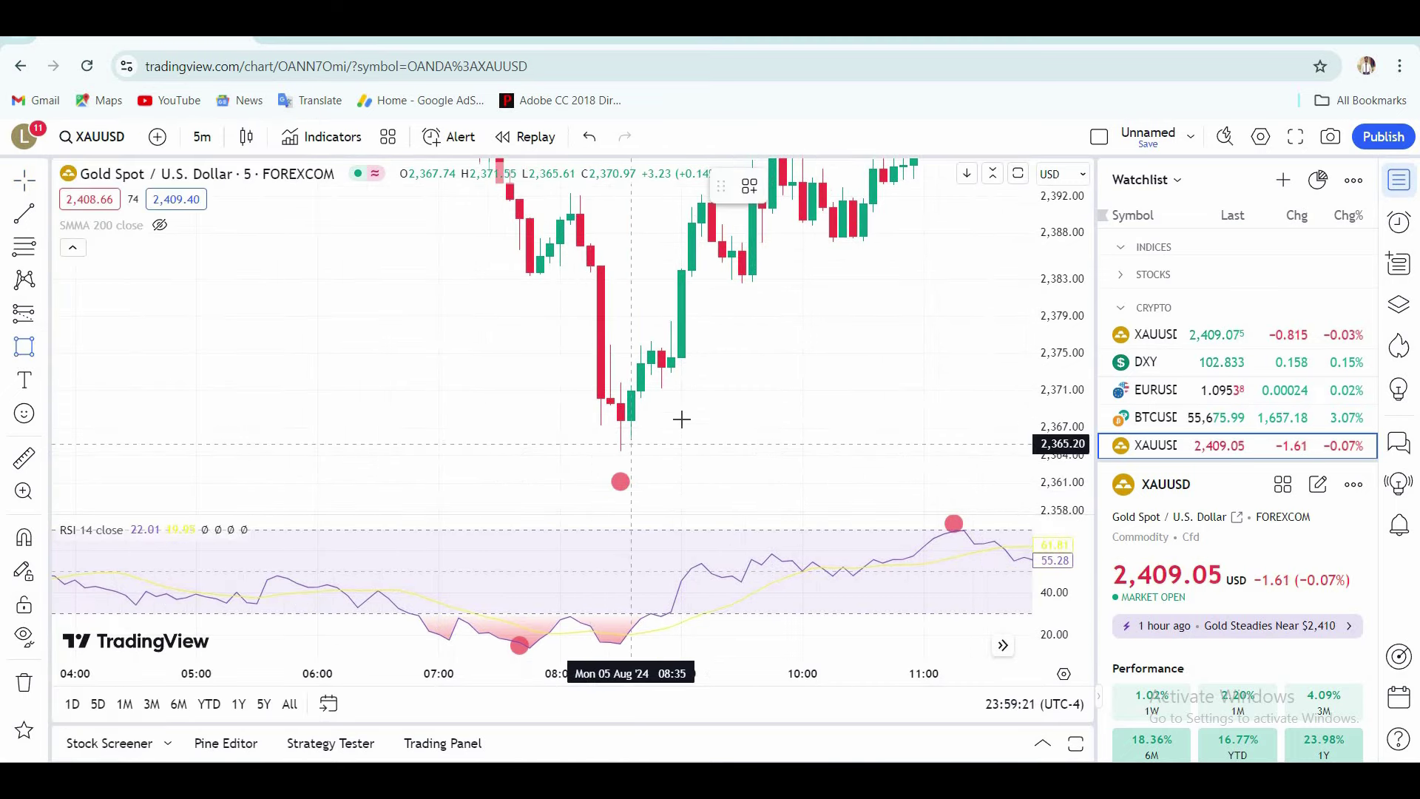
{"action": "mouse_move", "coordinate": [611, 440]}
{"action": "left_mouse_down"}
{"action": "mouse_move", "coordinate": [660, 406]}
{"action": "mouse_move", "coordinate": [661, 360]}
{"action": "left_mouse_up"}
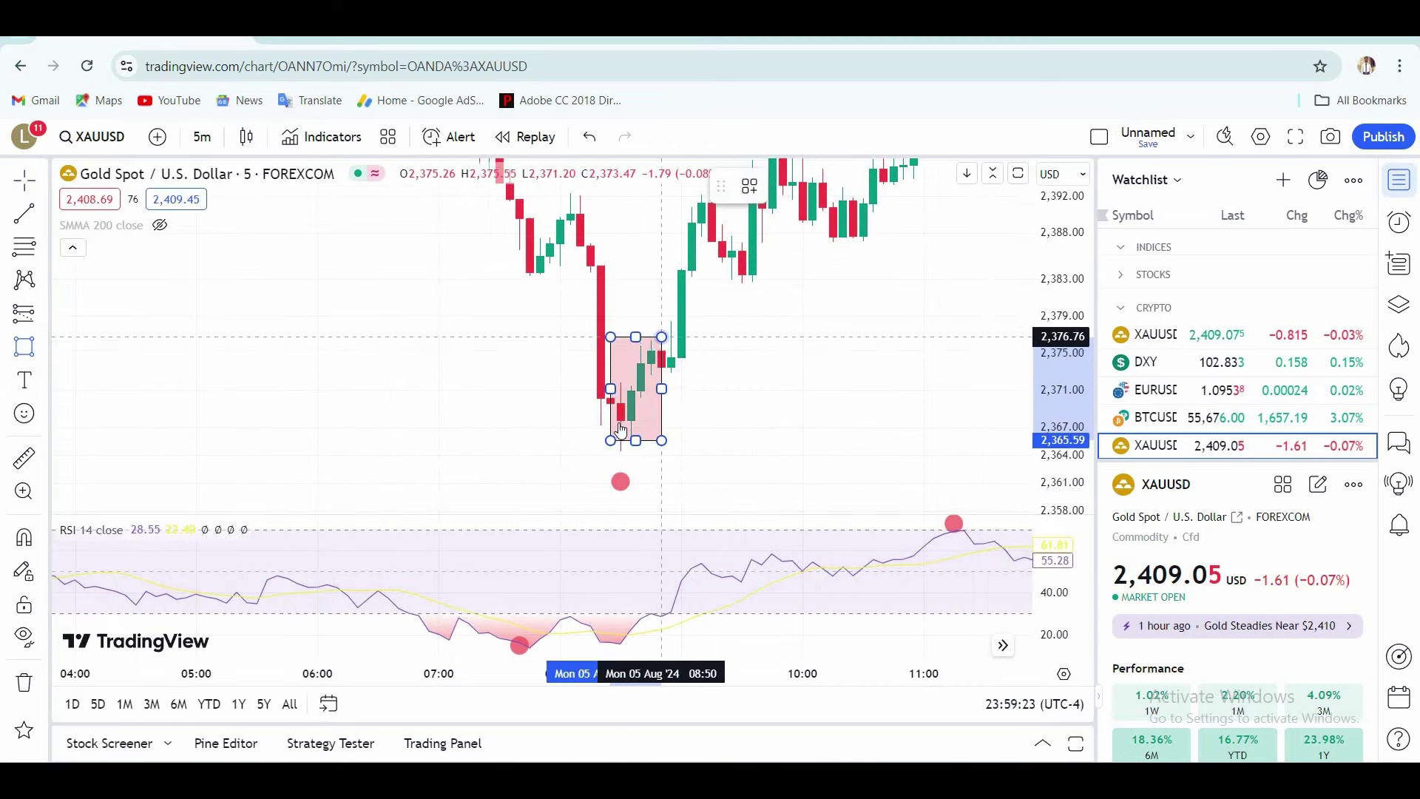
{"action": "left_click", "coordinate": [701, 374]}
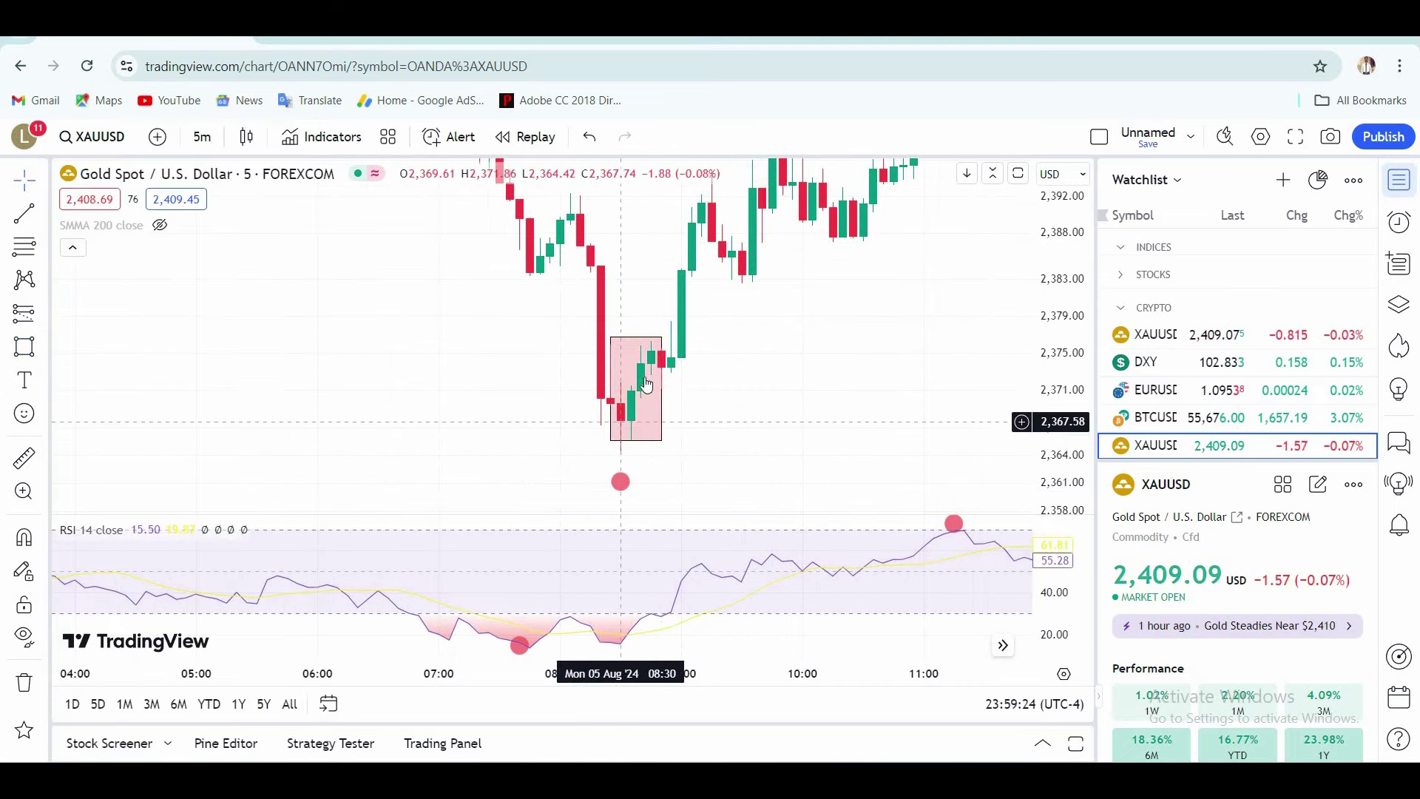
{"action": "left_click", "coordinate": [662, 417]}
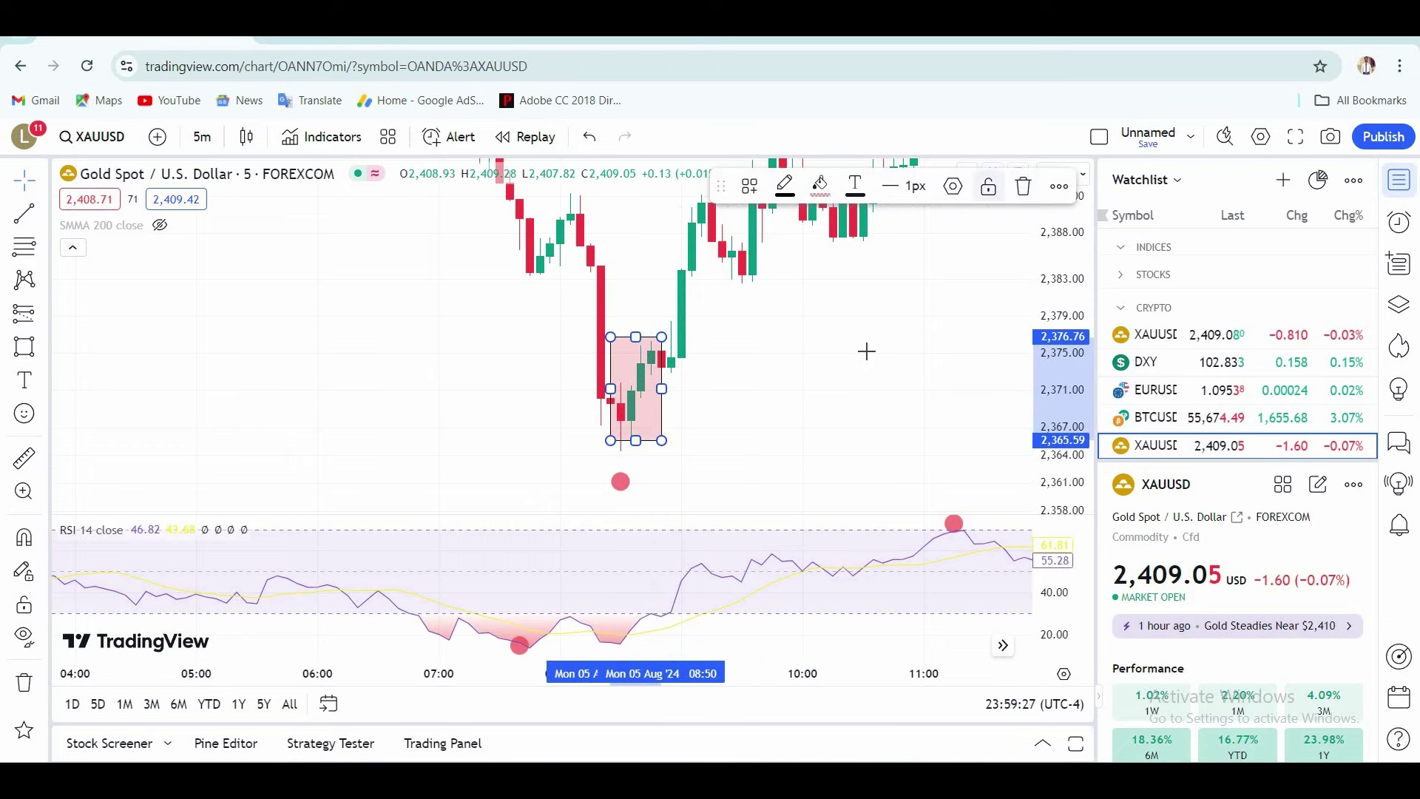
{"action": "key", "text": "Delete"}
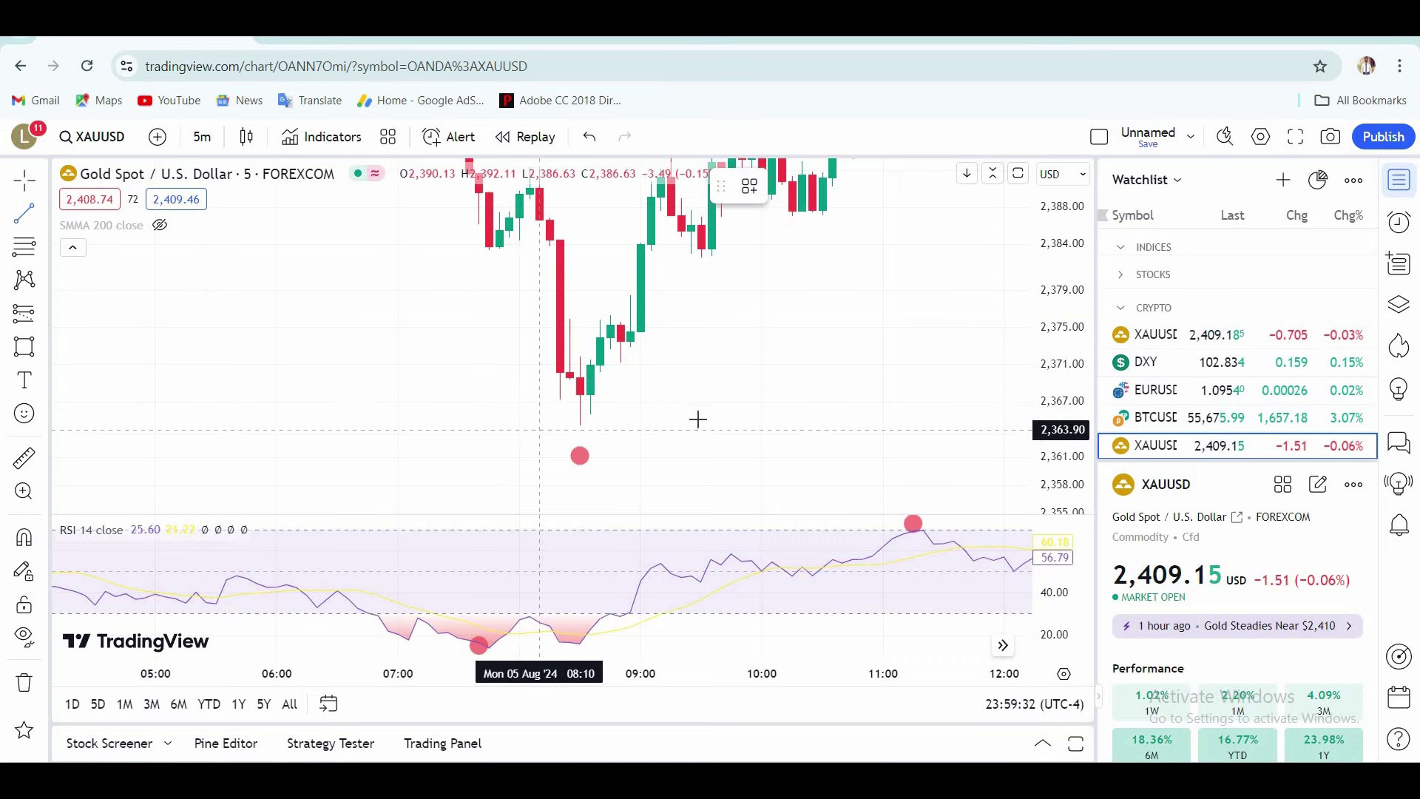
Draw a horizontal trend line at the 2,364.50 low from 08:10 to 10:05 and apply the Low drawing template
{"action": "left_click", "coordinate": [539, 424]}
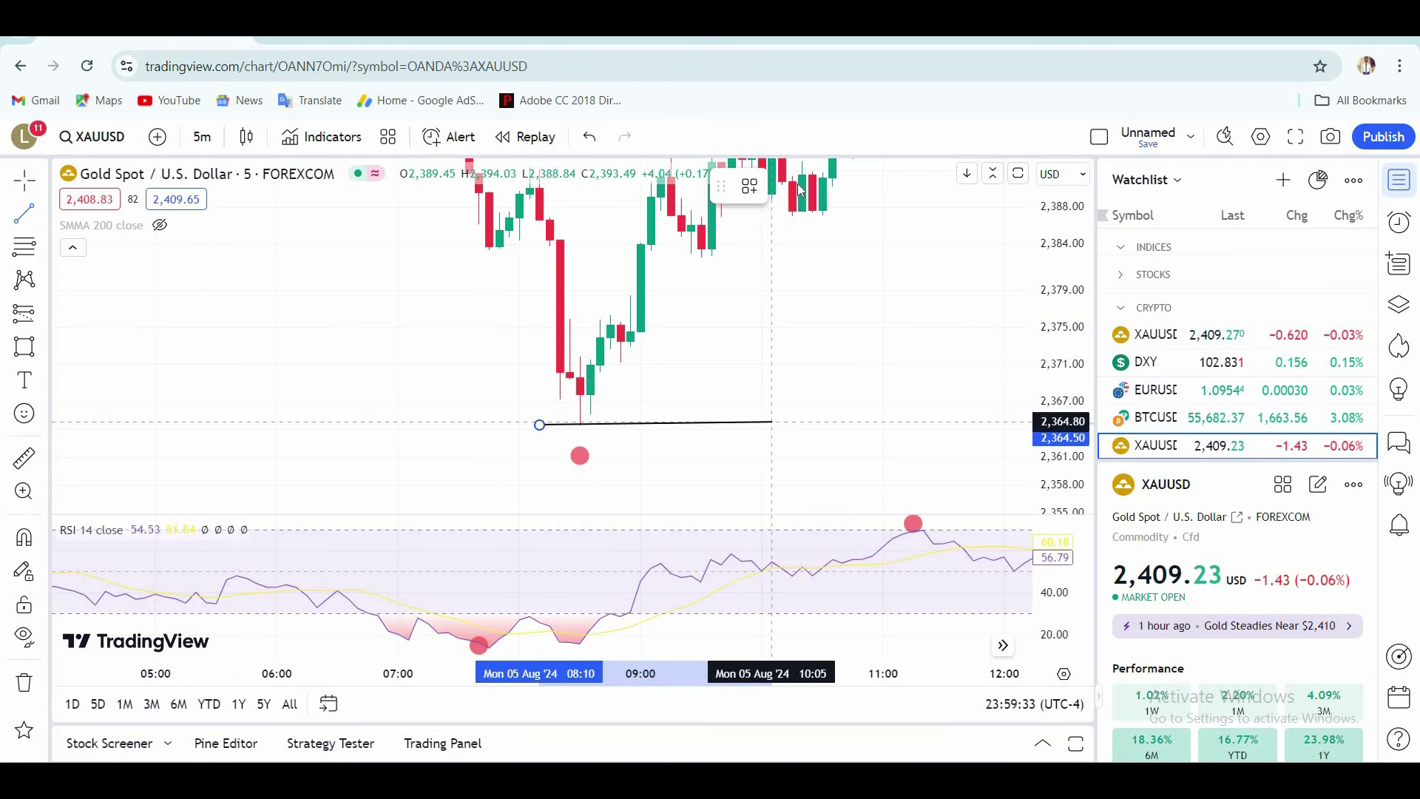
{"action": "left_click", "coordinate": [771, 425]}
{"action": "left_click", "coordinate": [749, 185]}
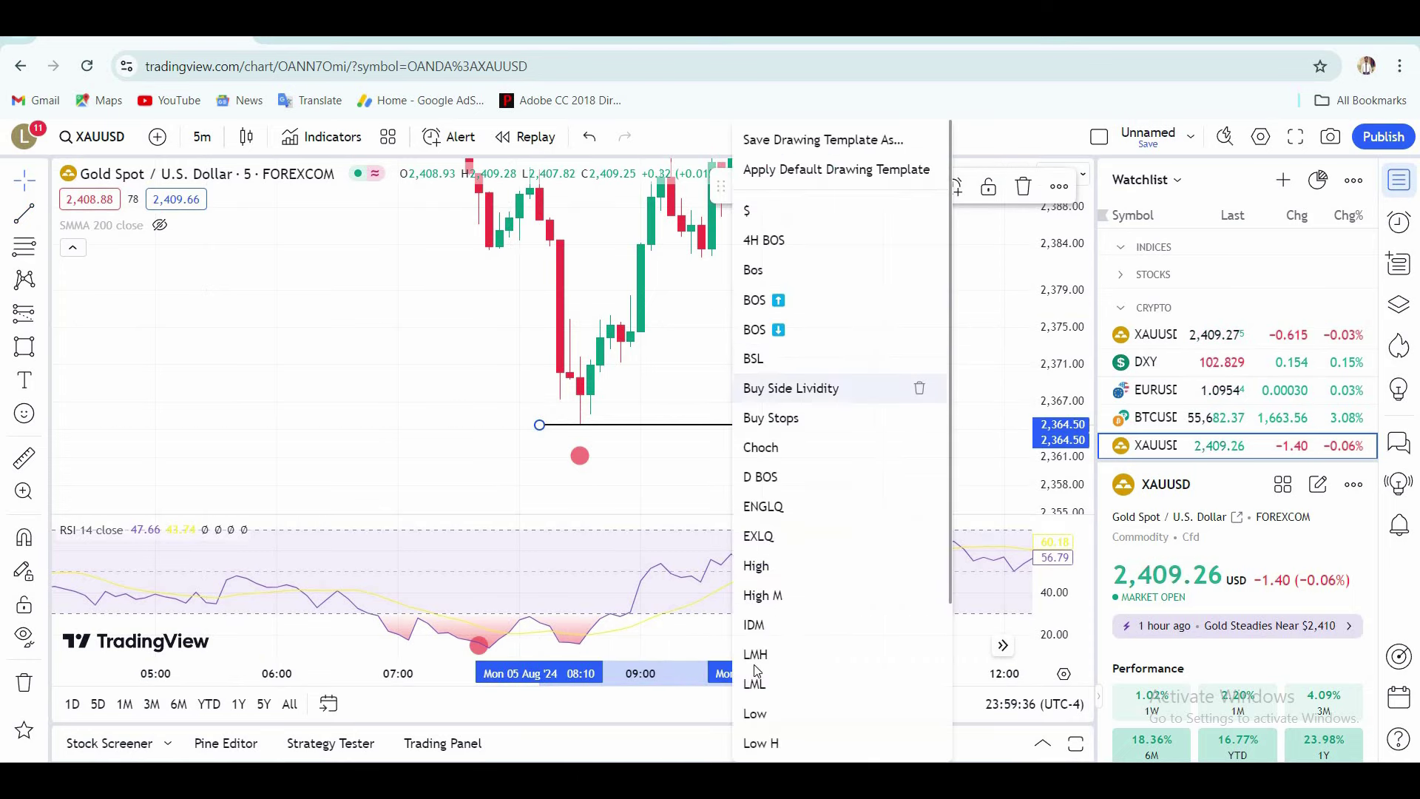
{"action": "left_click", "coordinate": [755, 713]}
{"action": "left_click_drag", "start_coordinate": [795, 351], "coordinate": [802, 399]}
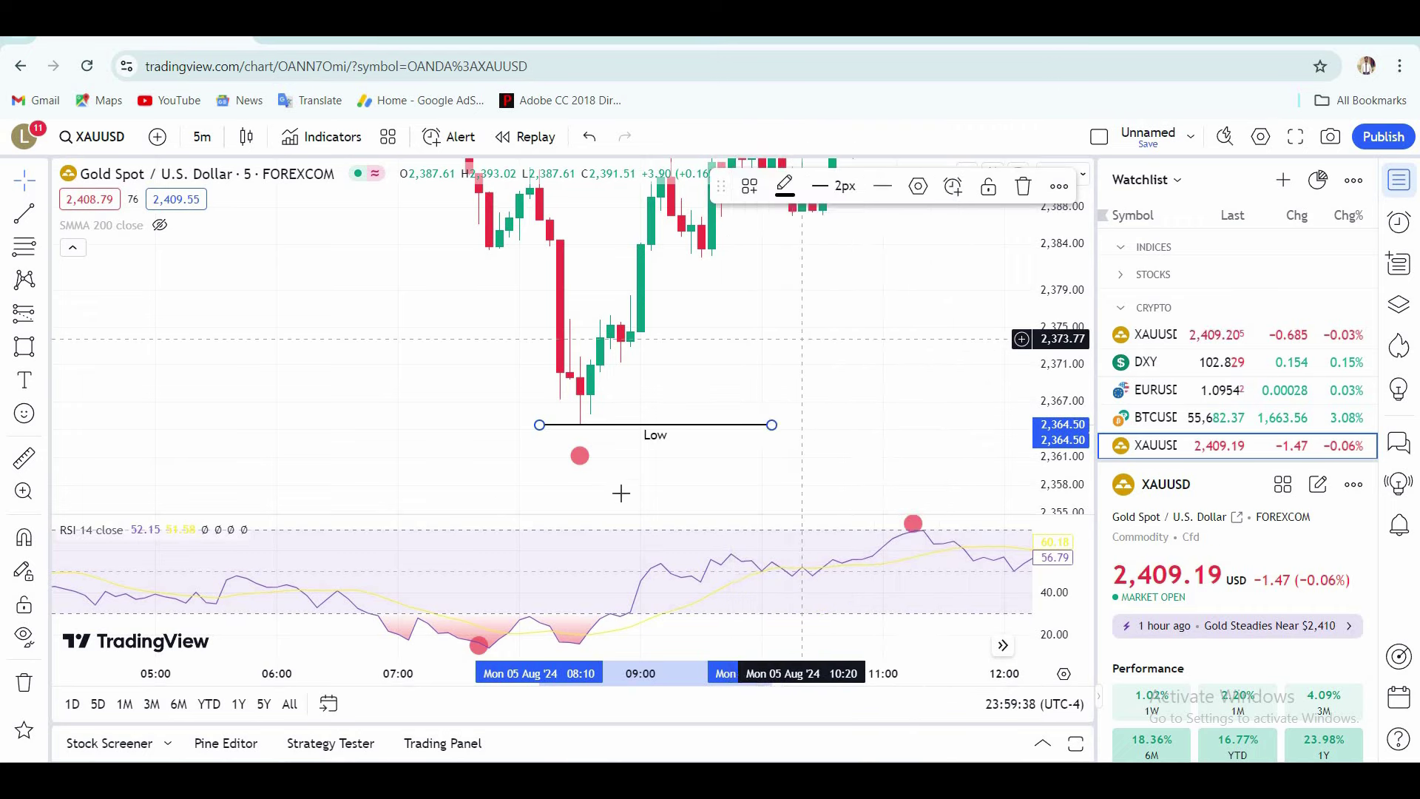
Draw a Fibonacci retracement from 2,364.30 at the Low line up to the High line, spanning 08:10 to 10:00
{"action": "left_click_drag", "start_coordinate": [650, 471], "coordinate": [701, 362]}
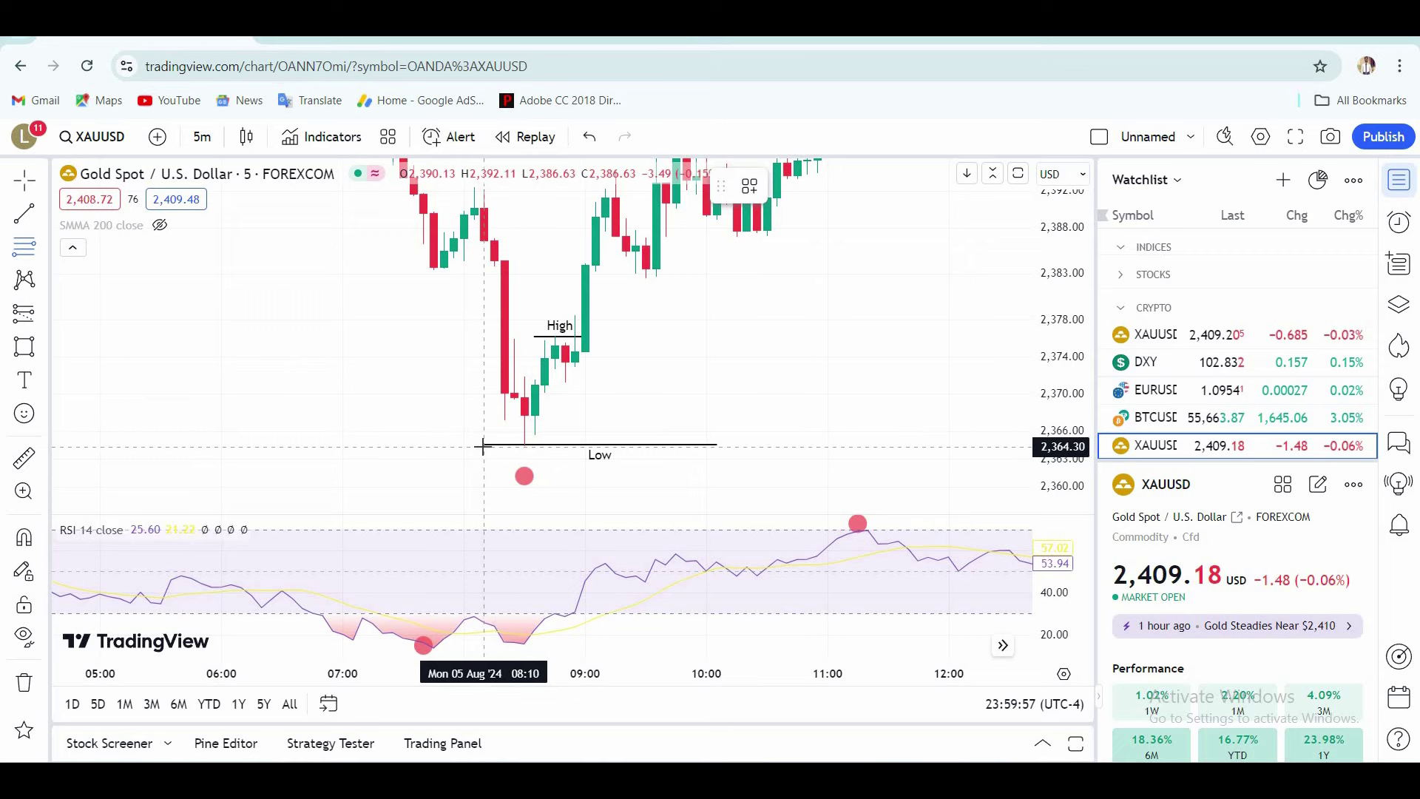
{"action": "left_click", "coordinate": [484, 447]}
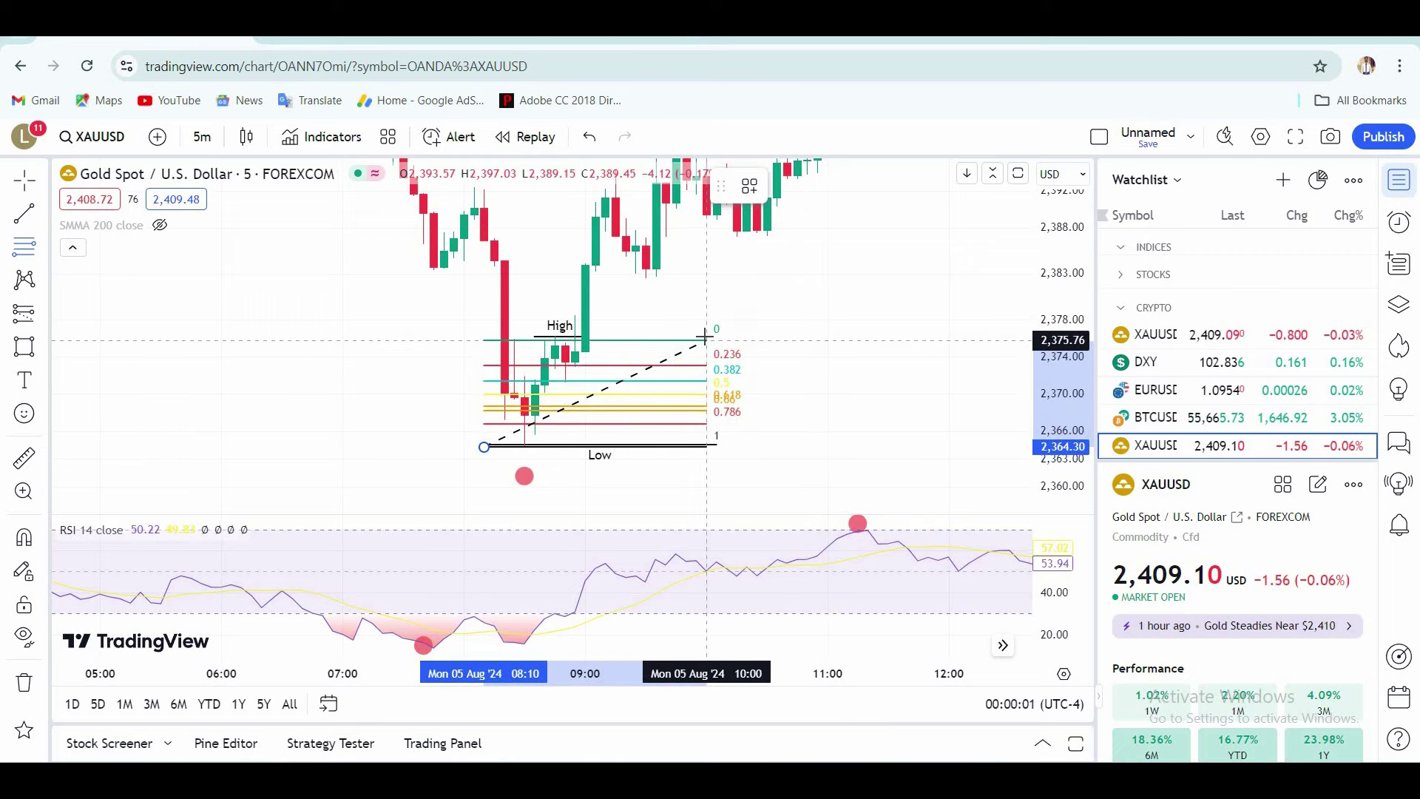
{"action": "left_click", "coordinate": [816, 343]}
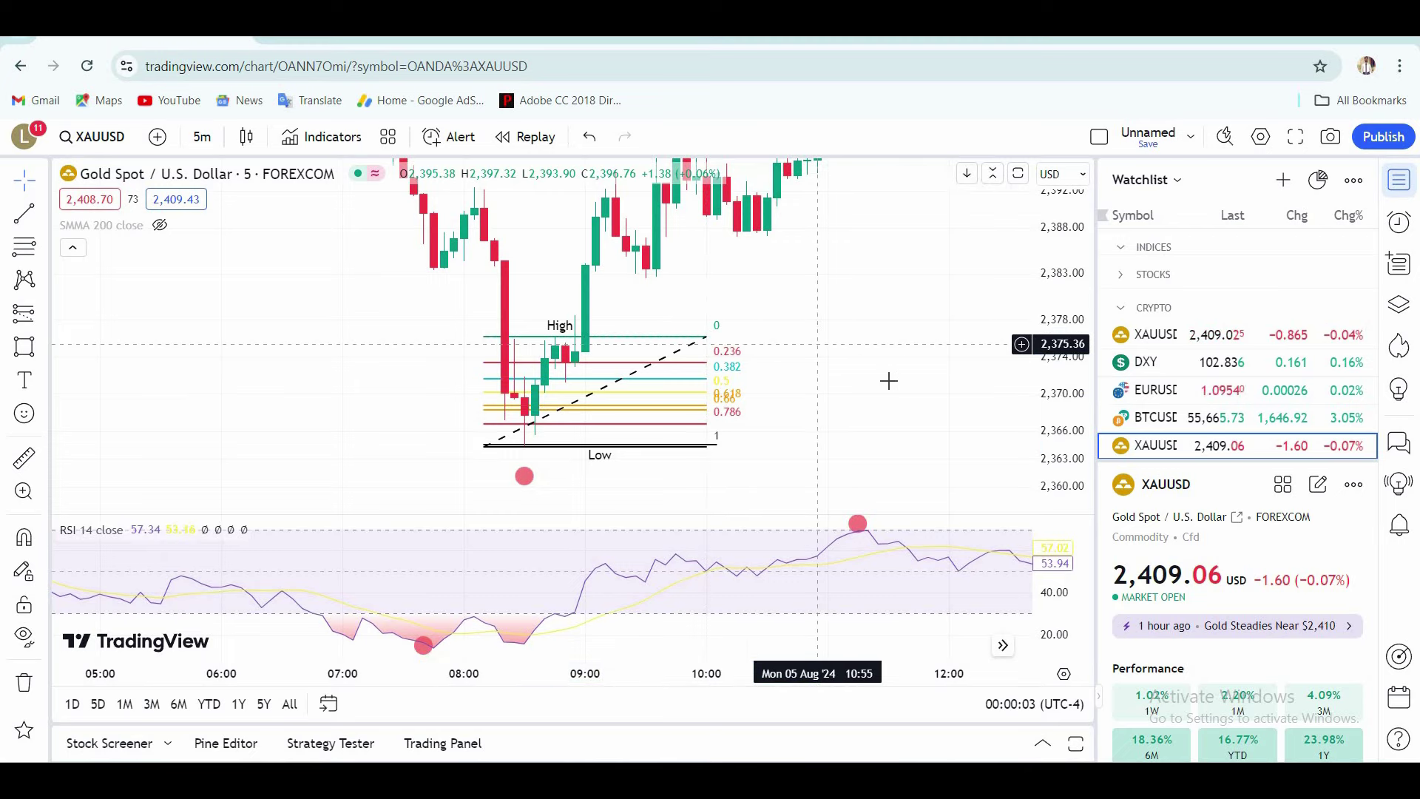
{"action": "scroll", "coordinate": [998, 318], "scroll_direction": "up", "scroll_amount": 4}
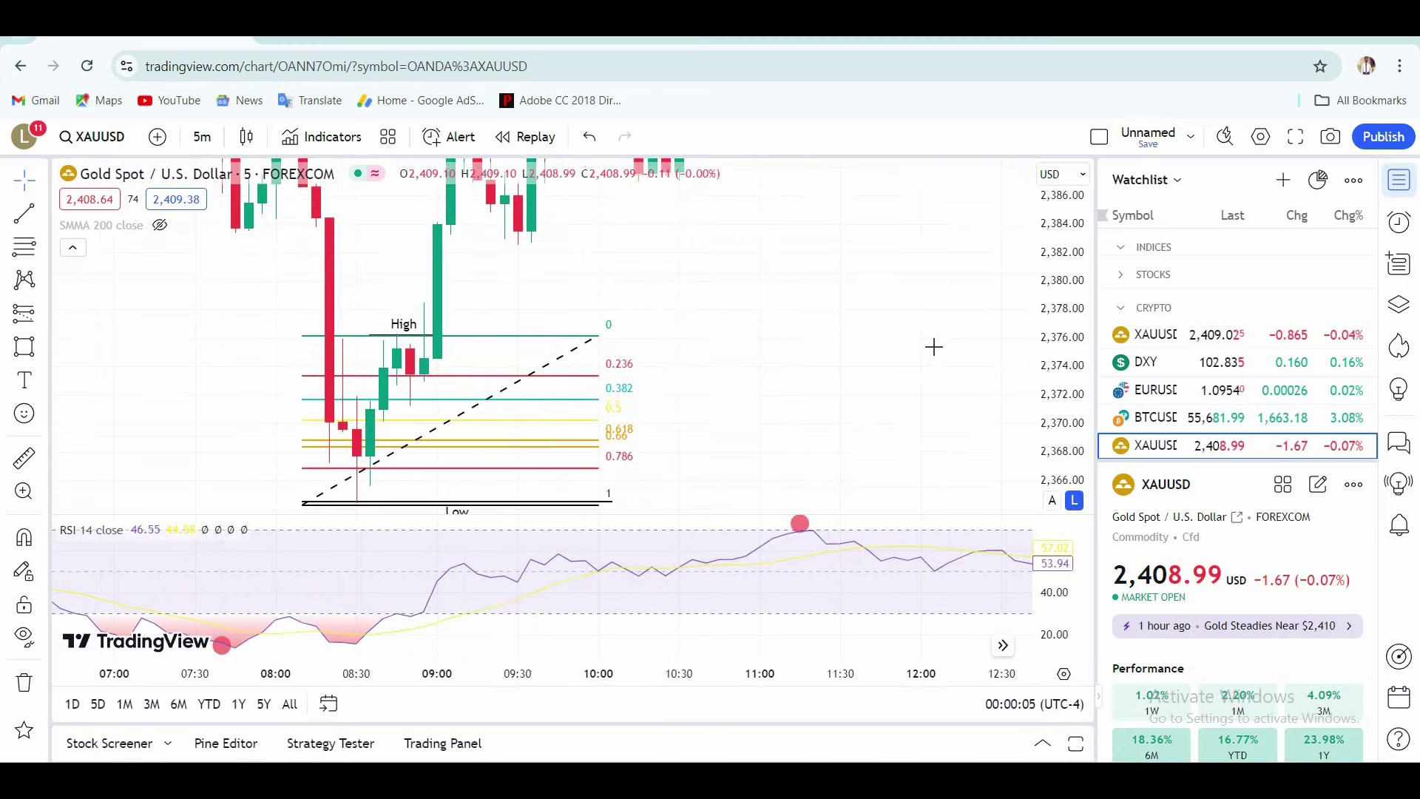
Examine the Fibonacci levels between the High and Low lines, along with the surrounding candles and RSI marks
{"action": "scroll", "coordinate": [923, 381], "scroll_direction": "down", "scroll_amount": 6}
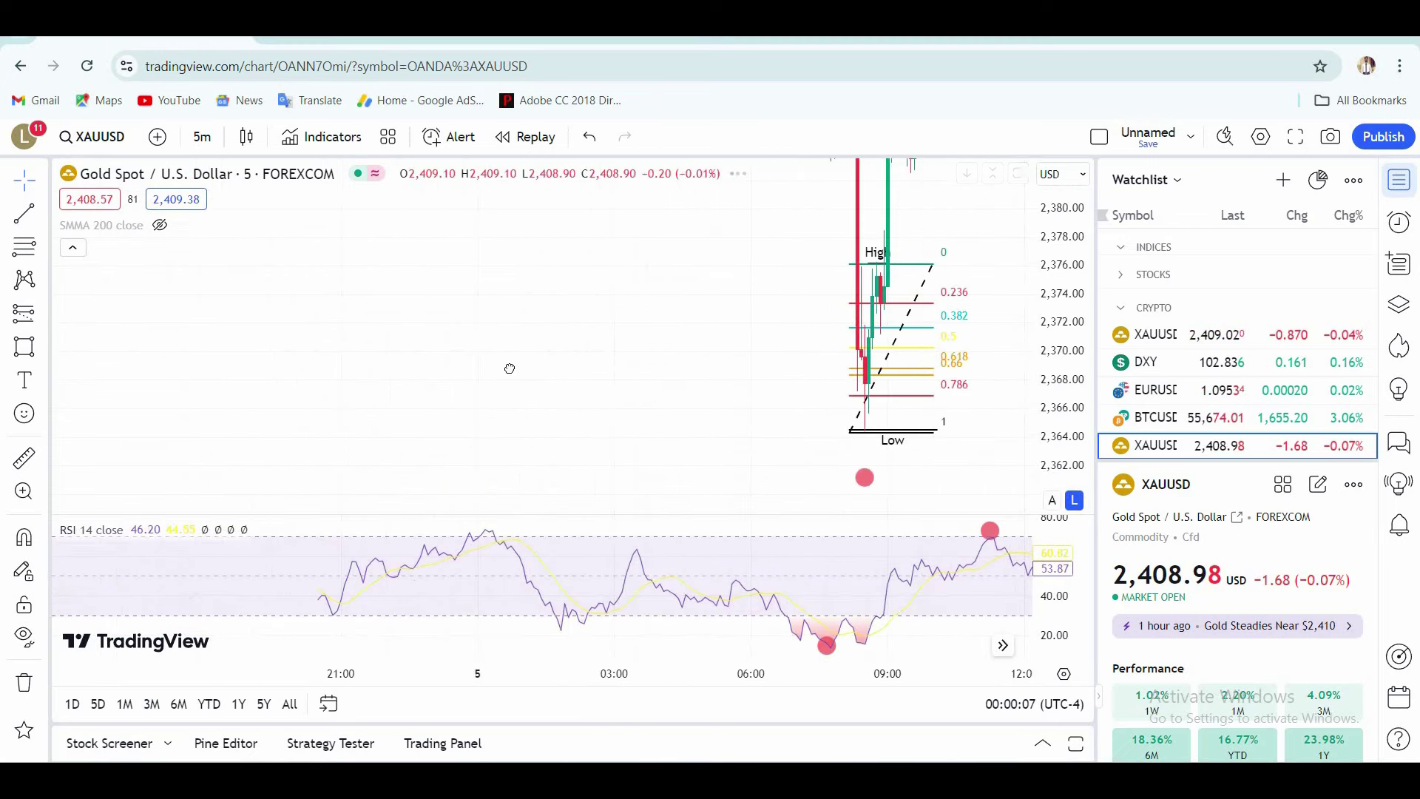
{"action": "left_click_drag", "start_coordinate": [683, 416], "coordinate": [508, 360]}
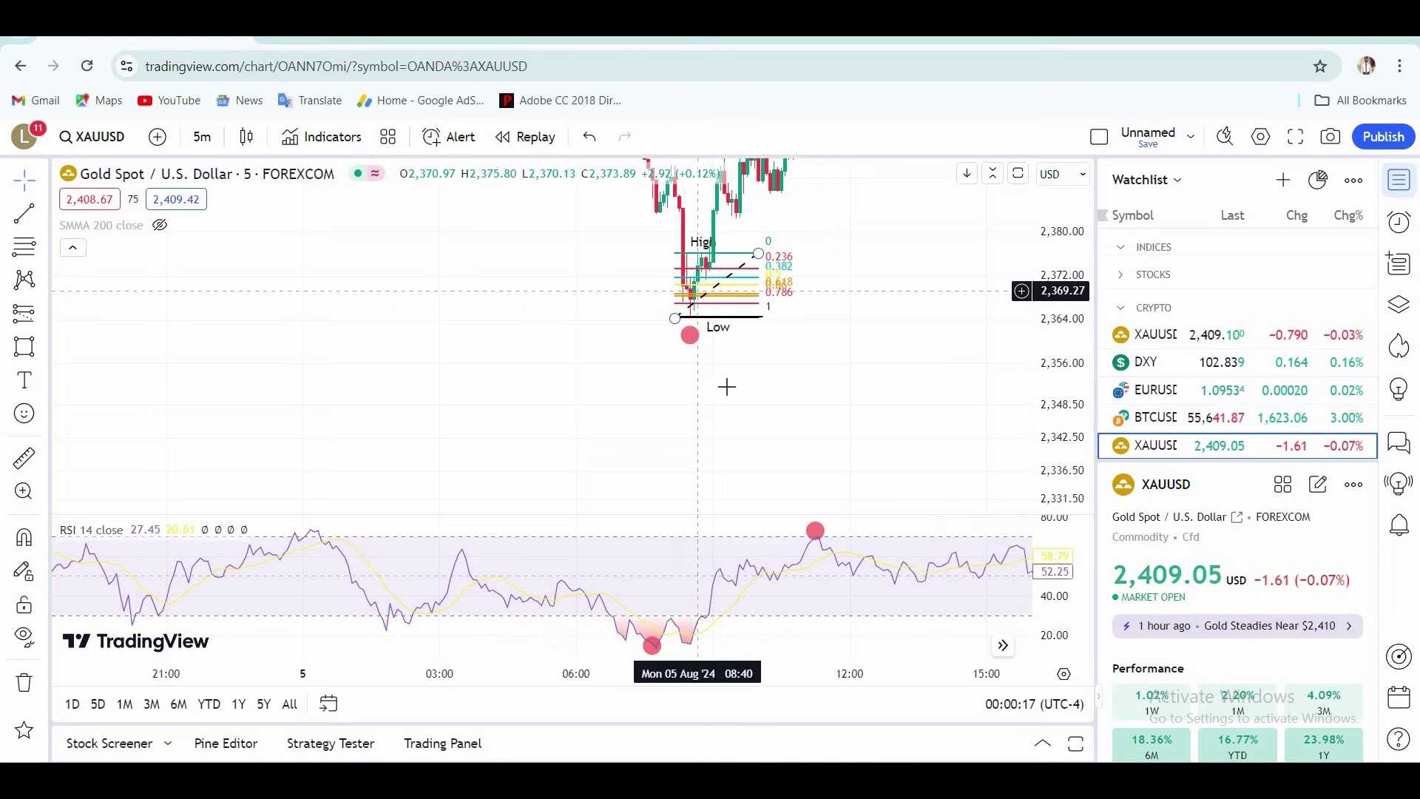
{"action": "scroll", "coordinate": [727, 387], "scroll_direction": "up", "scroll_amount": 8}
{"action": "left_click_drag", "start_coordinate": [555, 384], "coordinate": [716, 481]}
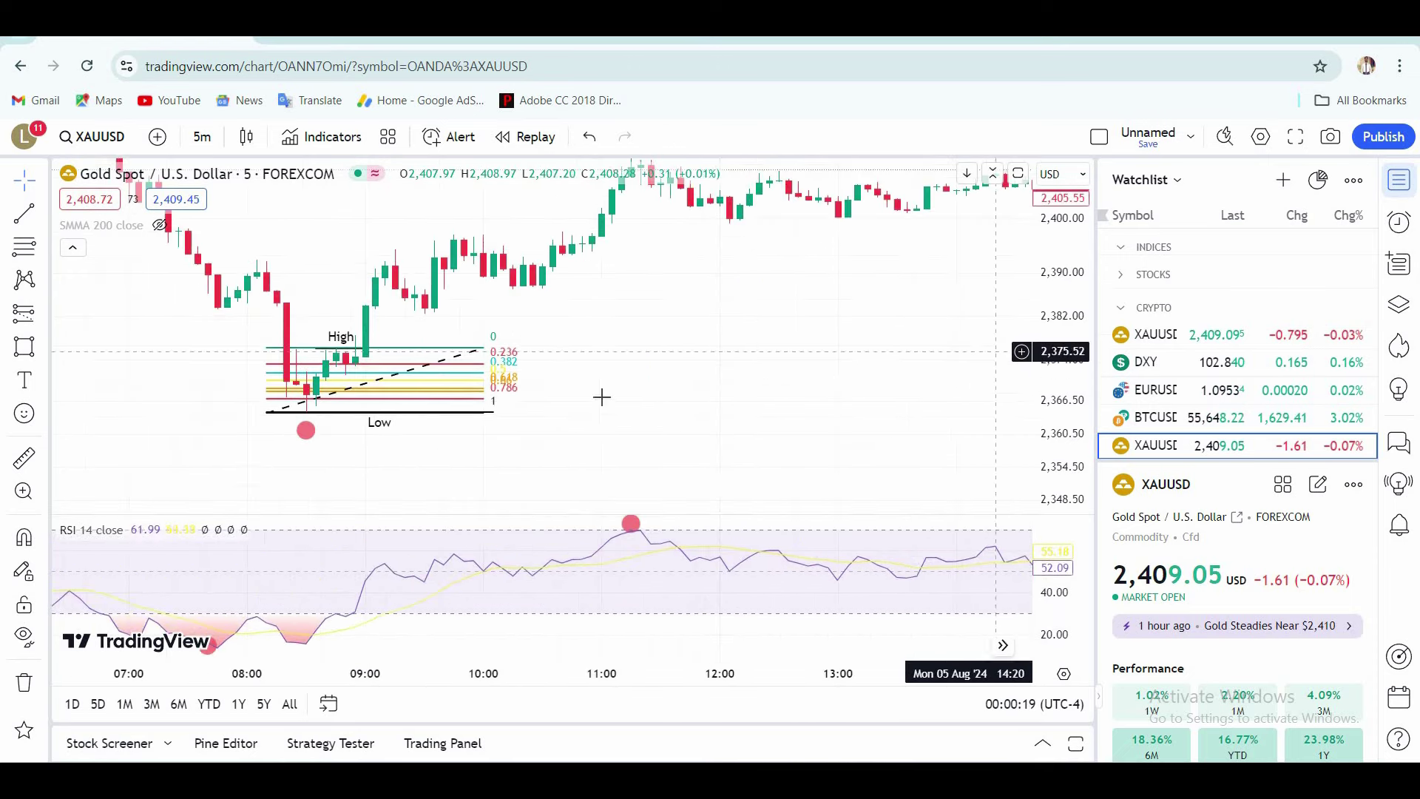
{"action": "left_click_drag", "start_coordinate": [1062, 415], "coordinate": [1062, 214]}
{"action": "left_click_drag", "start_coordinate": [607, 397], "coordinate": [723, 335]}
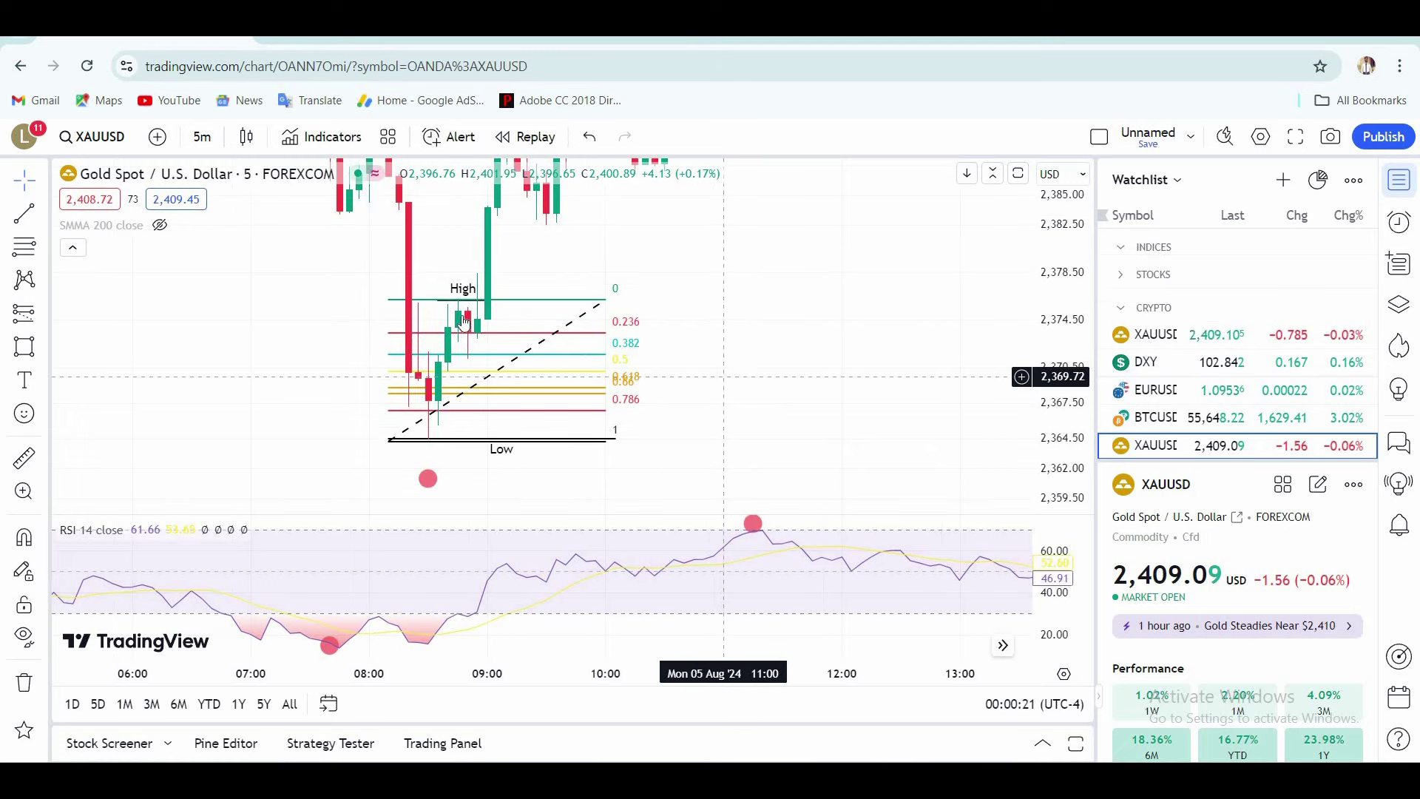
{"action": "scroll", "coordinate": [834, 373], "scroll_direction": "up", "scroll_amount": 2}
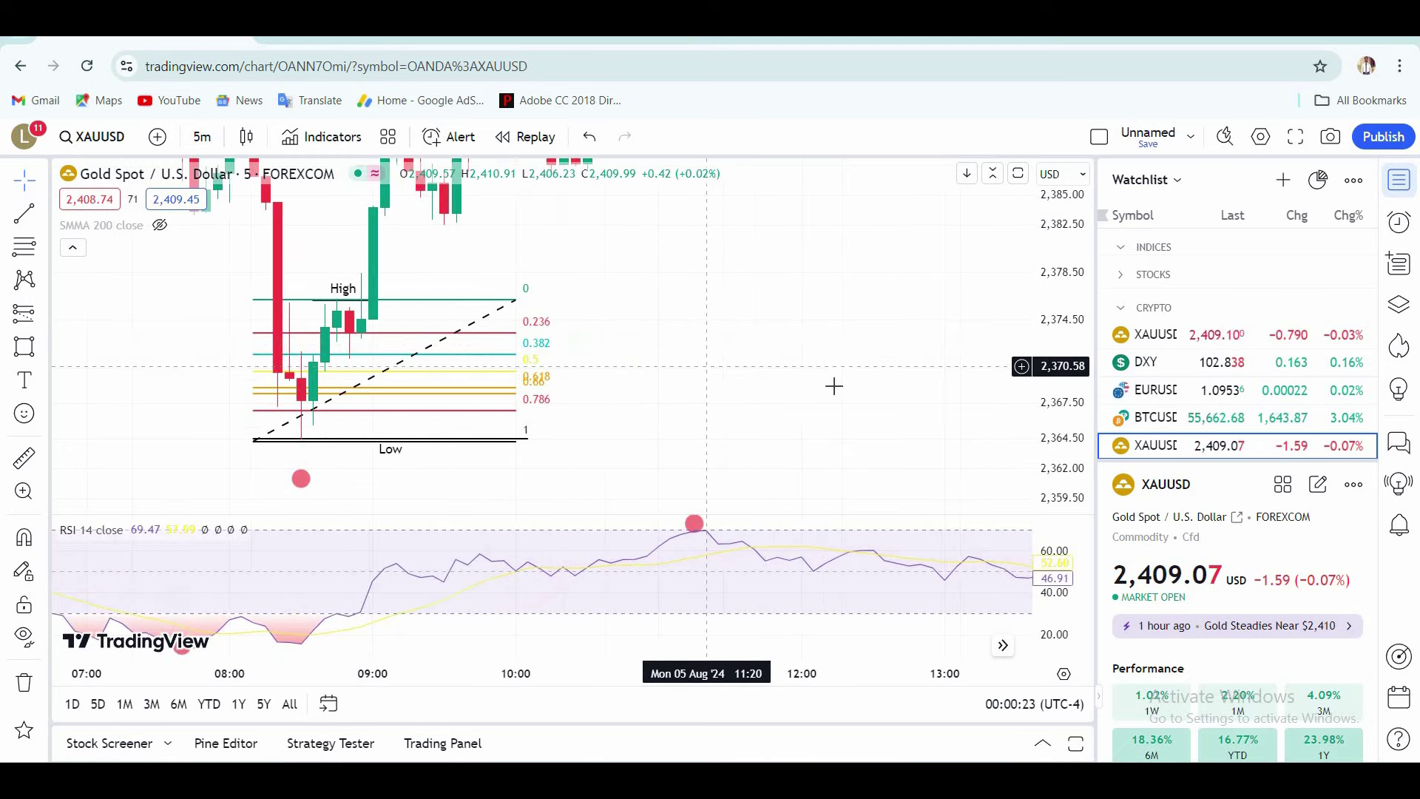
{"action": "left_click_drag", "start_coordinate": [658, 372], "coordinate": [785, 376]}
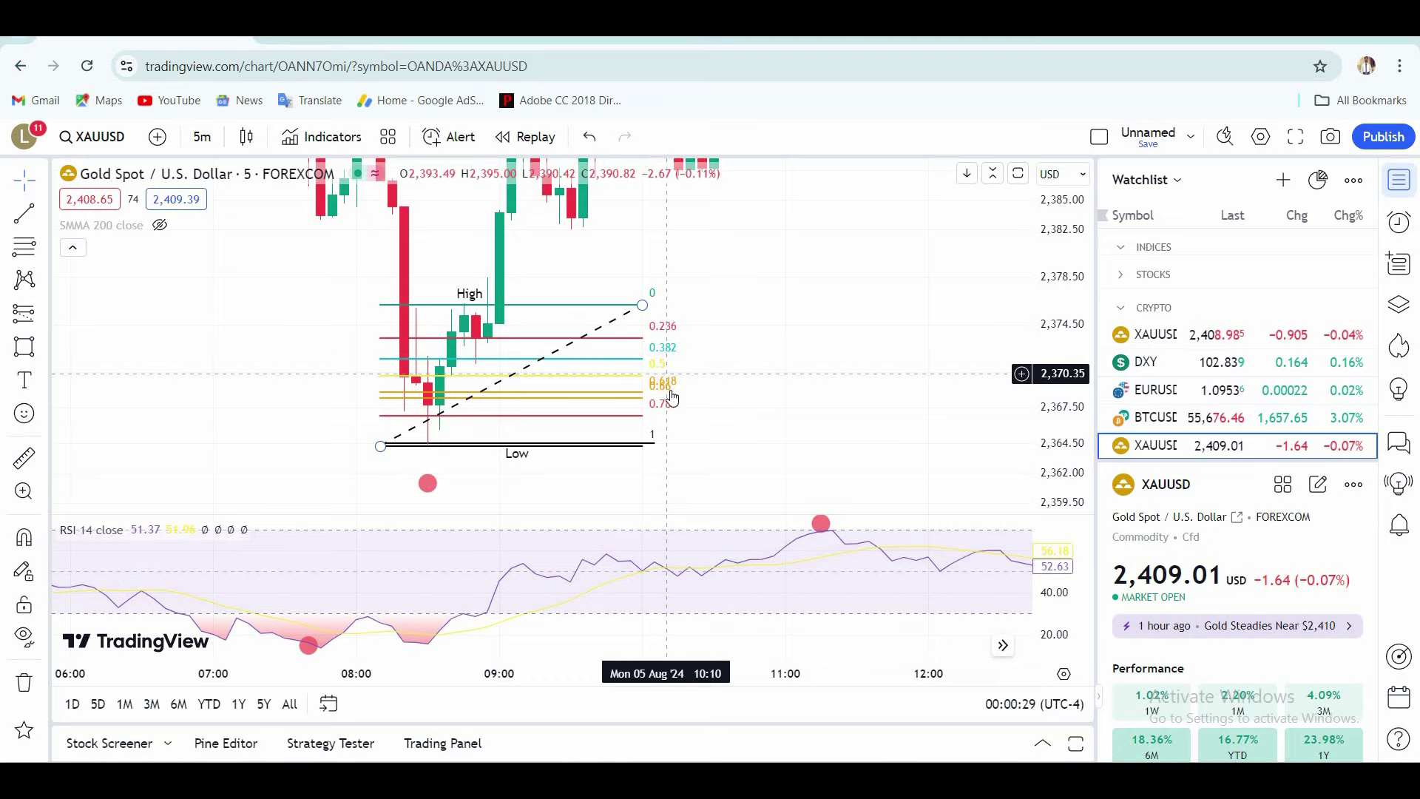
{"action": "scroll", "coordinate": [751, 358], "scroll_direction": "up", "scroll_amount": 3}
{"action": "left_click_drag", "start_coordinate": [720, 336], "coordinate": [944, 395]}
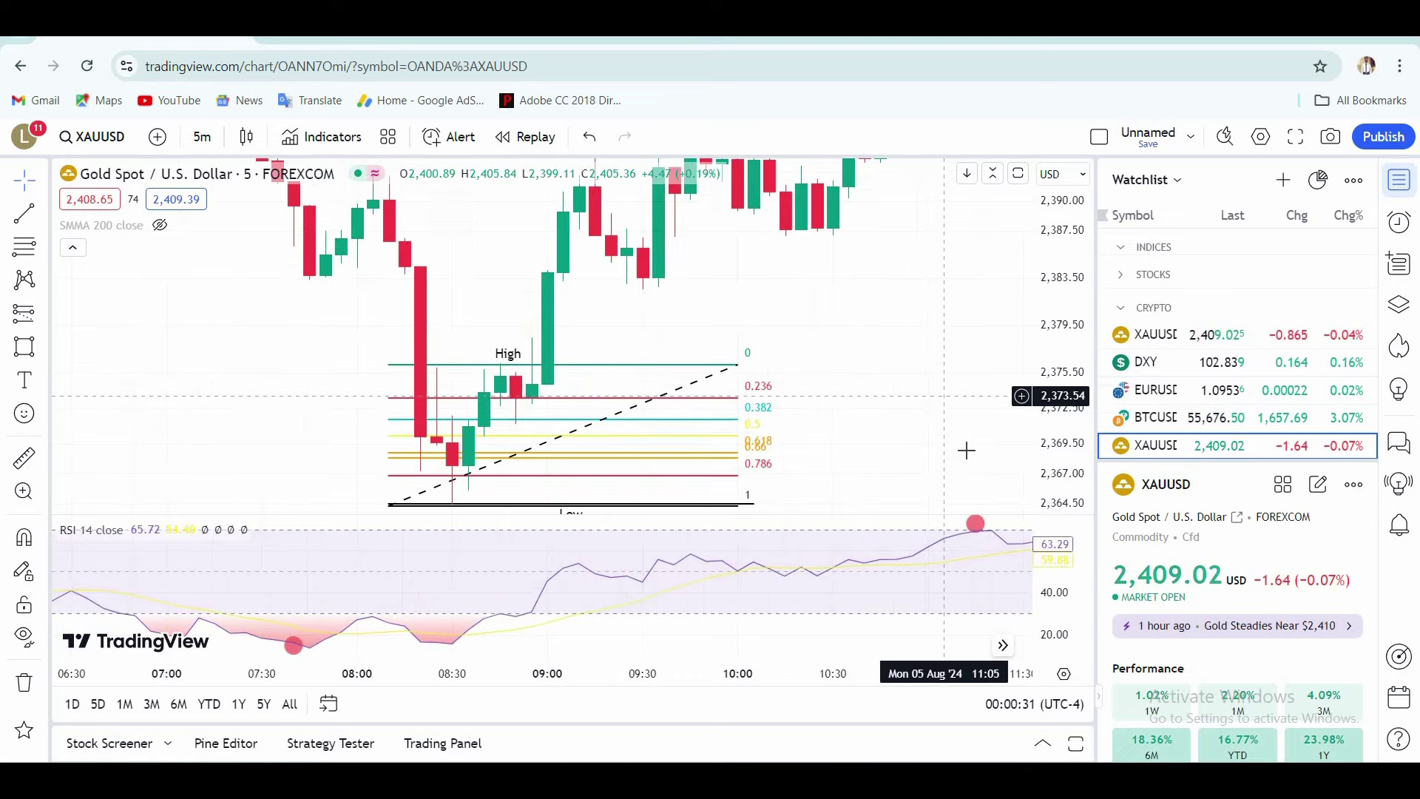
{"action": "scroll", "coordinate": [934, 353], "scroll_direction": "down", "scroll_amount": 3}
{"action": "left_click_drag", "start_coordinate": [1026, 429], "coordinate": [890, 460]}
{"action": "scroll", "coordinate": [910, 388], "scroll_direction": "down", "scroll_amount": 3}
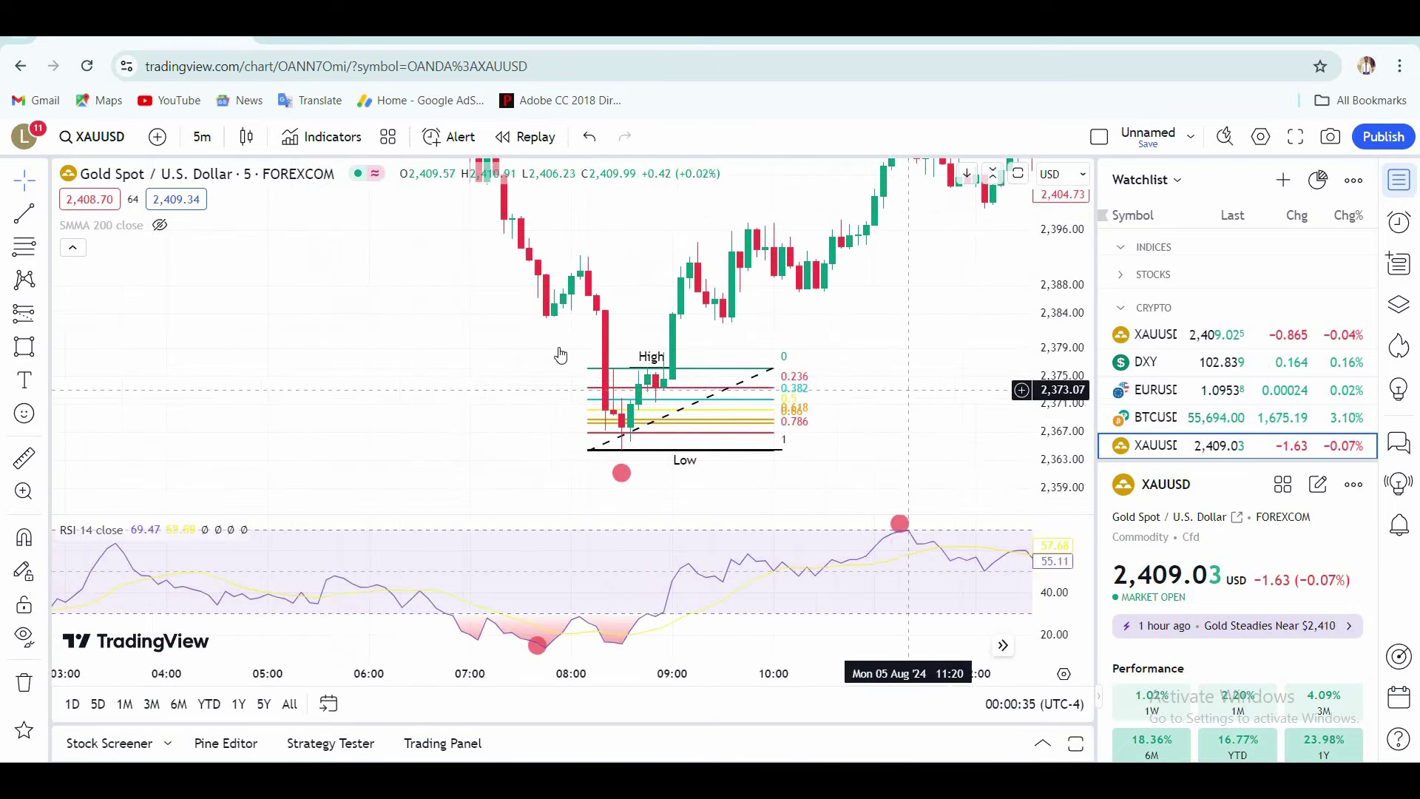
{"action": "left_click_drag", "start_coordinate": [874, 373], "coordinate": [793, 356]}
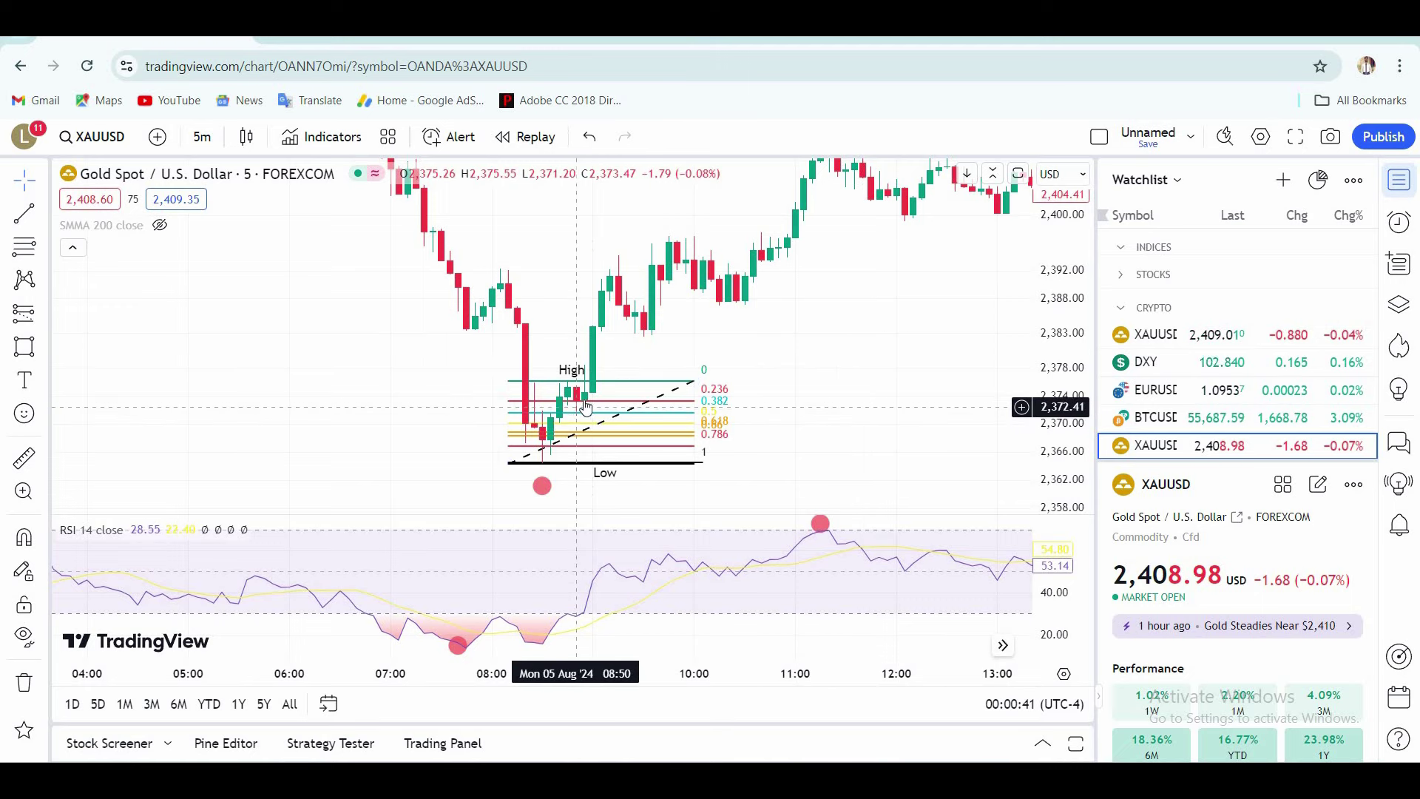
Place a long position at 2,374.53 from 08:50 to 09:40 with the stop at 2,370.16
{"action": "left_click_drag", "start_coordinate": [785, 381], "coordinate": [692, 395]}
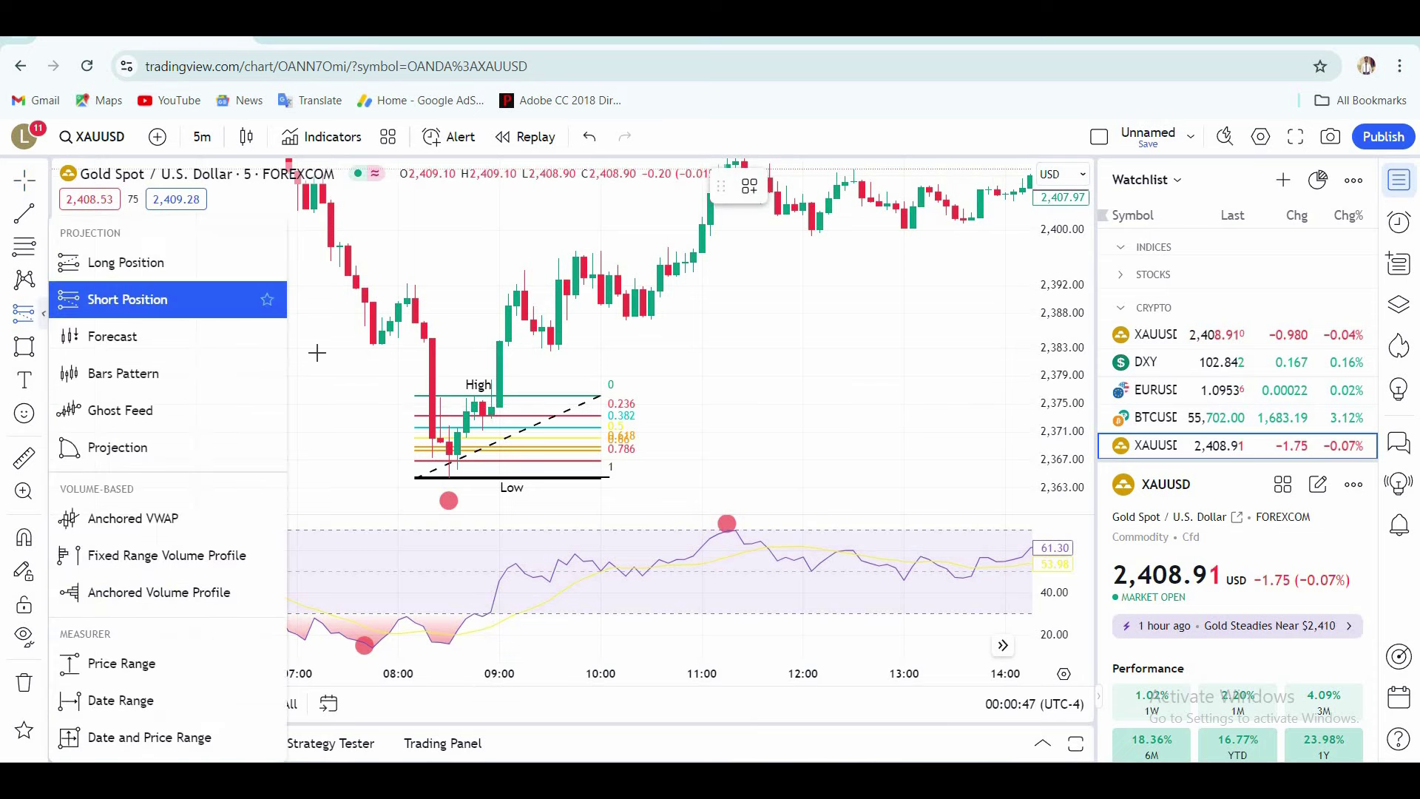
{"action": "left_click", "coordinate": [42, 313]}
{"action": "left_click", "coordinate": [126, 263]}
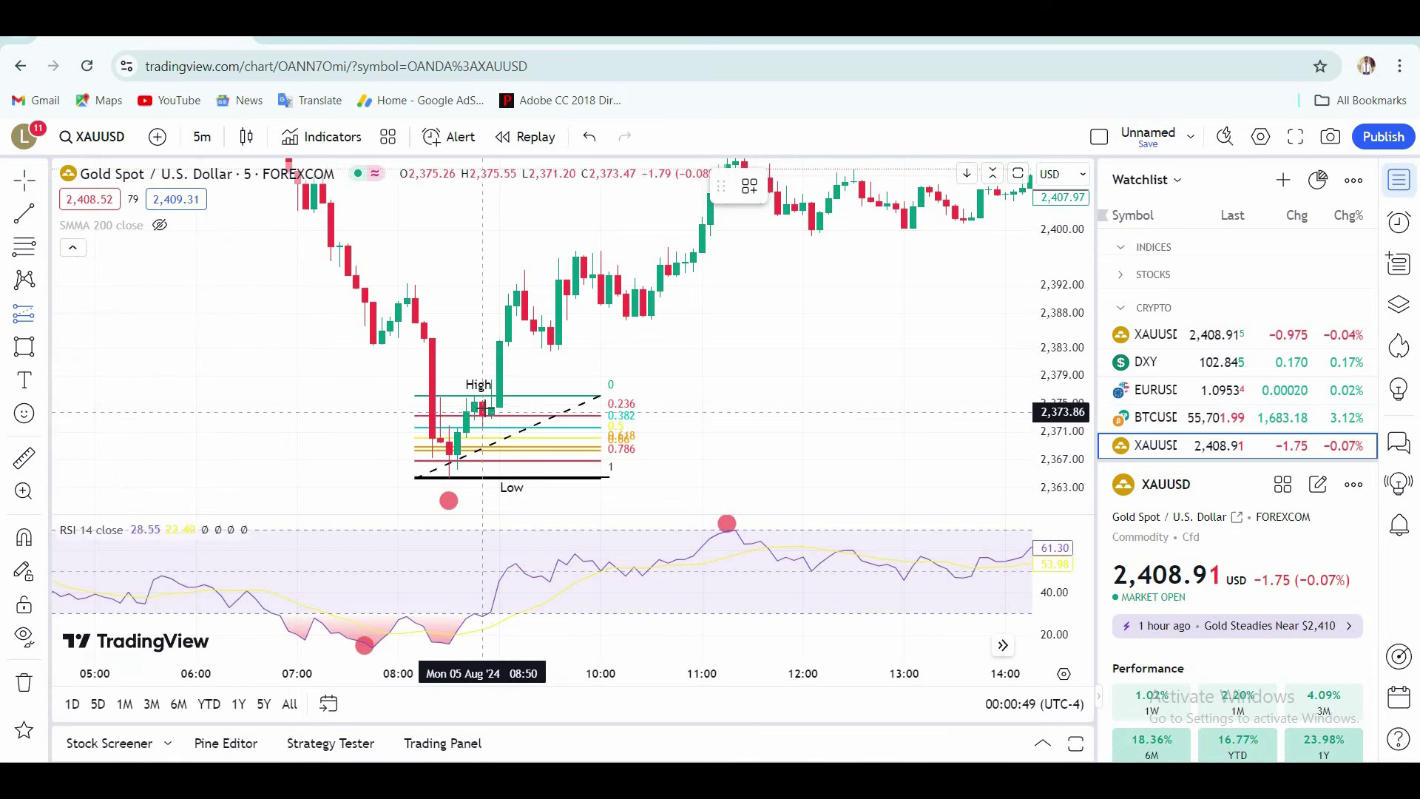
{"action": "left_click", "coordinate": [483, 406]}
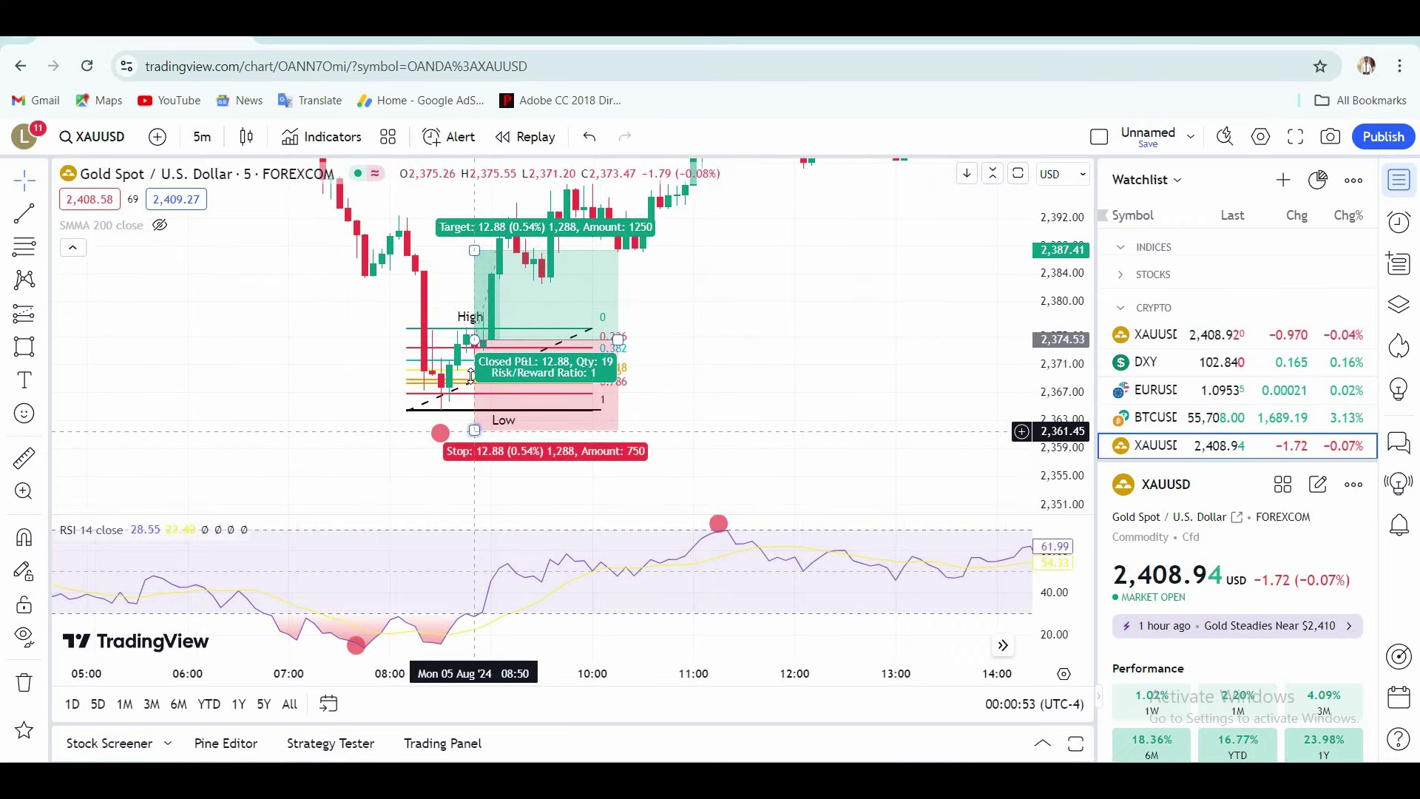
{"action": "left_click", "coordinate": [472, 379]}
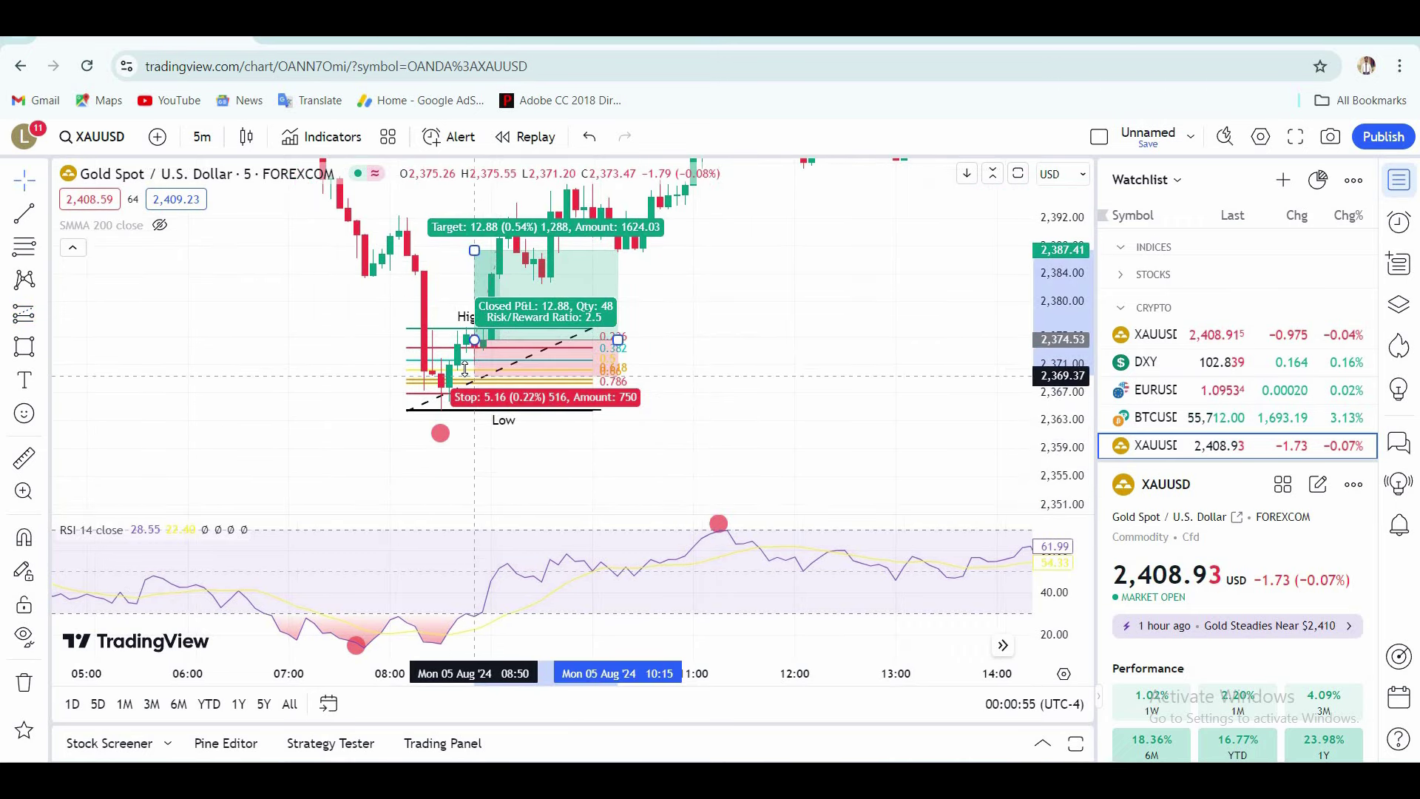
{"action": "mouse_move", "coordinate": [464, 376]}
{"action": "left_mouse_down"}
{"action": "mouse_move", "coordinate": [467, 388]}
{"action": "mouse_move", "coordinate": [467, 373]}
{"action": "left_mouse_up"}
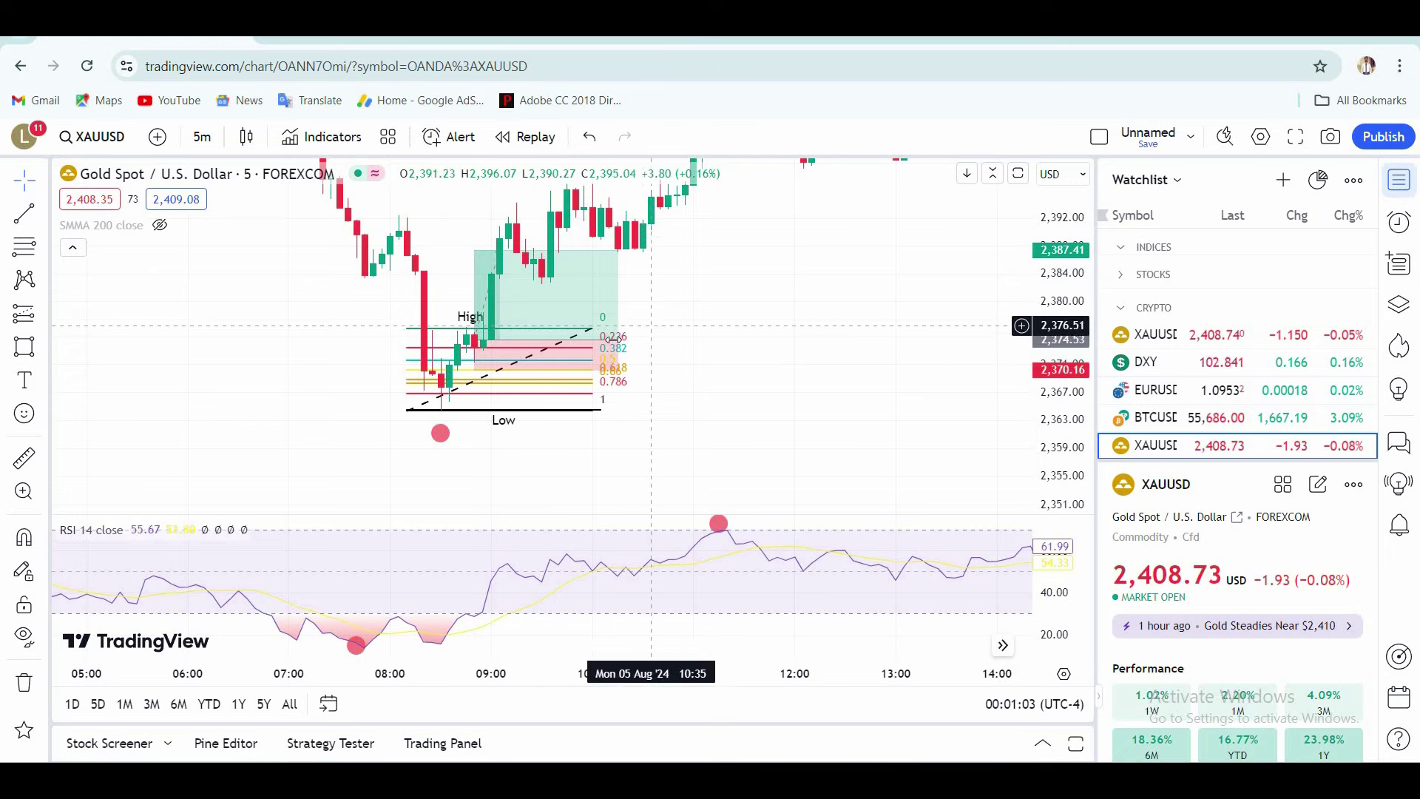
{"action": "left_click_drag", "start_coordinate": [624, 338], "coordinate": [558, 339]}
Raise the long position's target to 2,412.17, near the marked price high around 11:20
{"action": "left_click_drag", "start_coordinate": [694, 304], "coordinate": [741, 432]}
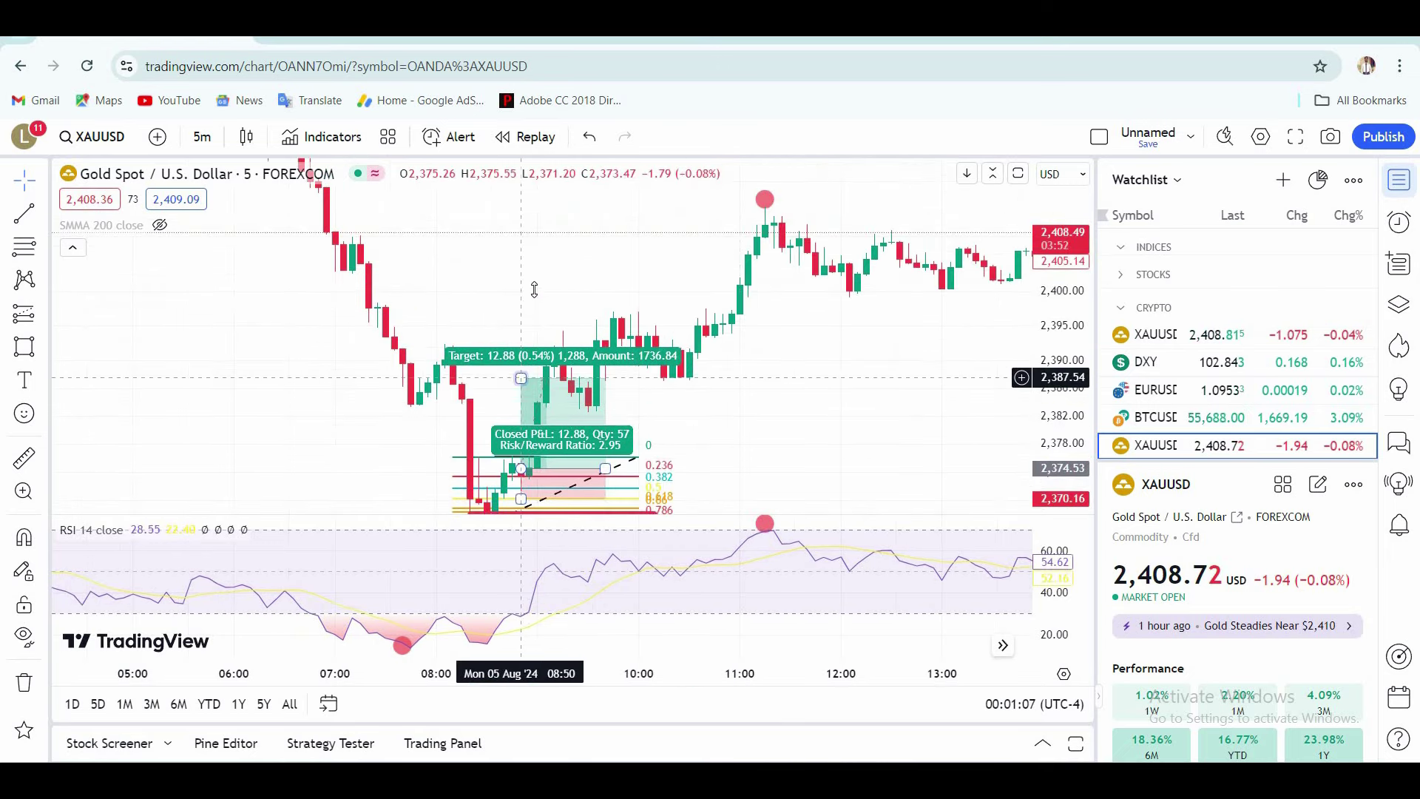
{"action": "left_click_drag", "start_coordinate": [541, 244], "coordinate": [552, 207]}
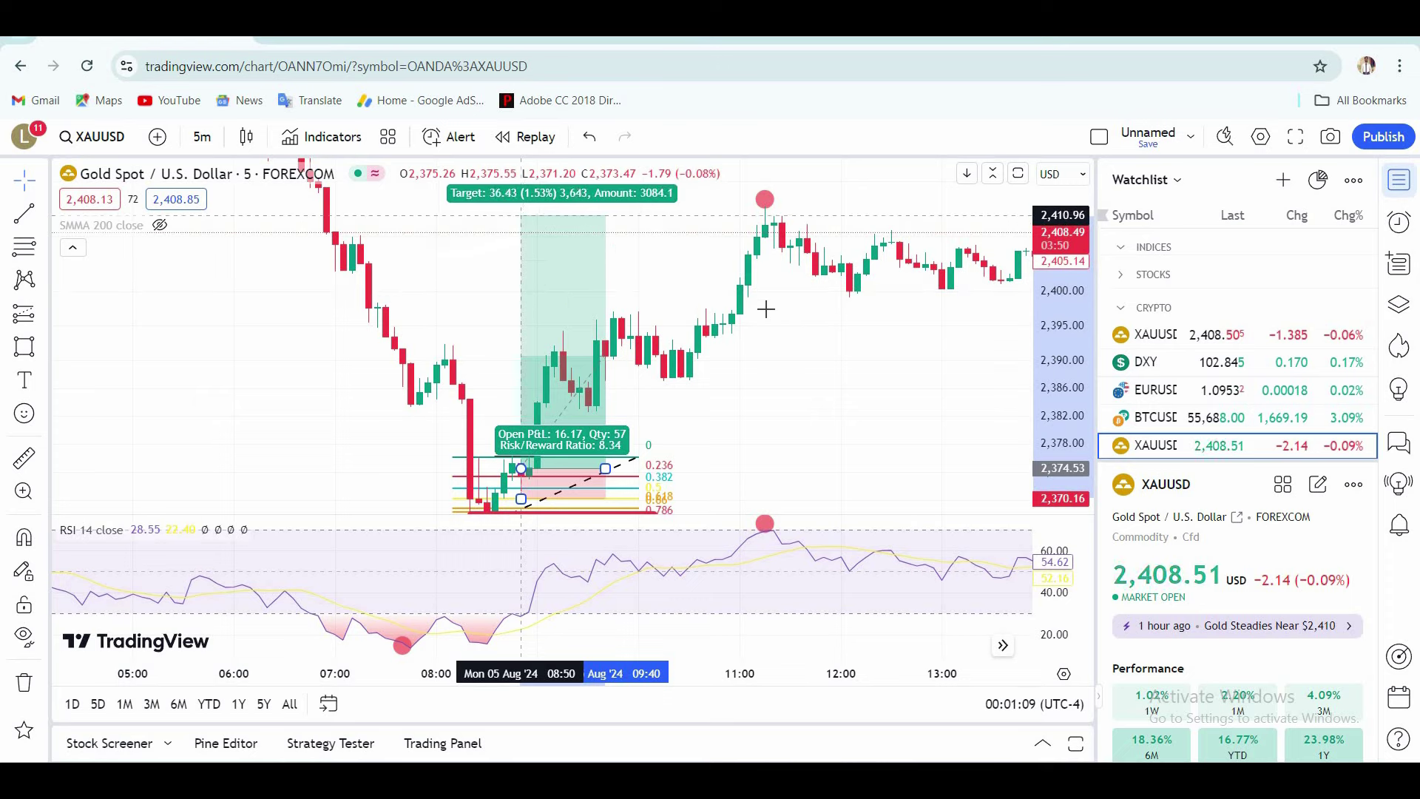
{"action": "left_click_drag", "start_coordinate": [805, 335], "coordinate": [816, 442]}
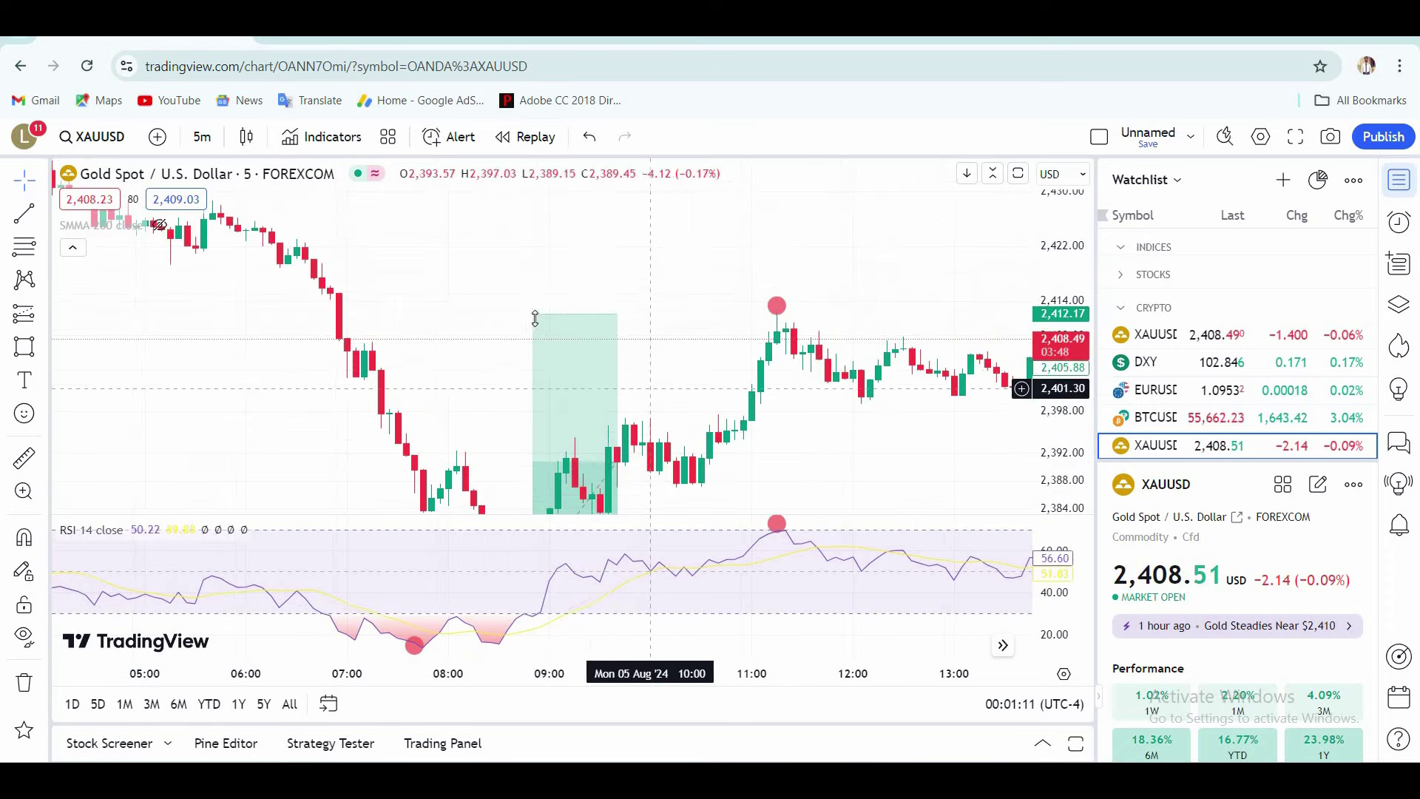
Examine the long position's entry against the Fibonacci levels and the RSI oversold areas below it
{"action": "left_click_drag", "start_coordinate": [920, 504], "coordinate": [848, 355]}
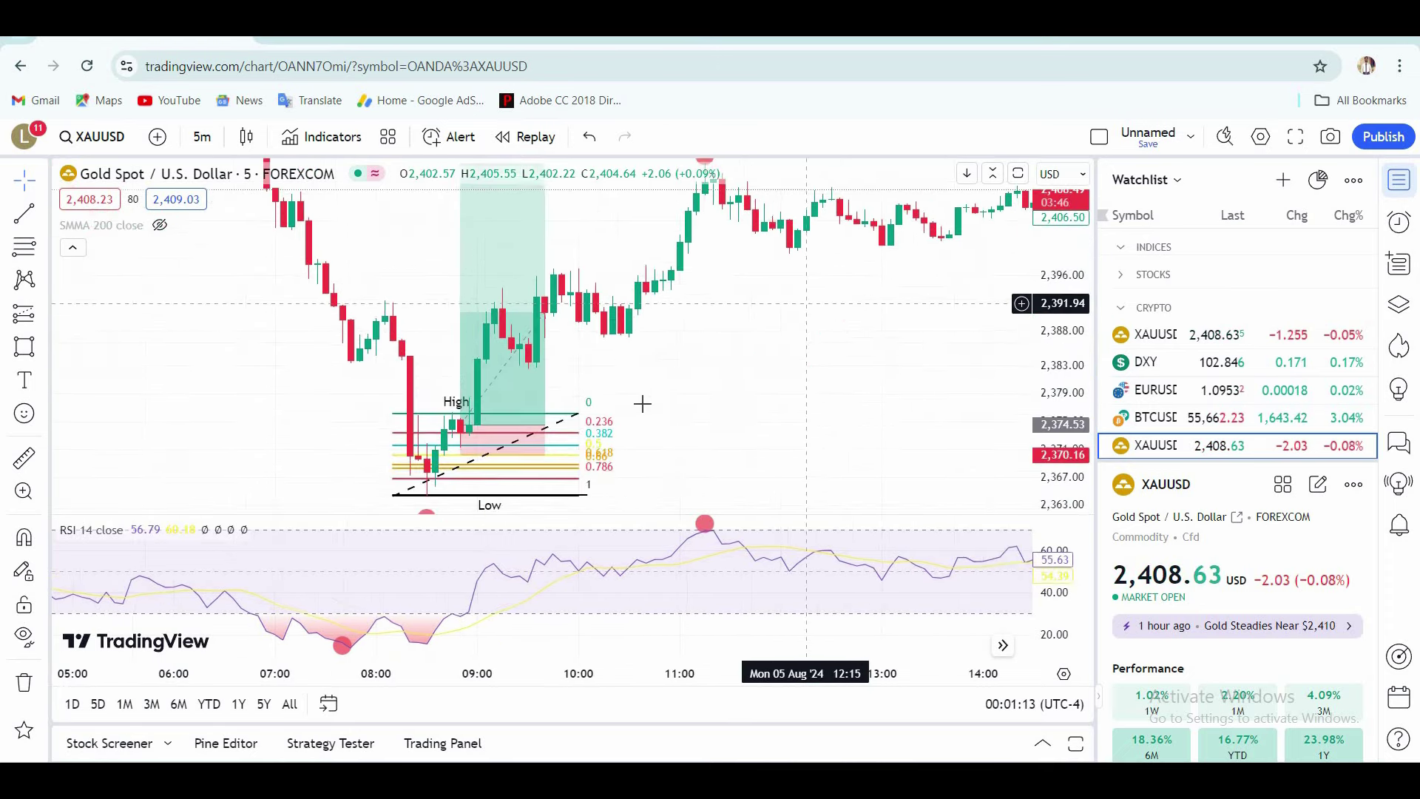
{"action": "left_click_drag", "start_coordinate": [707, 381], "coordinate": [965, 310]}
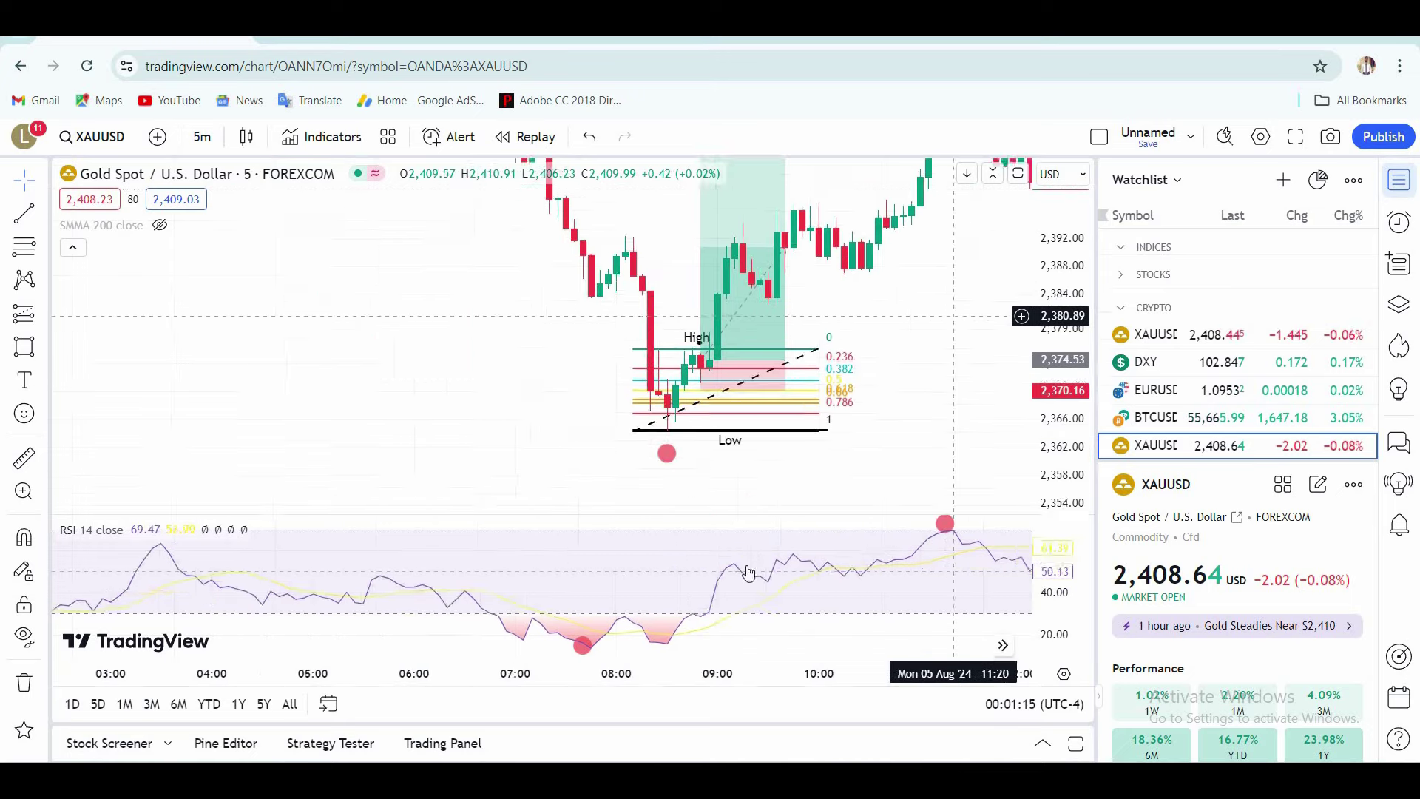
{"action": "mouse_move", "coordinate": [605, 647]}
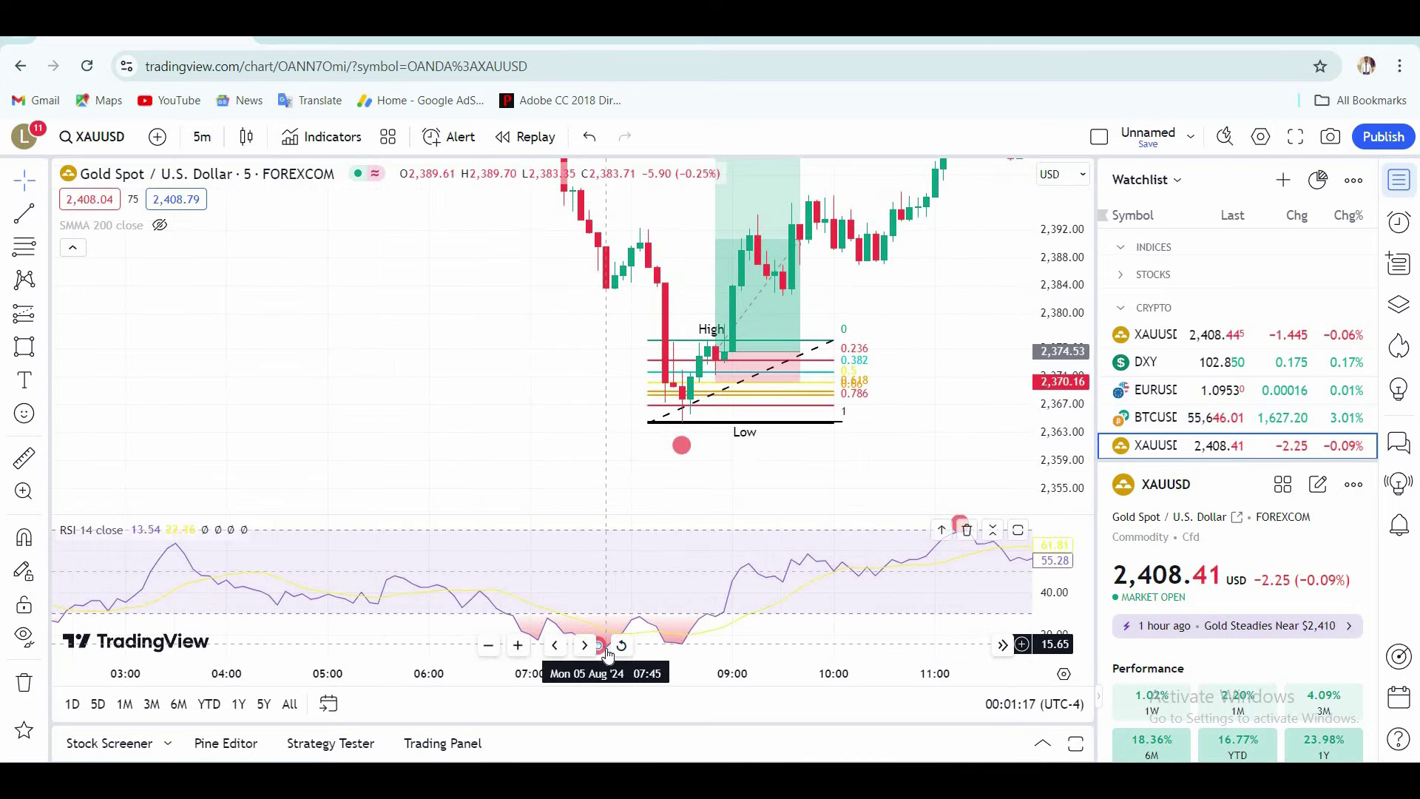
{"action": "scroll", "coordinate": [599, 645], "scroll_direction": "down", "scroll_amount": 5}
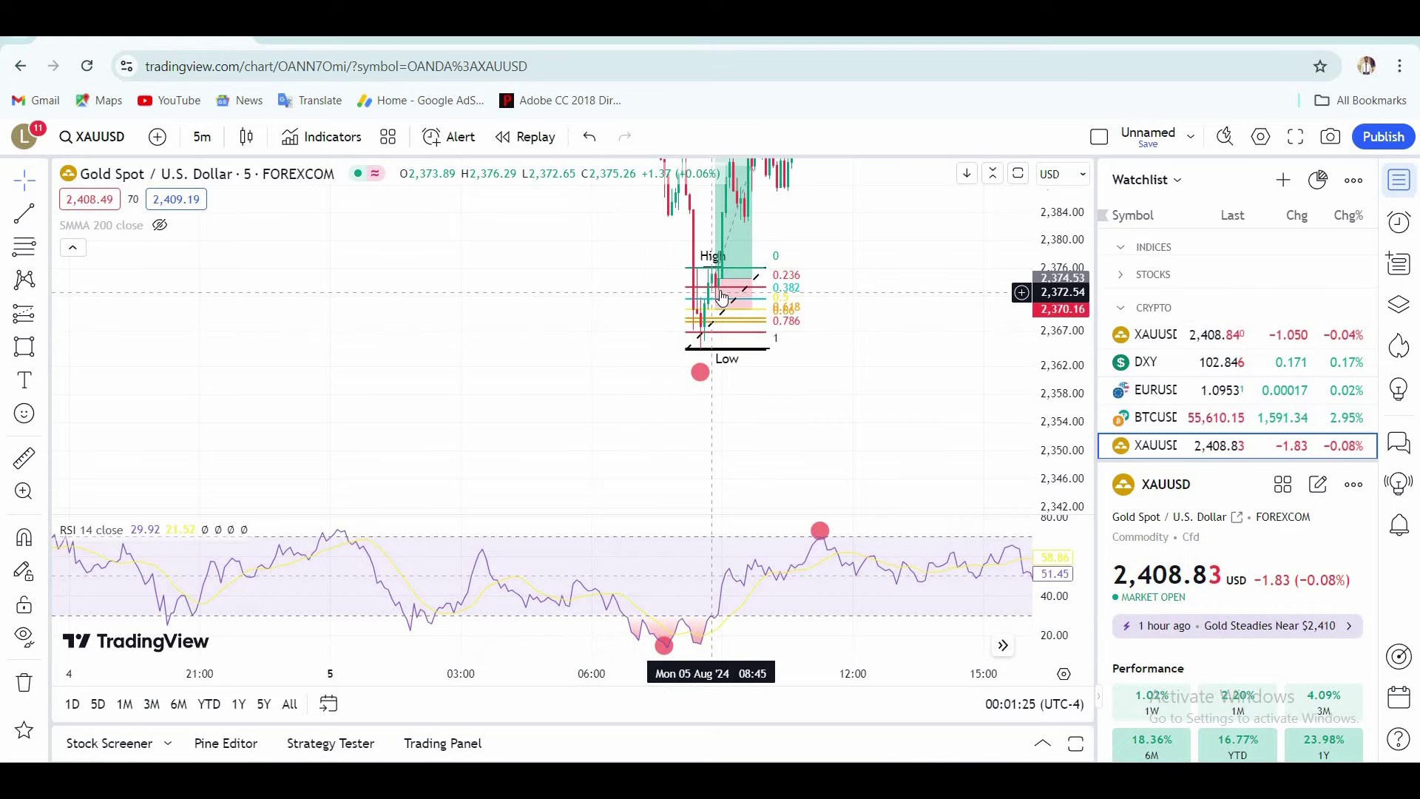
{"action": "left_click_drag", "start_coordinate": [888, 307], "coordinate": [898, 391]}
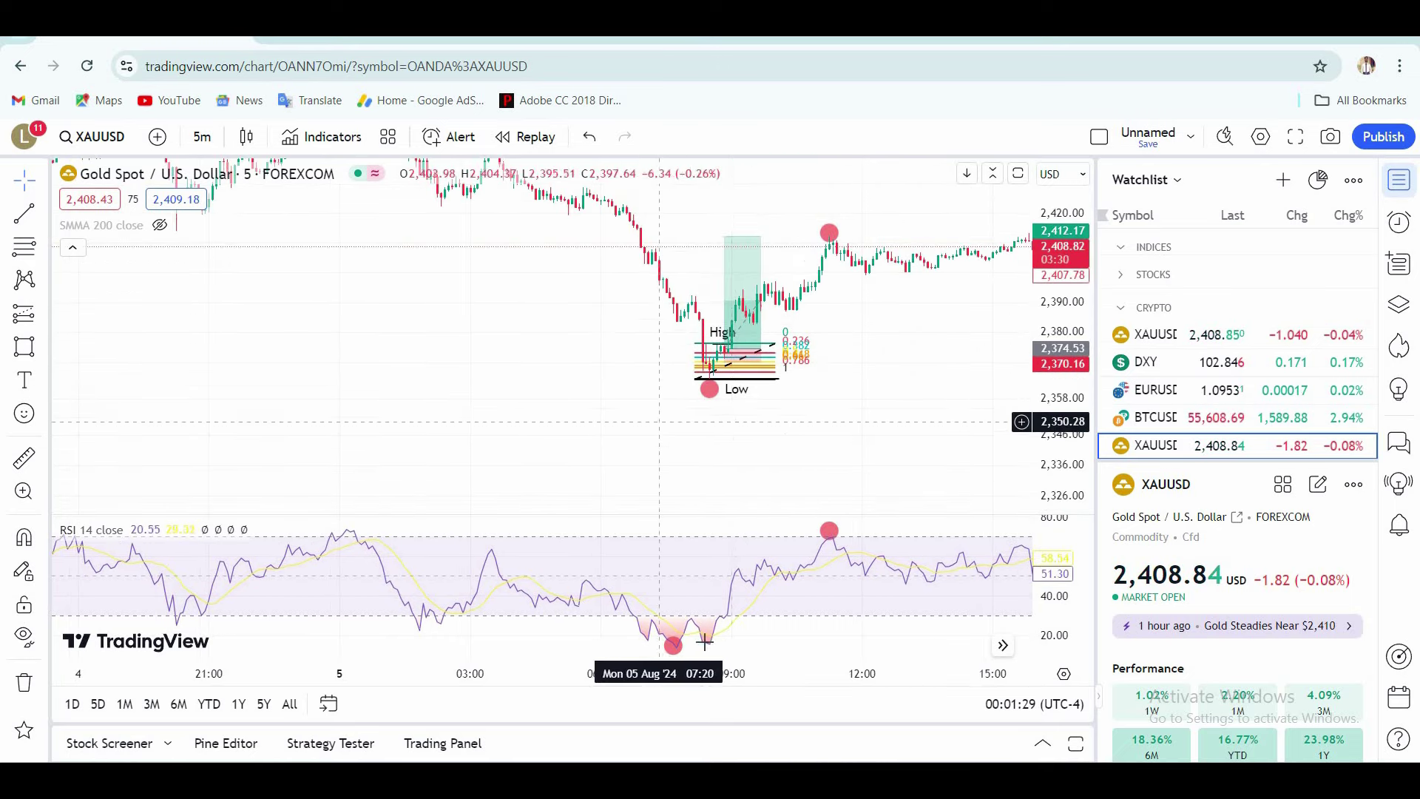
{"action": "left_click_drag", "start_coordinate": [664, 420], "coordinate": [730, 386]}
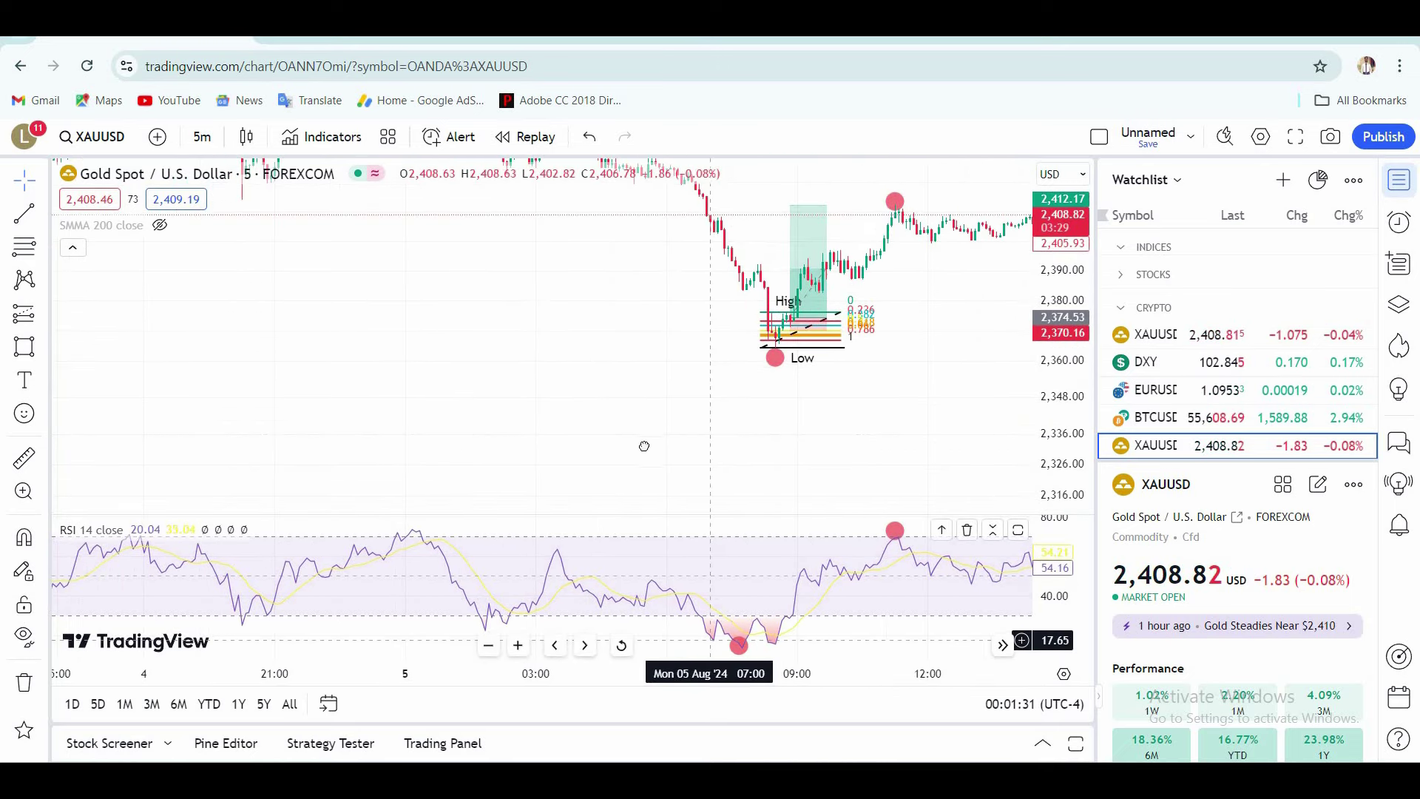
{"action": "left_click_drag", "start_coordinate": [663, 350], "coordinate": [644, 443]}
{"action": "left_click_drag", "start_coordinate": [1048, 406], "coordinate": [1048, 192]}
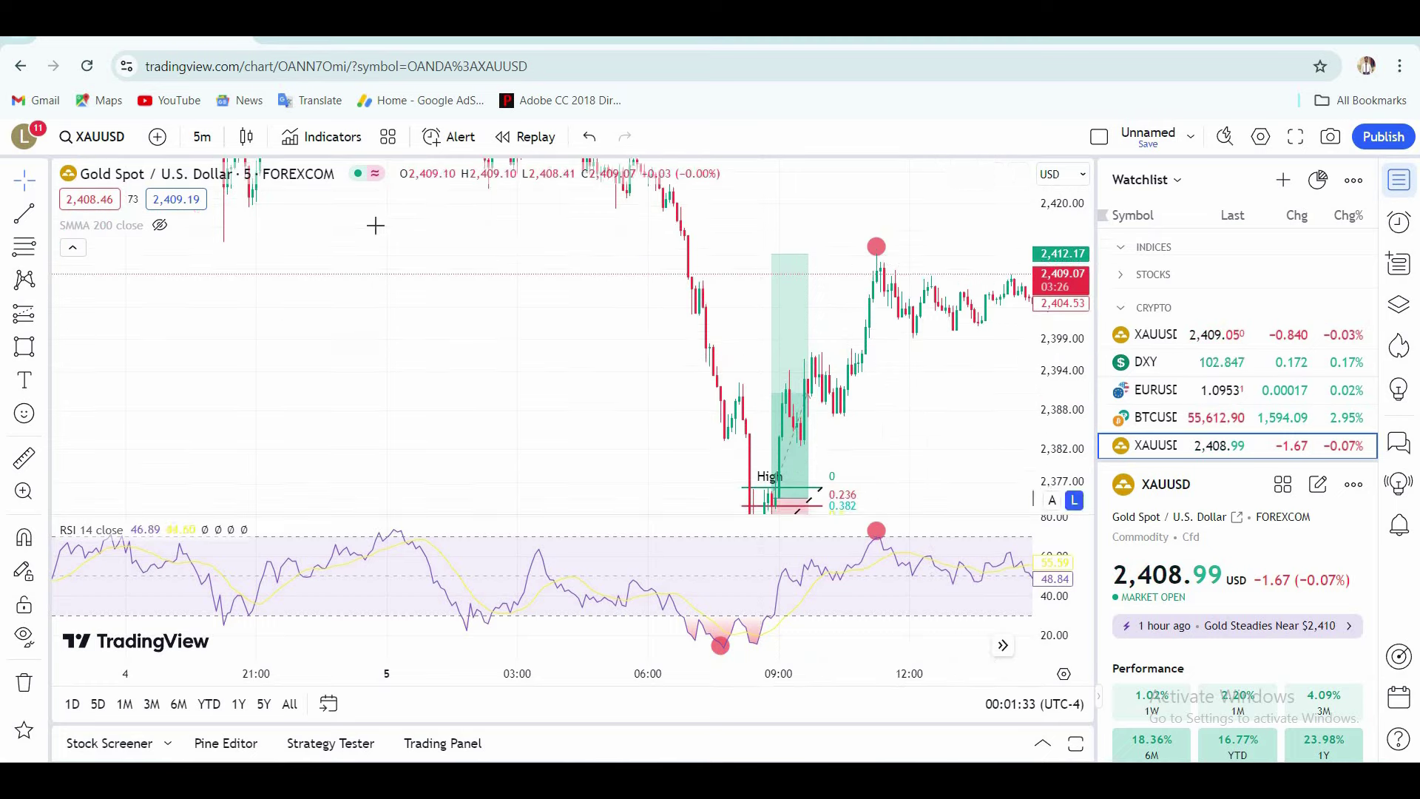
Draw a Fibonacci retracement on the first pullback of the decline, from about 2,402.4 at 06:50 up to 2,408.09 at 08:00
{"action": "scroll", "coordinate": [691, 281], "scroll_direction": "up", "scroll_amount": 5}
{"action": "left_click_drag", "start_coordinate": [379, 231], "coordinate": [648, 254]}
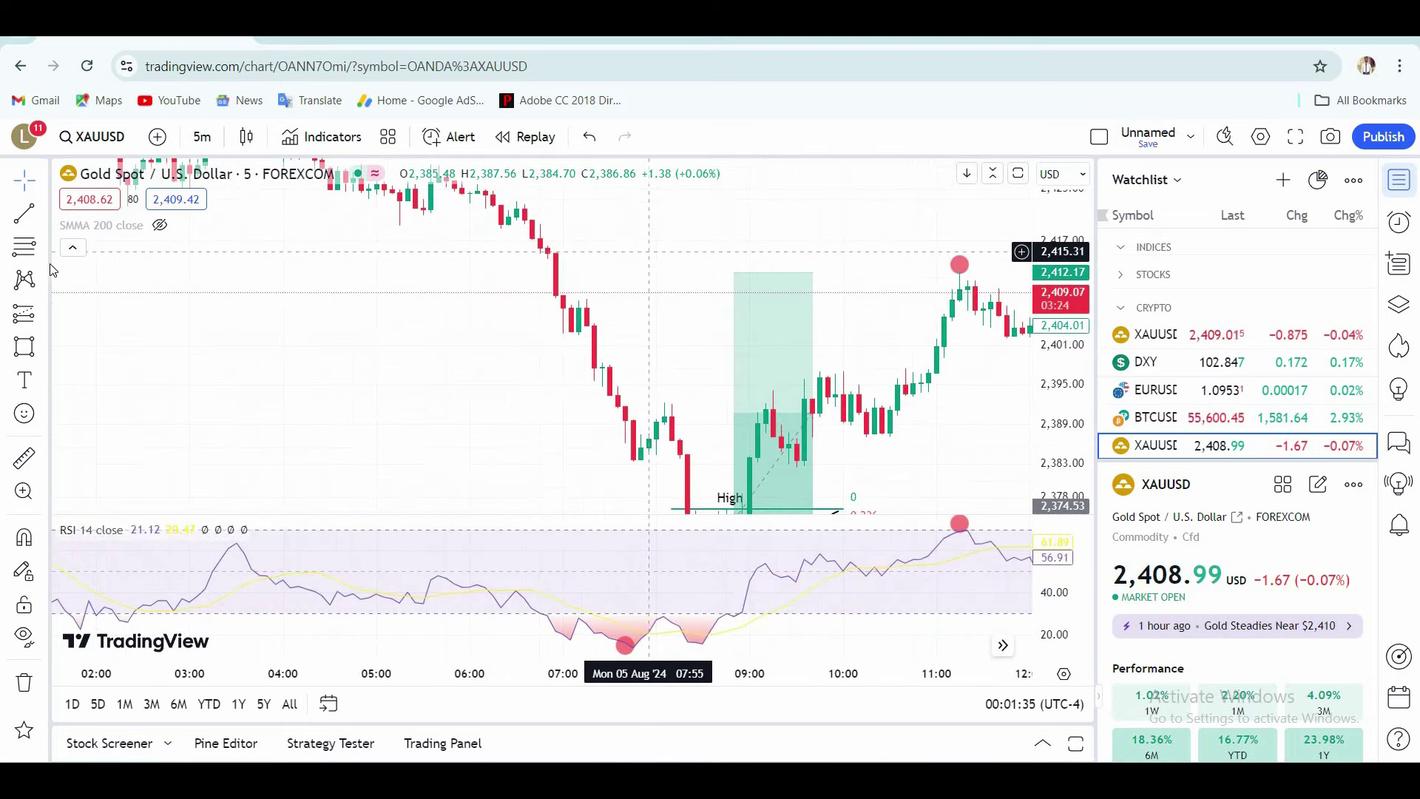
{"action": "left_click", "coordinate": [24, 247]}
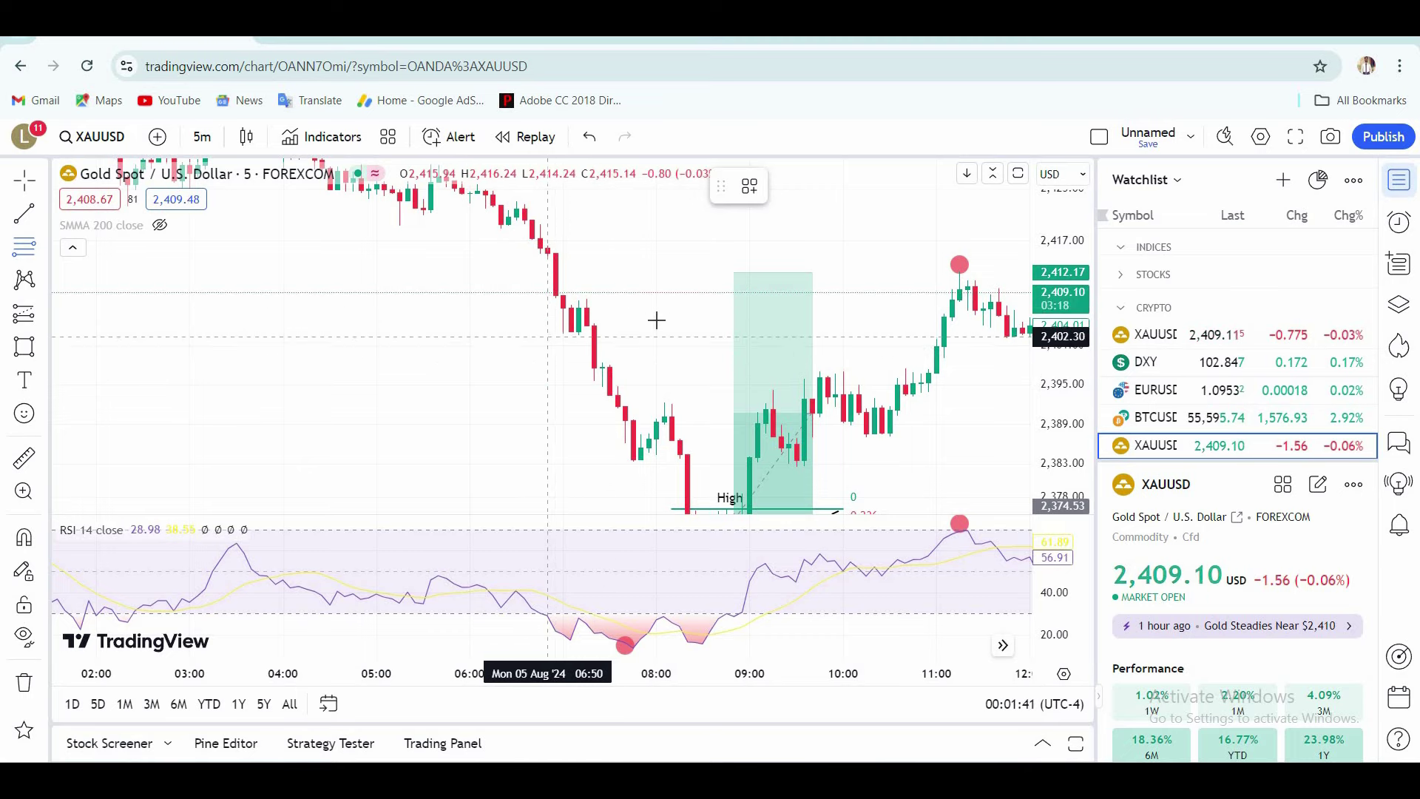
{"action": "left_click", "coordinate": [547, 335]}
{"action": "left_click", "coordinate": [656, 299]}
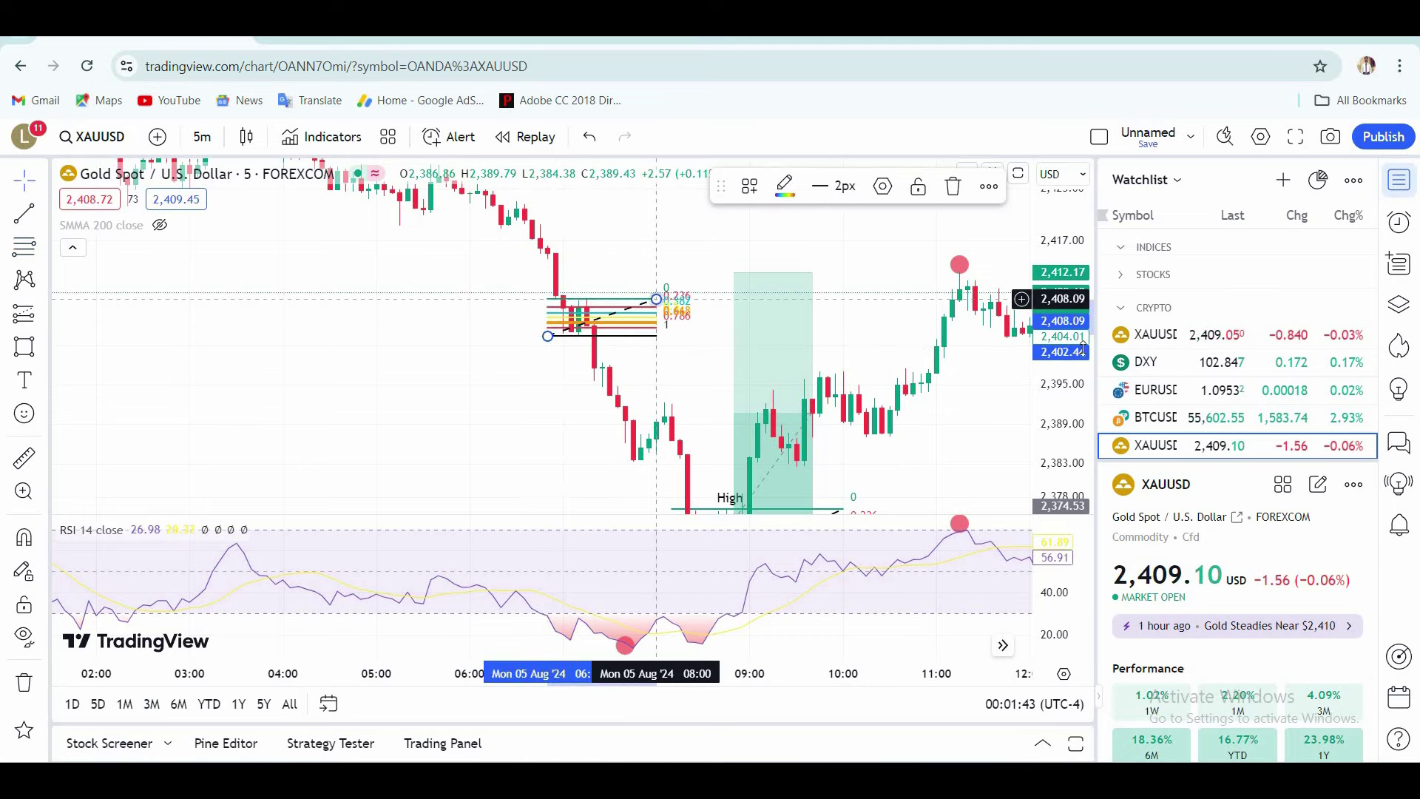
{"action": "left_click", "coordinate": [508, 380]}
{"action": "left_click_drag", "start_coordinate": [1054, 337], "coordinate": [1053, 230]}
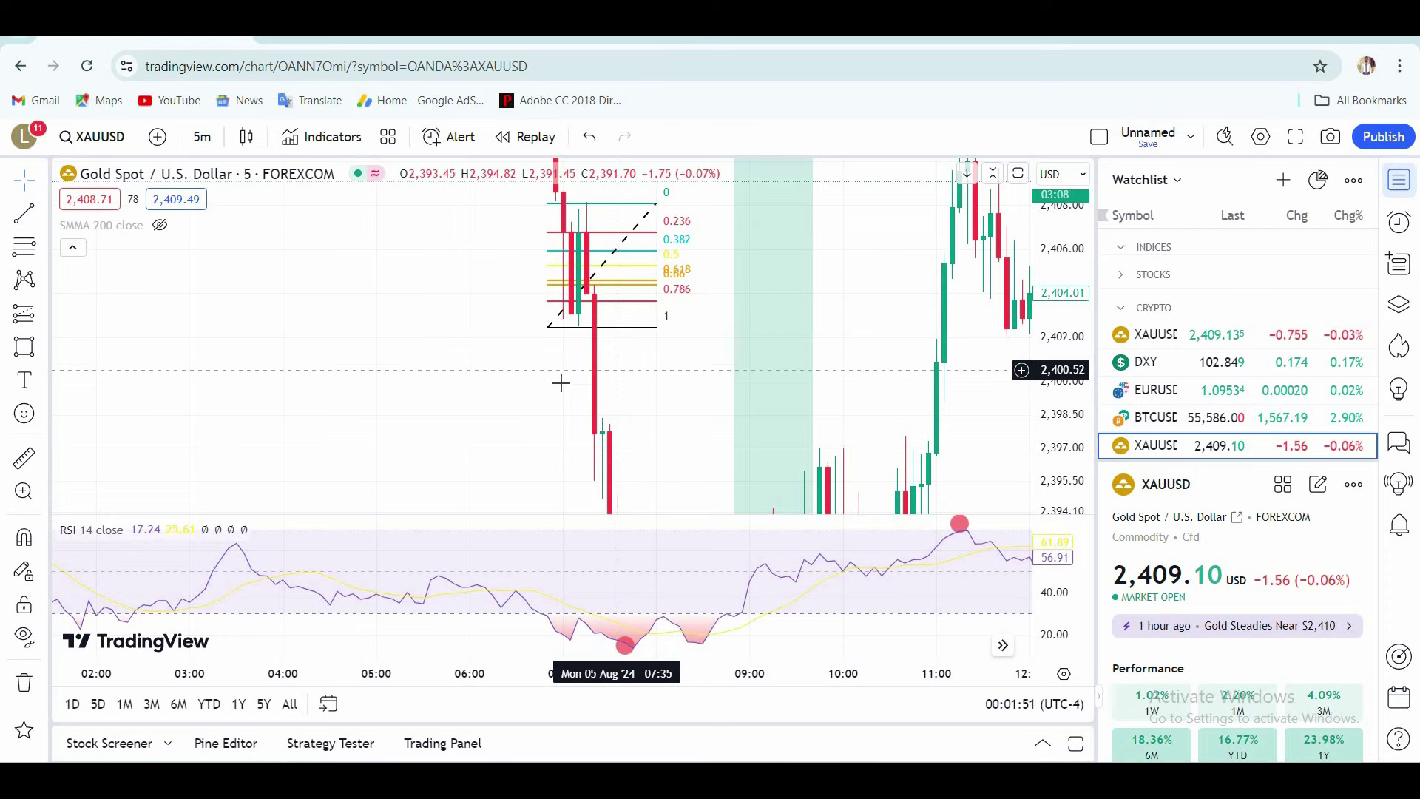
{"action": "scroll", "coordinate": [560, 383], "scroll_direction": "up", "scroll_amount": 4}
{"action": "left_click_drag", "start_coordinate": [551, 391], "coordinate": [596, 472]}
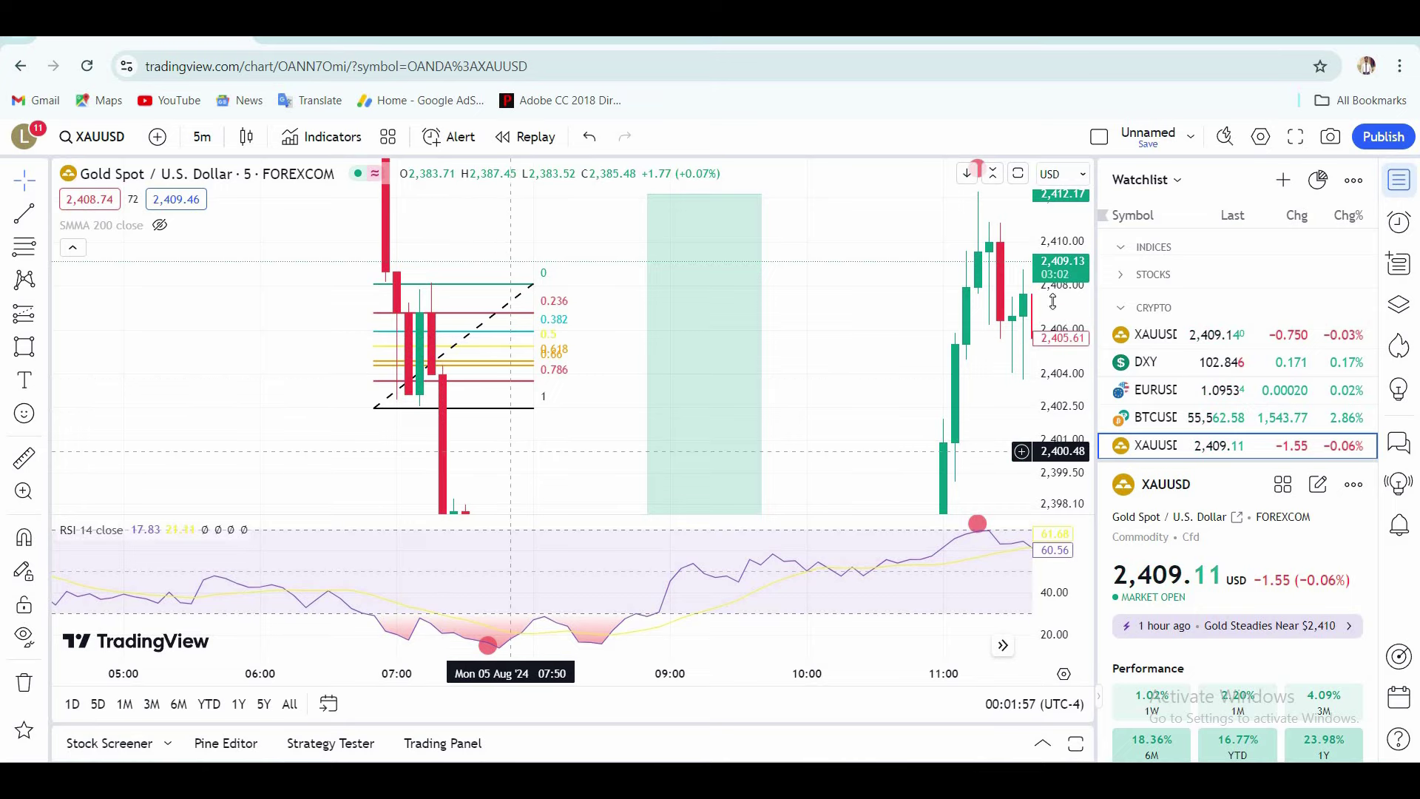
Draw a Fibonacci retracement on the next pullback of the decline, from 2,383.19 up to 2,392.45 at 09:15
{"action": "left_click_drag", "start_coordinate": [514, 451], "coordinate": [515, 270]}
{"action": "left_click_drag", "start_coordinate": [1034, 278], "coordinate": [1033, 470]}
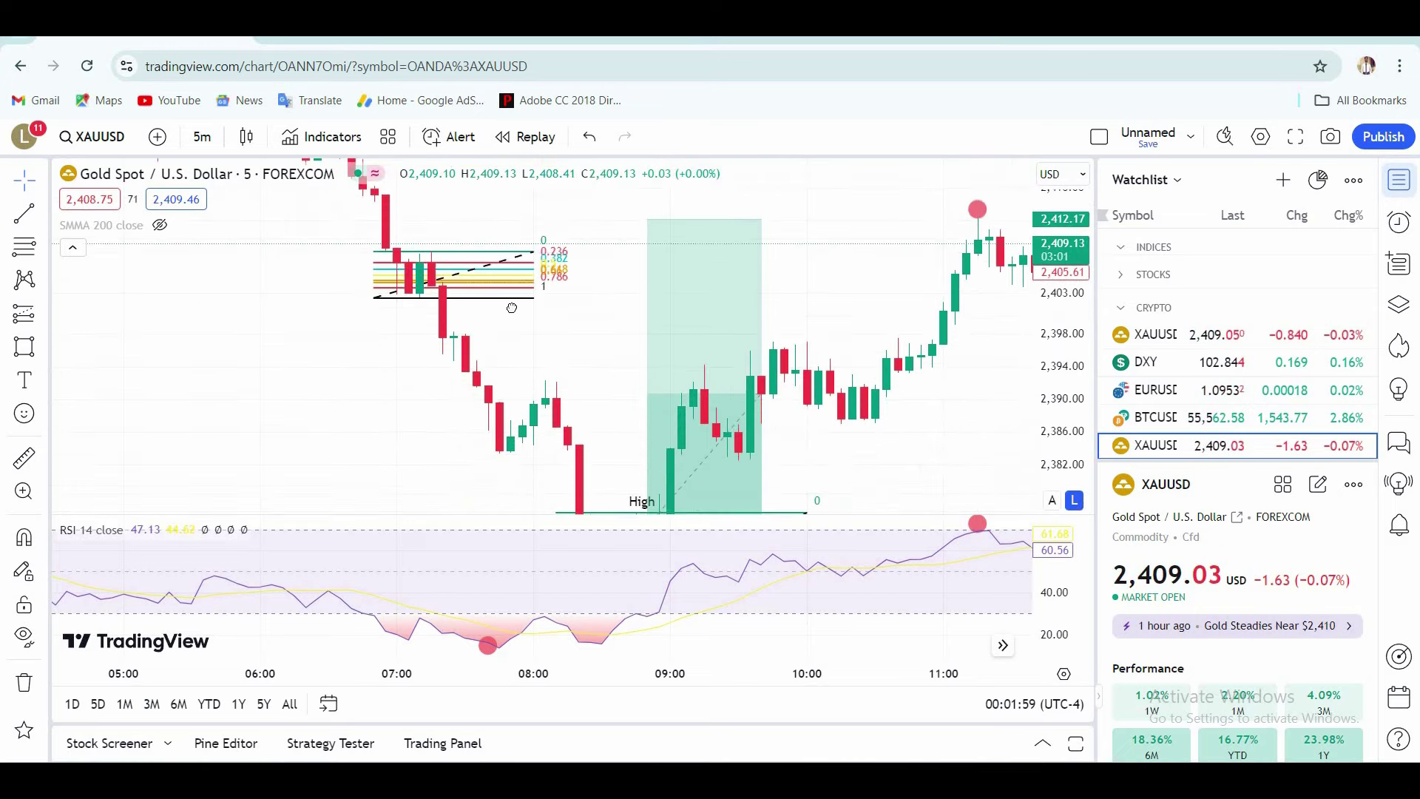
{"action": "left_click_drag", "start_coordinate": [311, 363], "coordinate": [492, 304]}
{"action": "scroll", "coordinate": [492, 305], "scroll_direction": "down", "scroll_amount": 8}
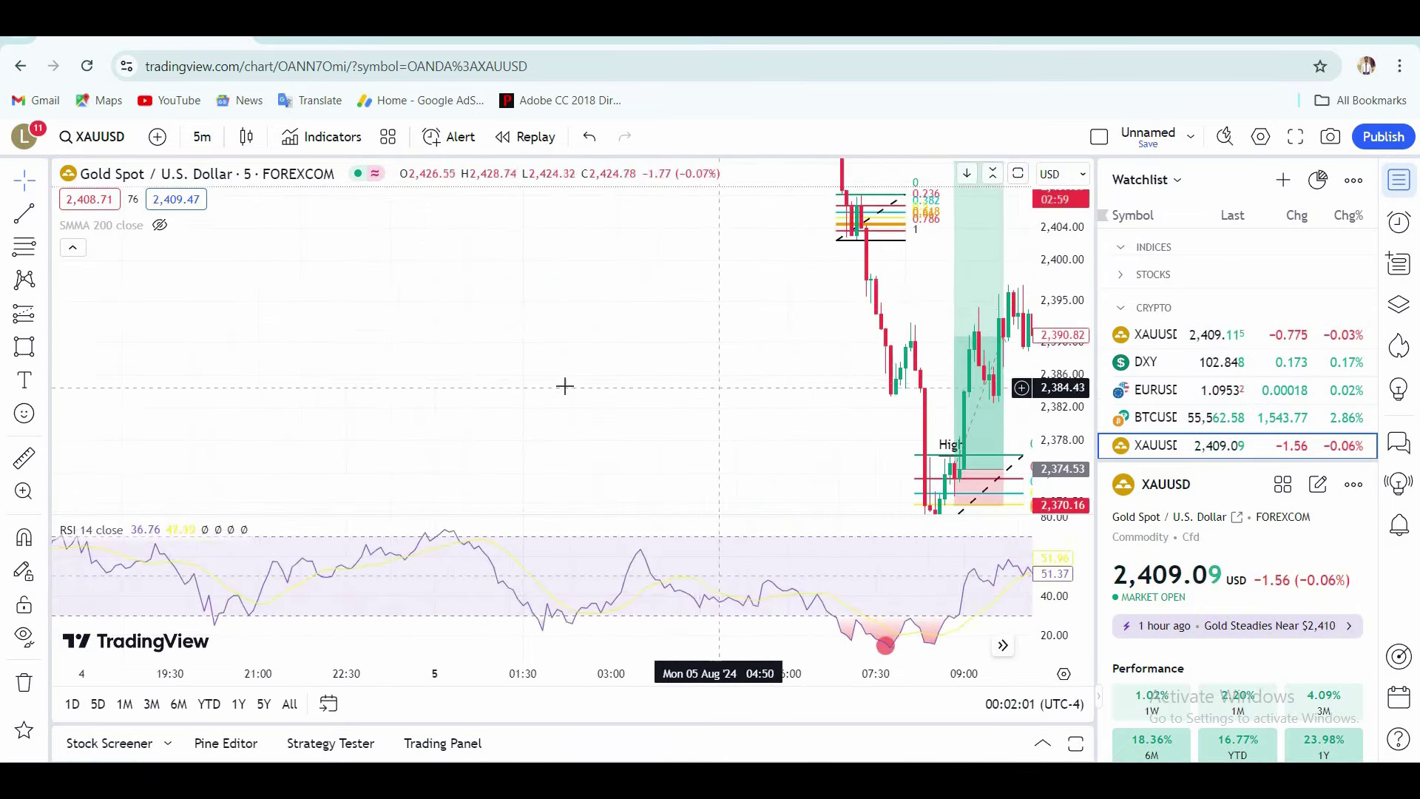
{"action": "left_click_drag", "start_coordinate": [721, 387], "coordinate": [509, 372]}
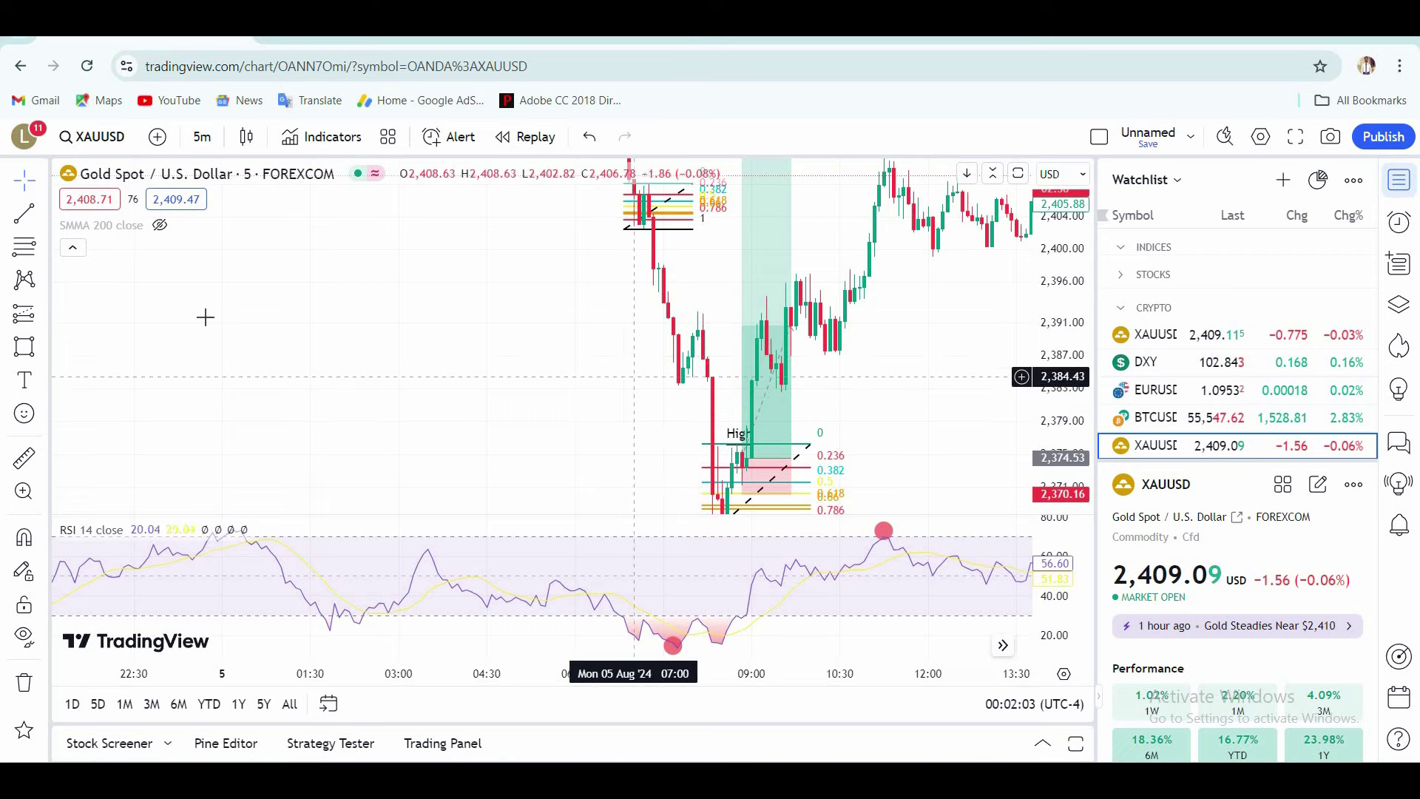
{"action": "left_click", "coordinate": [659, 387]}
{"action": "left_click", "coordinate": [767, 311]}
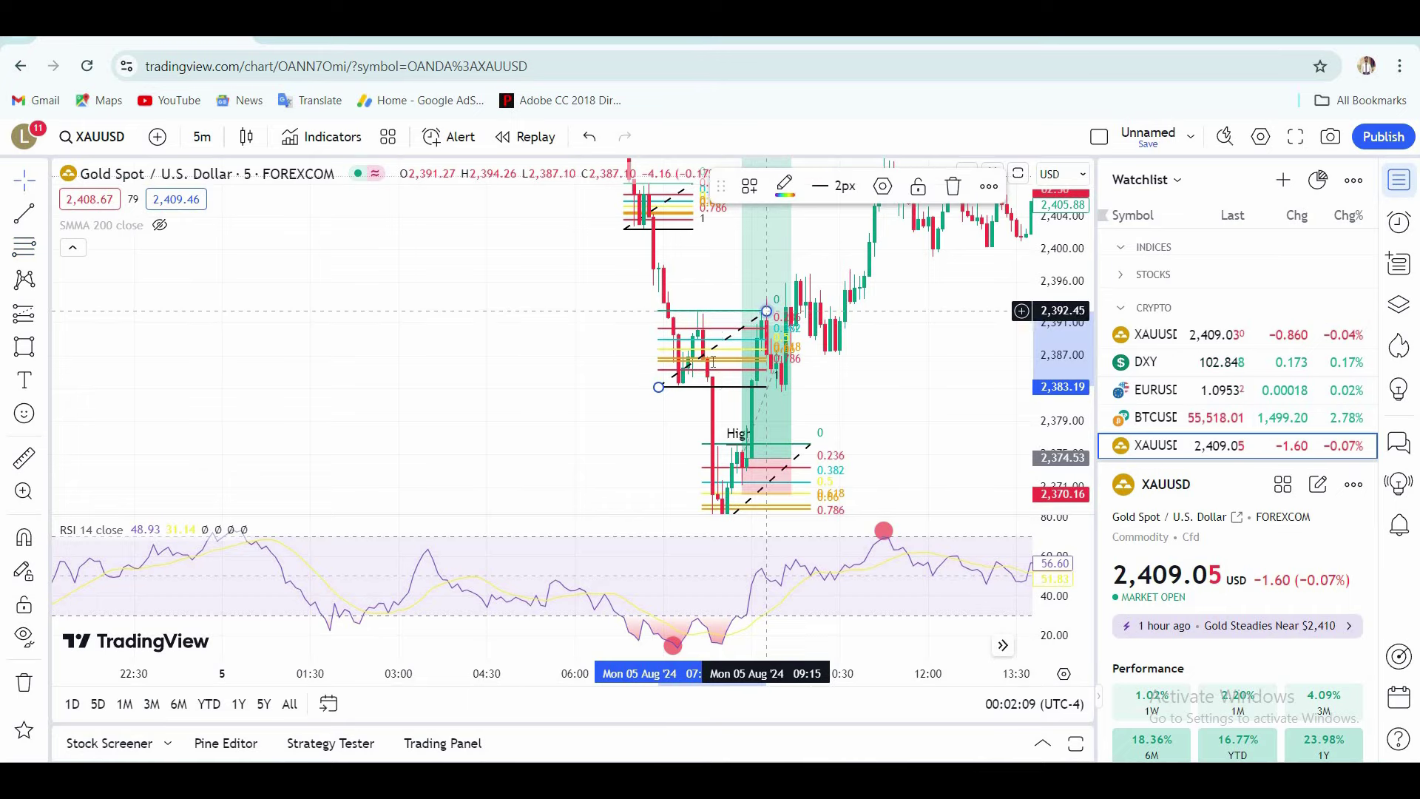
Compare the pullback retracements with the High and Low retracement, the long position and the RSI marks
{"action": "left_click_drag", "start_coordinate": [658, 447], "coordinate": [539, 370]}
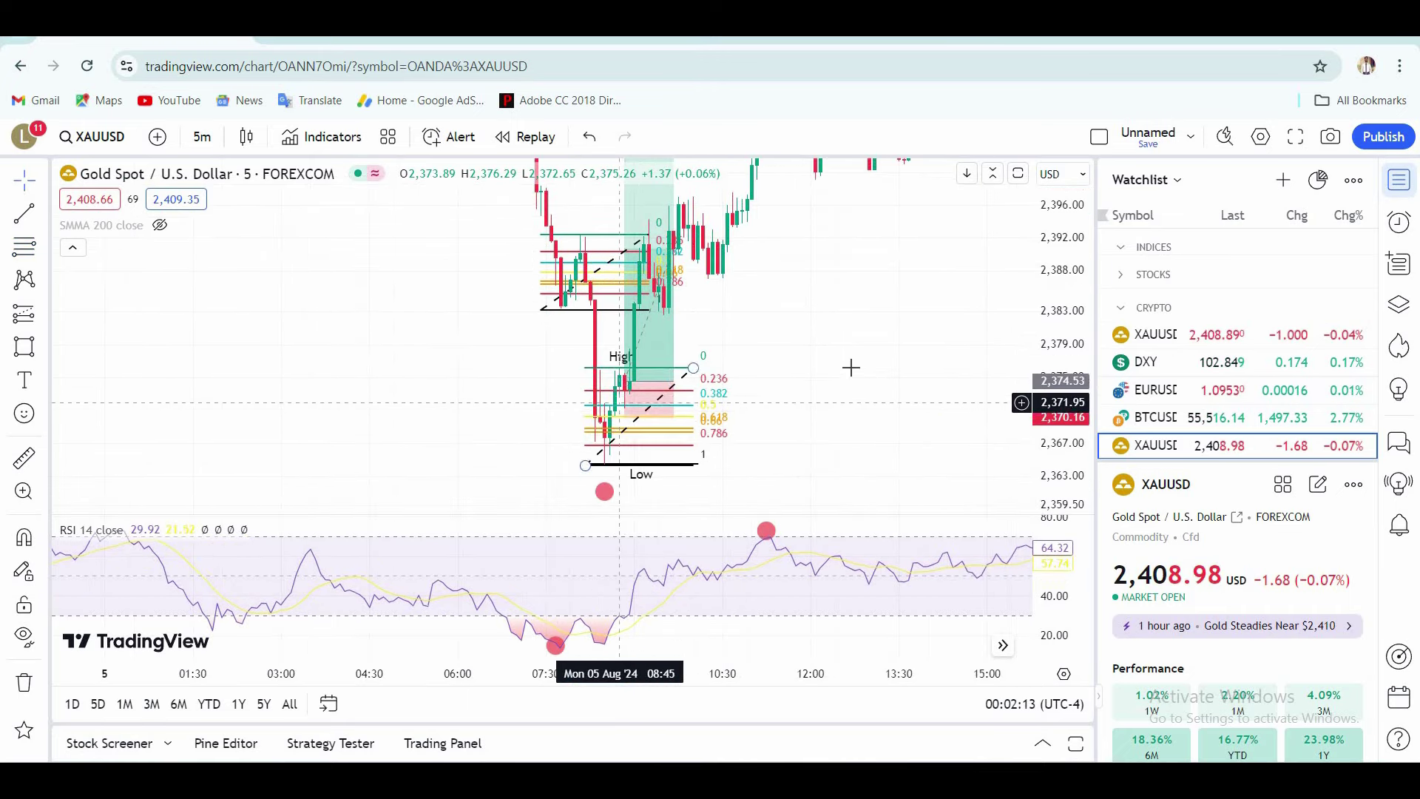
{"action": "left_click_drag", "start_coordinate": [835, 305], "coordinate": [846, 370]}
{"action": "left_click_drag", "start_coordinate": [1061, 318], "coordinate": [1060, 380]}
{"action": "left_click_drag", "start_coordinate": [861, 367], "coordinate": [745, 380]}
{"action": "scroll", "coordinate": [795, 368], "scroll_direction": "up", "scroll_amount": 3}
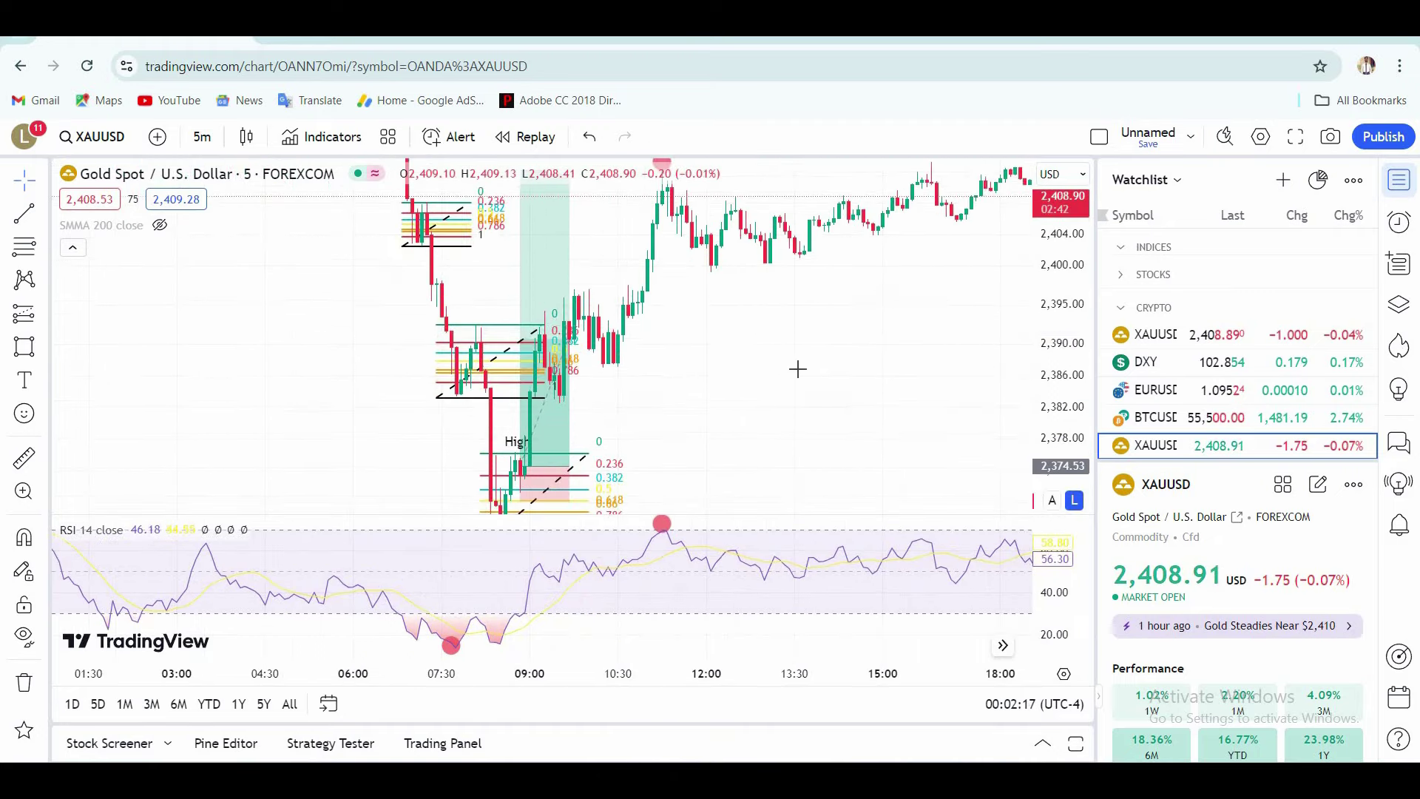
Draw a Fibonacci retracement on the decline after the 11:15 high, from 2,412.28 down to about 2,403.81 at 12:00
{"action": "scroll", "coordinate": [681, 446], "scroll_direction": "up", "scroll_amount": 3}
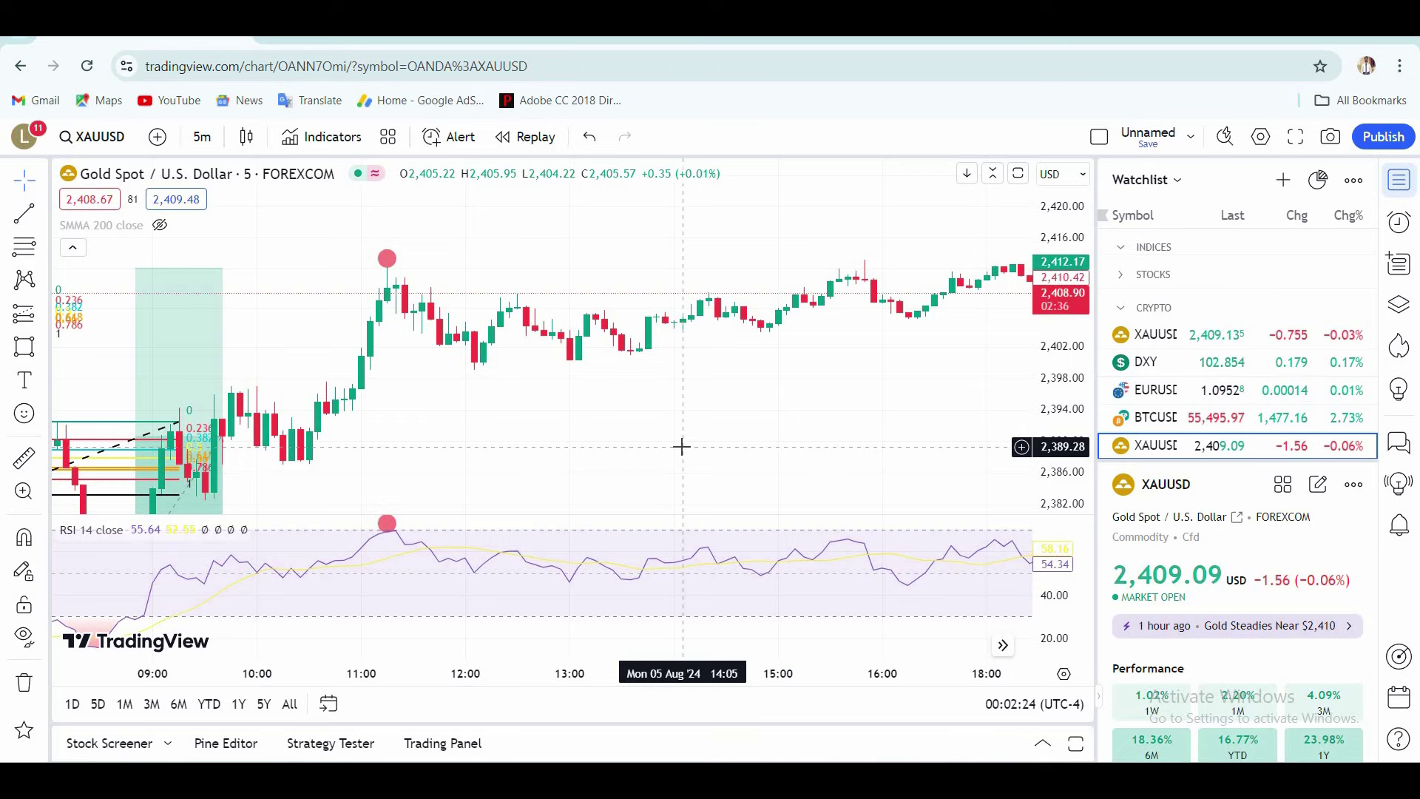
{"action": "scroll", "coordinate": [488, 548], "scroll_direction": "left", "scroll_amount": 5}
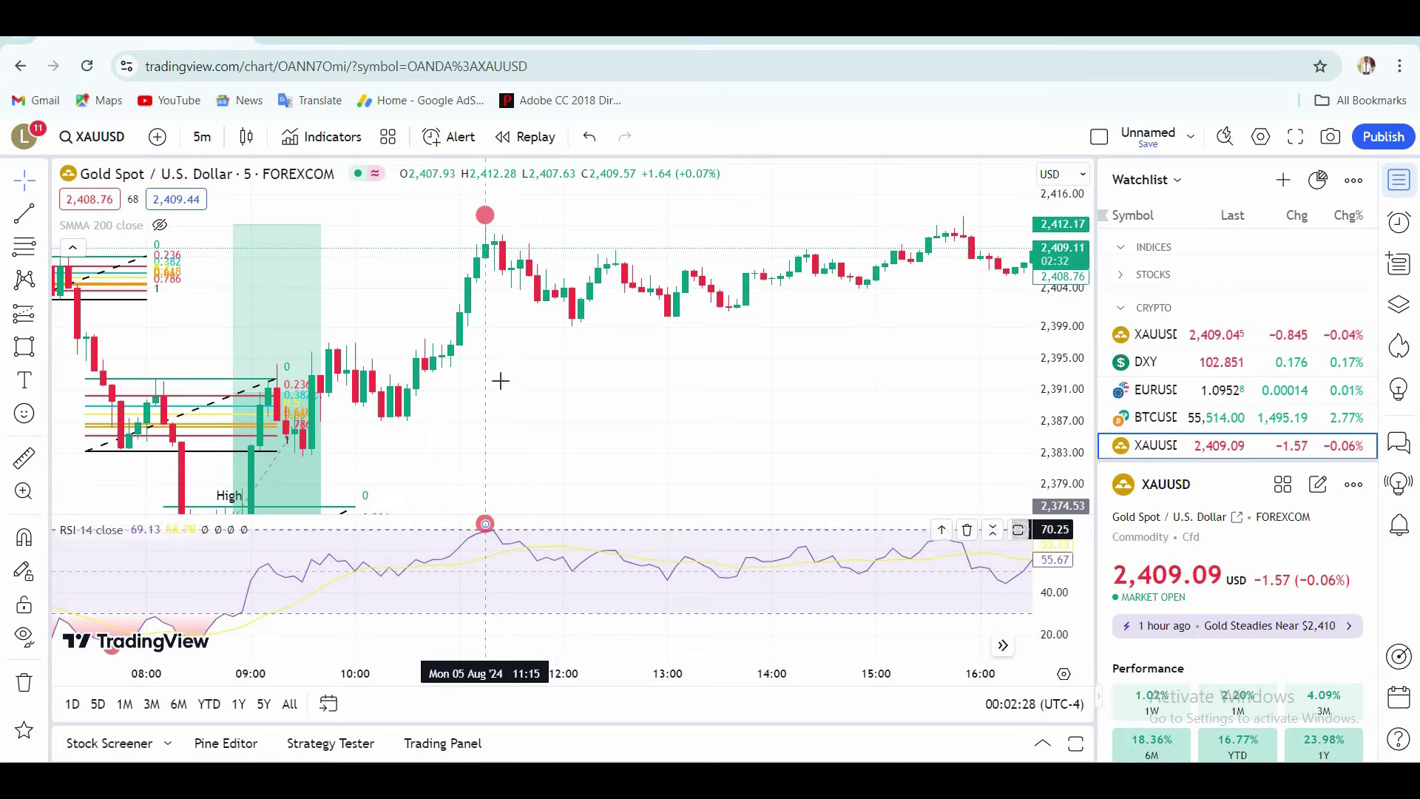
{"action": "left_click_drag", "start_coordinate": [500, 380], "coordinate": [492, 429]}
{"action": "left_click_drag", "start_coordinate": [1063, 325], "coordinate": [1063, 316]}
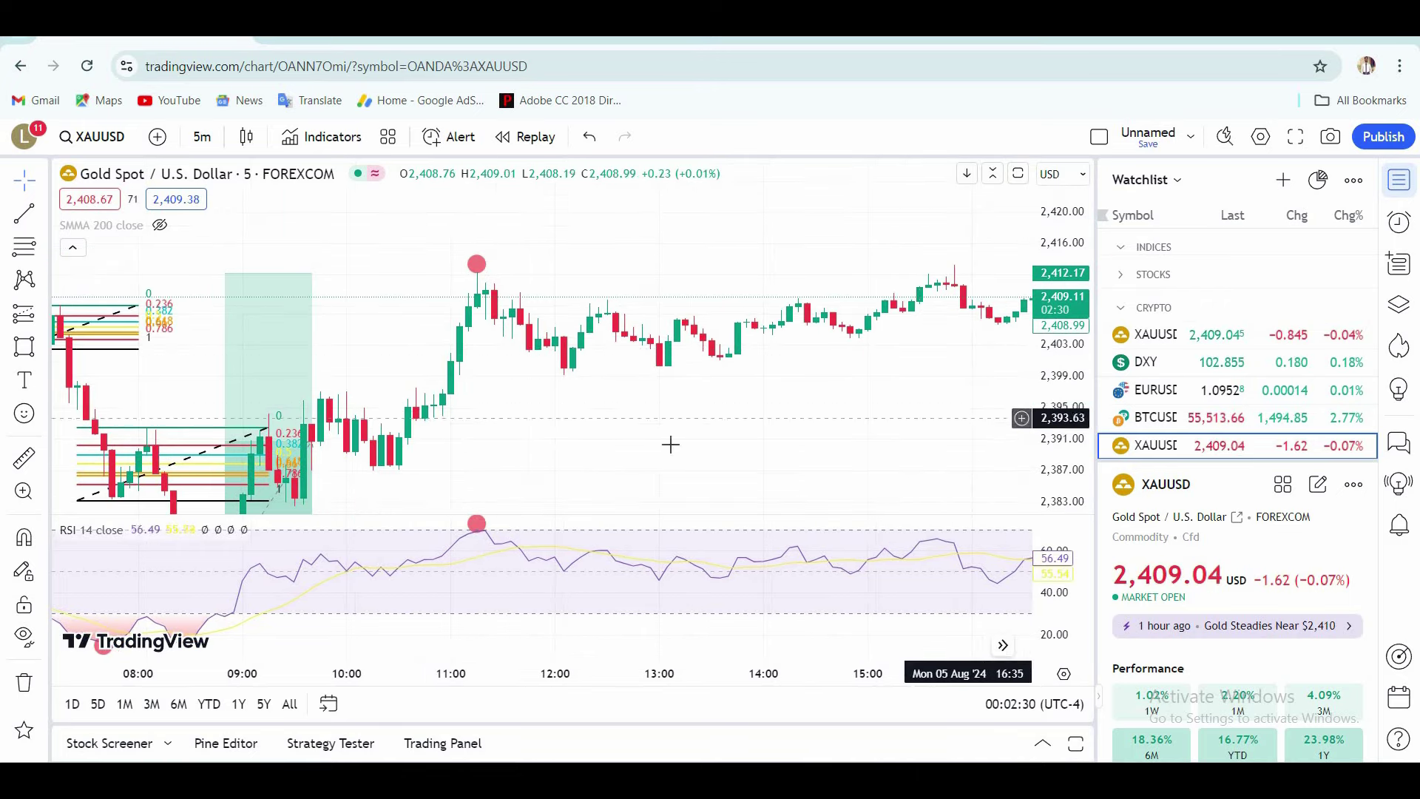
{"action": "left_click_drag", "start_coordinate": [669, 444], "coordinate": [659, 434]}
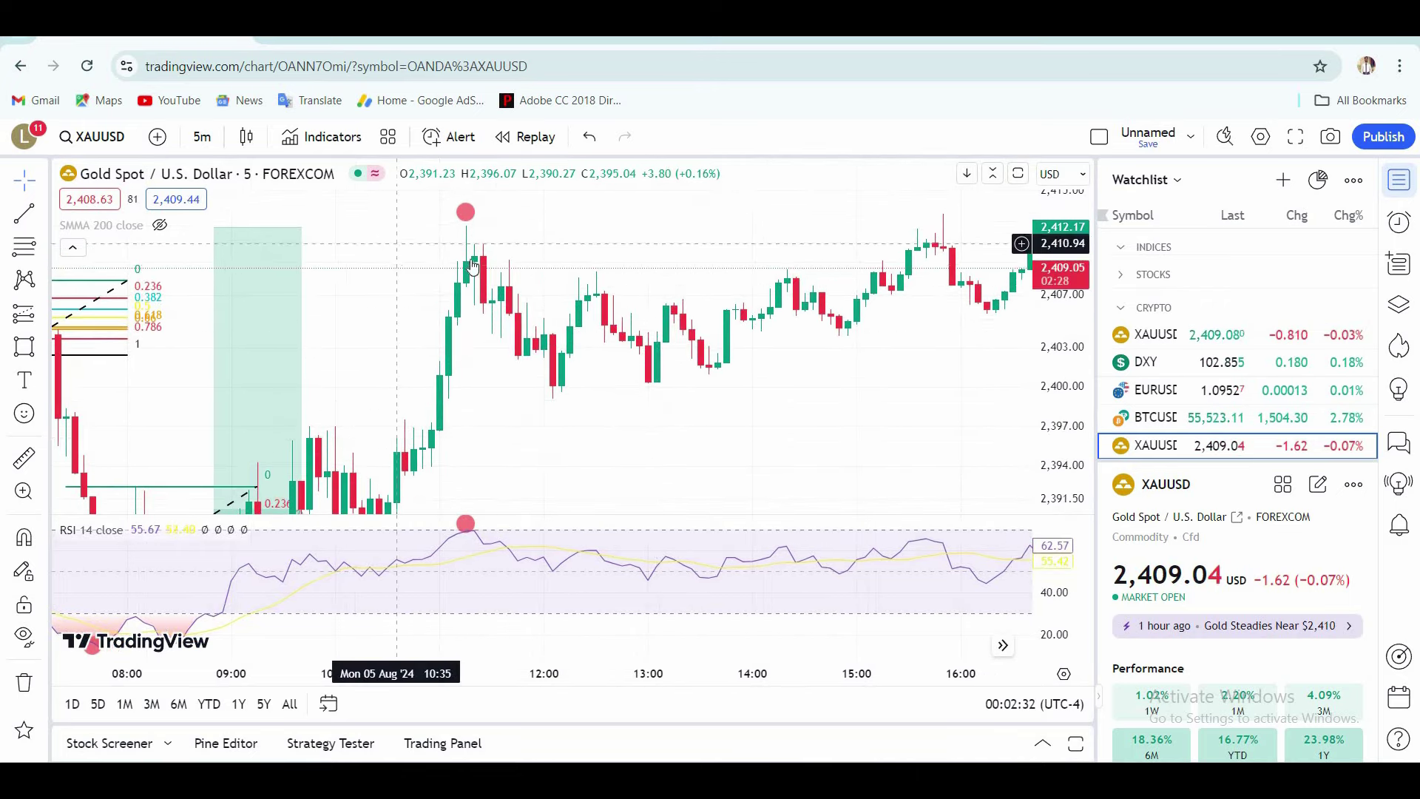
{"action": "left_click_drag", "start_coordinate": [421, 319], "coordinate": [424, 341]}
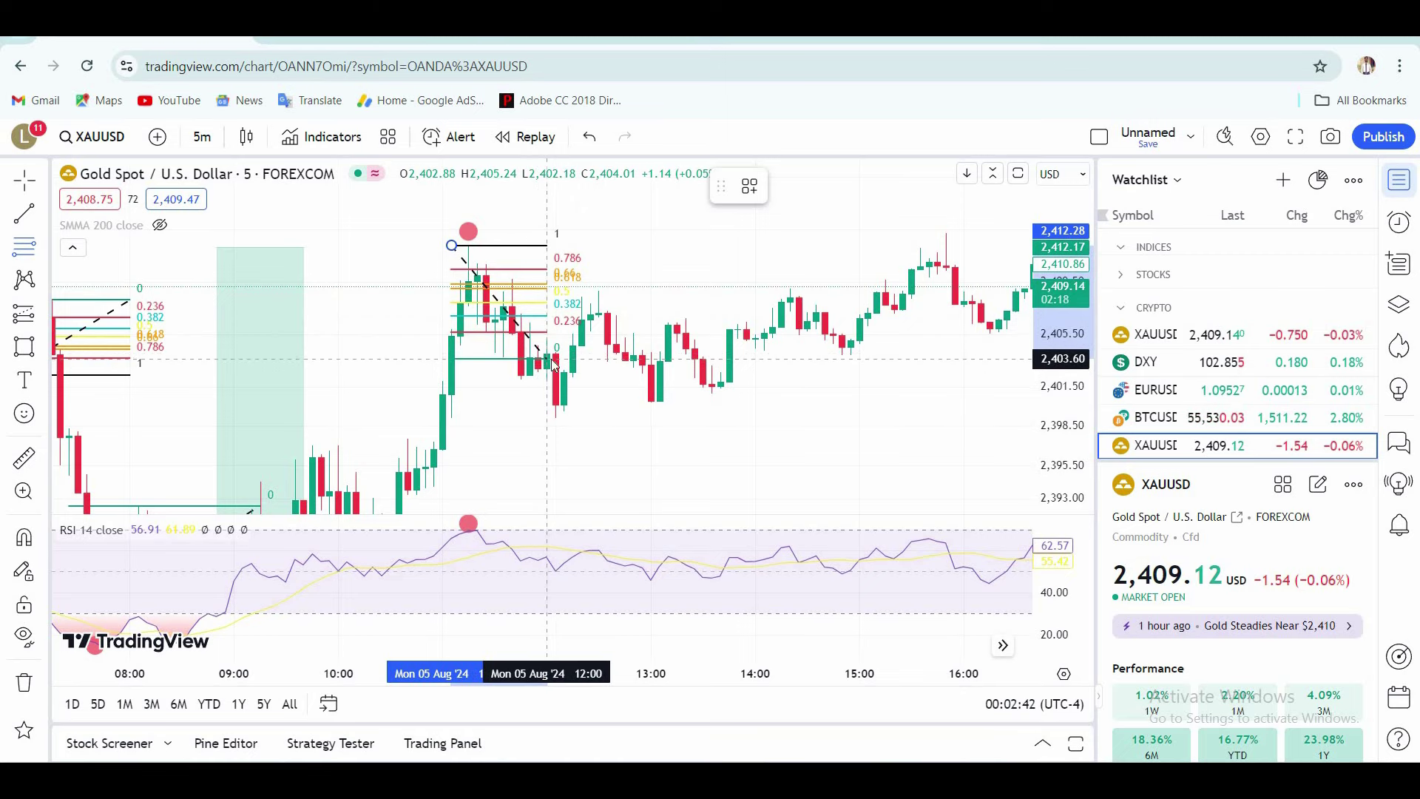
{"action": "left_click", "coordinate": [547, 357]}
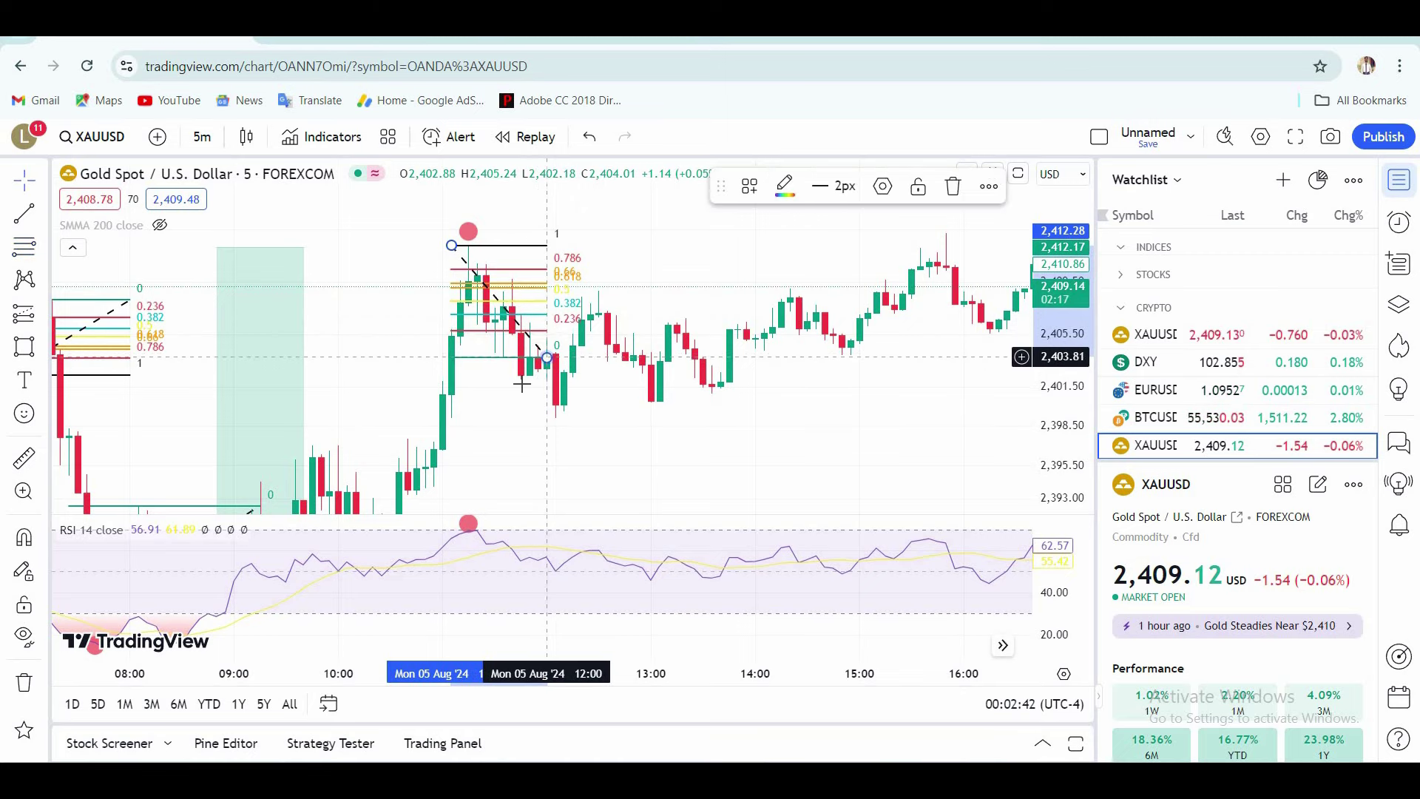
{"action": "left_click", "coordinate": [708, 423]}
Place a short position at 11:30 with its entry at 2,407.48 and its stop at 2,411.30
{"action": "left_click_drag", "start_coordinate": [617, 424], "coordinate": [626, 404]}
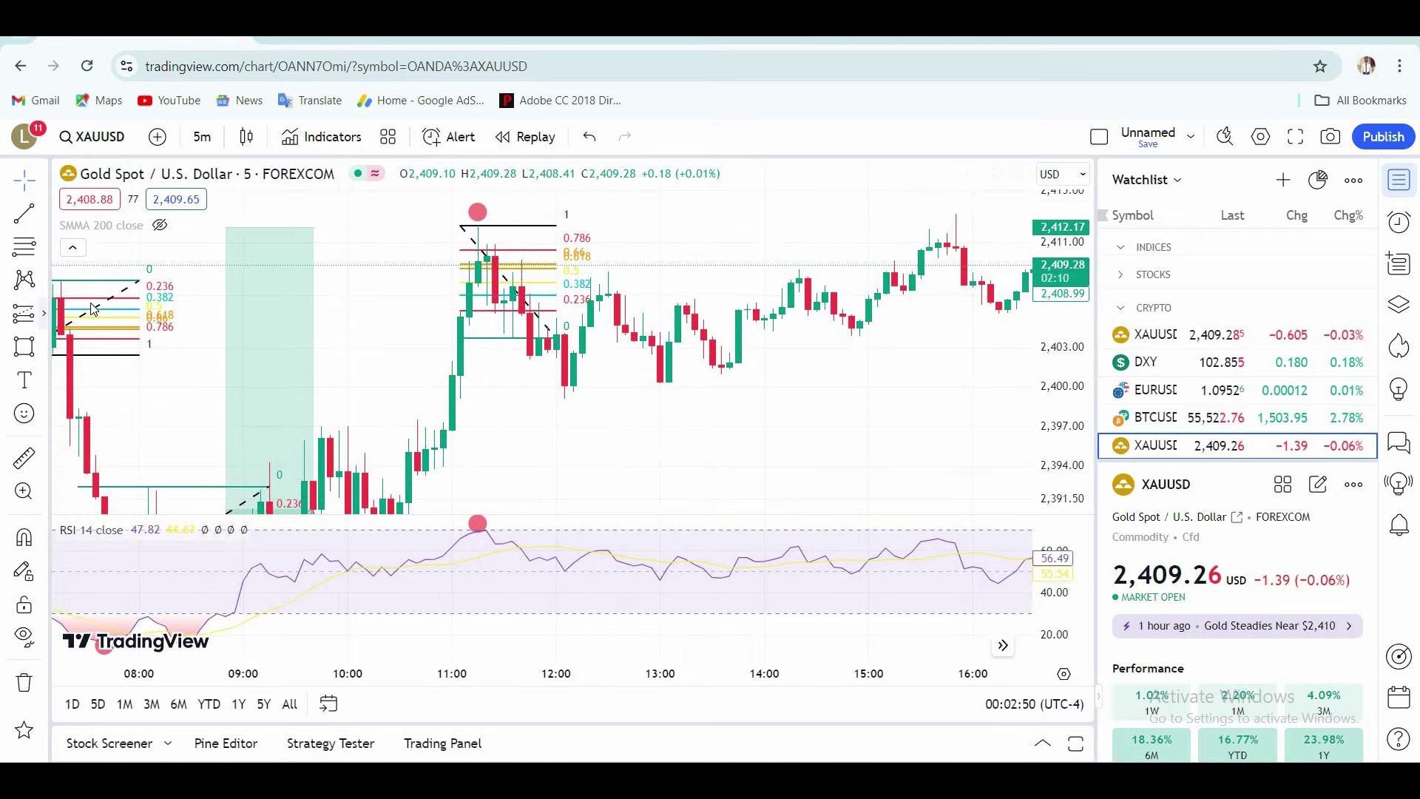
{"action": "left_click", "coordinate": [44, 313]}
{"action": "left_click", "coordinate": [111, 298]}
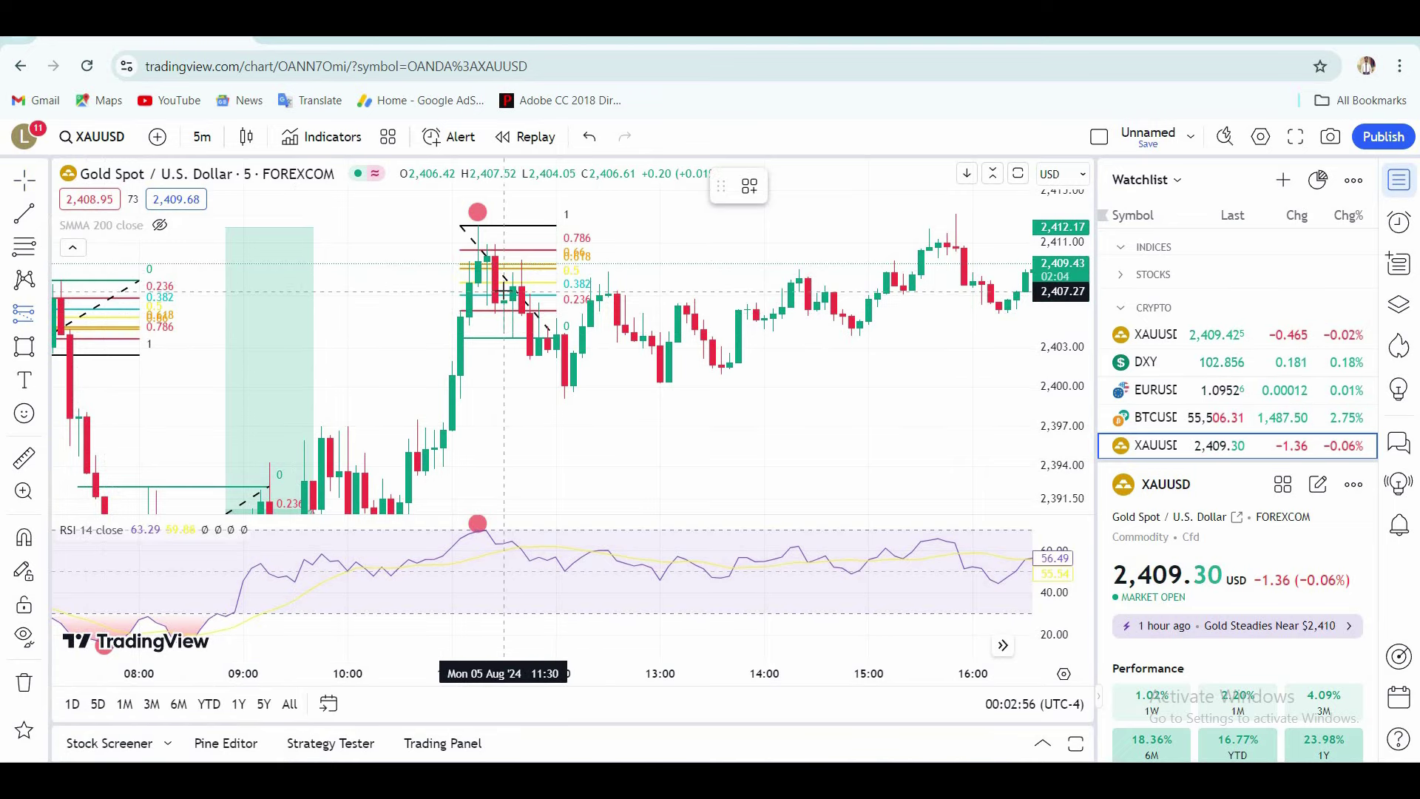
{"action": "left_click", "coordinate": [503, 289]}
{"action": "left_click_drag", "start_coordinate": [755, 380], "coordinate": [754, 491]}
{"action": "left_click_drag", "start_coordinate": [508, 269], "coordinate": [510, 337]}
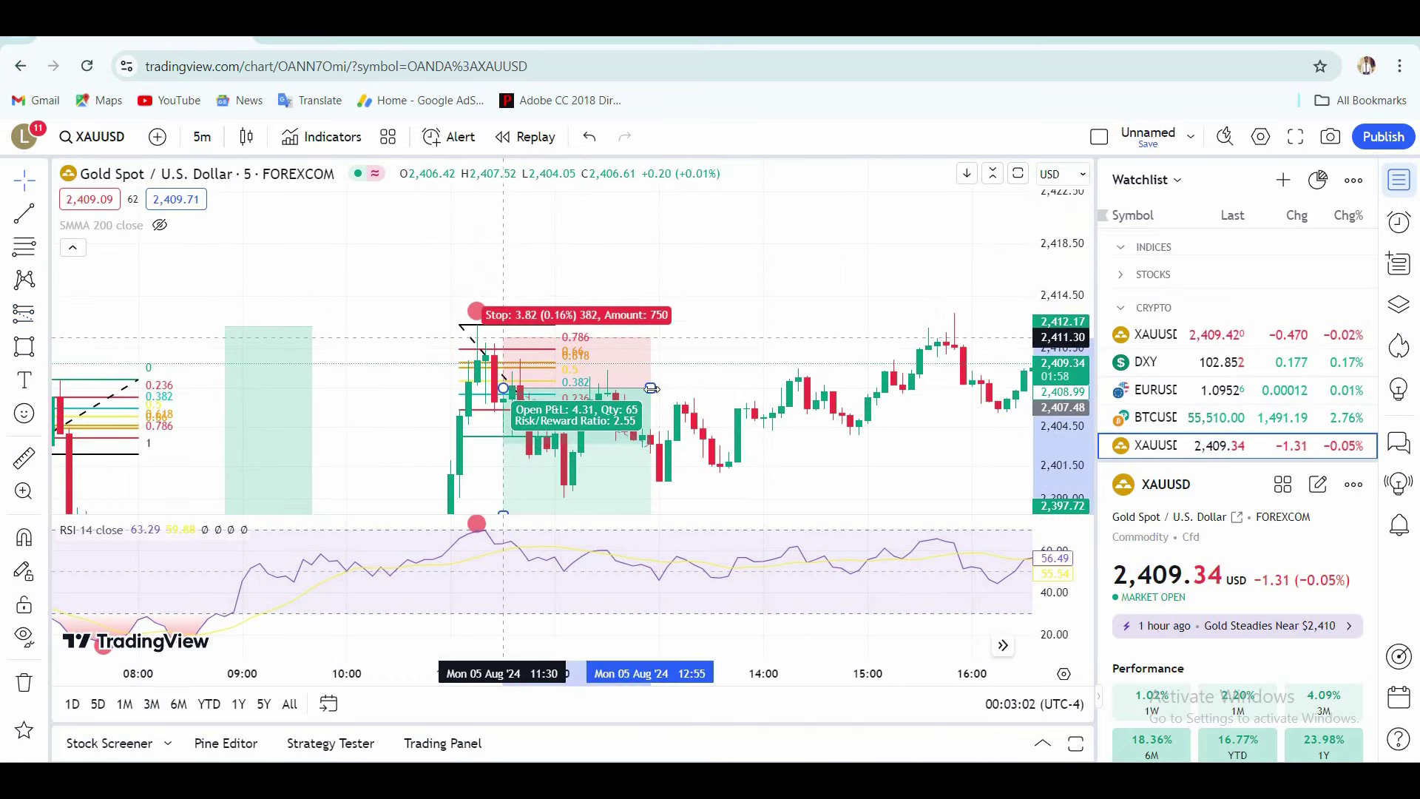
Shorten the short position to end at 12:30 and set its target to 2,399.10
{"action": "left_click", "coordinate": [651, 388]}
{"action": "left_click_drag", "start_coordinate": [650, 388], "coordinate": [607, 388]}
{"action": "left_click_drag", "start_coordinate": [710, 346], "coordinate": [691, 177]}
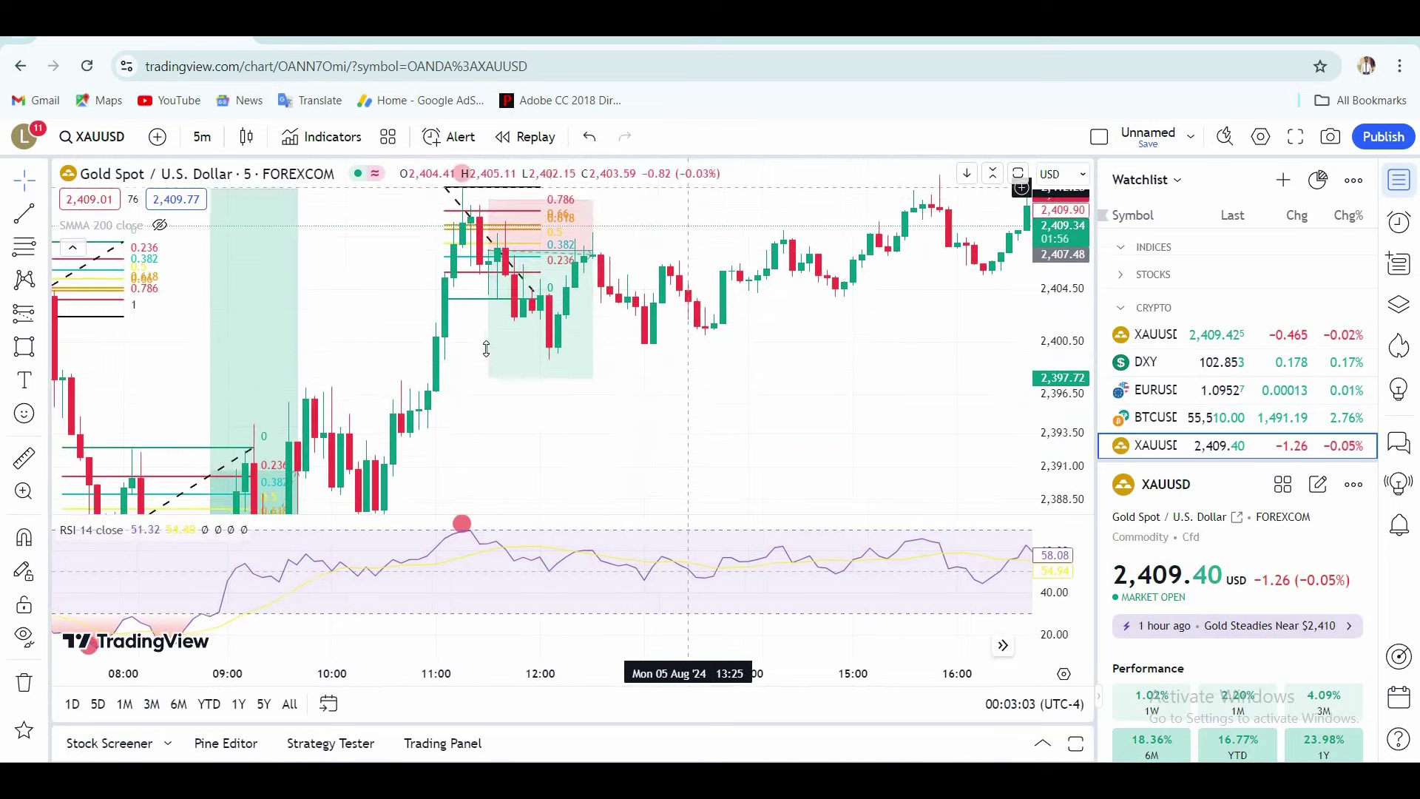
{"action": "left_click_drag", "start_coordinate": [485, 347], "coordinate": [487, 329]}
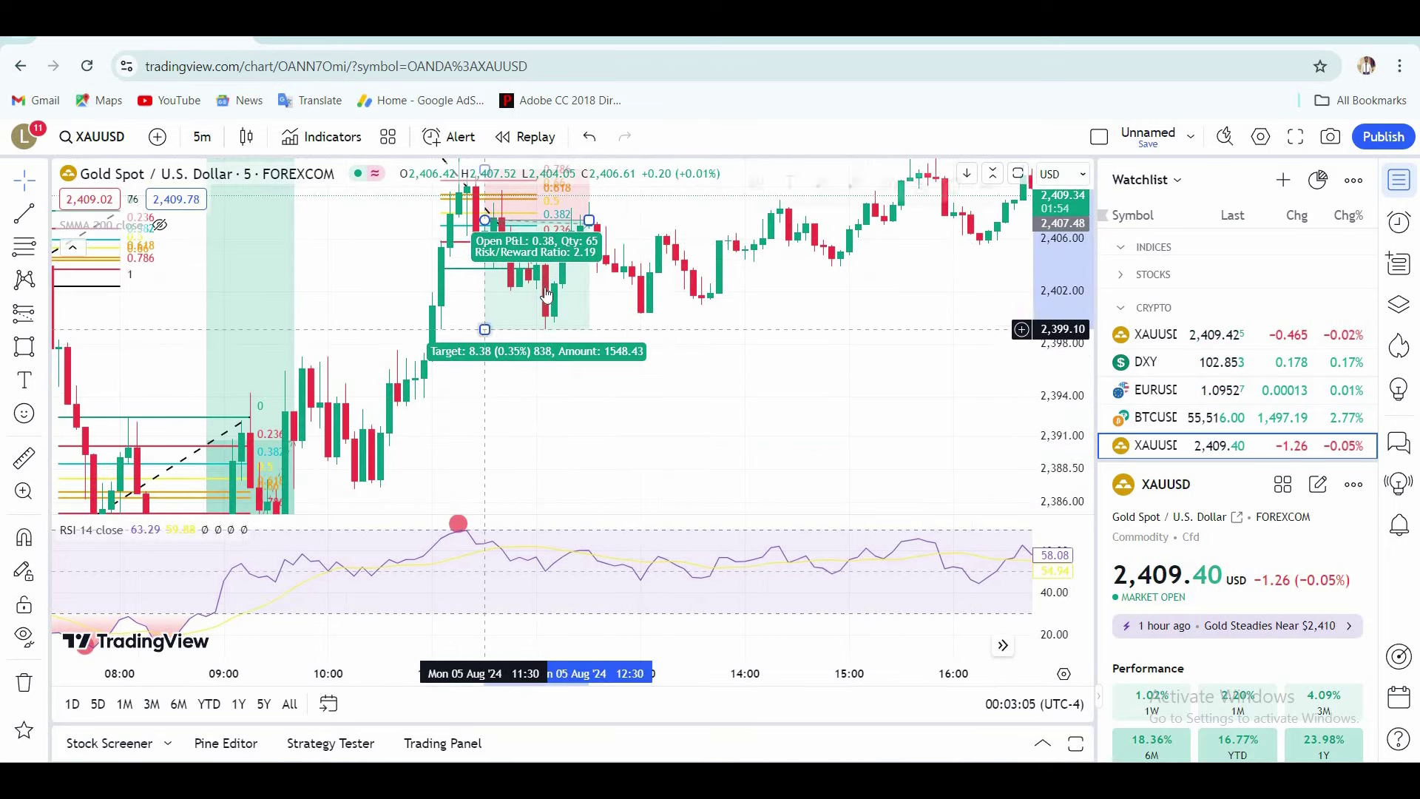
{"action": "left_click", "coordinate": [655, 460]}
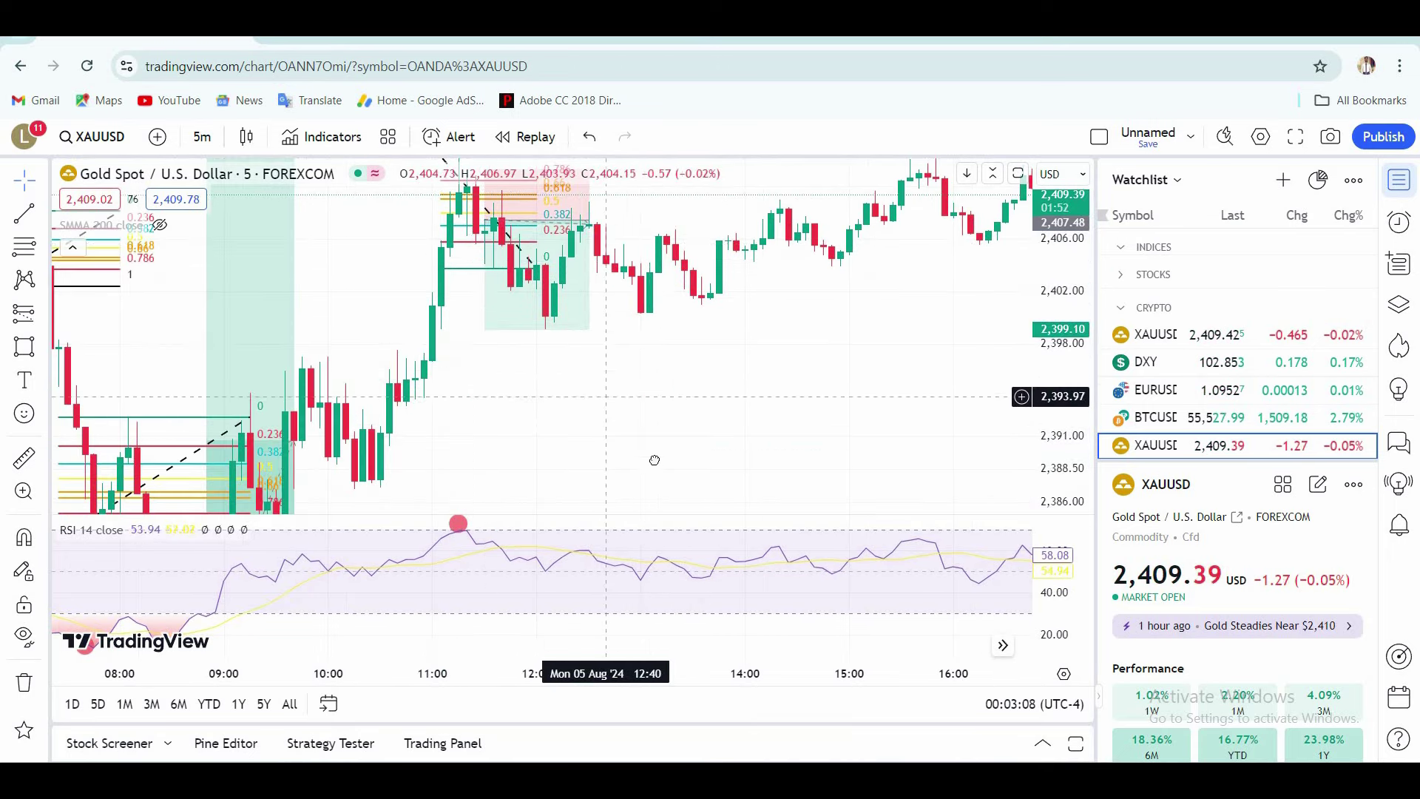
Move the red circle under the 20:00 swing low further below the candles
{"action": "left_click_drag", "start_coordinate": [655, 460], "coordinate": [560, 498]}
{"action": "left_click_drag", "start_coordinate": [691, 364], "coordinate": [659, 456]}
{"action": "left_click_drag", "start_coordinate": [742, 425], "coordinate": [640, 326]}
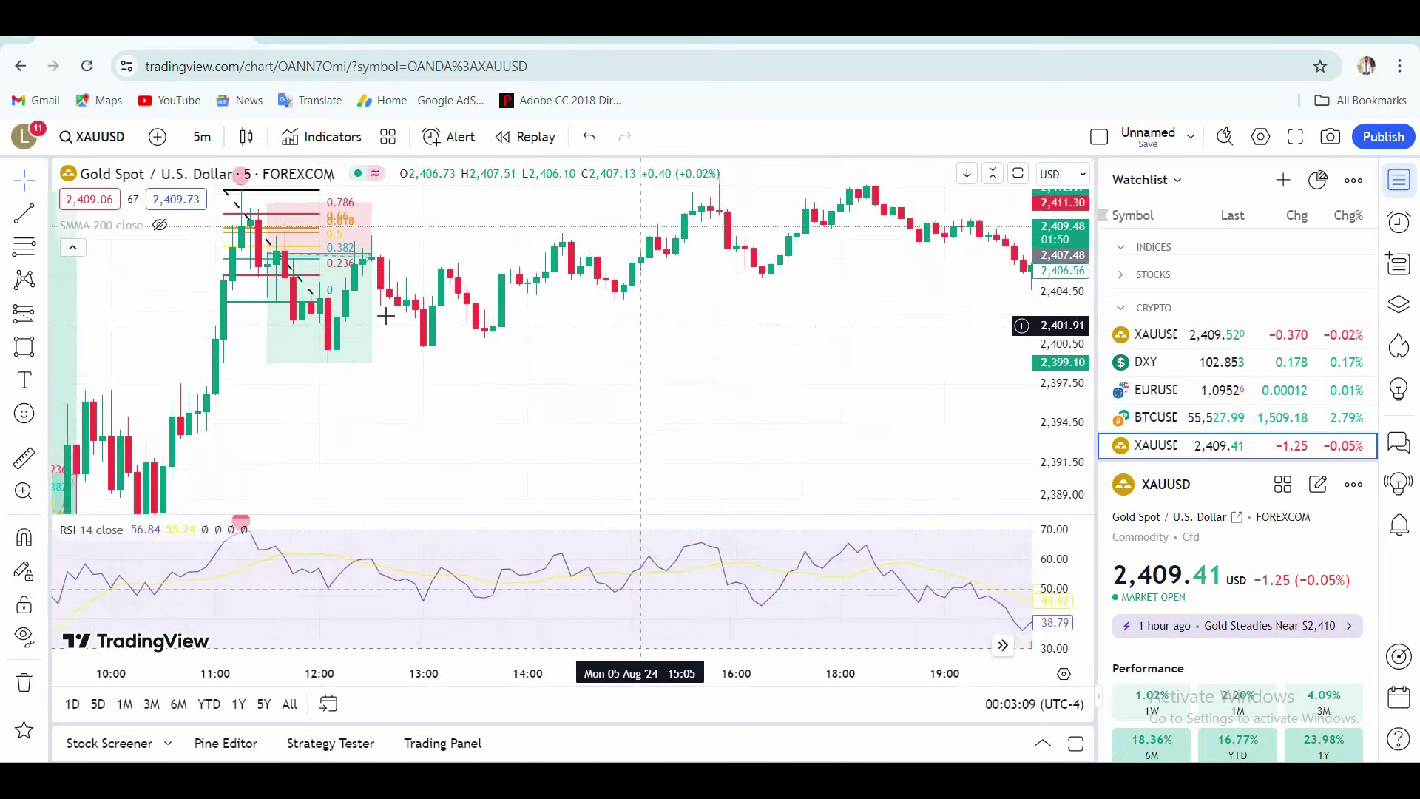
{"action": "scroll", "coordinate": [624, 478], "scroll_direction": "right", "scroll_amount": 6}
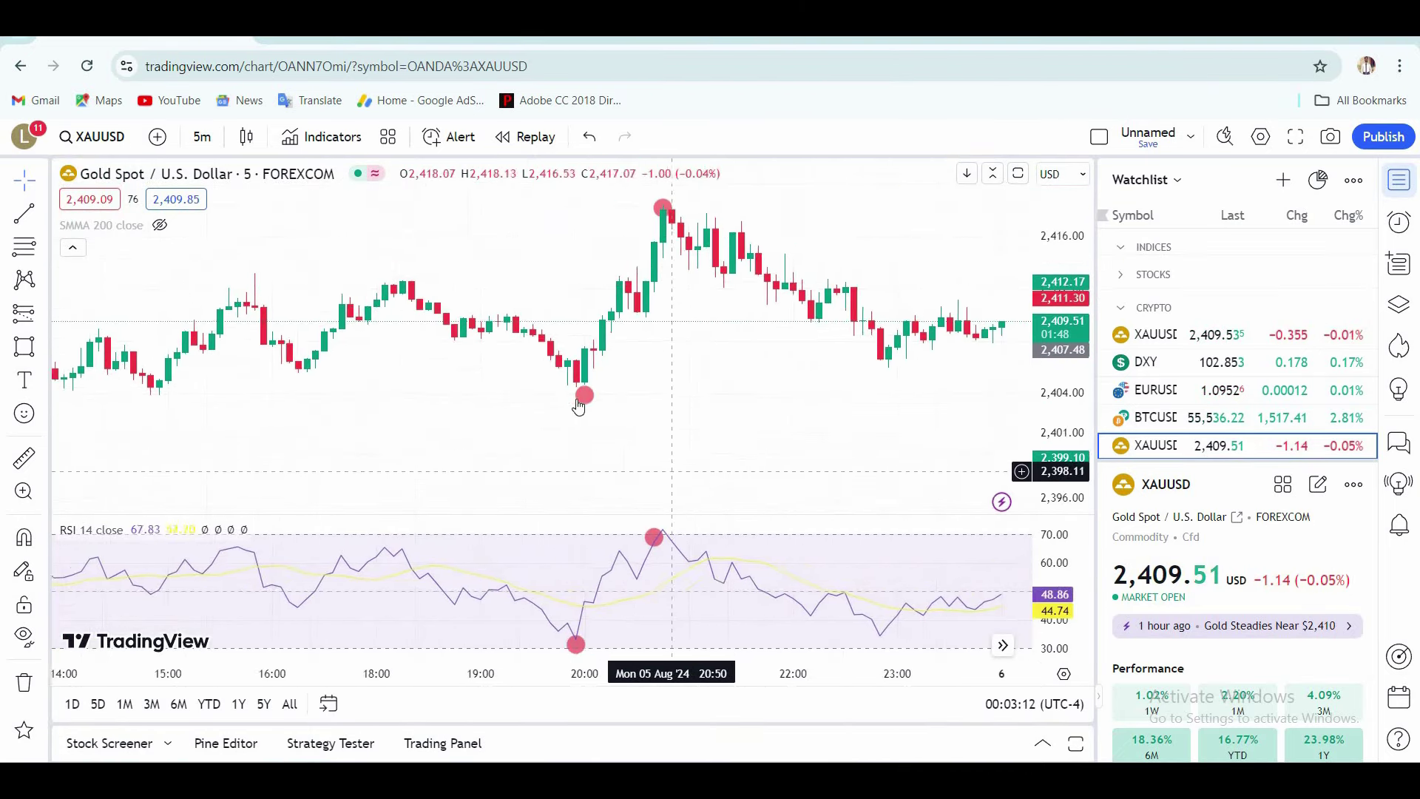
{"action": "left_click_drag", "start_coordinate": [579, 406], "coordinate": [568, 424]}
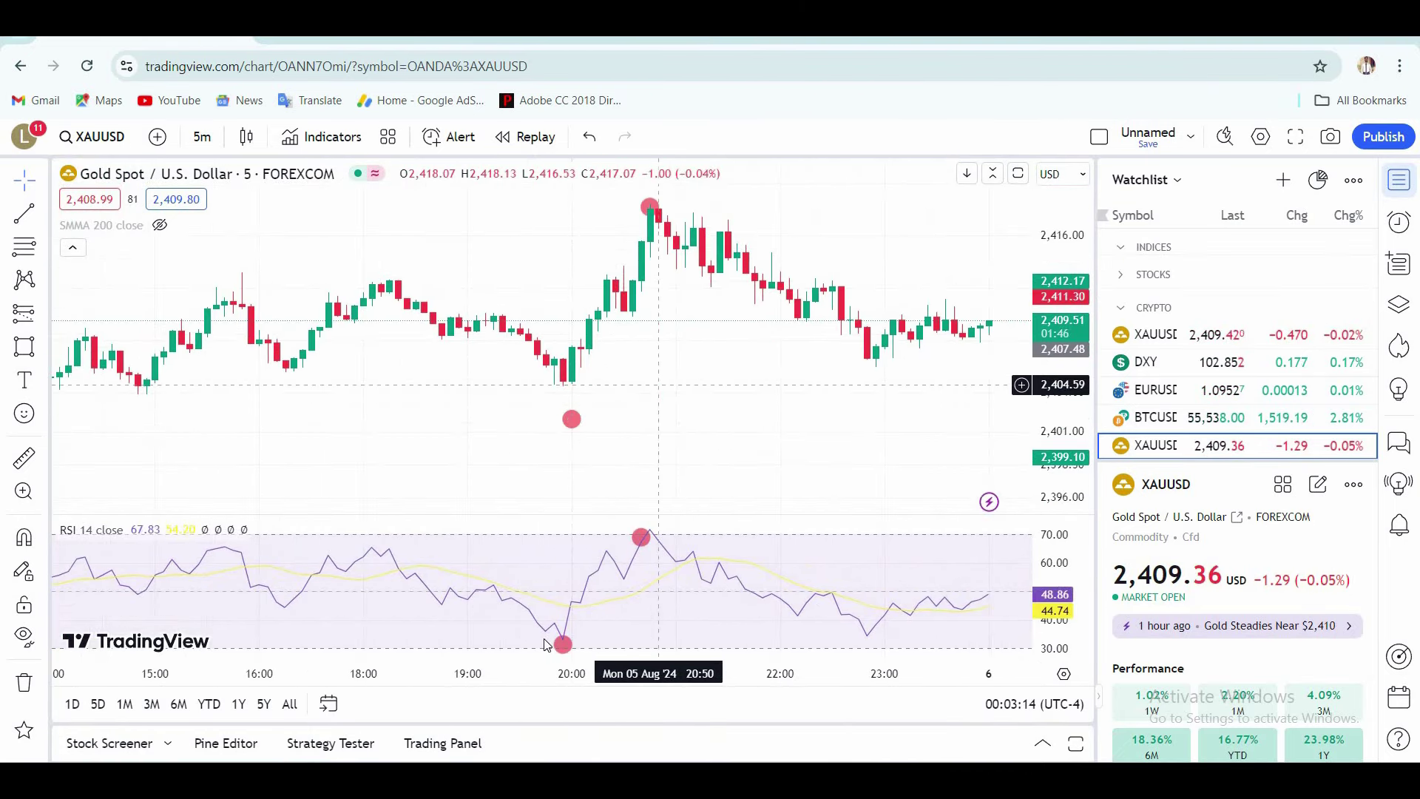
Draw a Fibonacci retracement on the rise from the 20:00 low, from 2,404.52 at 19:45 up to 2,408.09
{"action": "scroll", "coordinate": [545, 645], "scroll_direction": "right", "scroll_amount": 1}
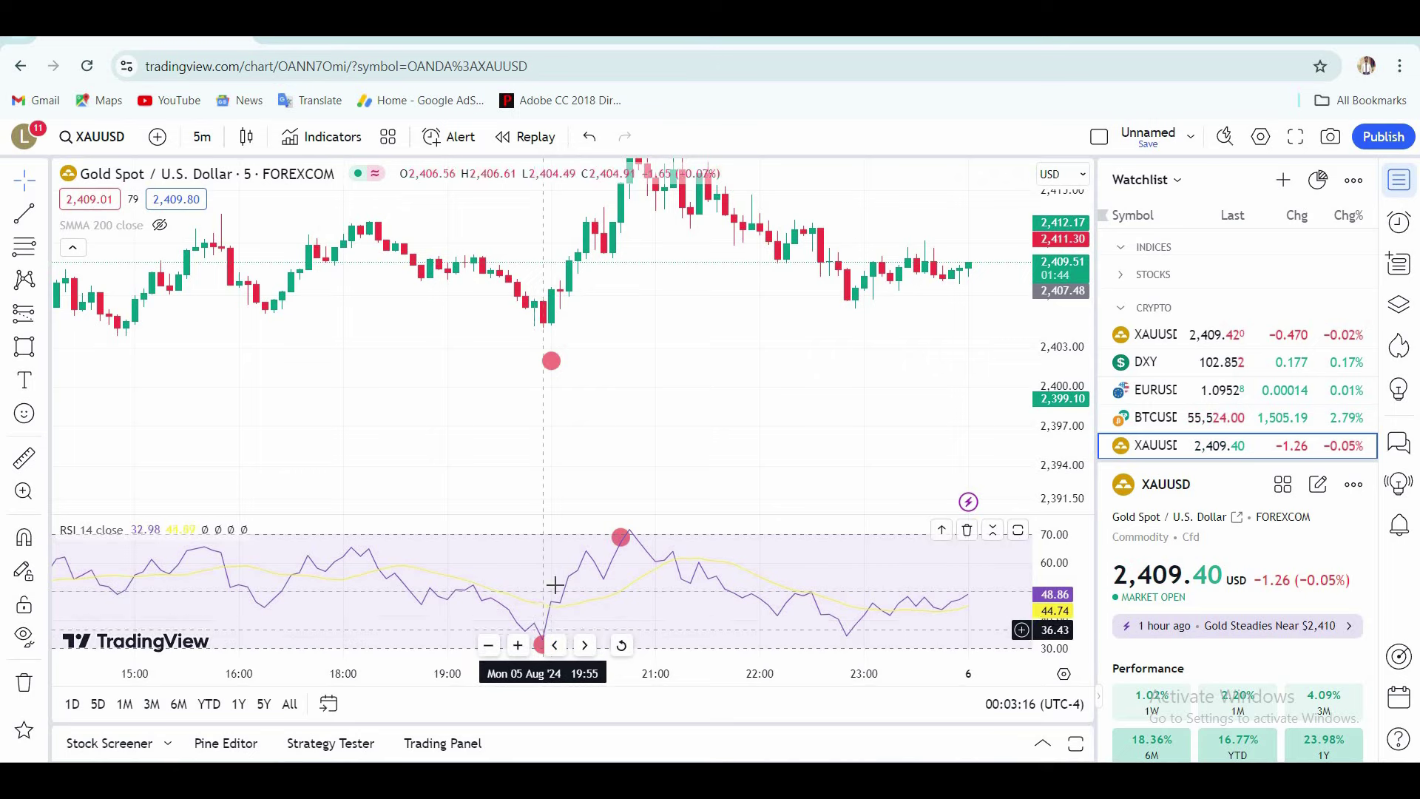
{"action": "left_click_drag", "start_coordinate": [634, 318], "coordinate": [624, 388]}
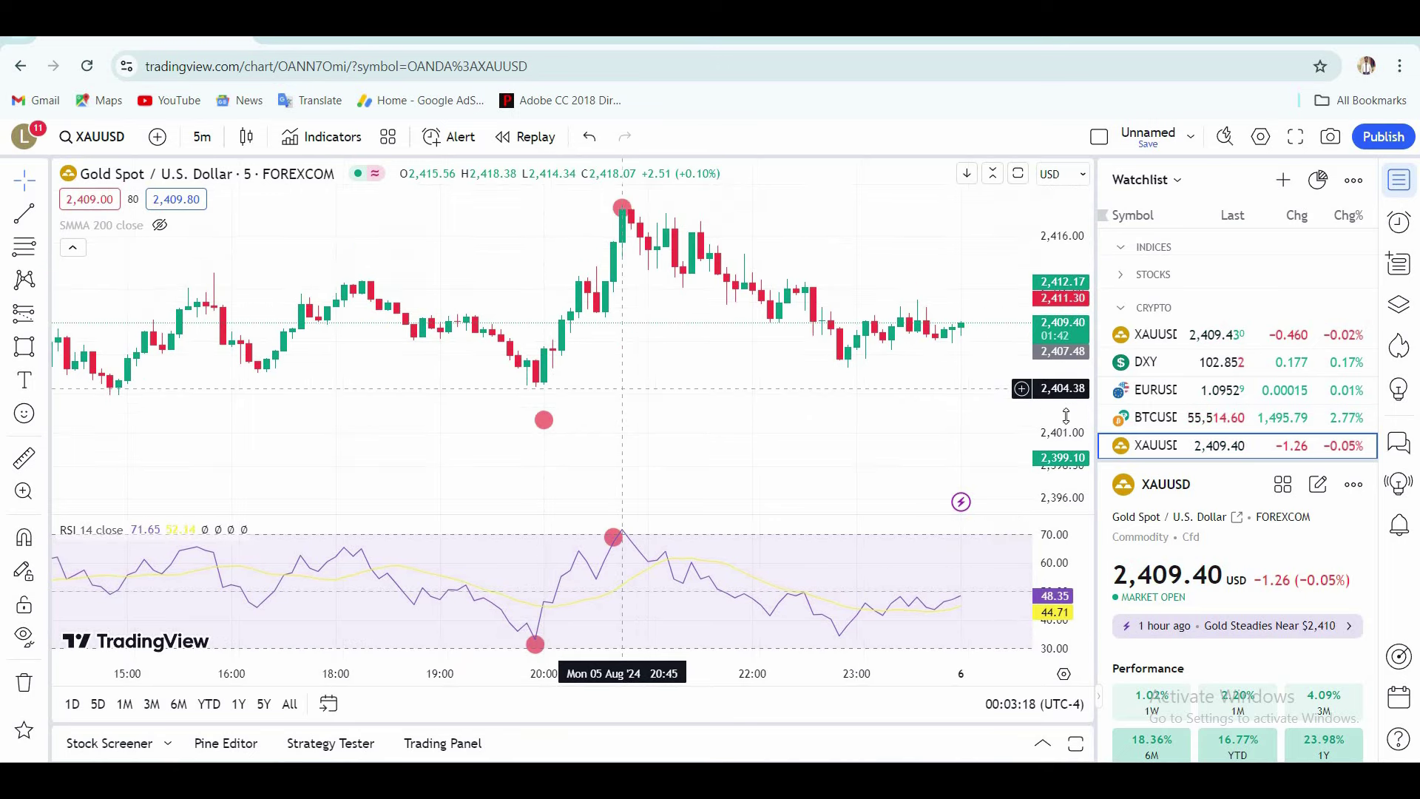
{"action": "left_click_drag", "start_coordinate": [1062, 444], "coordinate": [1062, 325]}
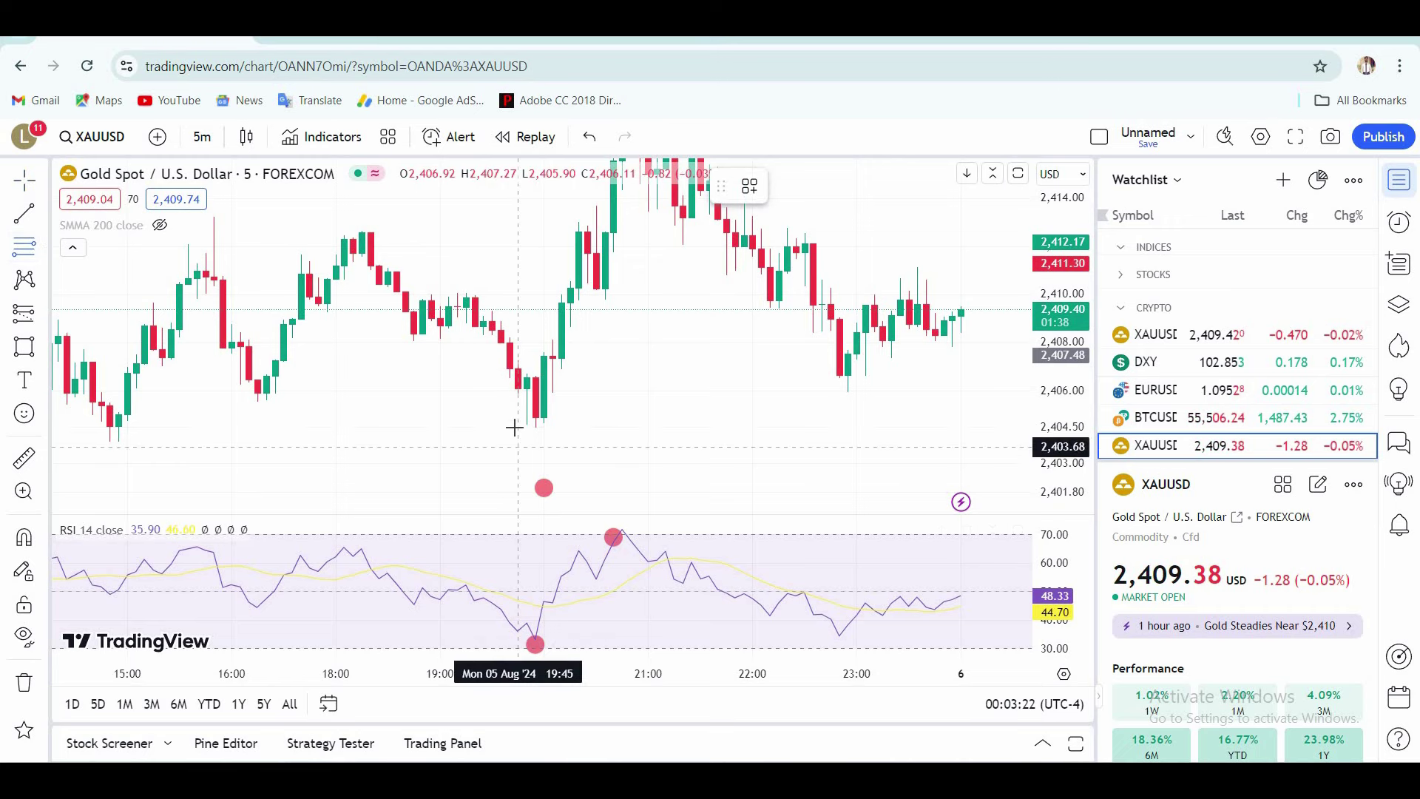
{"action": "left_click", "coordinate": [673, 341]}
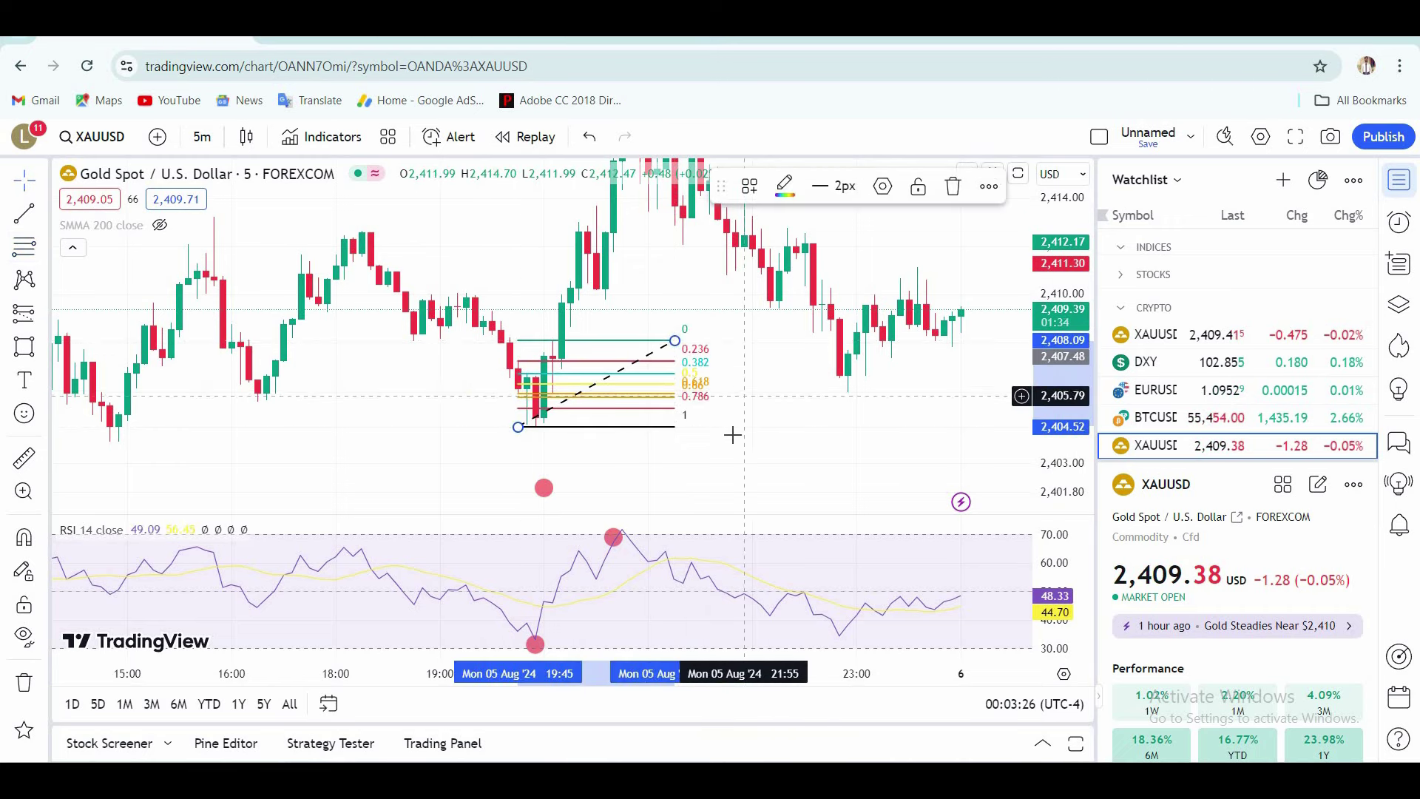
Place a long position at 20:05 with its entry at 2,407.47 and its stop at 2,404.45
{"action": "scroll", "coordinate": [618, 415], "scroll_direction": "up", "scroll_amount": 3}
{"action": "left_click_drag", "start_coordinate": [349, 414], "coordinate": [418, 397]}
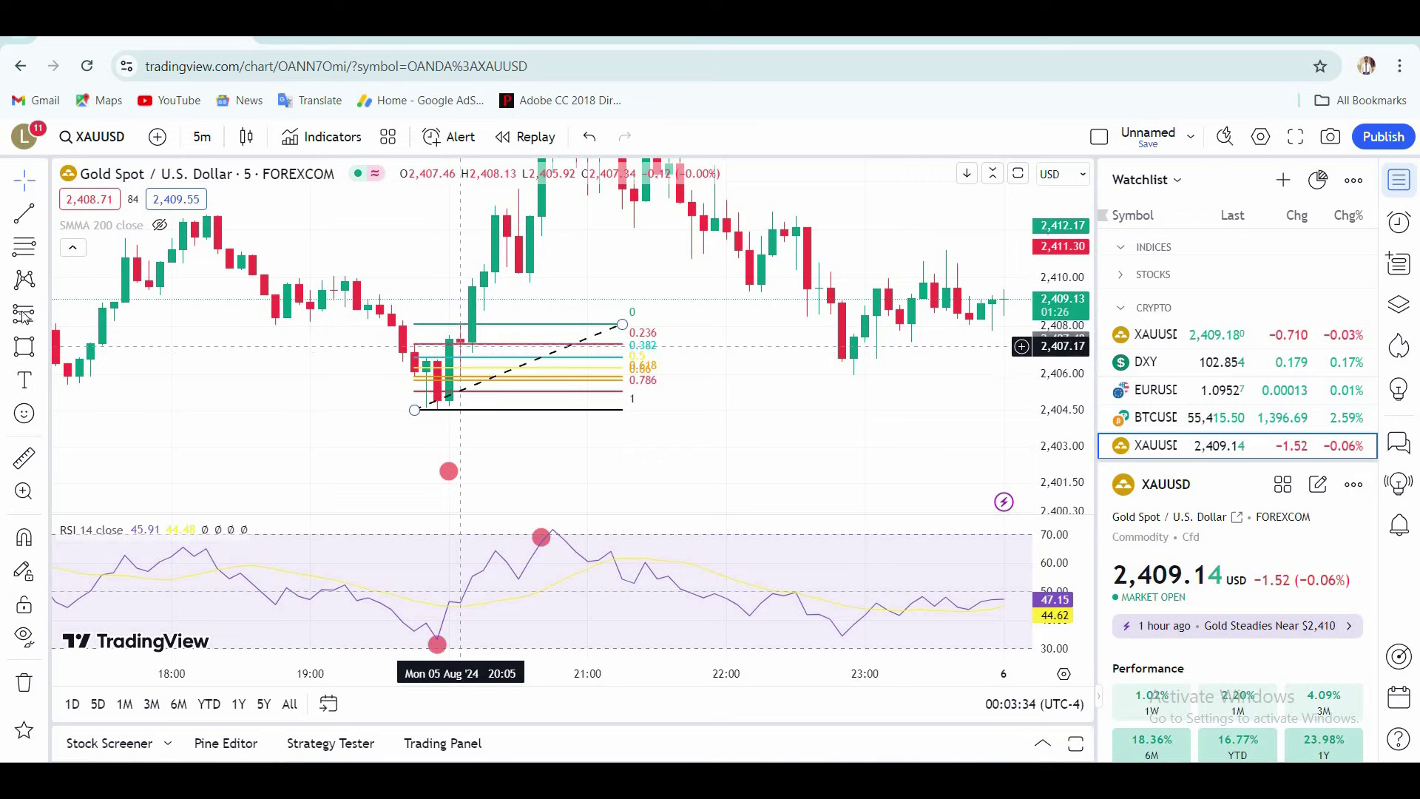
{"action": "left_click", "coordinate": [44, 312]}
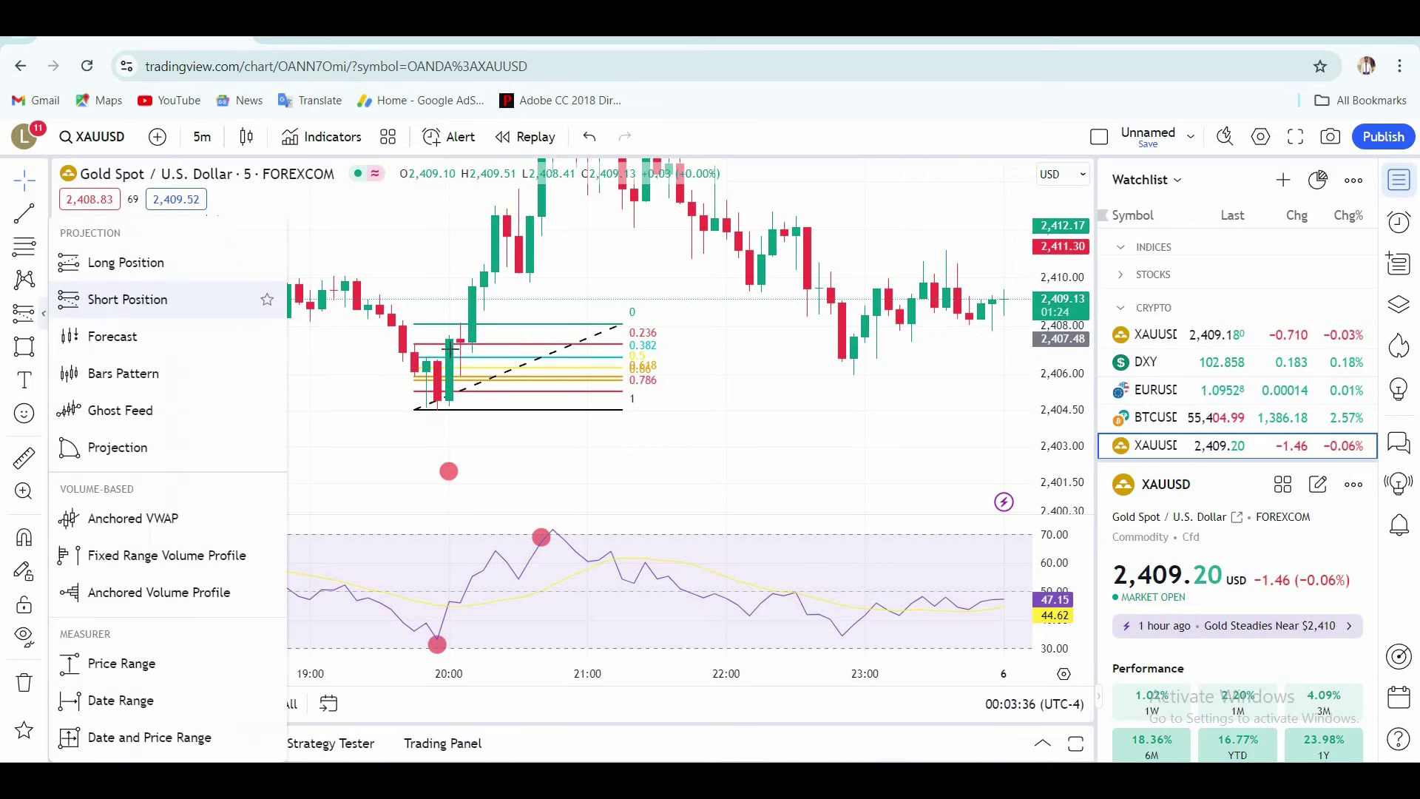
{"action": "left_click", "coordinate": [111, 262]}
{"action": "left_click", "coordinate": [460, 338]}
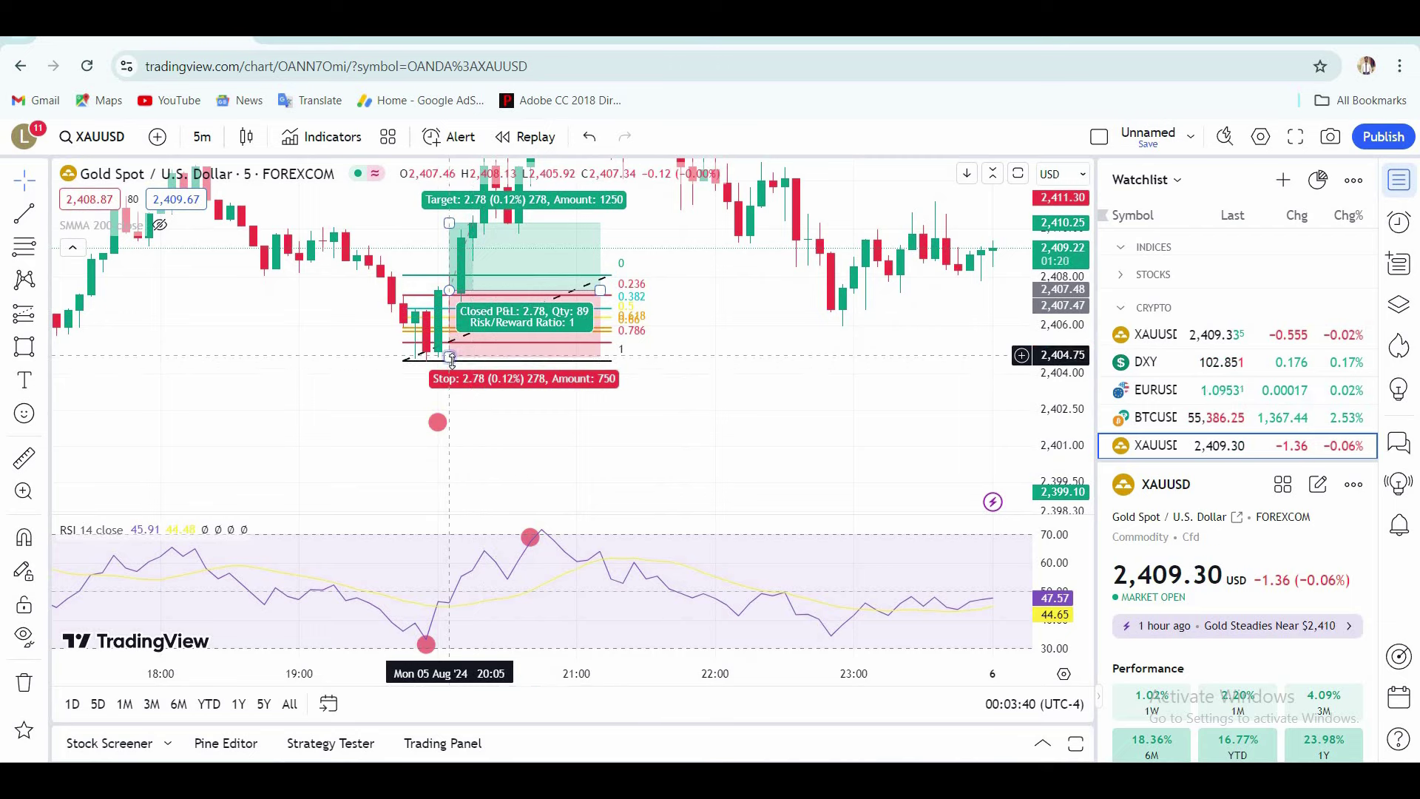
{"action": "left_click_drag", "start_coordinate": [451, 360], "coordinate": [449, 363]}
Raise the long position's target to 2,418.34 at the swing high and set its end to 21:00
{"action": "left_click_drag", "start_coordinate": [730, 343], "coordinate": [734, 523]}
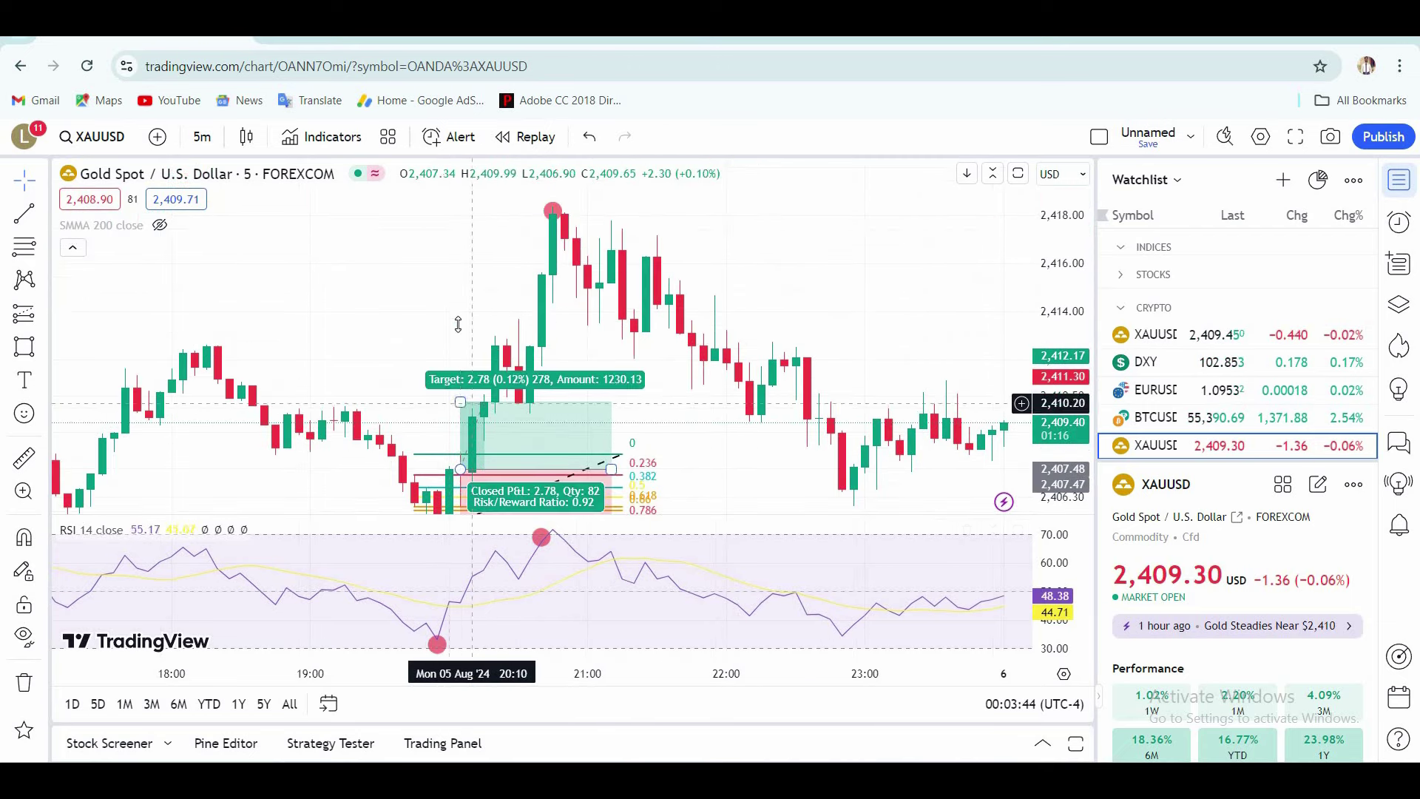
{"action": "left_click_drag", "start_coordinate": [458, 324], "coordinate": [431, 362]}
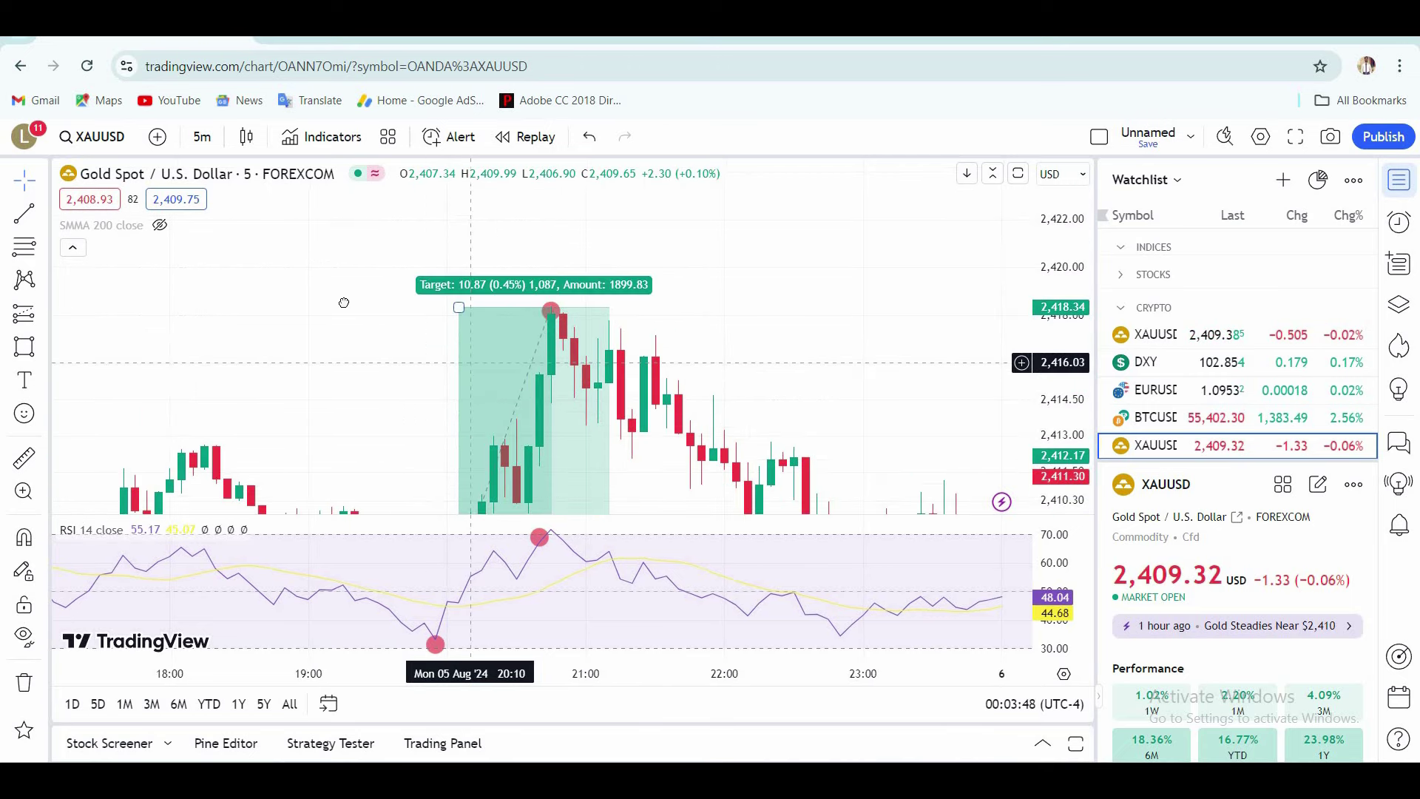
{"action": "left_click_drag", "start_coordinate": [388, 419], "coordinate": [347, 299]}
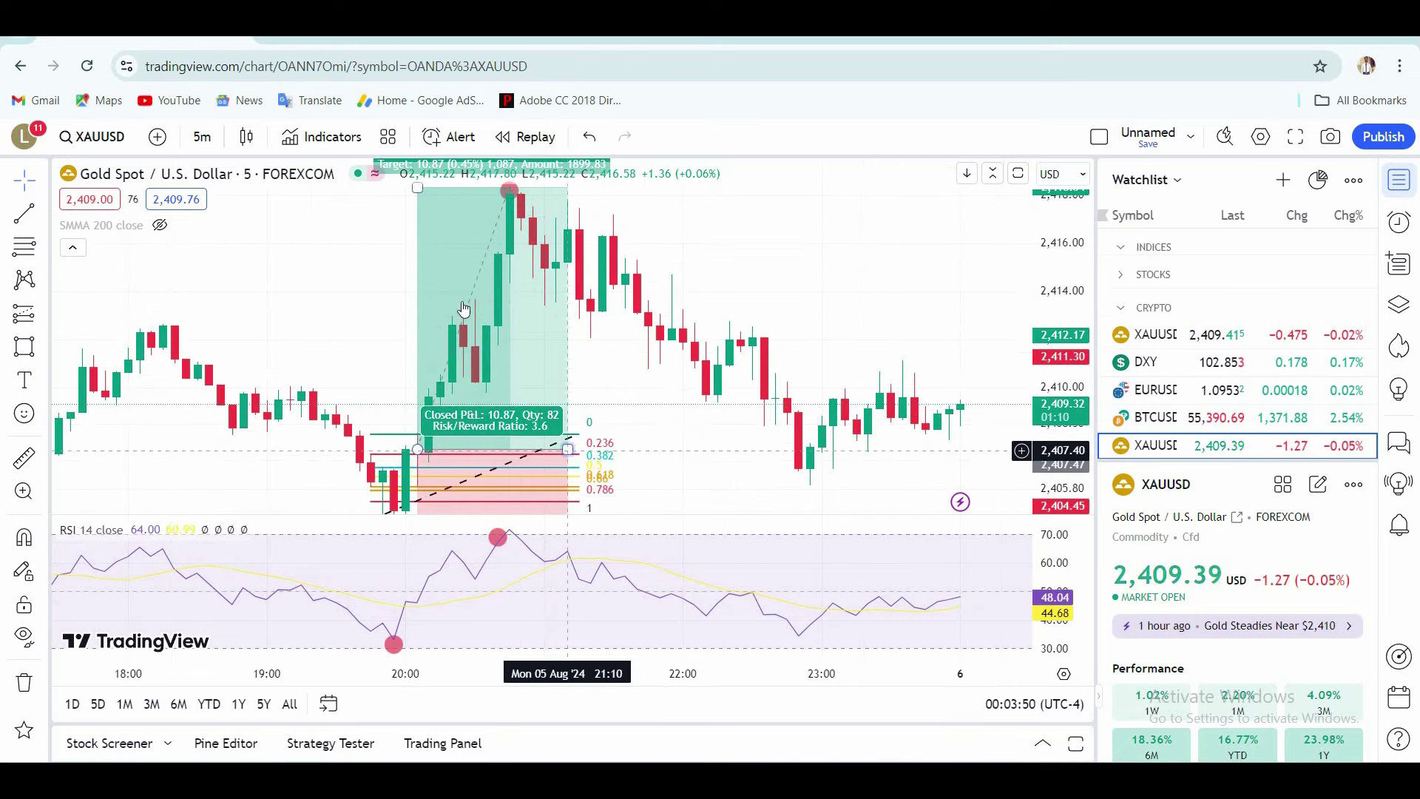
{"action": "left_click_drag", "start_coordinate": [568, 448], "coordinate": [545, 449]}
{"action": "left_click", "coordinate": [433, 196]}
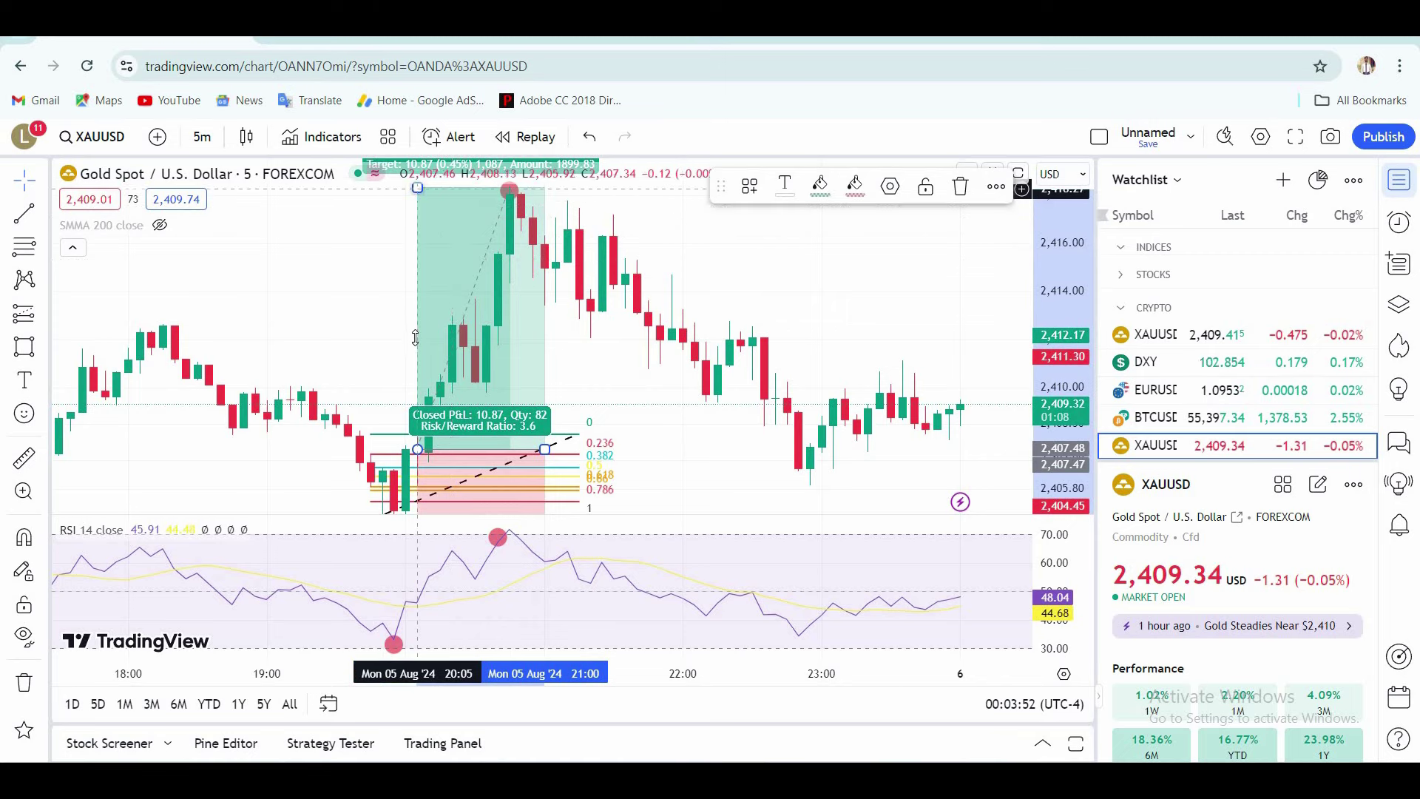
Shift the long position to start at 20:00 with its entry at 2,407.58, and shorten it to end at 20:30
{"action": "left_click_drag", "start_coordinate": [415, 338], "coordinate": [406, 190]}
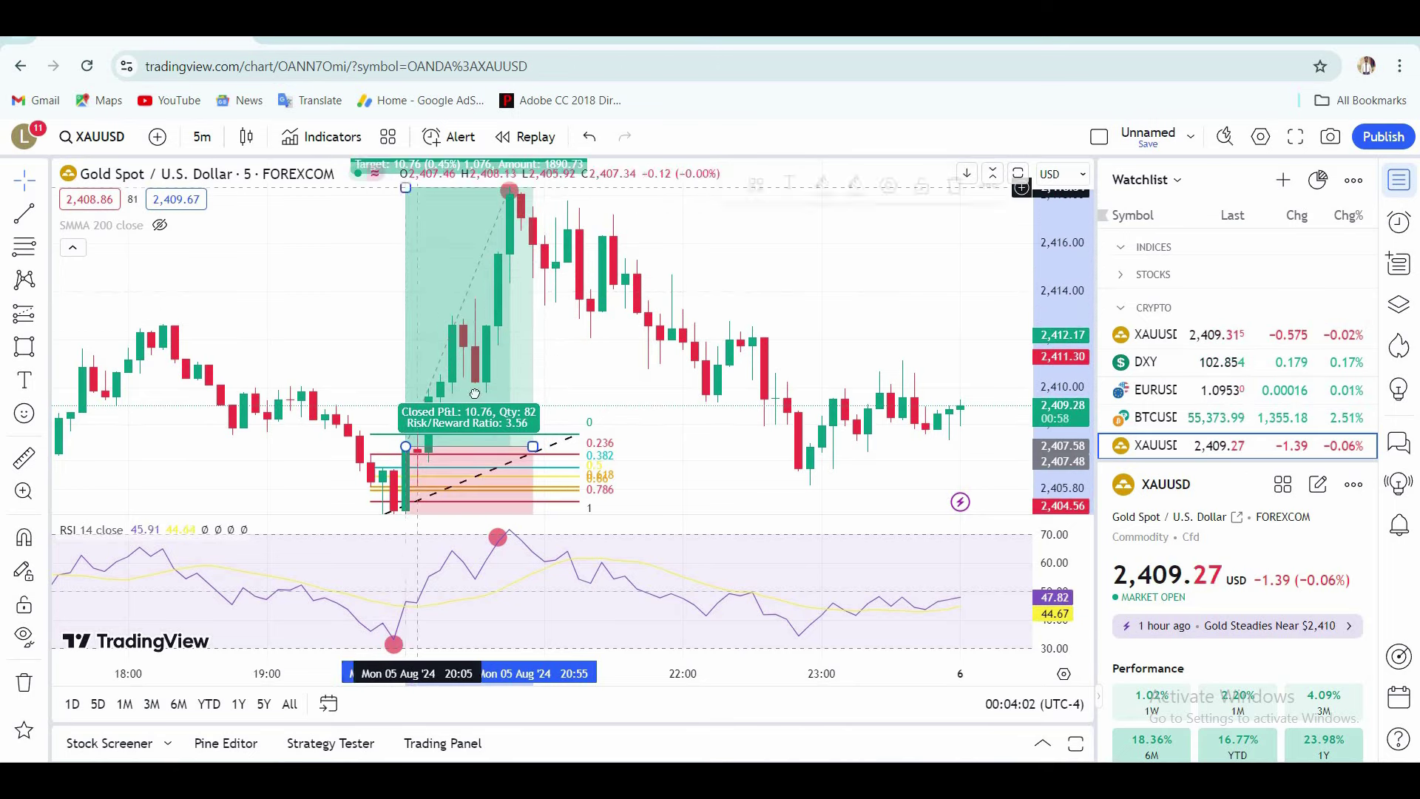
{"action": "left_click", "coordinate": [620, 375]}
{"action": "left_click_drag", "start_coordinate": [619, 373], "coordinate": [537, 400]}
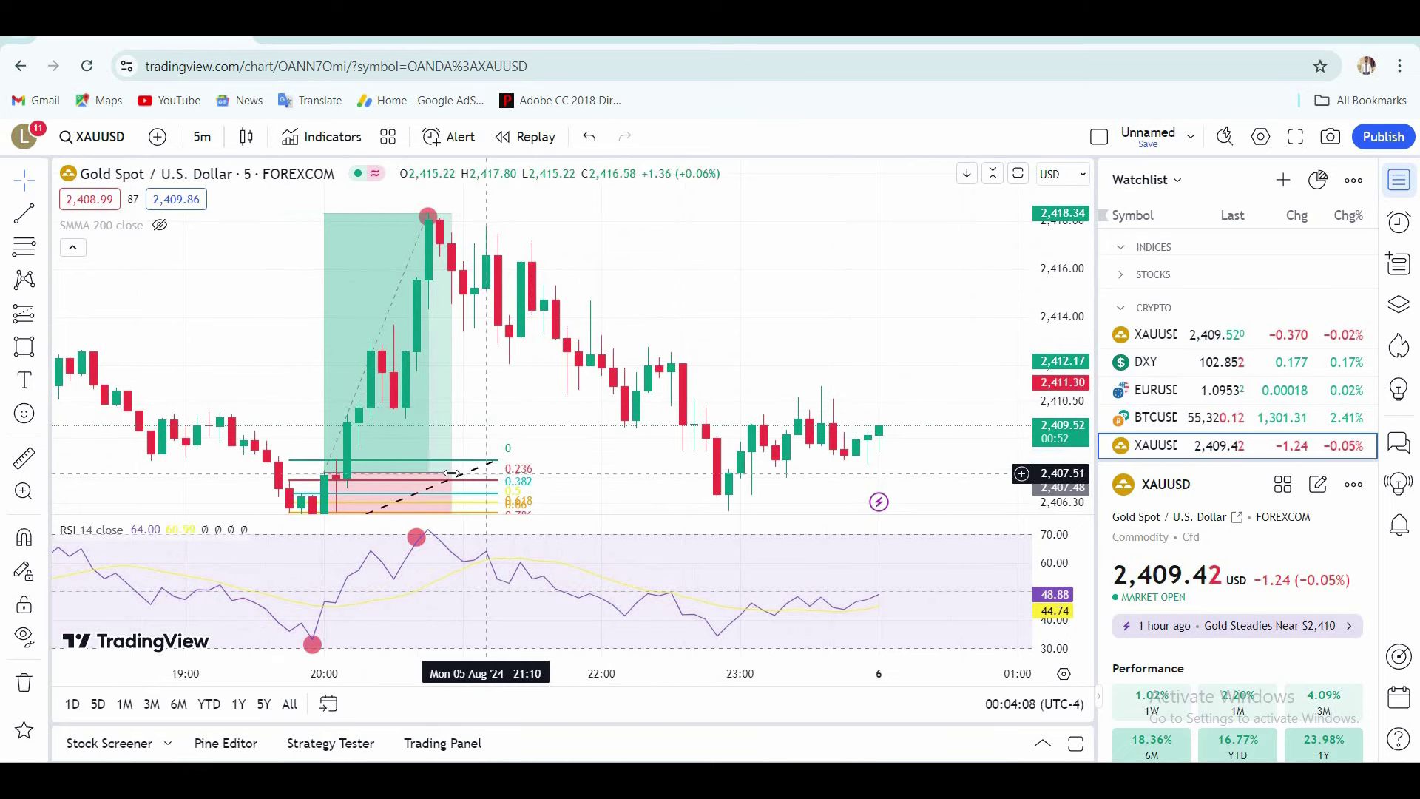
{"action": "left_click_drag", "start_coordinate": [451, 472], "coordinate": [480, 462]}
{"action": "left_click", "coordinate": [469, 419]}
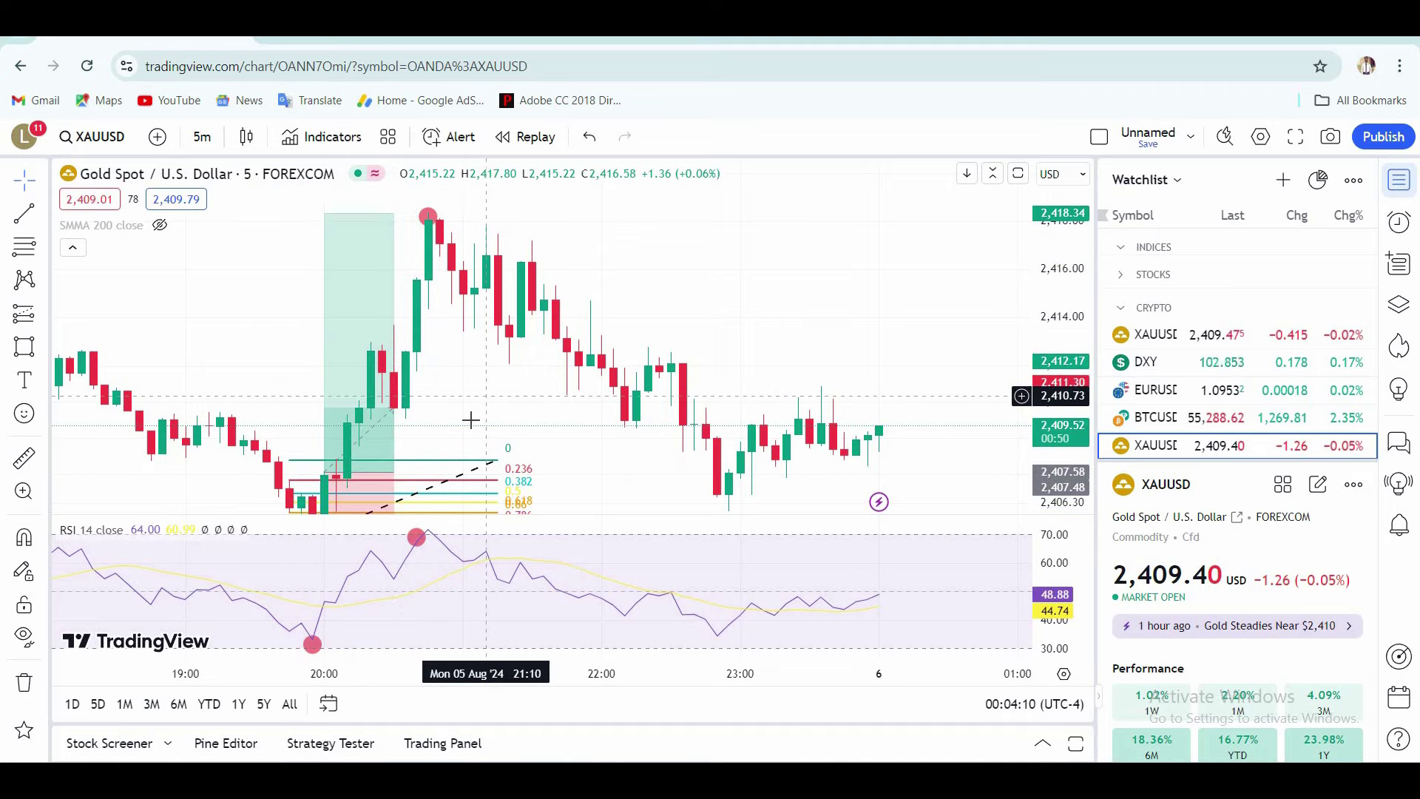
Move the RSI overbought circle onto the 20:45 peak and raise the matching price circle above the swing high
{"action": "left_click_drag", "start_coordinate": [497, 402], "coordinate": [369, 318]}
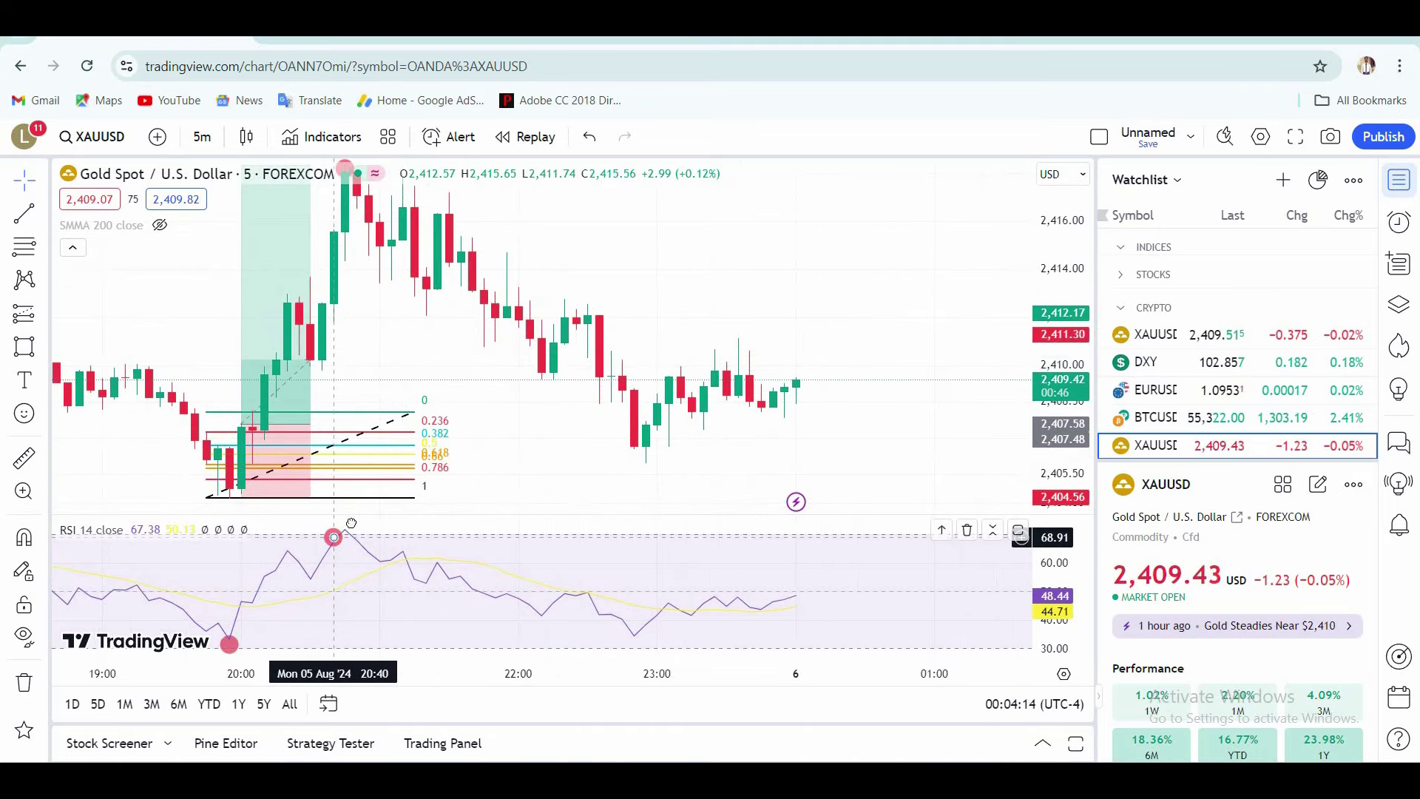
{"action": "left_click", "coordinate": [345, 521]}
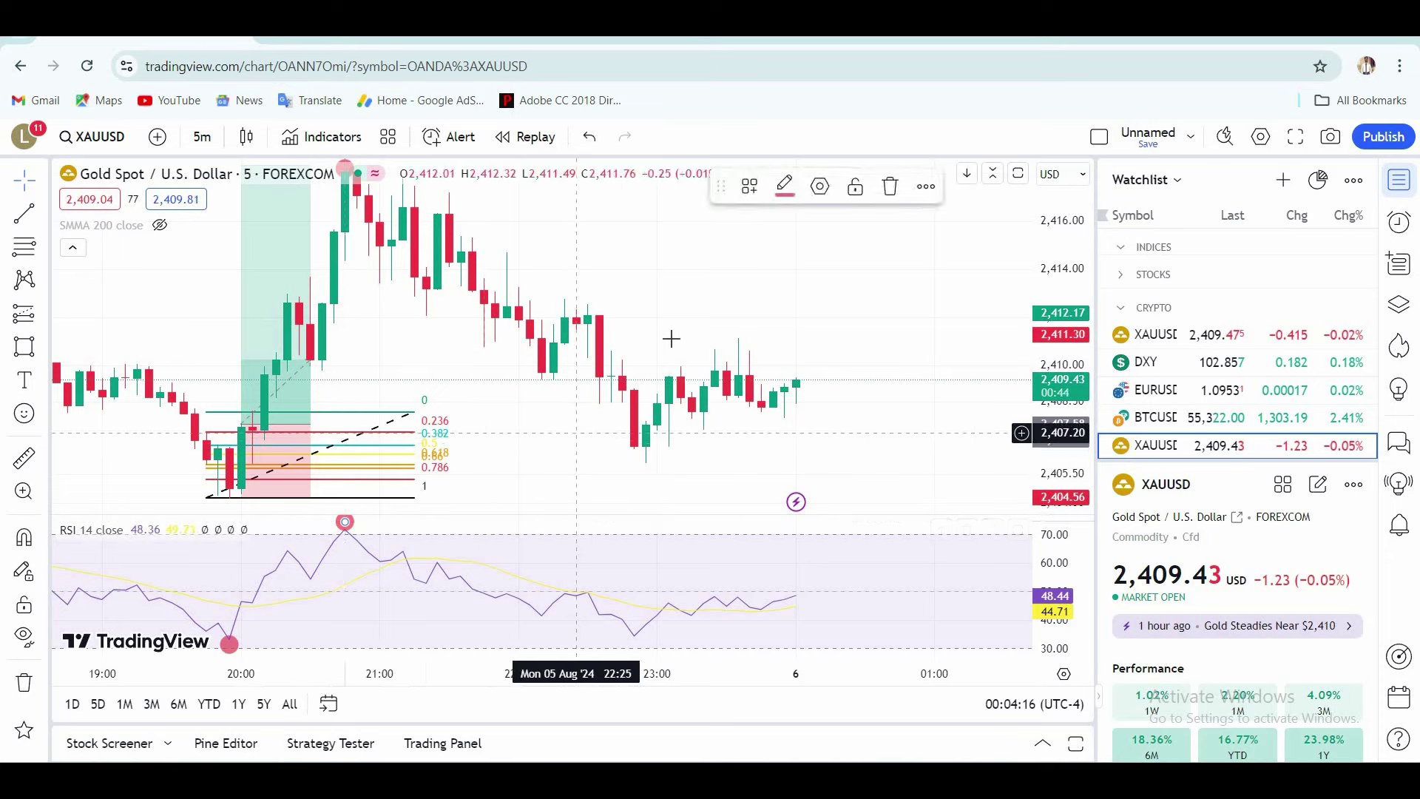
{"action": "left_click_drag", "start_coordinate": [588, 418], "coordinate": [670, 533]}
{"action": "left_click_drag", "start_coordinate": [409, 242], "coordinate": [390, 198]}
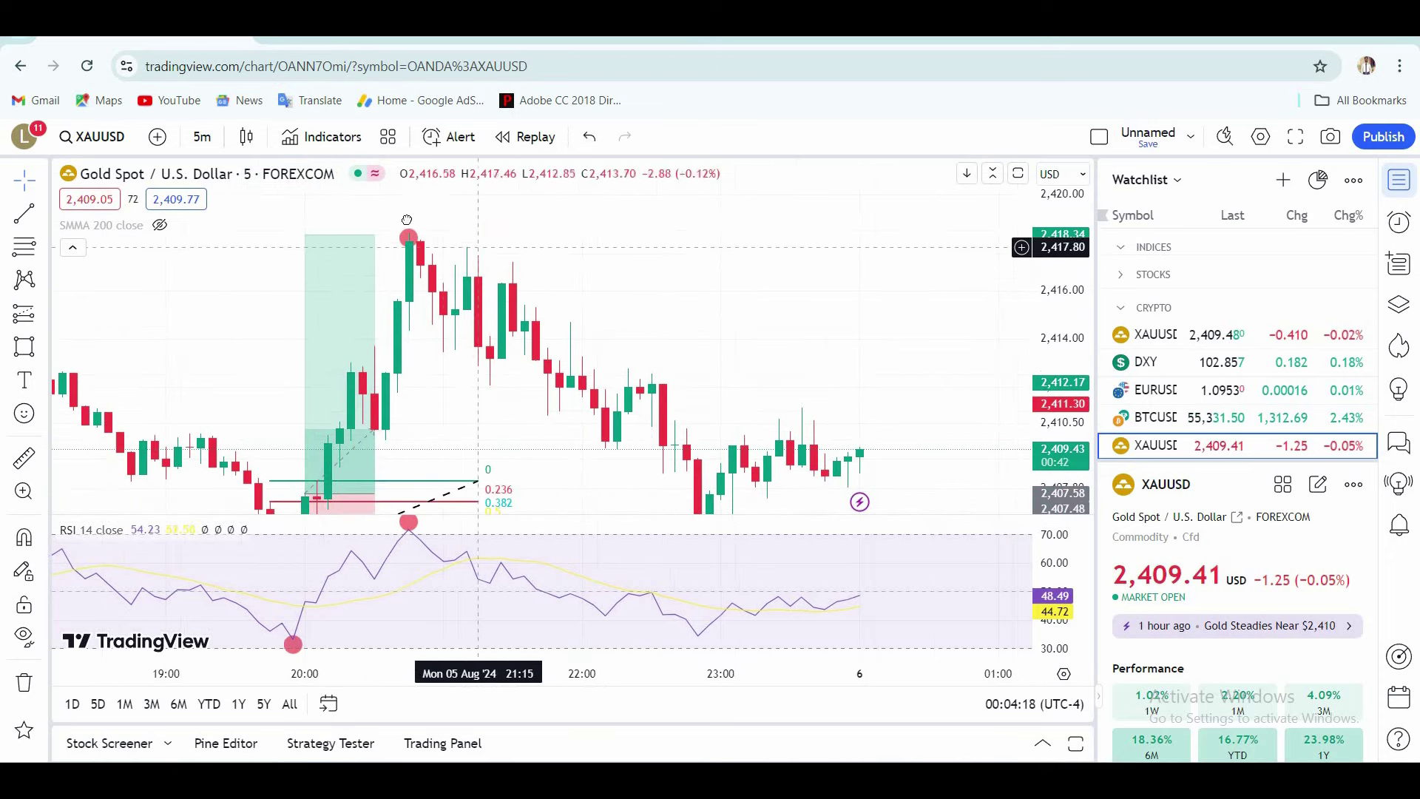
Draw a Fibonacci retracement on the decline from the swing high, from 2,418.42 at 20:40 down to 2,413.46 at 21:55
{"action": "left_click_drag", "start_coordinate": [623, 296], "coordinate": [584, 293]}
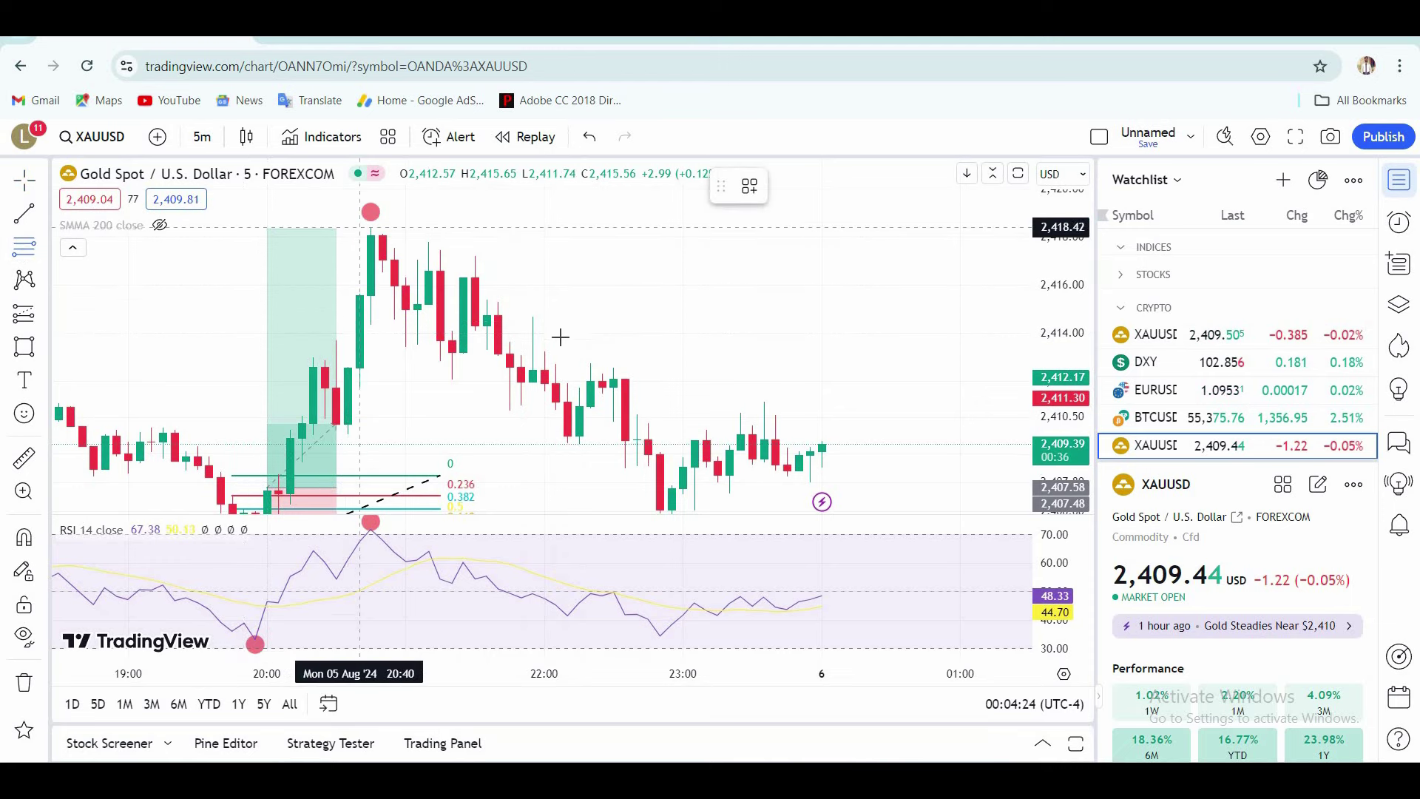
{"action": "left_click", "coordinate": [531, 344]}
{"action": "left_click", "coordinate": [626, 314]}
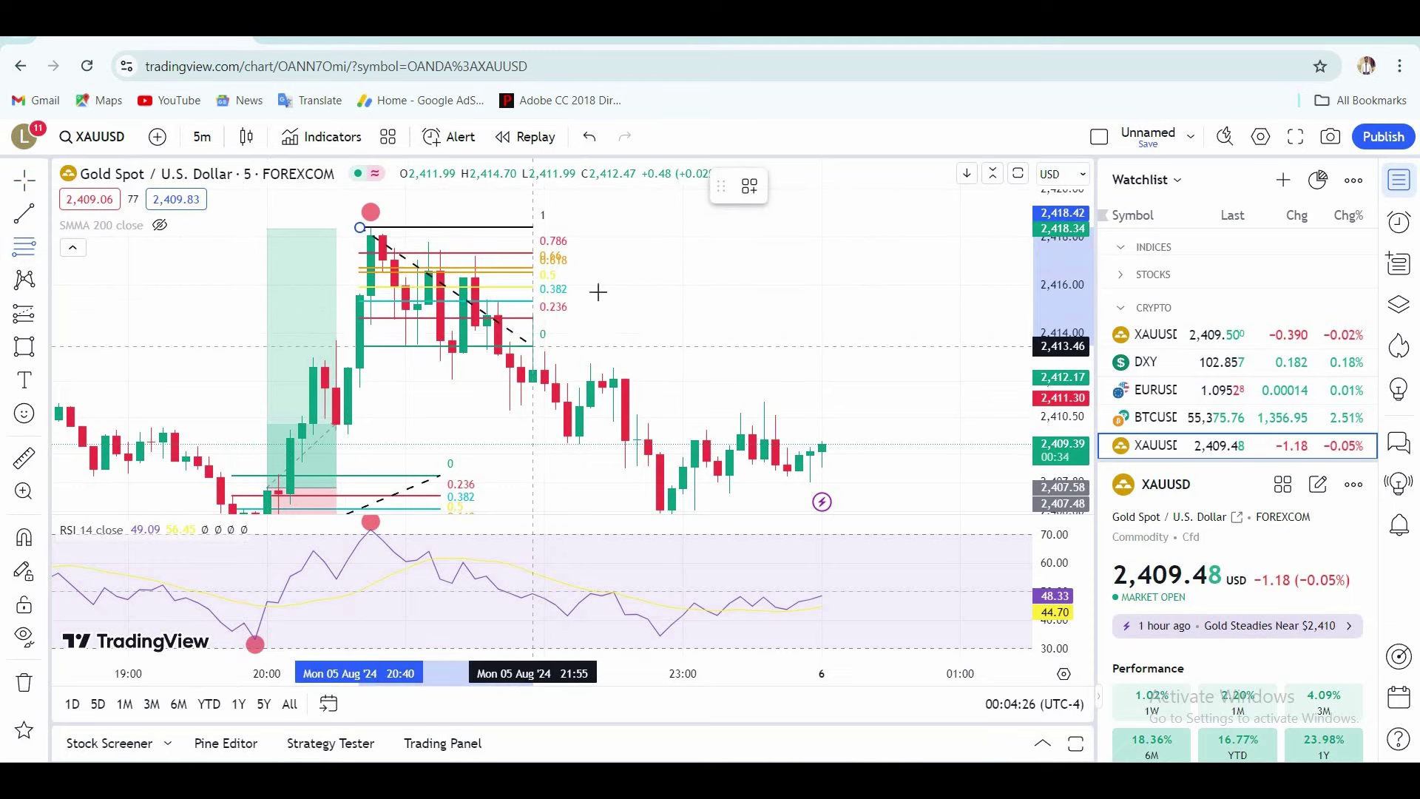
Place a short position on the decline from the swing high, starting at 21:05 with its entry at 2,416.30
{"action": "left_click", "coordinate": [44, 313]}
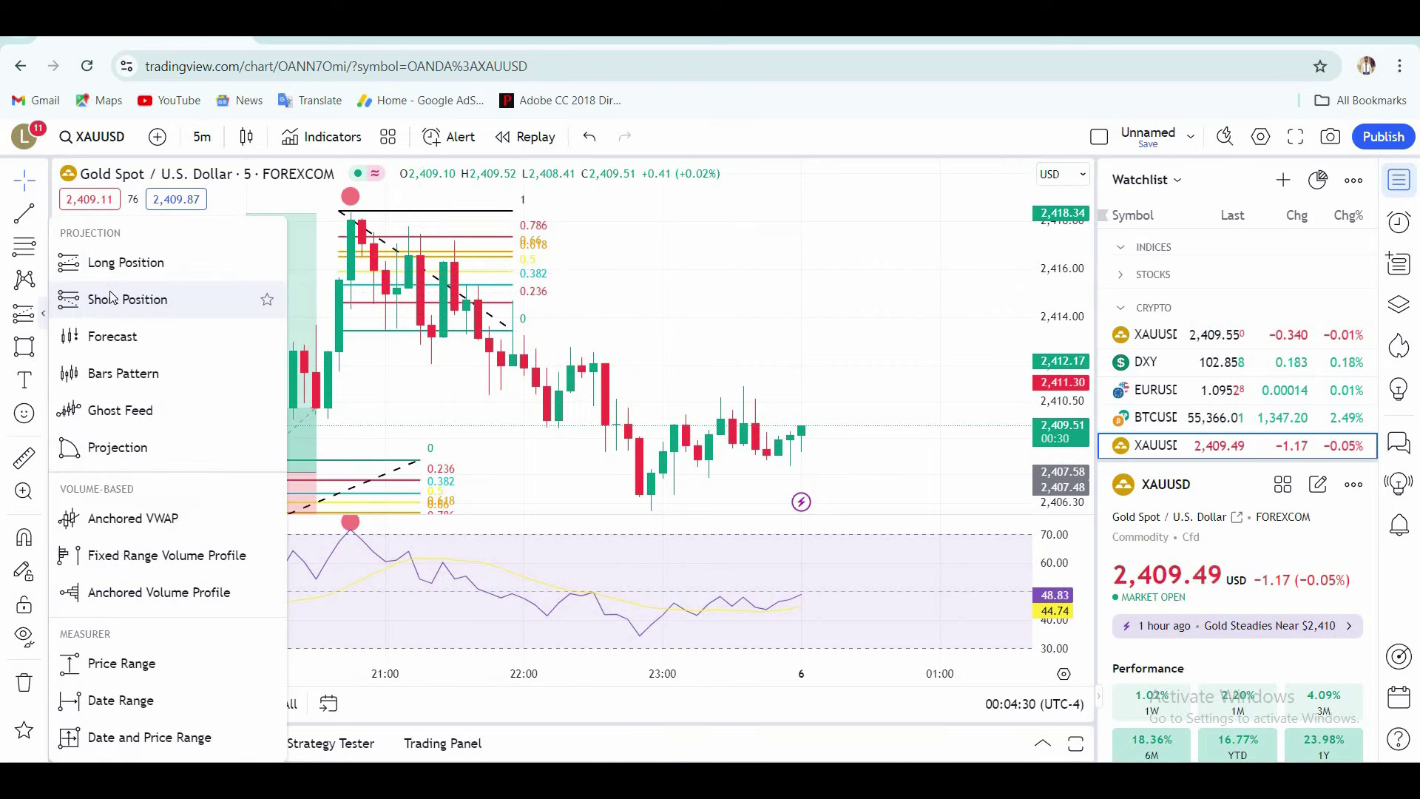
{"action": "left_click", "coordinate": [425, 237]}
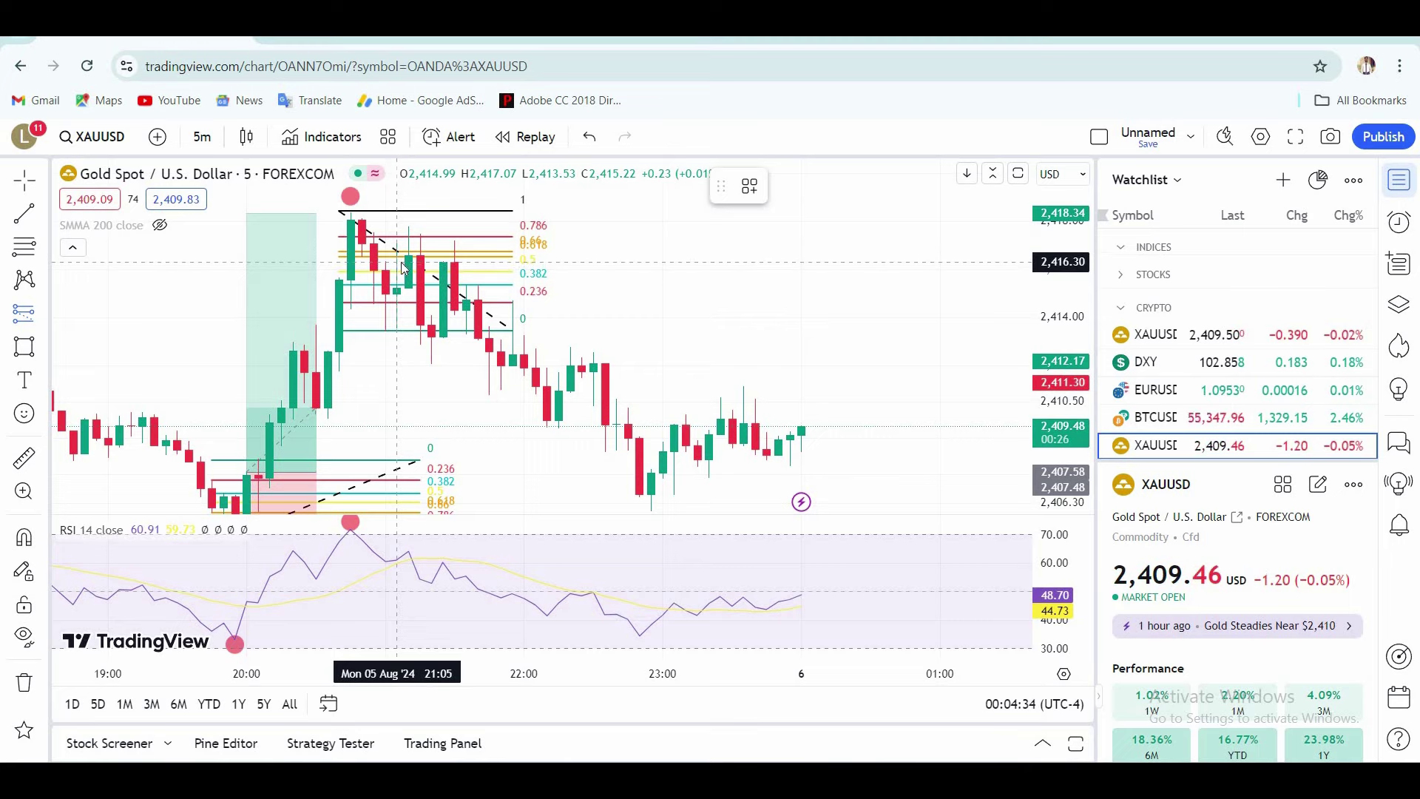
{"action": "left_click_drag", "start_coordinate": [673, 294], "coordinate": [687, 352]}
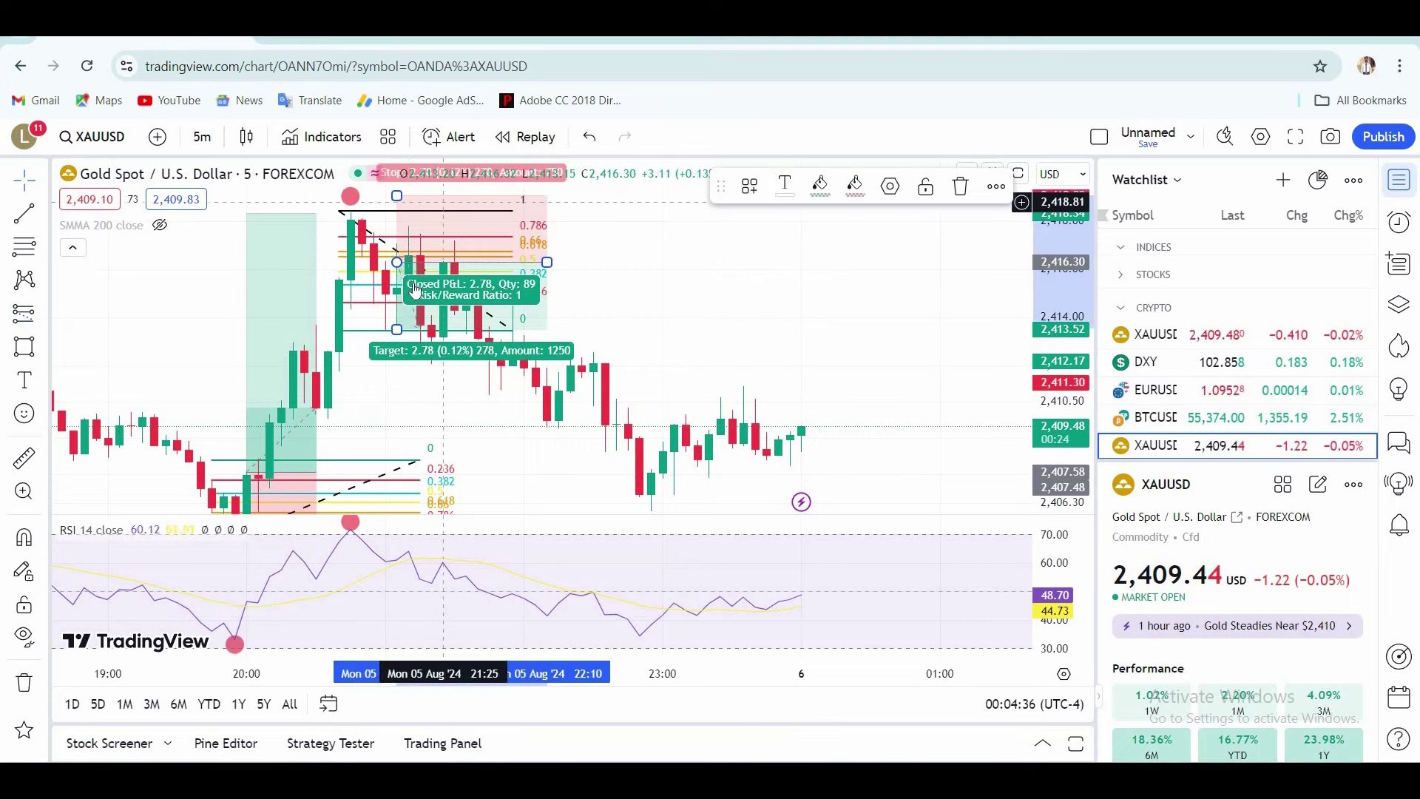
{"action": "left_click_drag", "start_coordinate": [416, 275], "coordinate": [416, 270]}
{"action": "left_click", "coordinate": [705, 346]}
{"action": "left_click_drag", "start_coordinate": [705, 346], "coordinate": [675, 249]}
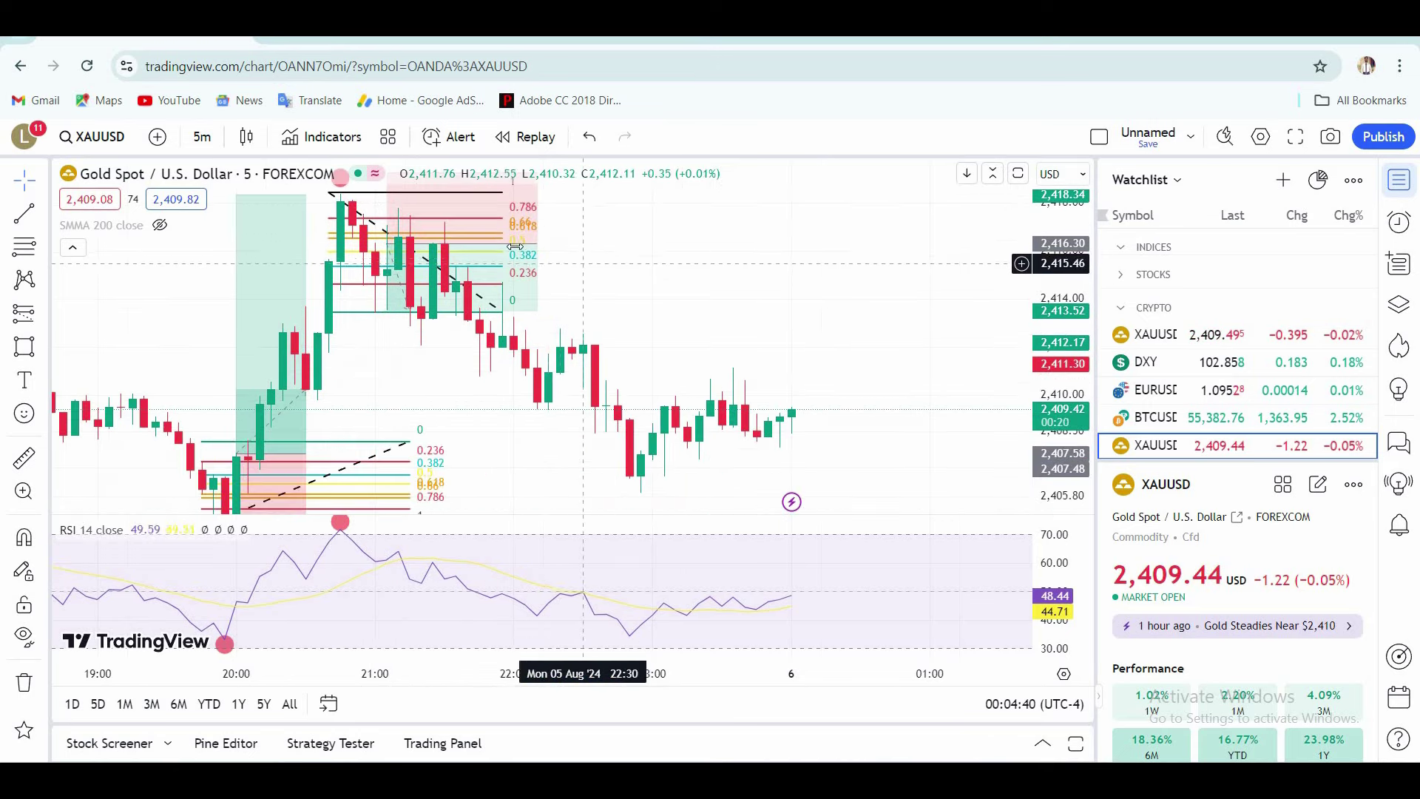
Shorten the short position to end at 21:55 and lower its target to 2,406.13
{"action": "left_click_drag", "start_coordinate": [539, 244], "coordinate": [502, 244]}
{"action": "left_click", "coordinate": [710, 314]}
{"action": "left_click_drag", "start_coordinate": [710, 314], "coordinate": [688, 237]}
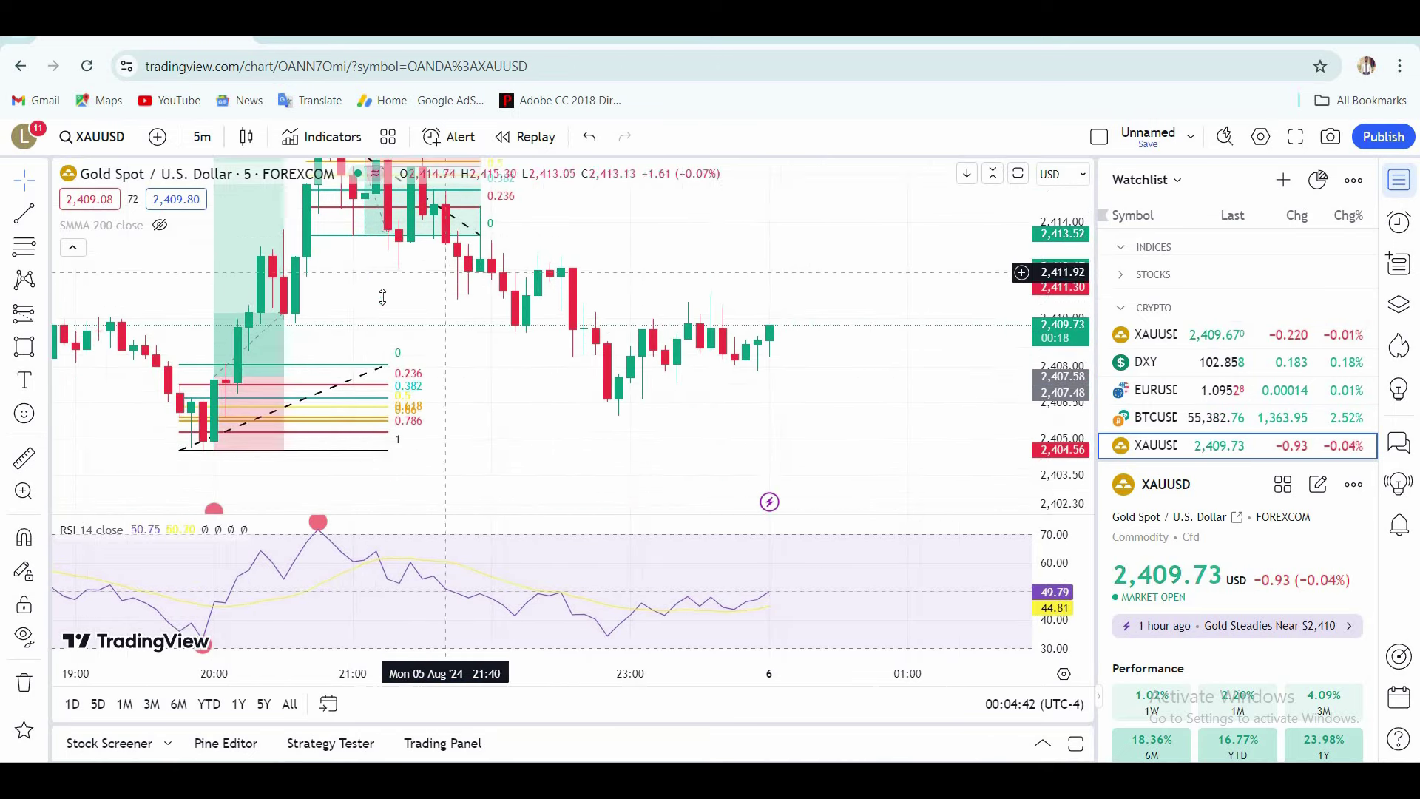
{"action": "left_click_drag", "start_coordinate": [364, 236], "coordinate": [428, 412]}
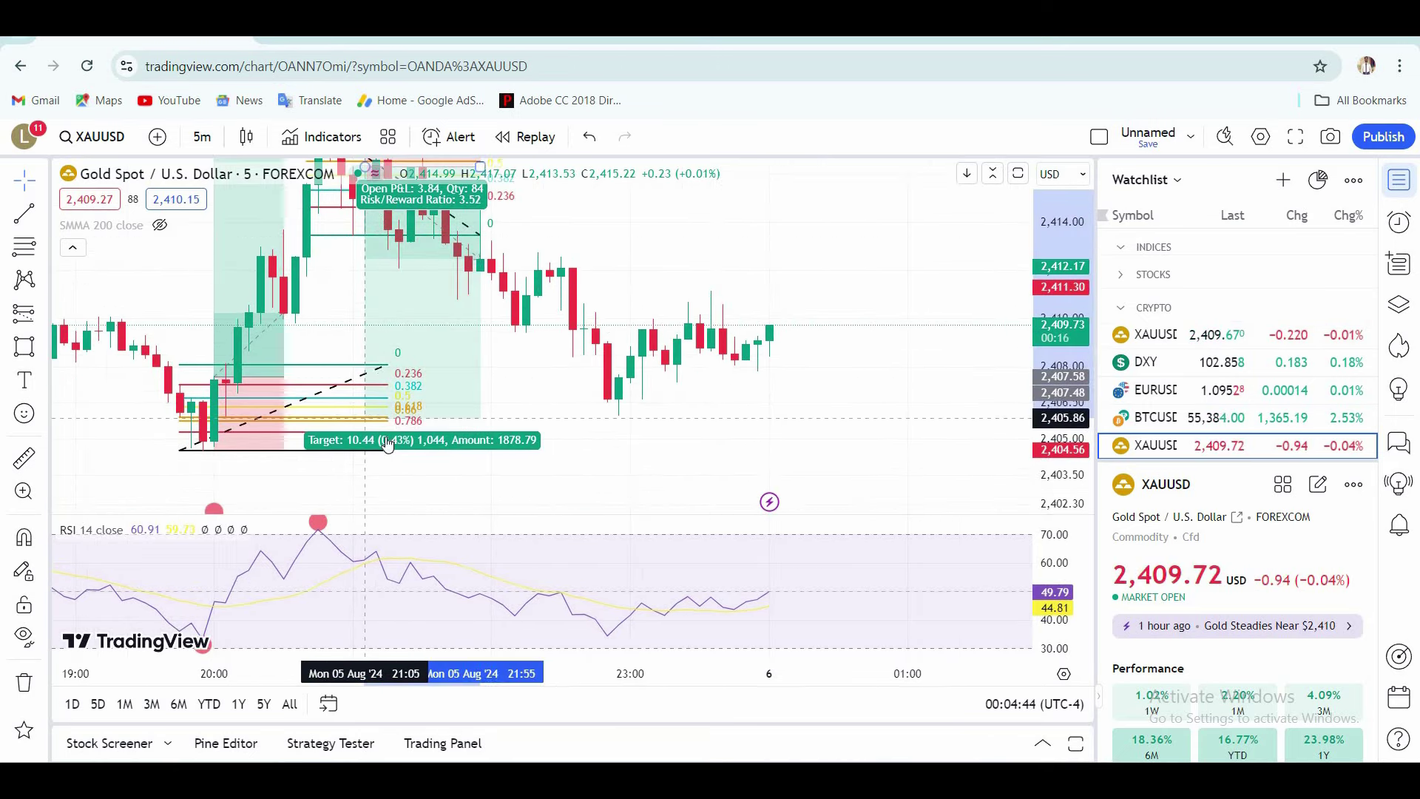
{"action": "left_click", "coordinate": [915, 441]}
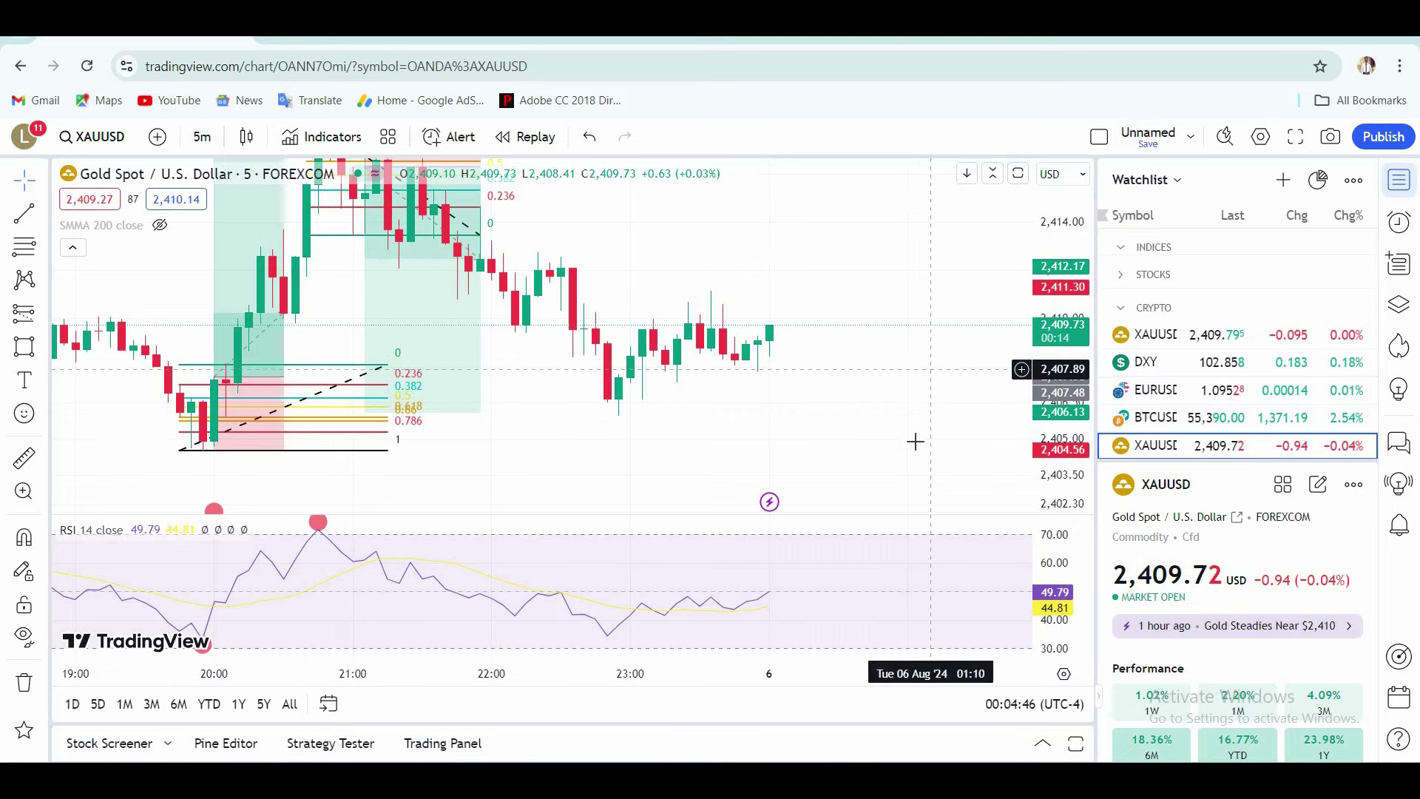
Review all the marked RSI extremes, Fibonacci retracements and example trades across the 5 August price action
{"action": "scroll", "coordinate": [919, 418], "scroll_direction": "down", "scroll_amount": 8}
{"action": "left_click_drag", "start_coordinate": [954, 415], "coordinate": [859, 327]}
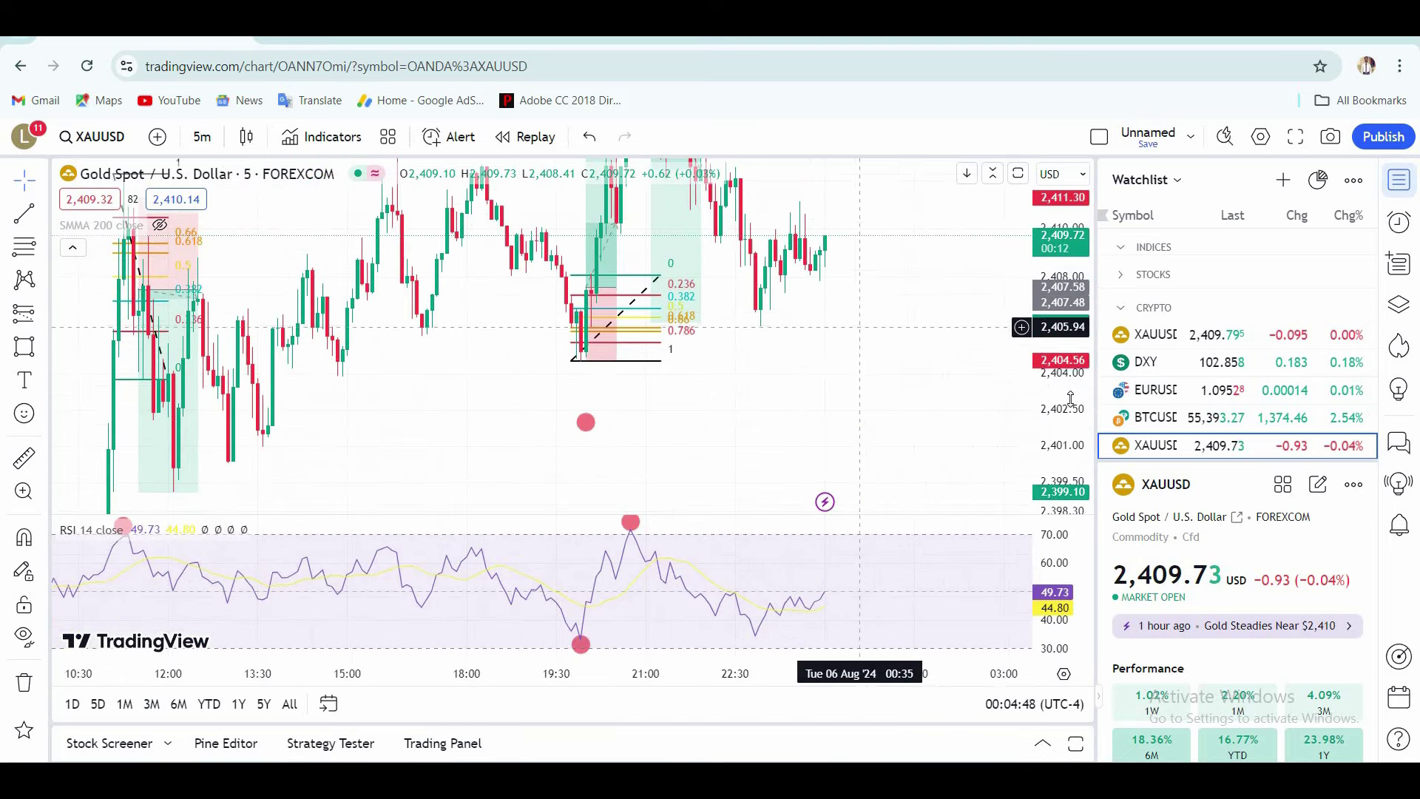
{"action": "scroll", "coordinate": [1070, 399], "scroll_direction": "down", "scroll_amount": 5}
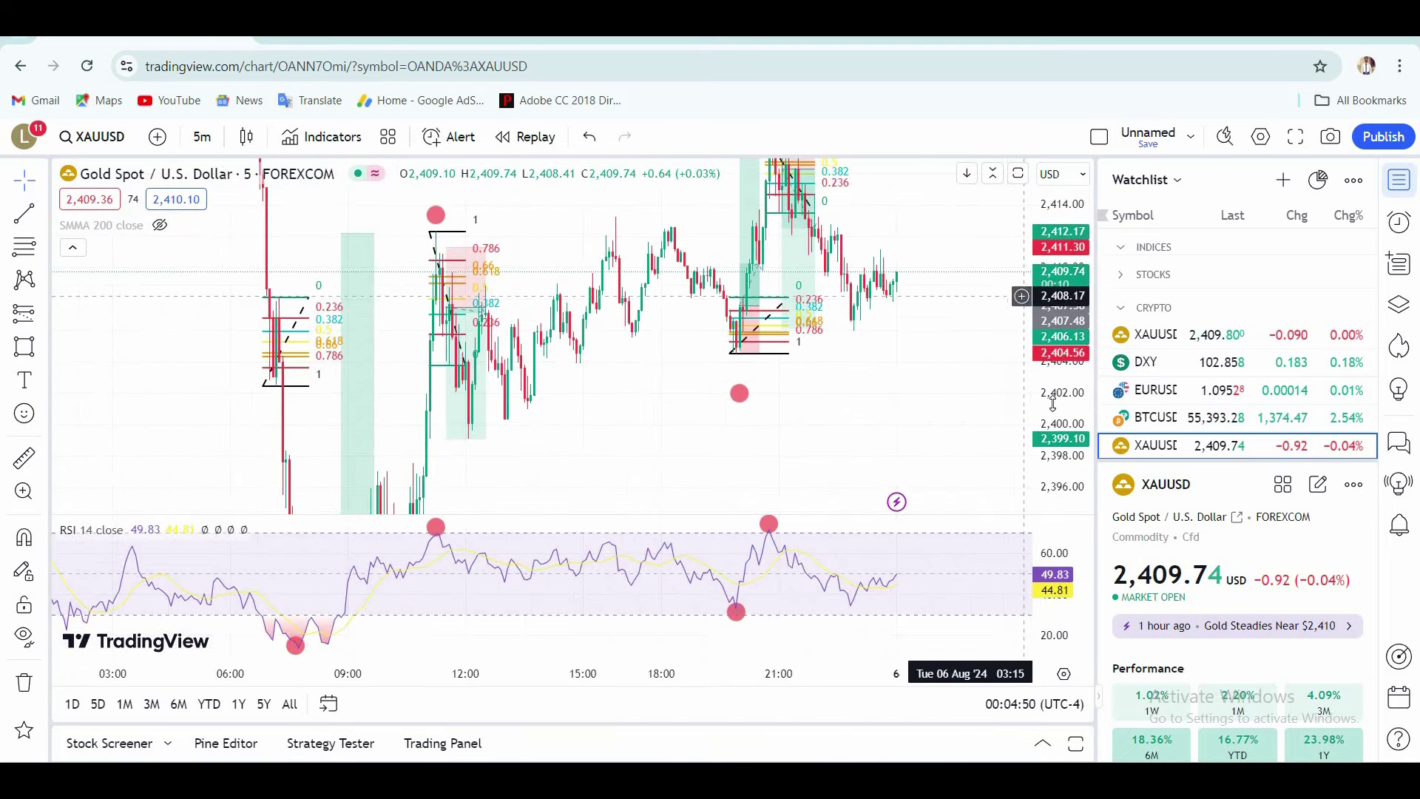
{"action": "left_click_drag", "start_coordinate": [891, 422], "coordinate": [799, 395]}
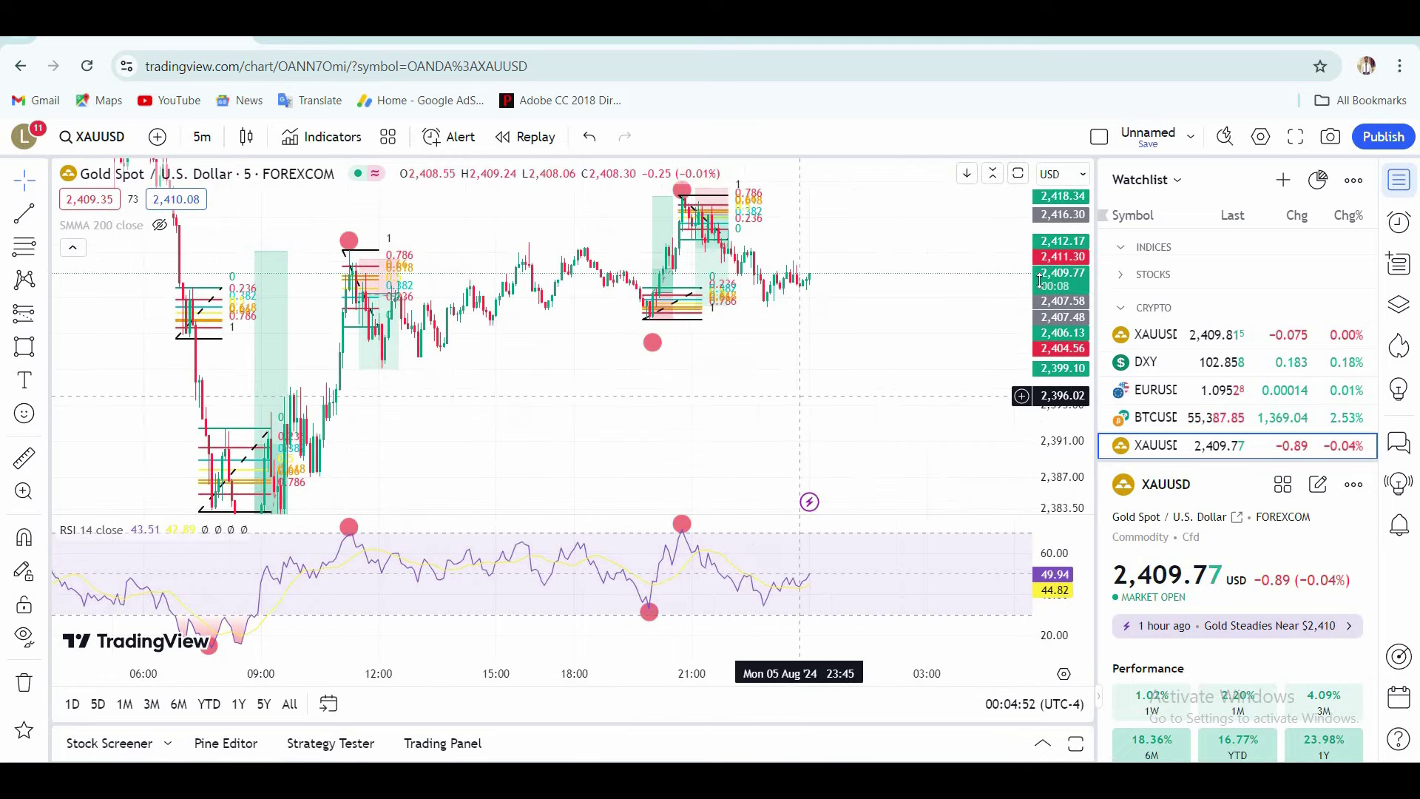
{"action": "left_click_drag", "start_coordinate": [1039, 281], "coordinate": [1046, 396]}
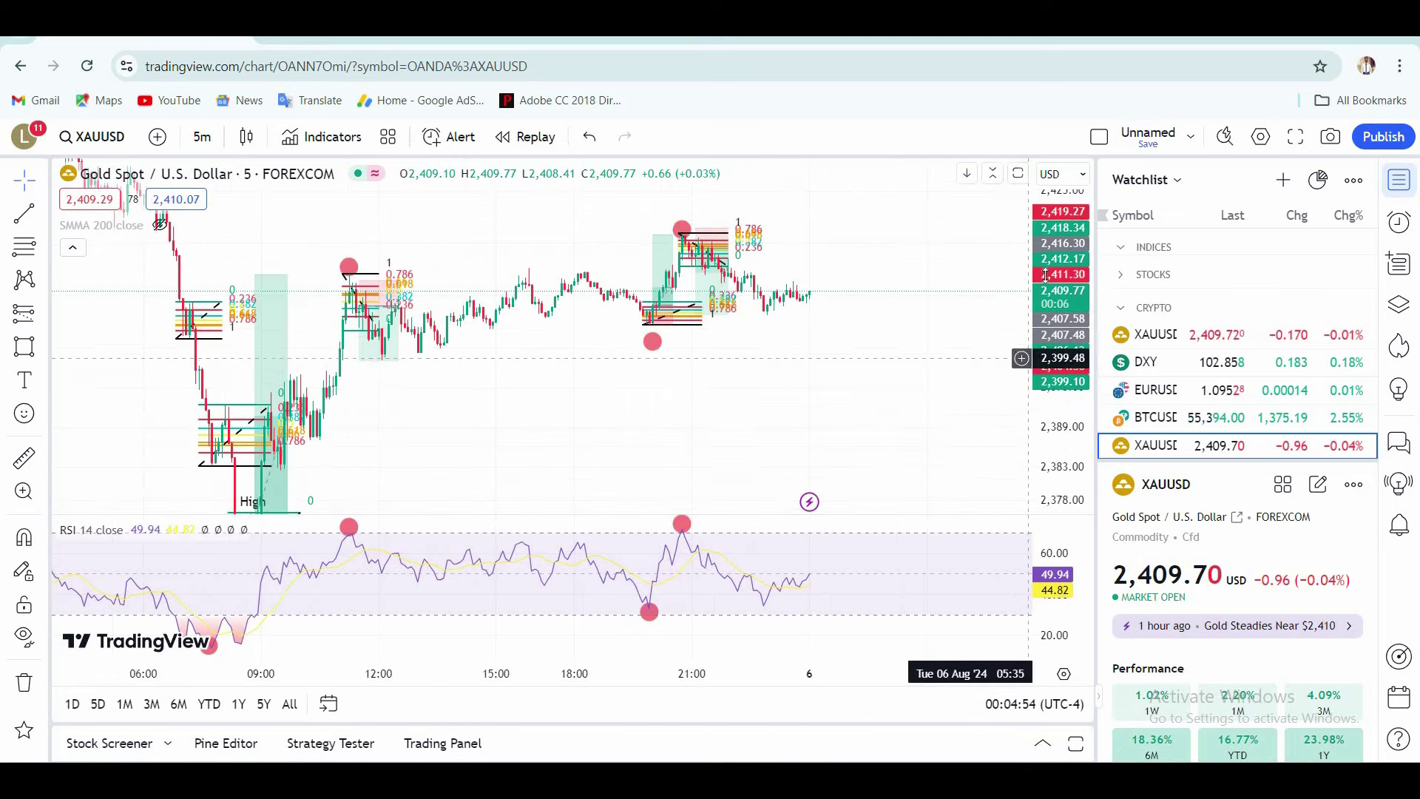
{"action": "left_click_drag", "start_coordinate": [1045, 276], "coordinate": [1083, 448]}
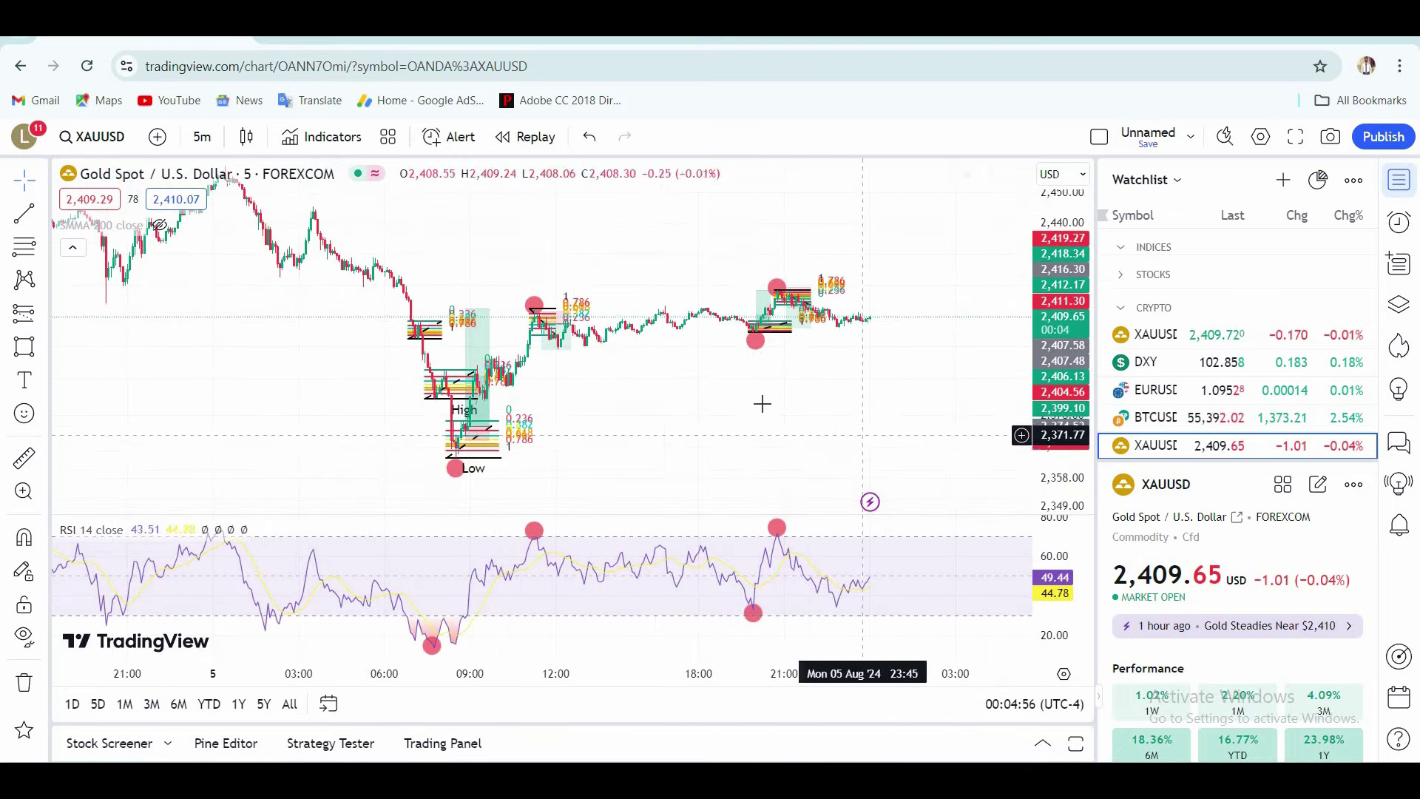
{"action": "scroll", "coordinate": [762, 403], "scroll_direction": "right", "scroll_amount": 3}
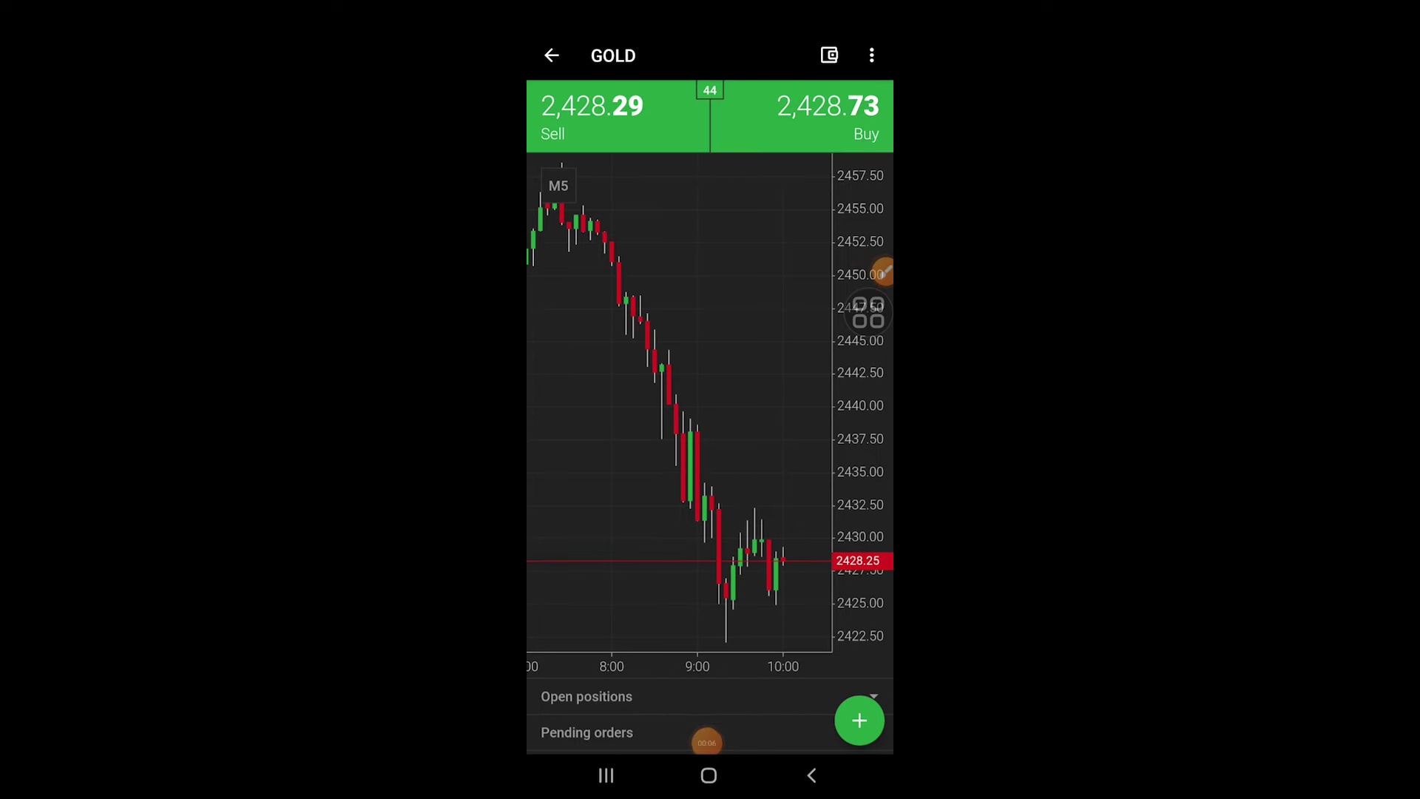
Switch to the XM mobile app and place a market buy order for GOLD with a volume of 0.01
{"action": "left_click", "coordinate": [828, 118]}
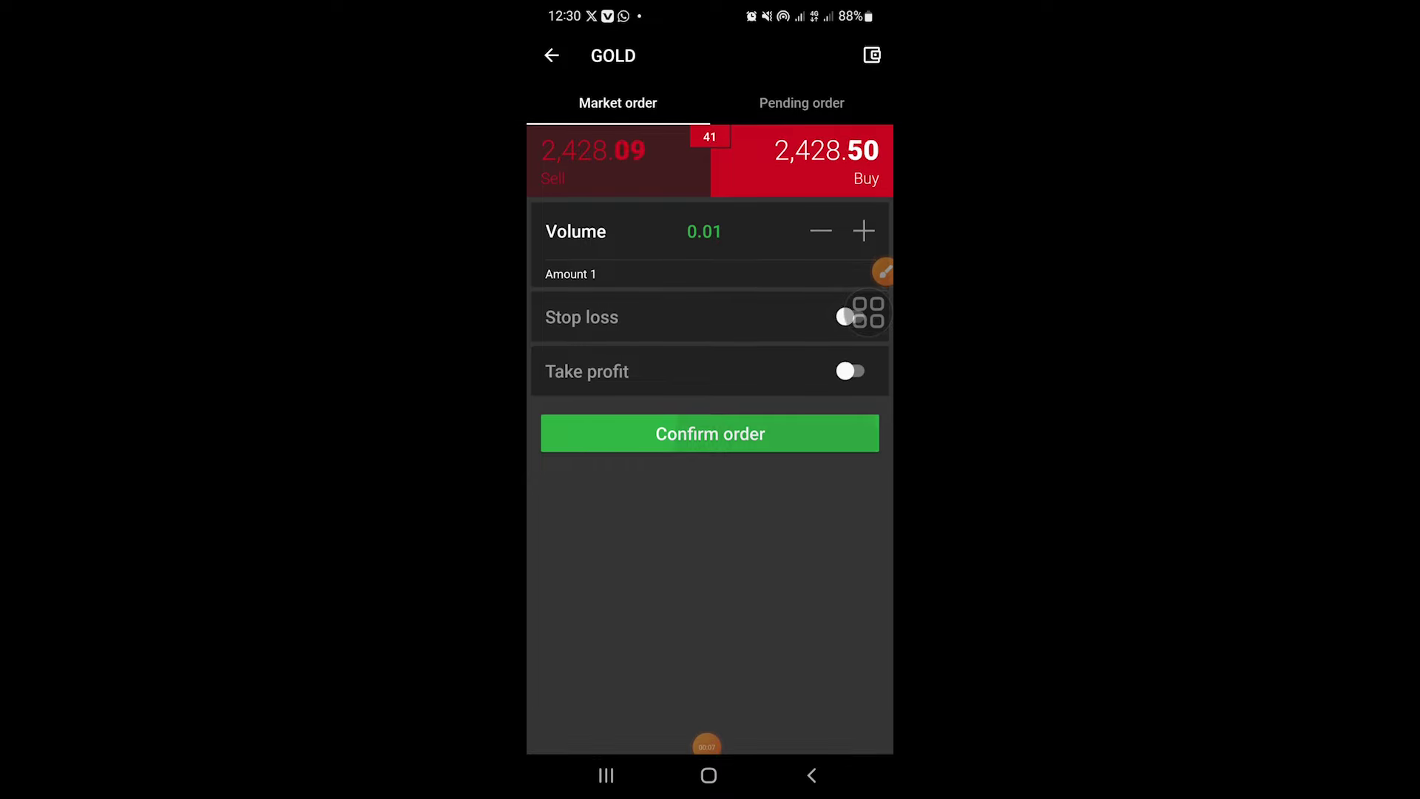
{"action": "left_click", "coordinate": [710, 433]}
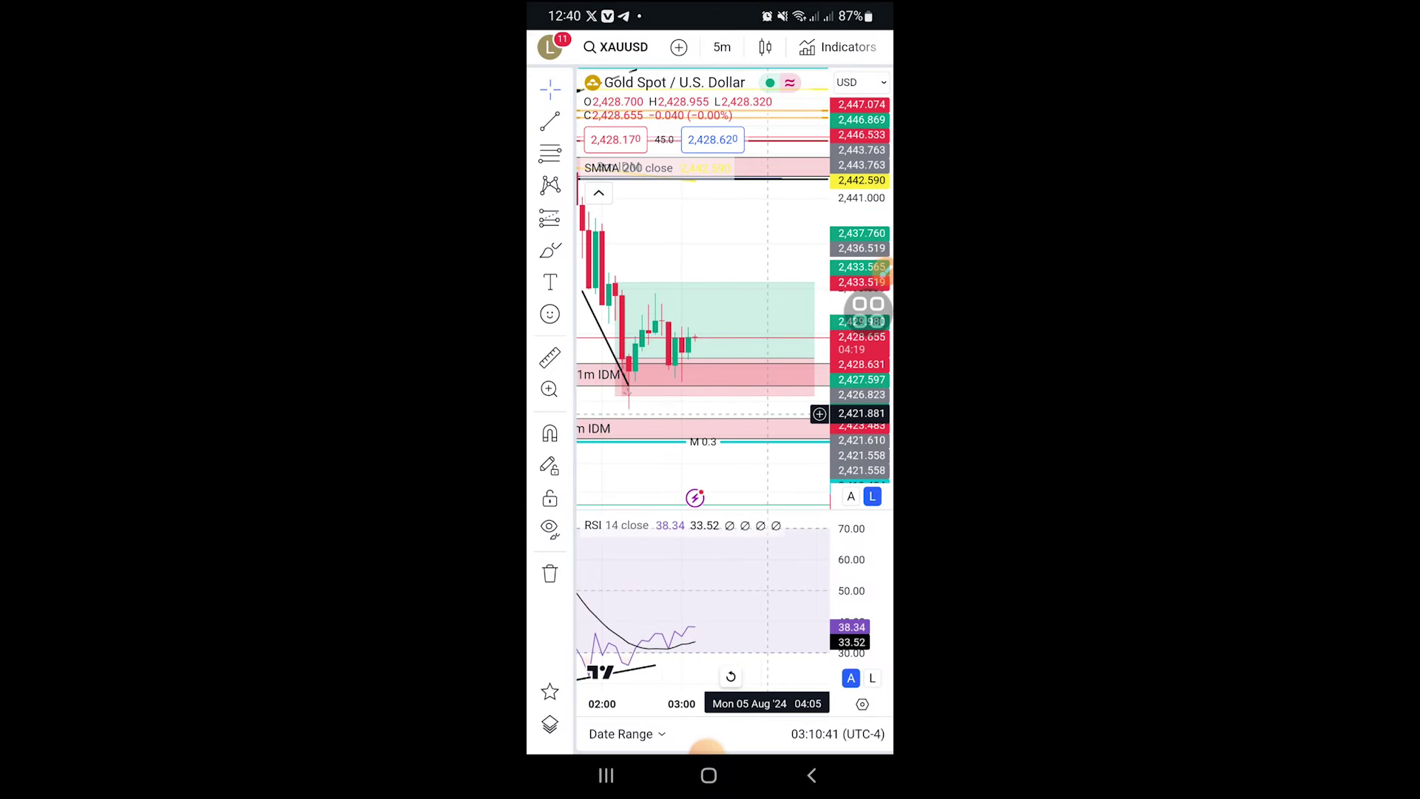
Check the live XAUUSD chart in TradingView, and open the GOLD buy position's details in XM to examine its stop loss
{"action": "left_click_drag", "start_coordinate": [768, 414], "coordinate": [794, 370]}
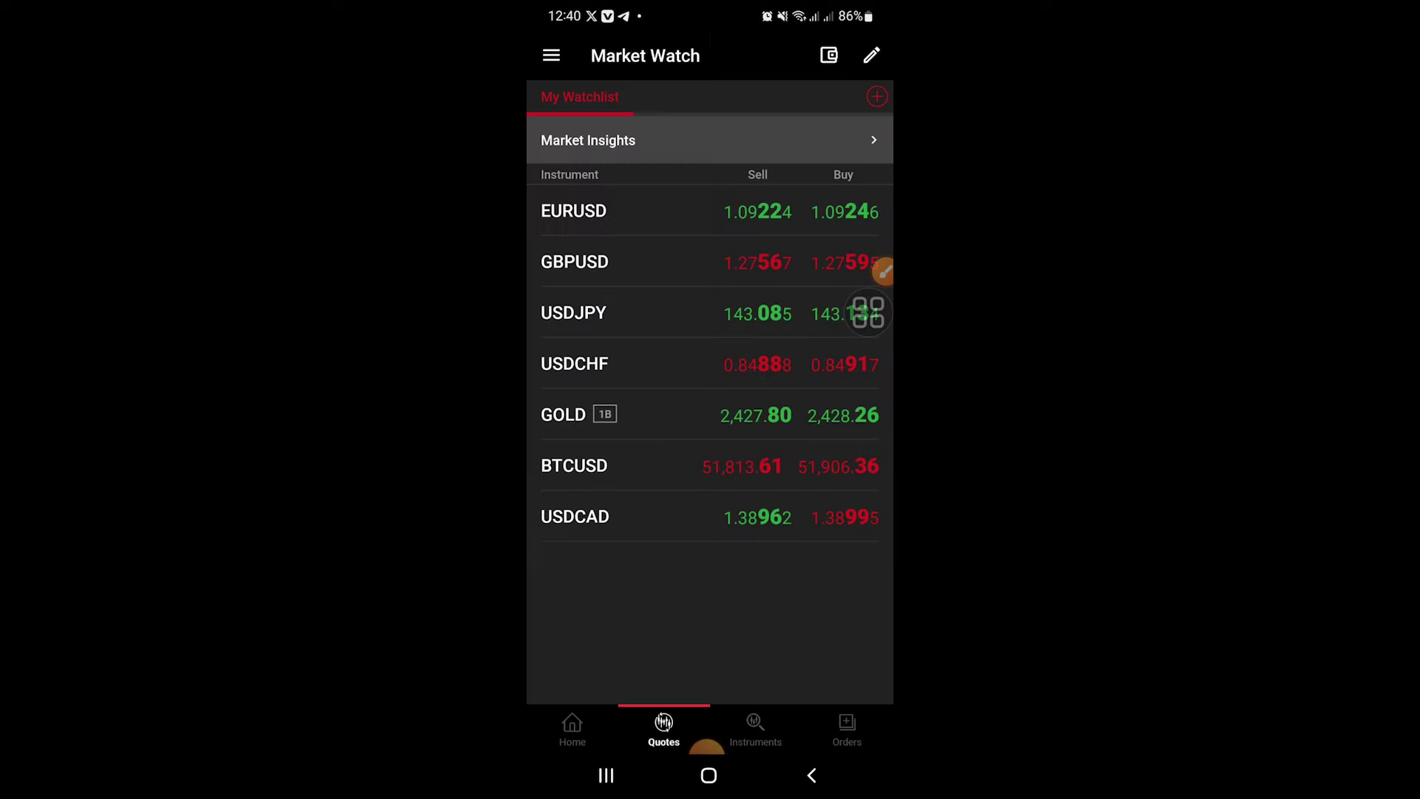
{"action": "left_click", "coordinate": [847, 729]}
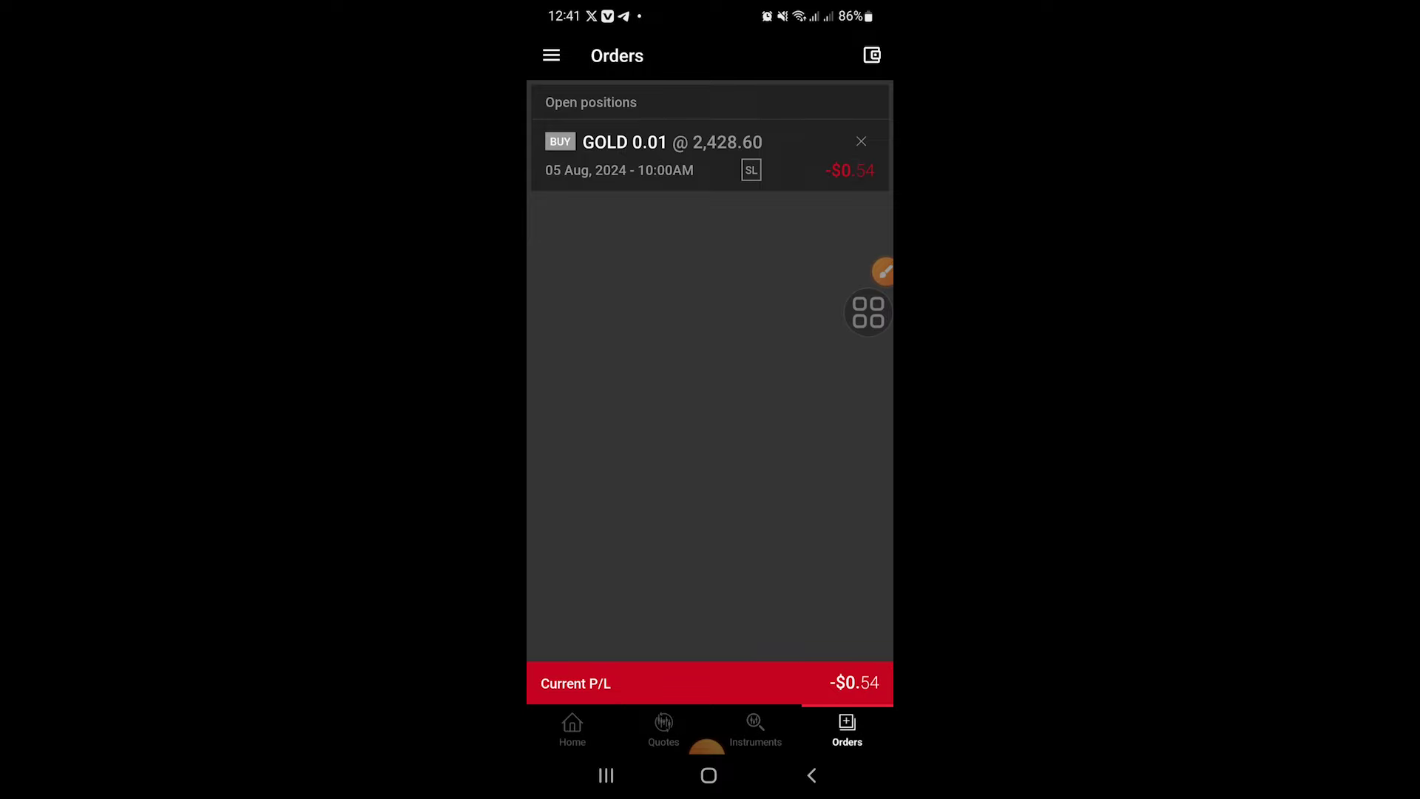
{"action": "left_click", "coordinate": [681, 155]}
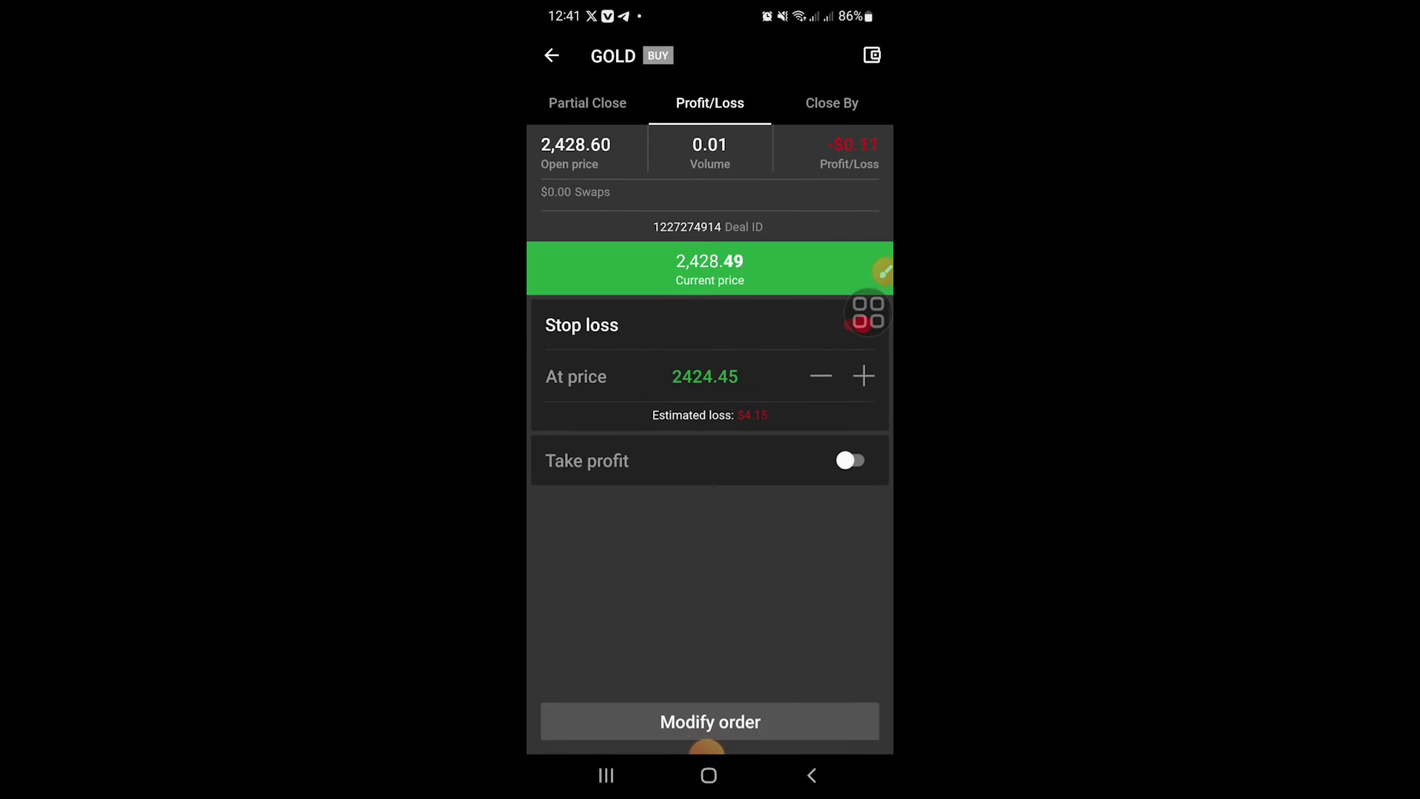
Switch back to TradingView and draw a horizontal line across the XAUUSD chart at about 2,433.02
{"action": "left_click", "coordinate": [606, 775]}
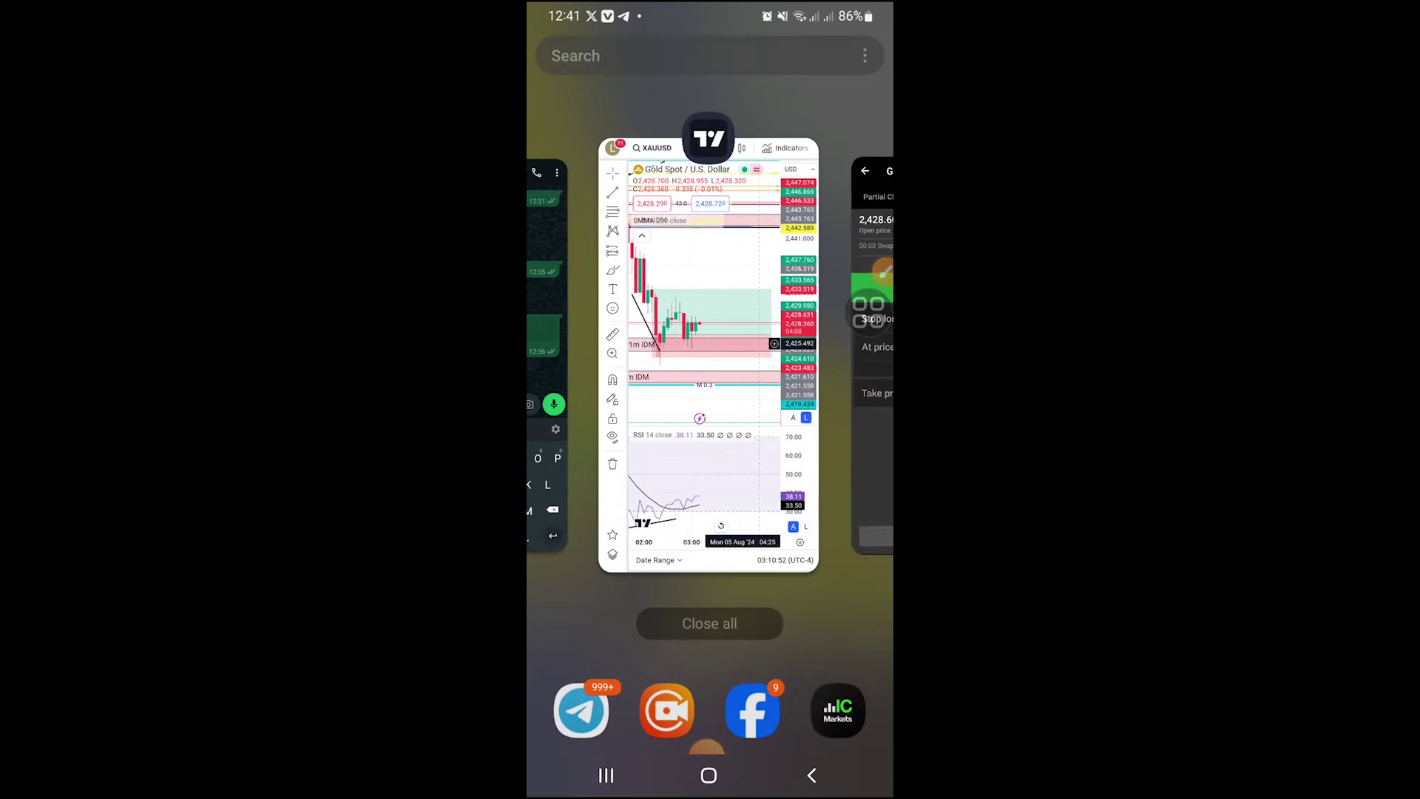
{"action": "left_click", "coordinate": [709, 355]}
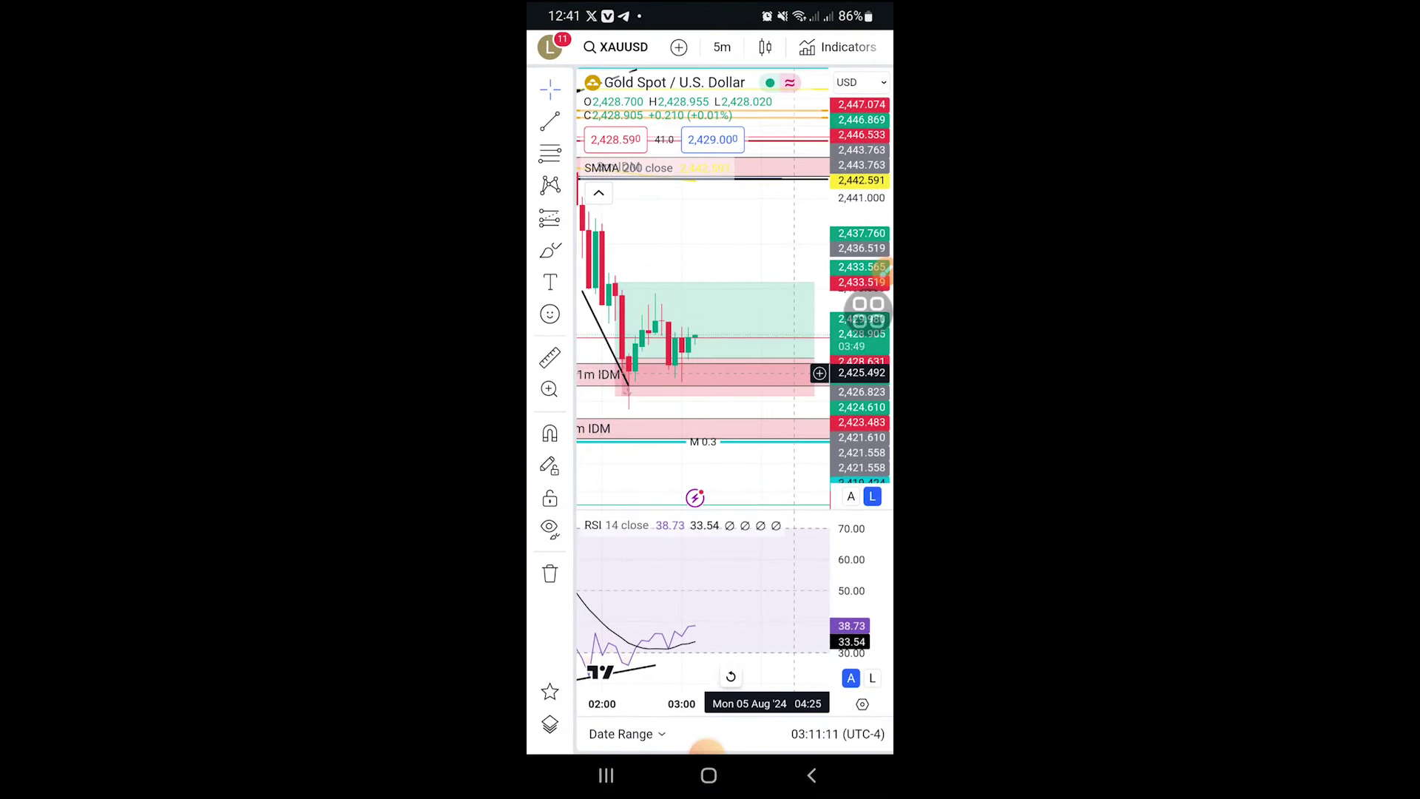
{"action": "left_click", "coordinate": [549, 122]}
{"action": "left_click", "coordinate": [636, 340]}
{"action": "left_click", "coordinate": [702, 288]}
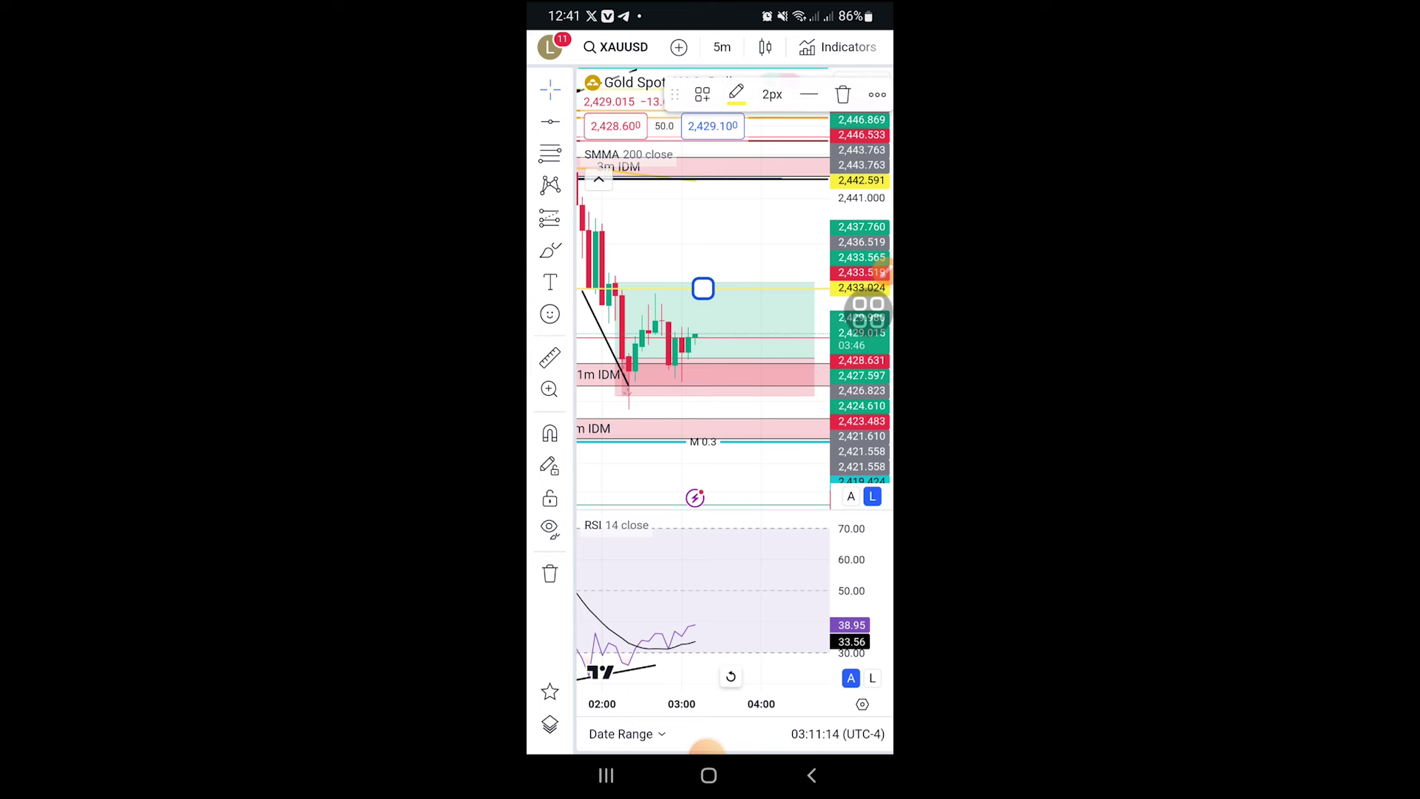
Set the horizontal line's price coordinate to 2424.45 to match the trade's stop loss
{"action": "left_click", "coordinate": [877, 93]}
{"action": "left_click", "coordinate": [596, 729]}
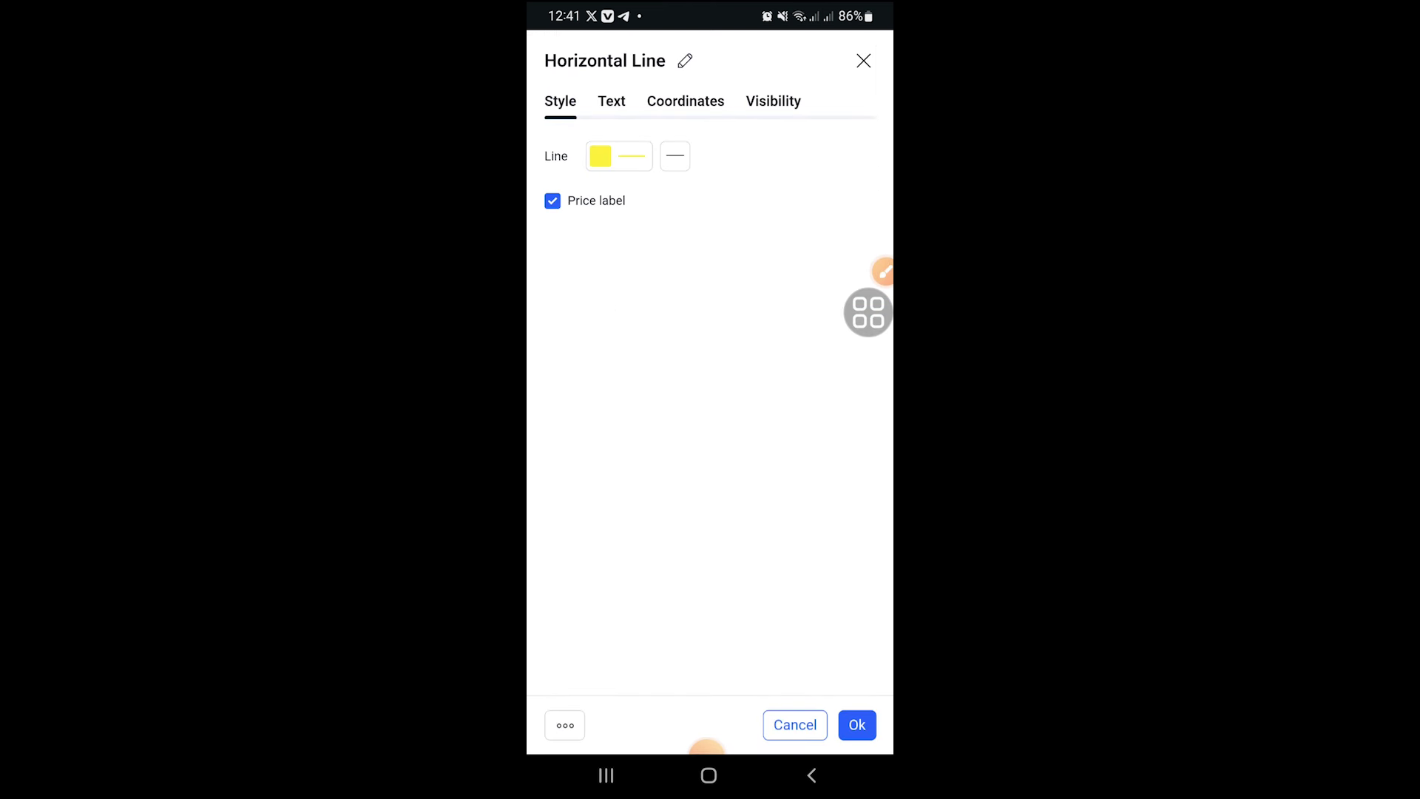
{"action": "left_click", "coordinate": [686, 100]}
{"action": "left_click", "coordinate": [660, 156]}
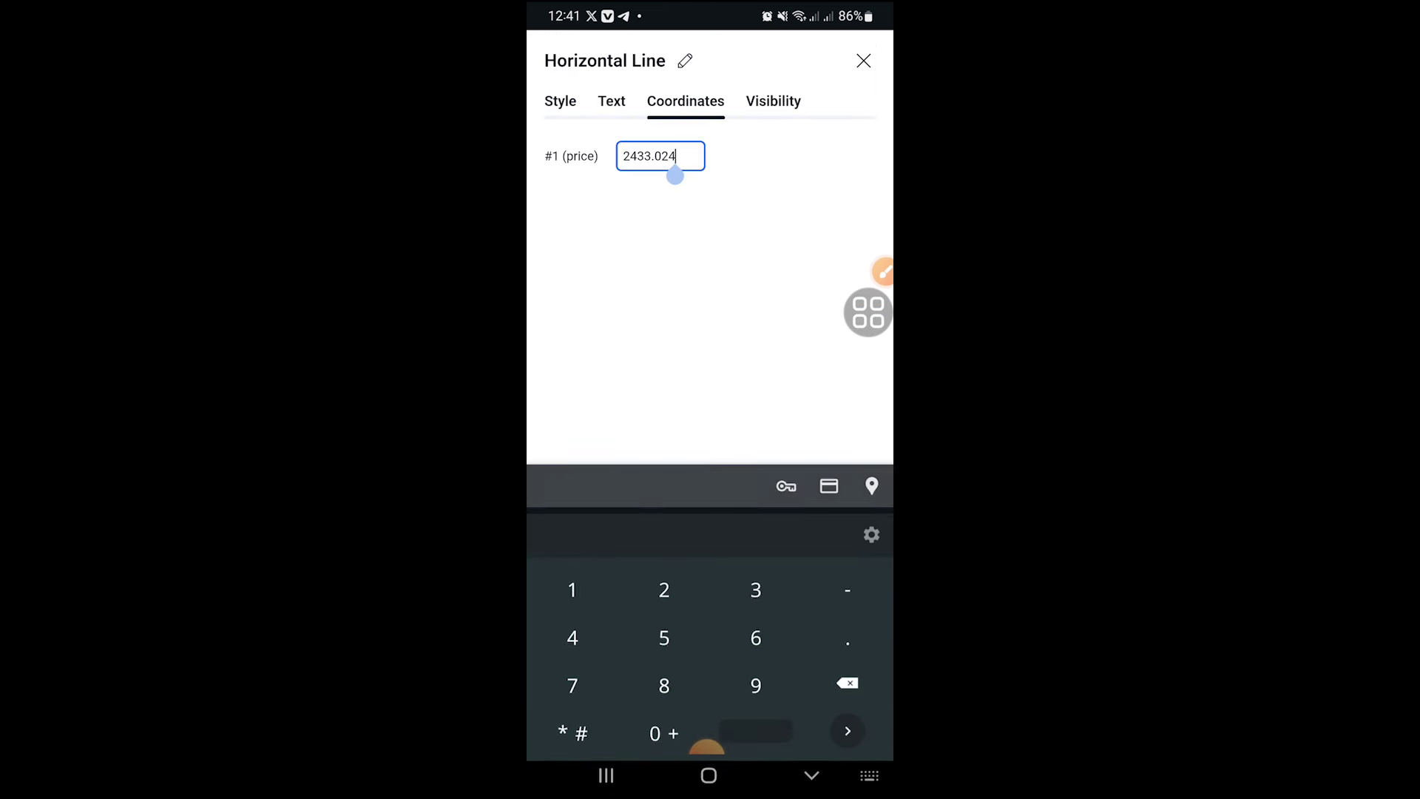
{"action": "key", "text": "BackSpace"}
{"action": "key", "text": "BackSpace"}
{"action": "key", "text": "BackSpace"}
{"action": "key", "text": "BackSpace"}
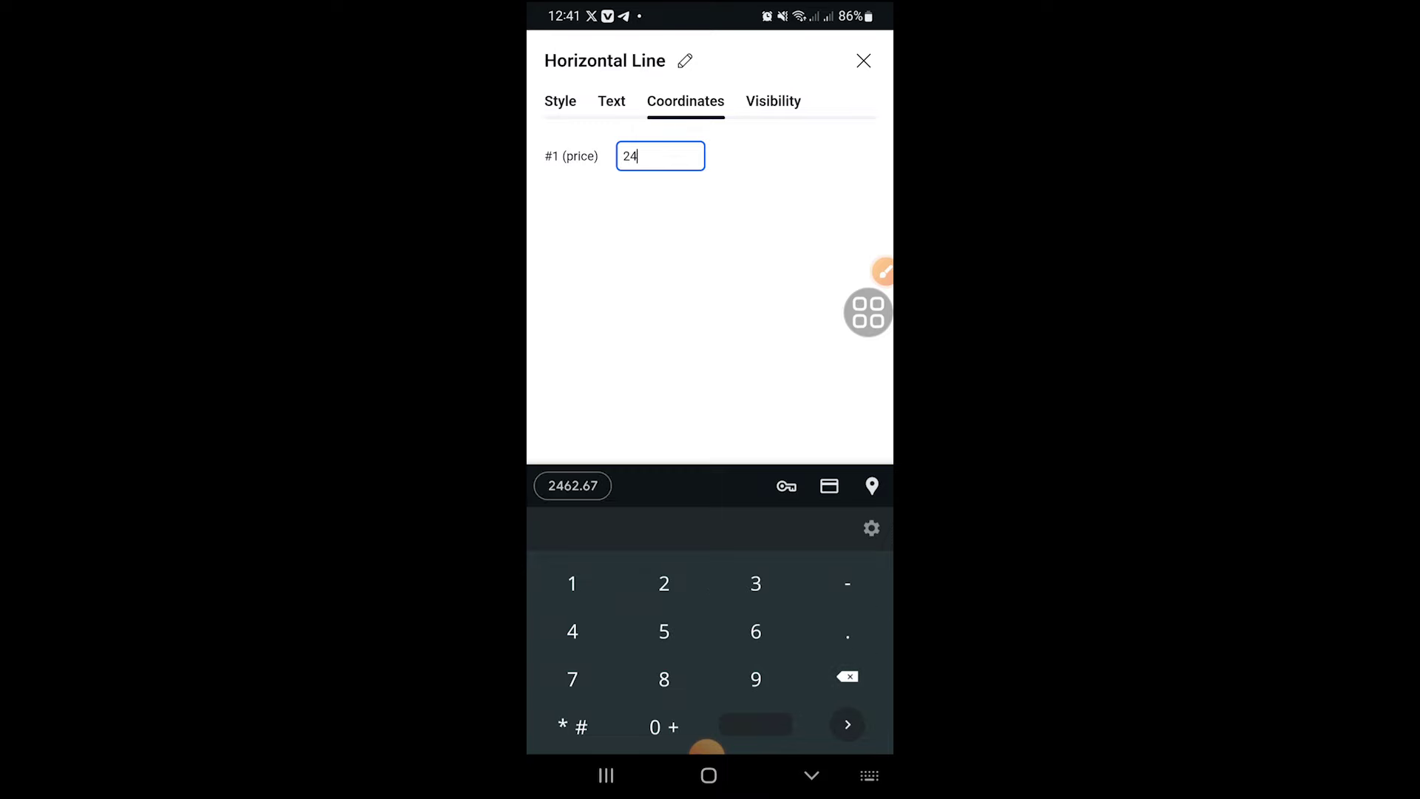
{"action": "type", "text": "24.45"}
{"action": "left_click", "coordinate": [811, 775]}
{"action": "left_click", "coordinate": [857, 725]}
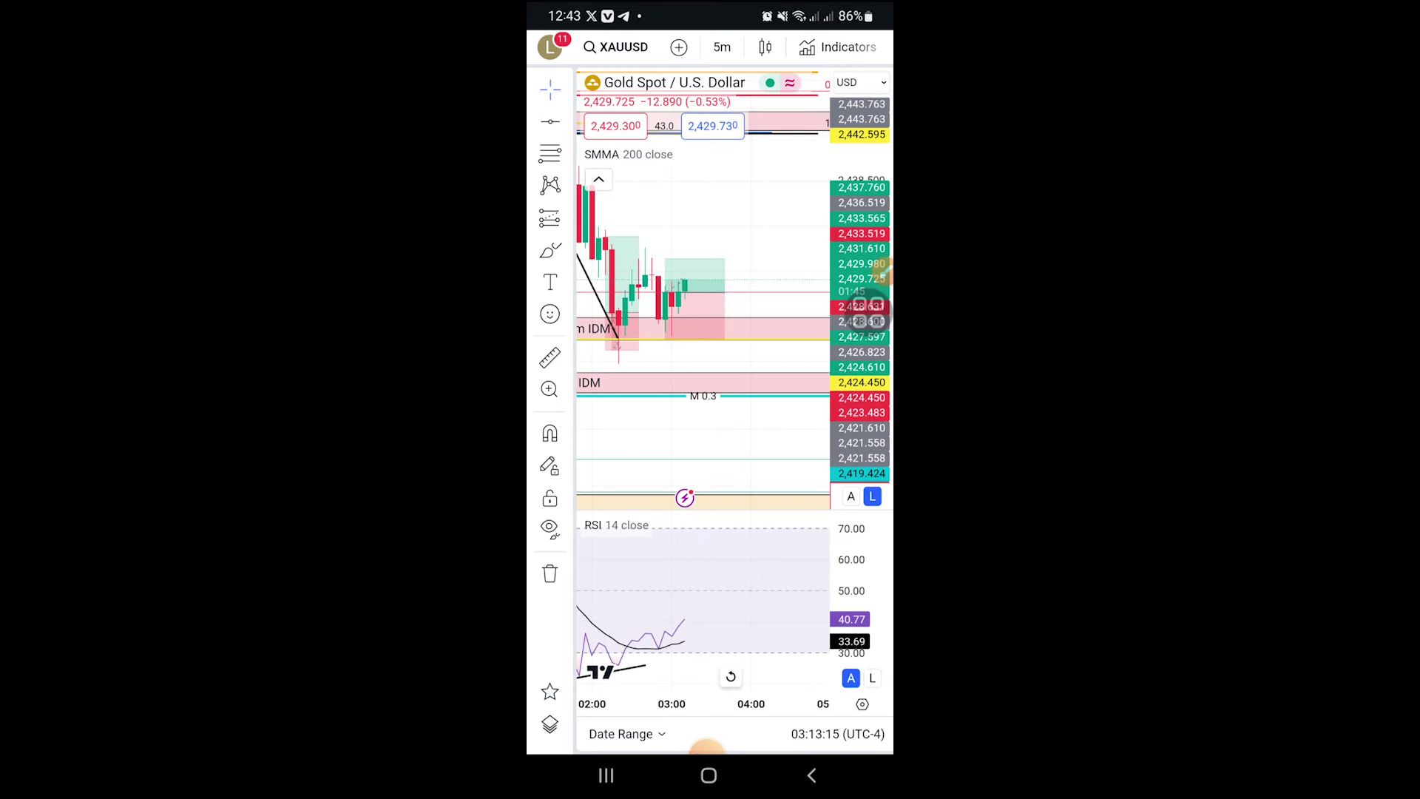
Switch to XM, examine the GOLD buy position's profit and stop loss, and return to the list of open positions
{"action": "left_click", "coordinate": [606, 775]}
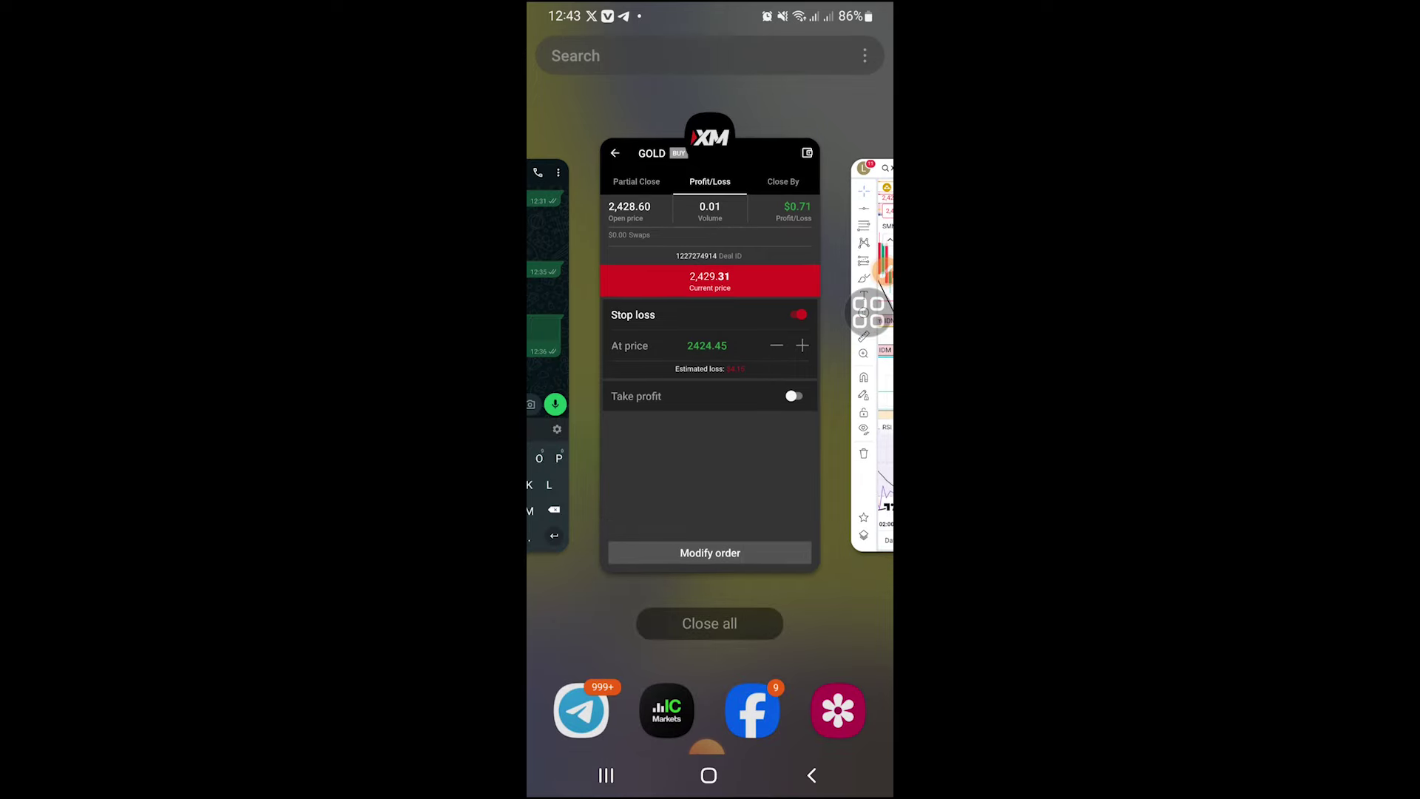
{"action": "left_click", "coordinate": [710, 355]}
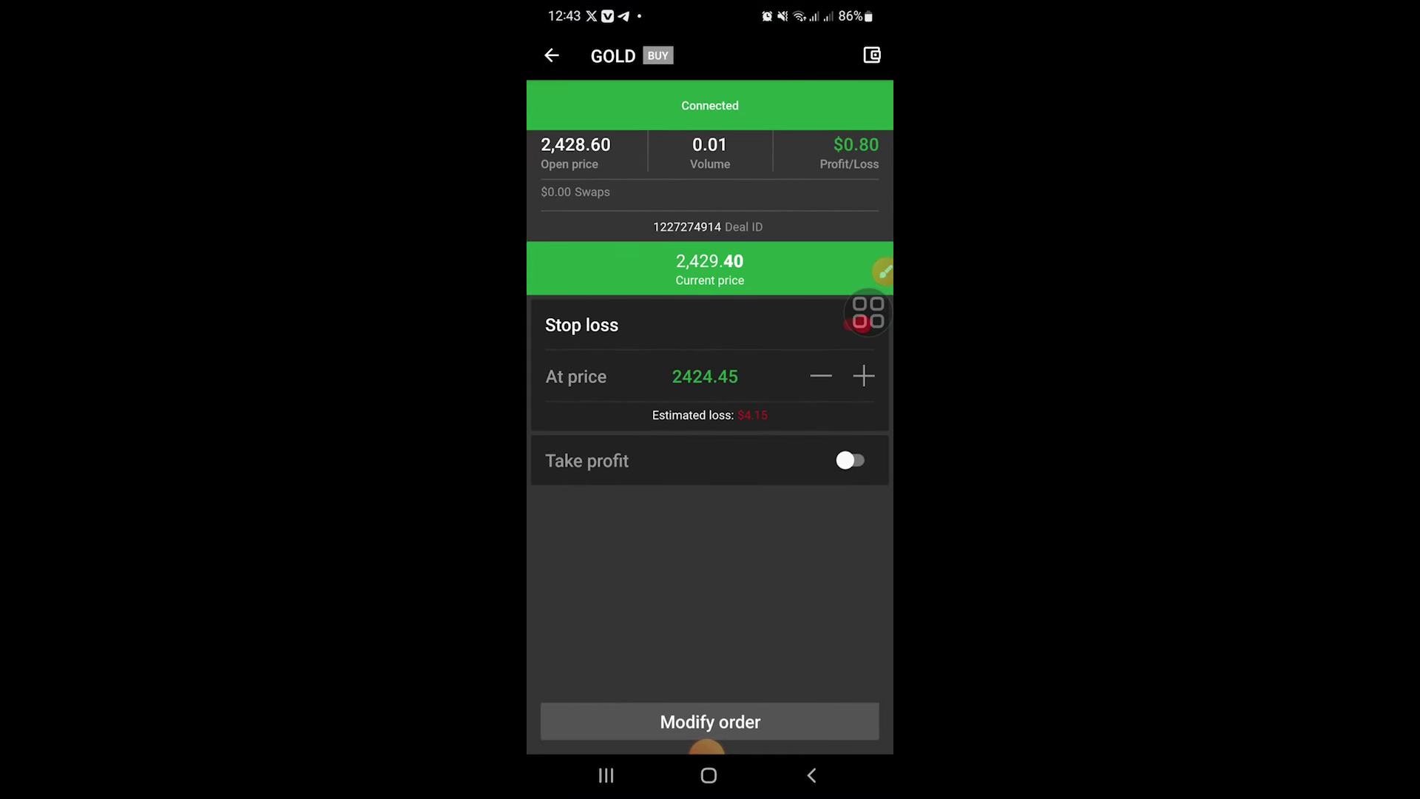
{"action": "left_click", "coordinate": [812, 775]}
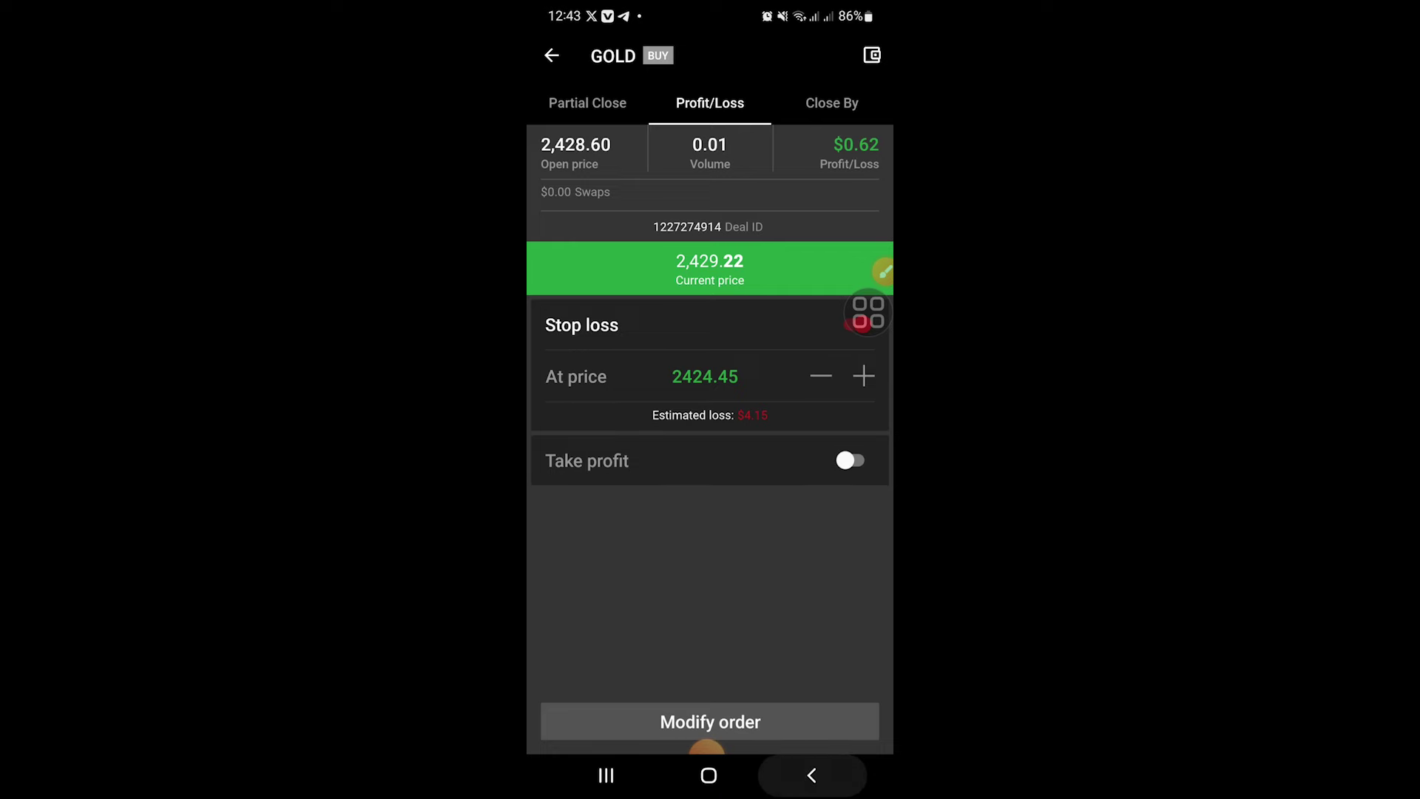
{"action": "left_click", "coordinate": [708, 740]}
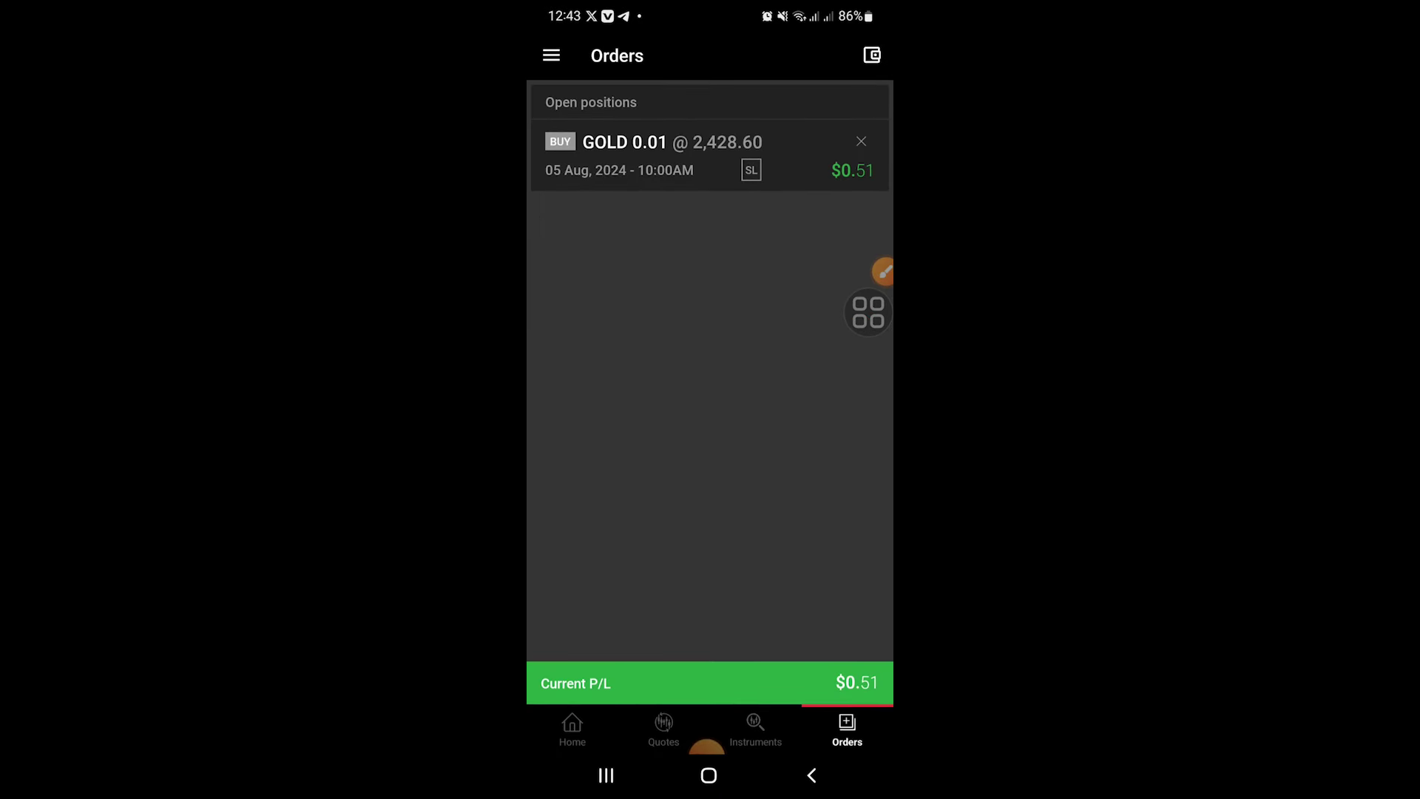
{"action": "left_click", "coordinate": [707, 745]}
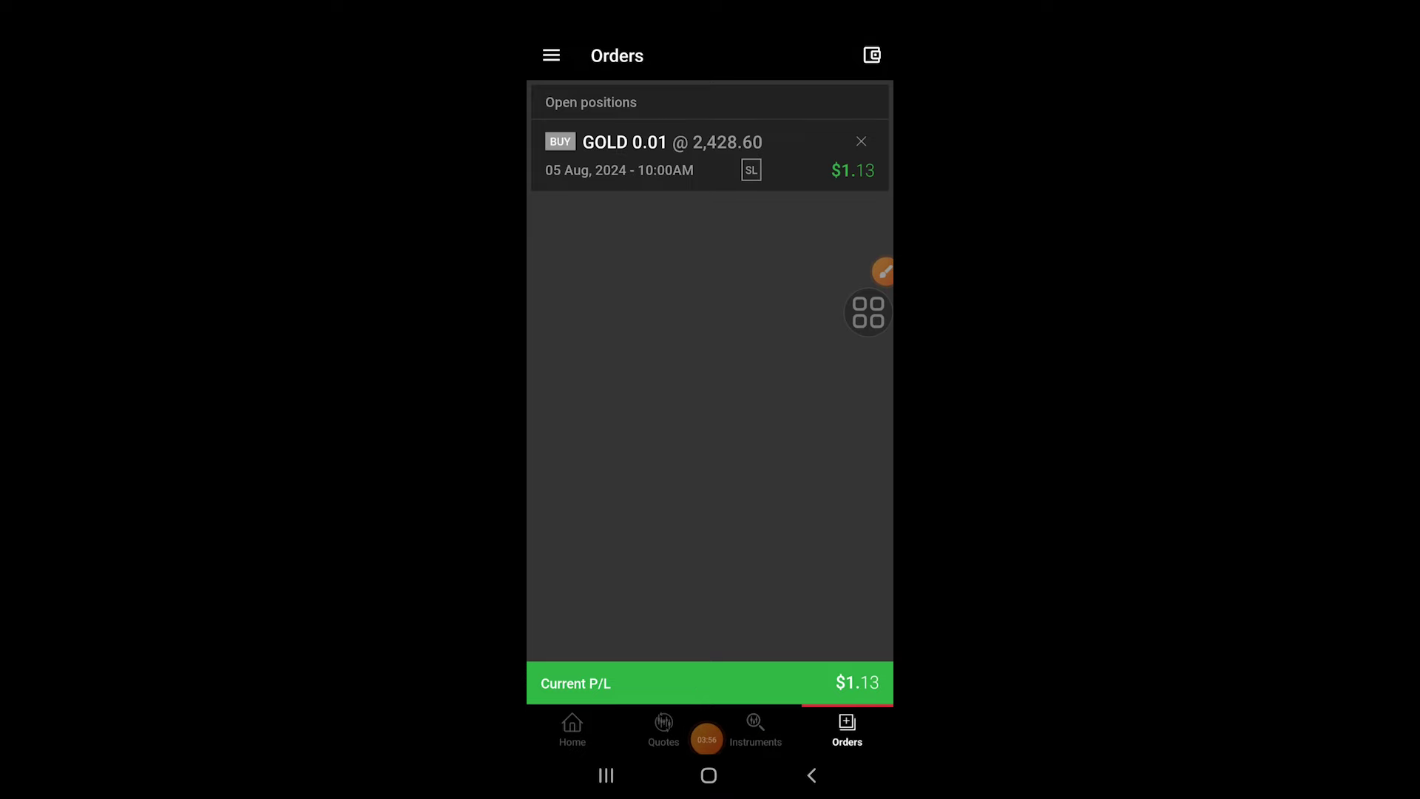
{"action": "left_click", "coordinate": [871, 271]}
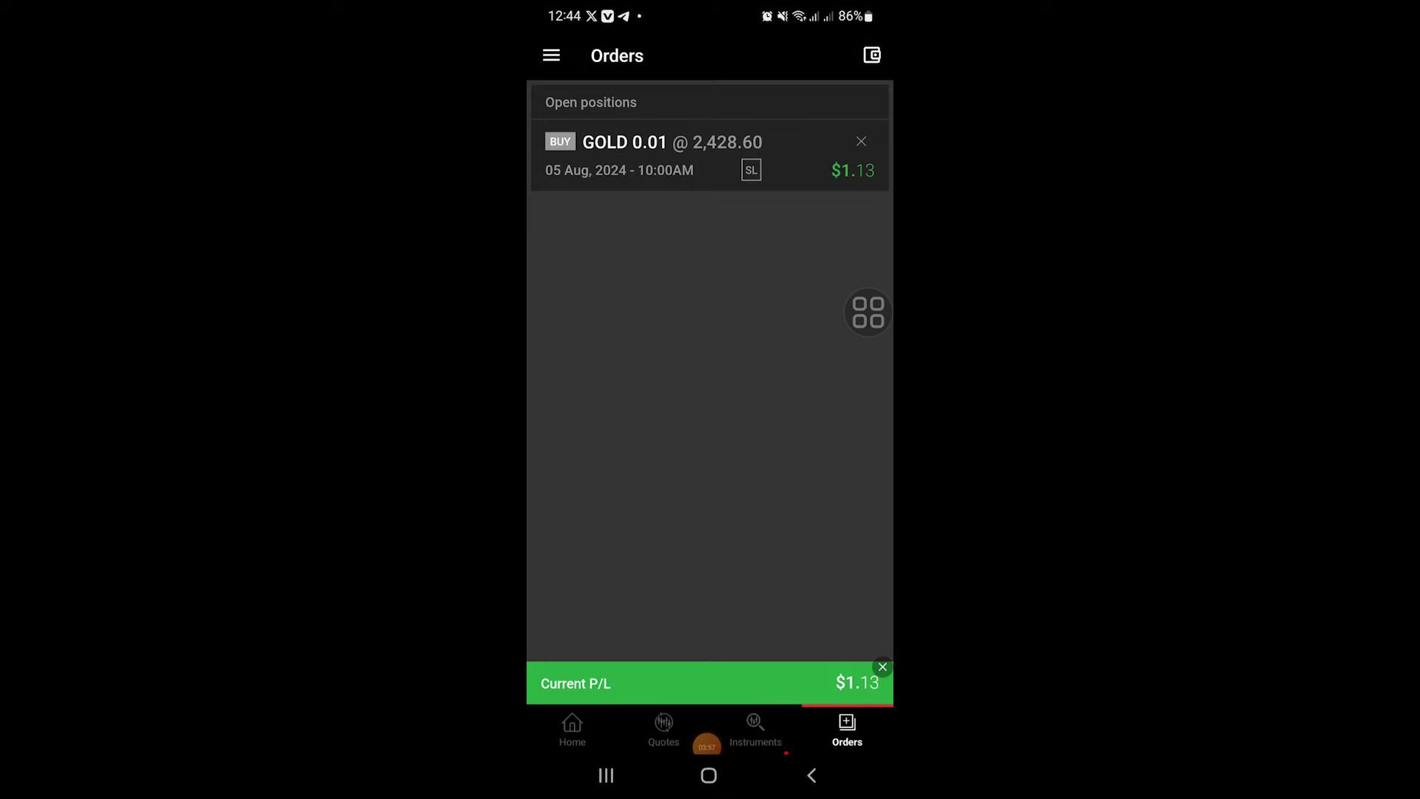